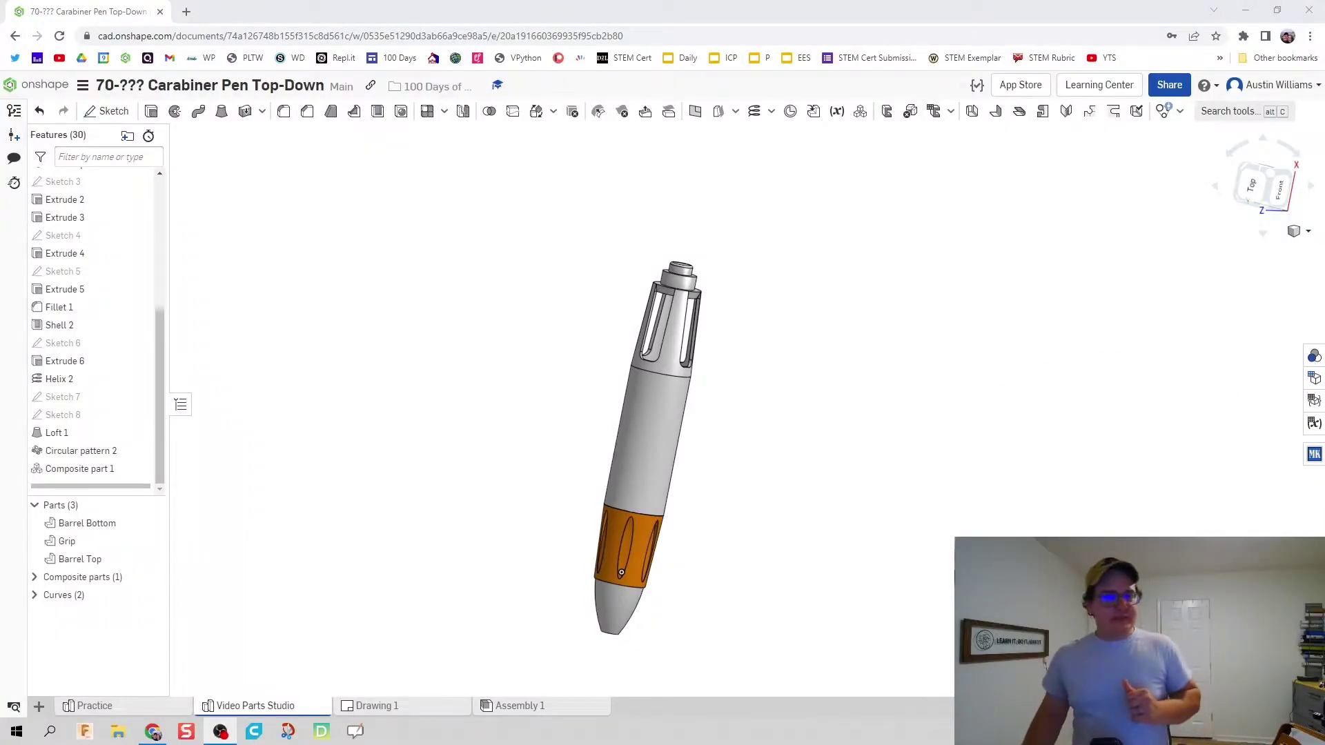
# - Glance at the Practice part studio's clip, then return to the Video Parts Studio pen model
pyautogui.click(160, 711)
pyautogui.scroll(-5, 490, 585)
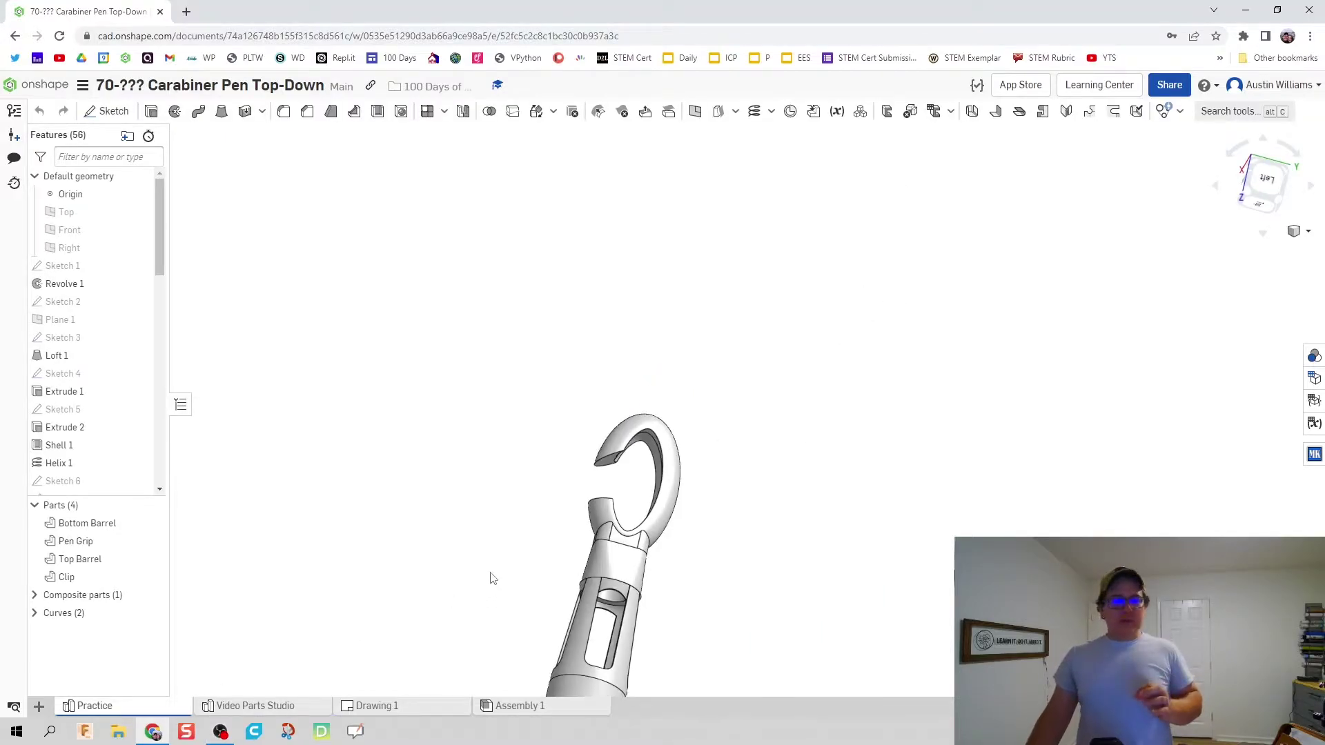
pyautogui.scroll(2, 552, 400)
pyautogui.moveTo(552, 400); pyautogui.dragTo(540, 390, button='right')
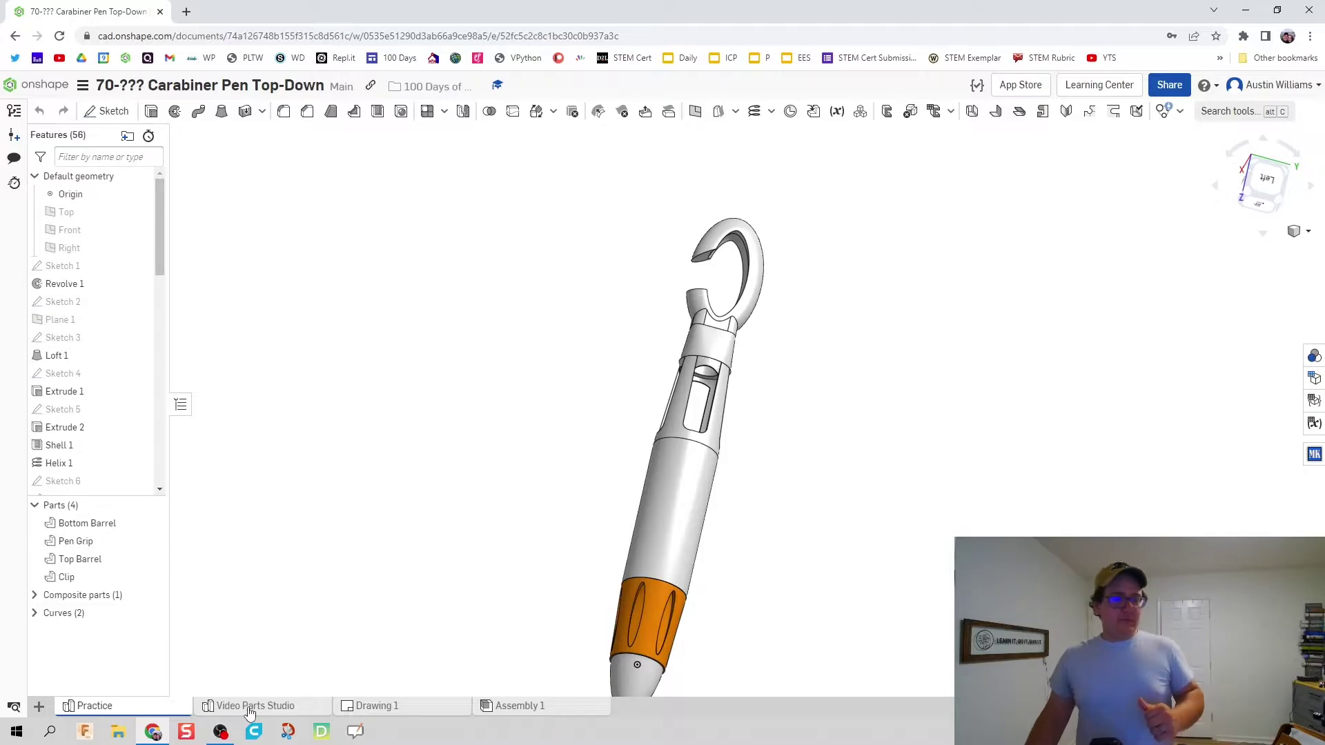
pyautogui.moveTo(250, 712)
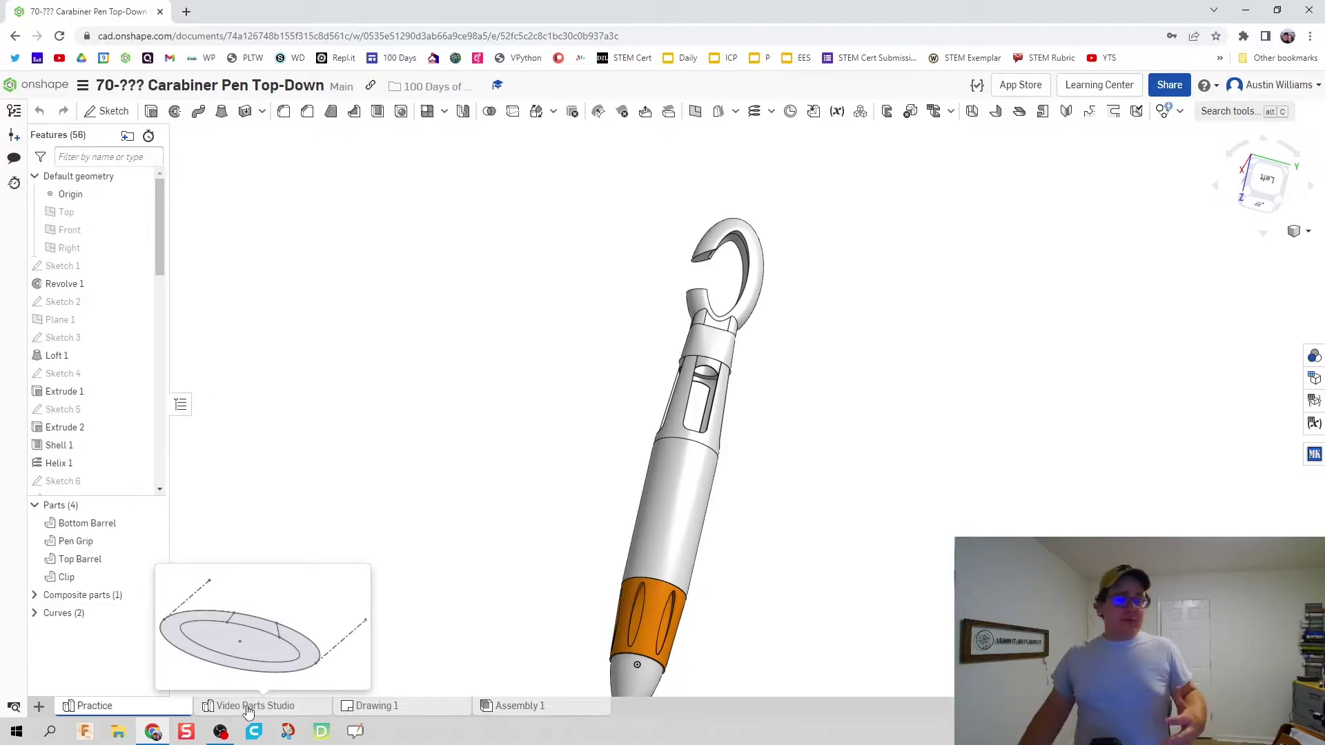
pyautogui.click(250, 707)
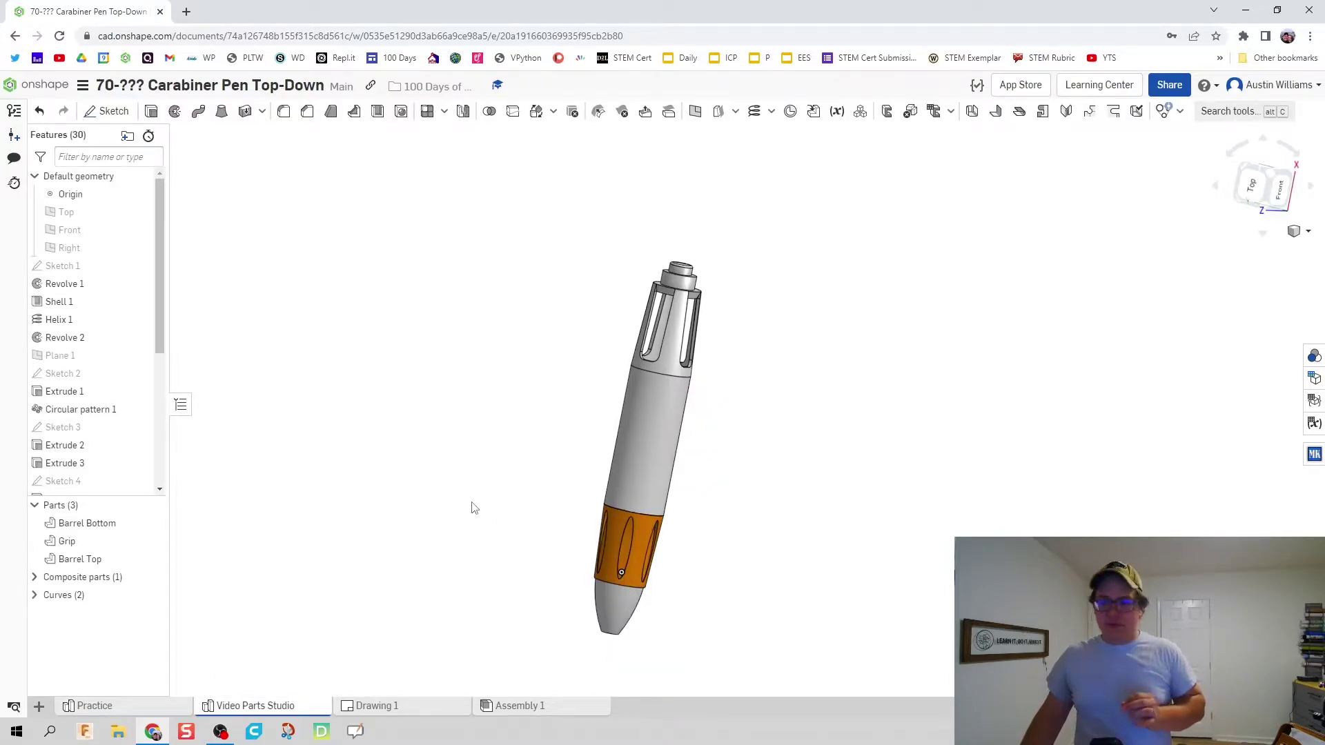
pyautogui.moveTo(432, 502)
pyautogui.mouseDown(button='right')
pyautogui.moveTo(428, 467)
pyautogui.moveTo(414, 470)
pyautogui.moveTo(432, 522)
pyautogui.mouseUp(button='right')
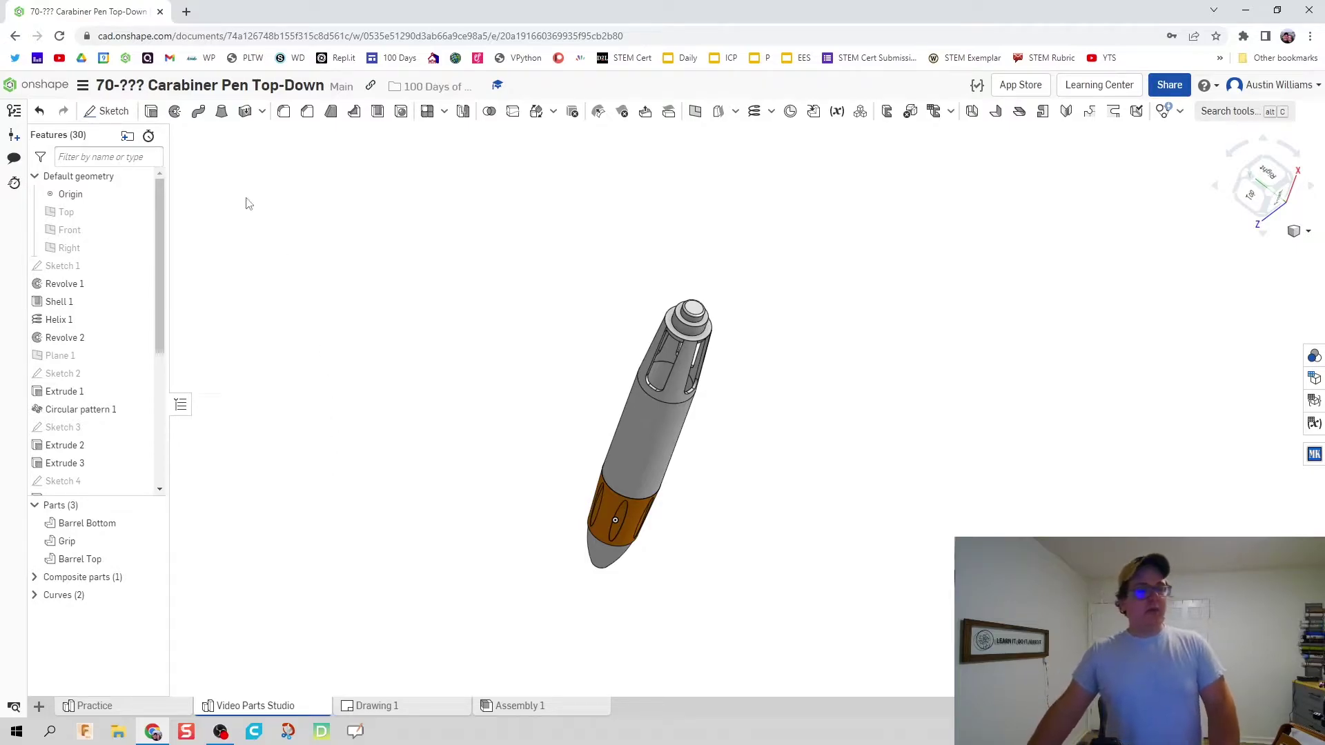
# - Start a sketch on the barrel top's end face, viewed normal, with Barrel Bottom, Grip and Barrel Top hidden
pyautogui.click(107, 111)
pyautogui.scroll(5, 726, 305)
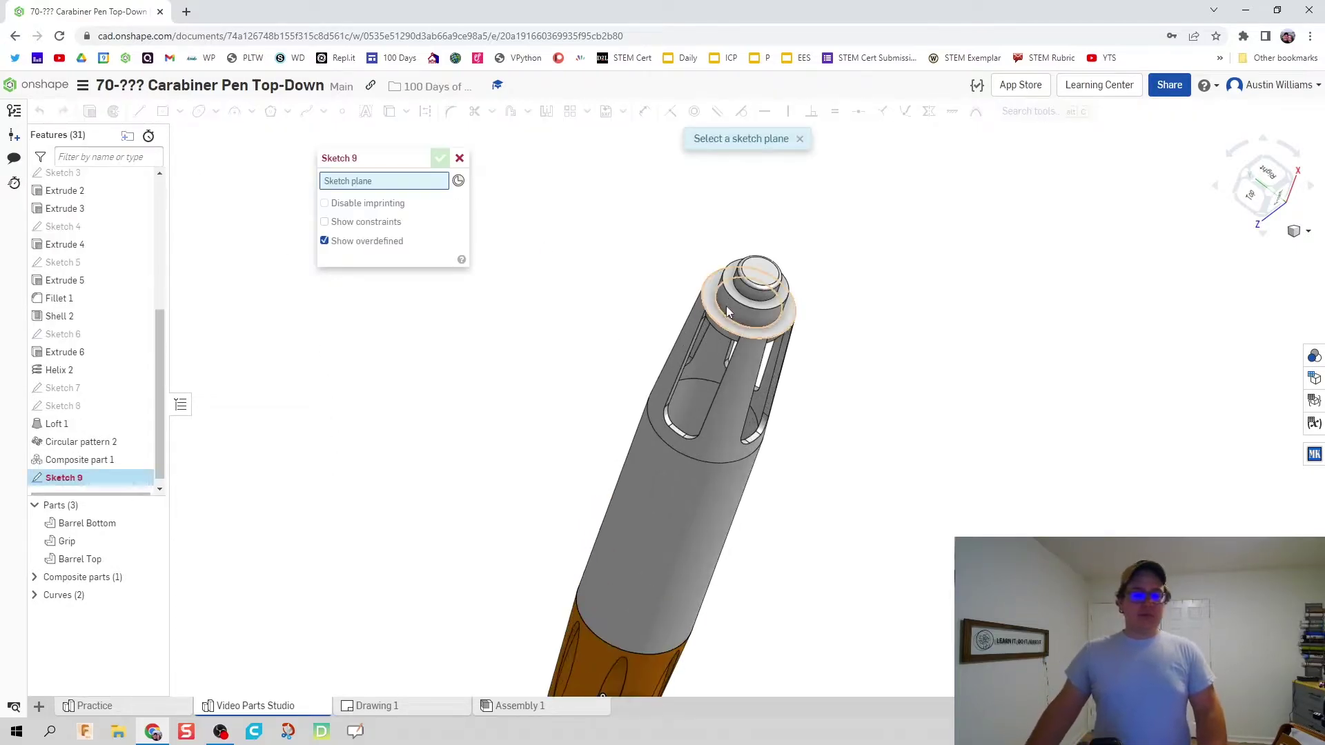
pyautogui.click(710, 292)
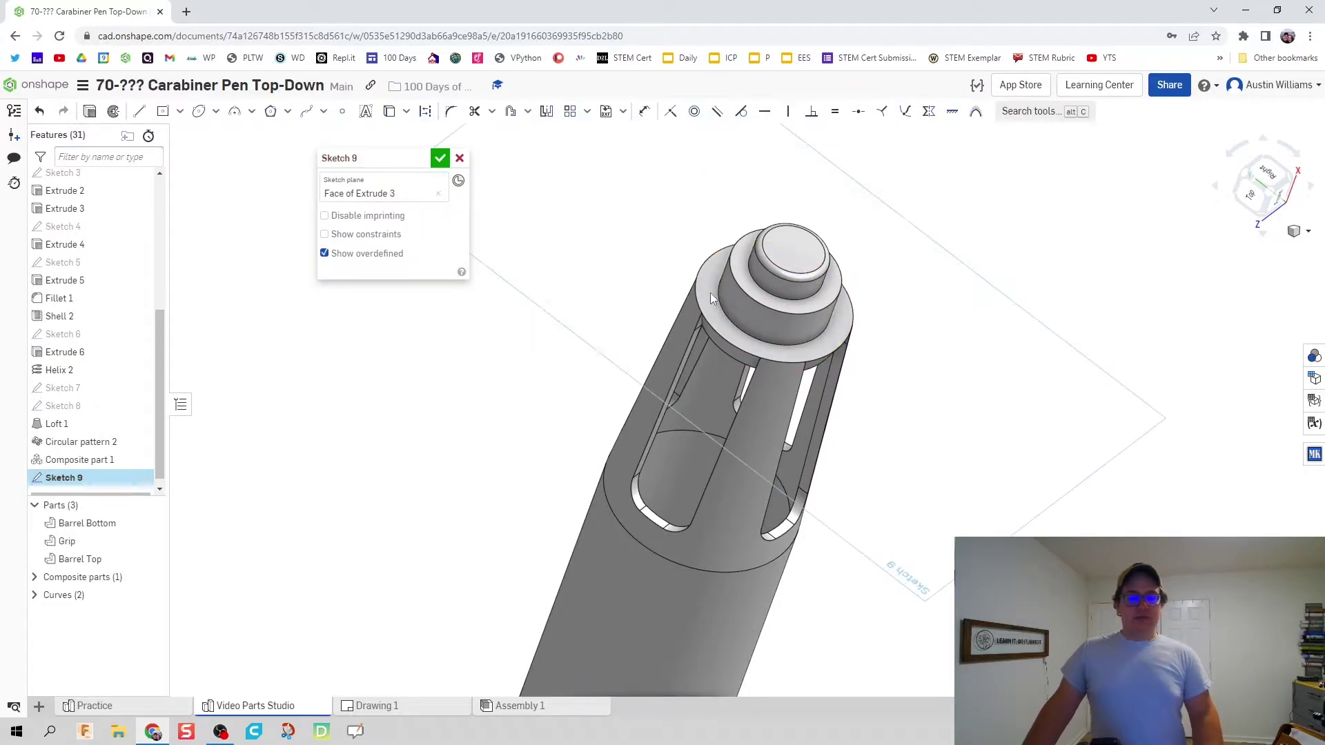
pyautogui.rightClick(711, 297)
pyautogui.click(762, 487)
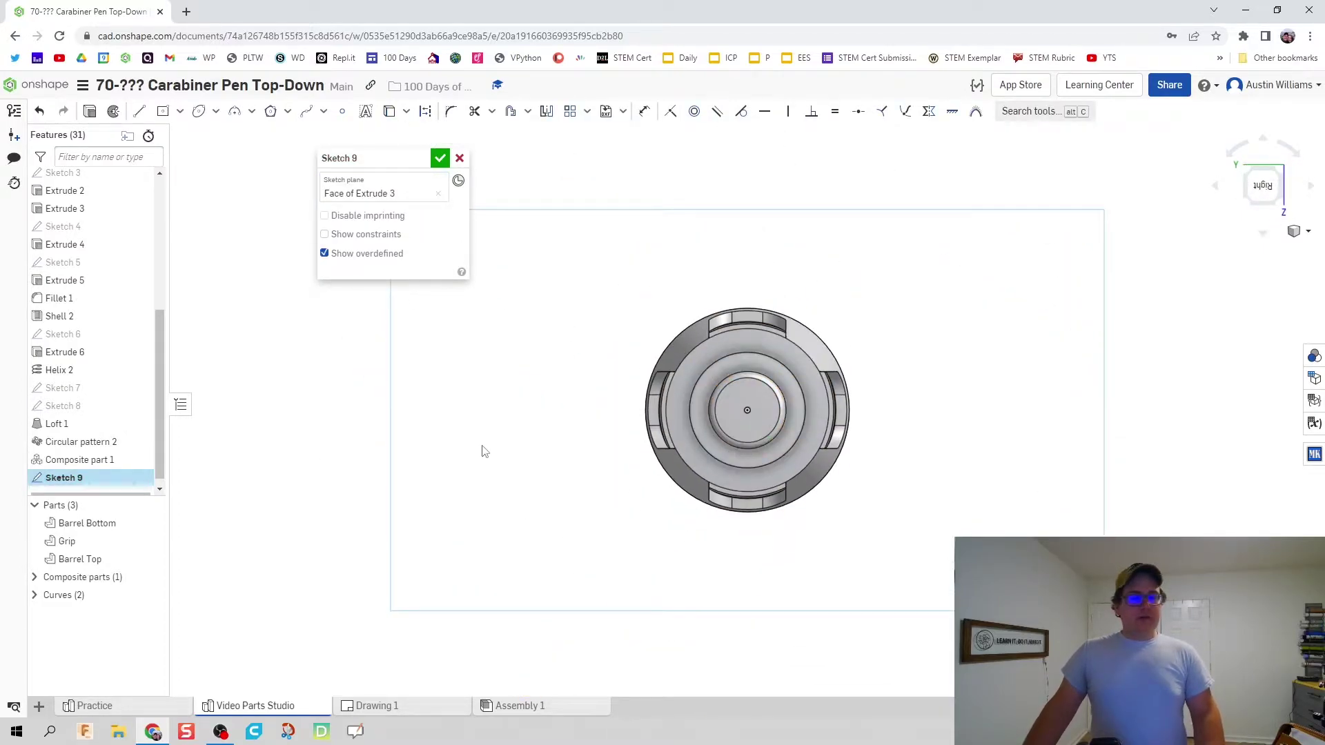
pyautogui.click(152, 523)
pyautogui.click(152, 541)
pyautogui.click(152, 559)
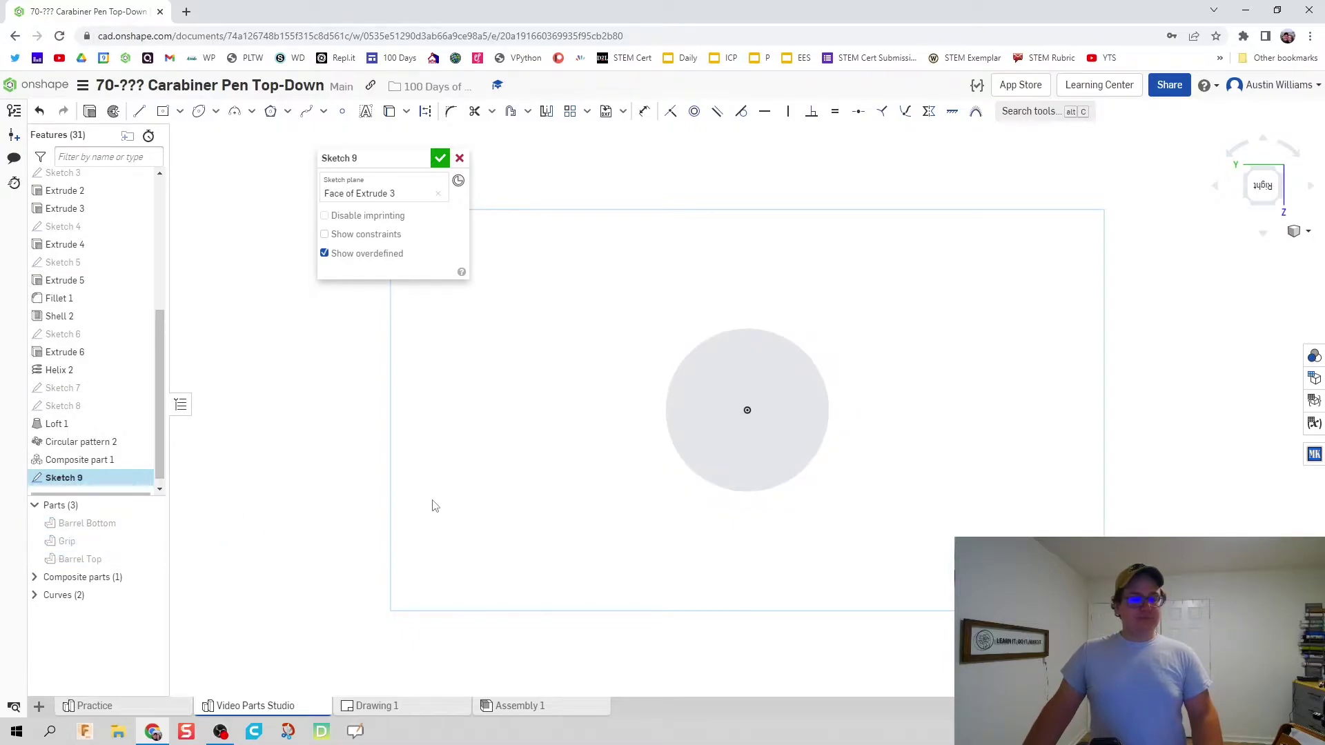
pyautogui.moveTo(442, 502); pyautogui.dragTo(447, 505, button='right')
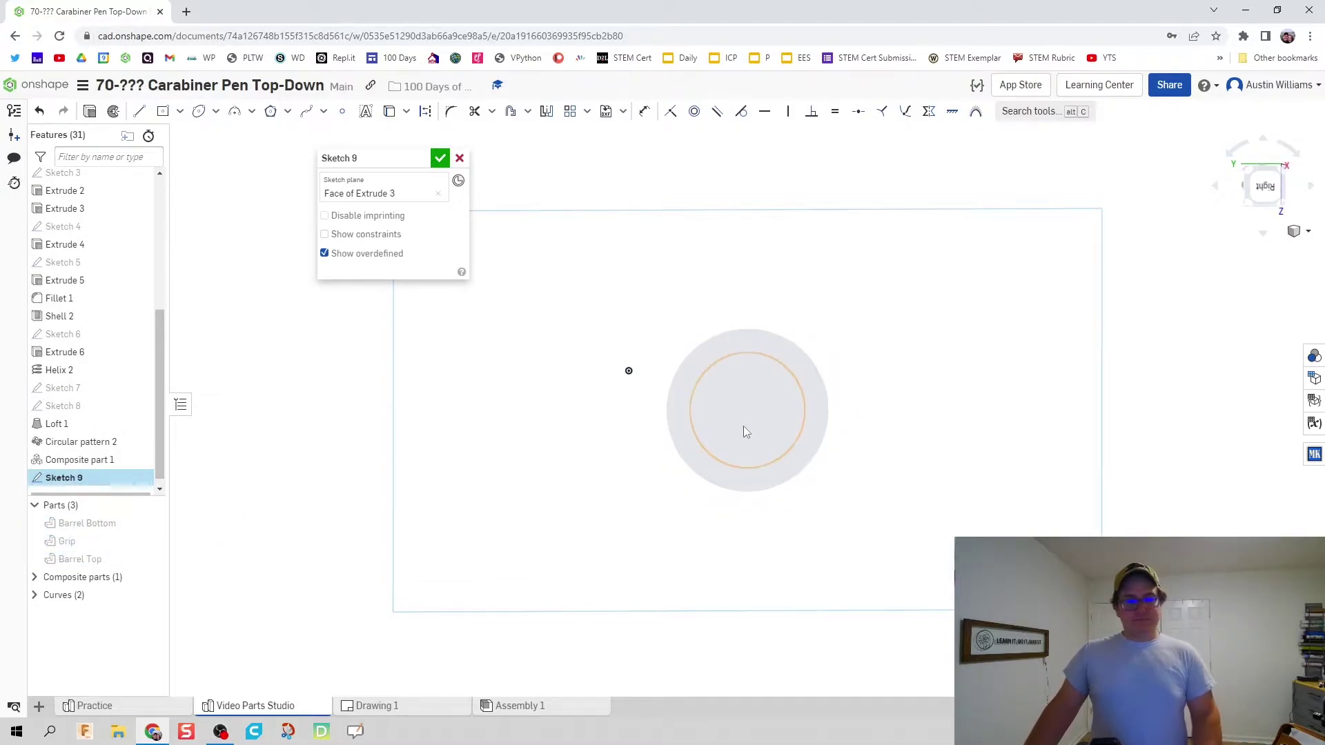
pyautogui.rightClick(958, 390)
pyautogui.click(990, 521)
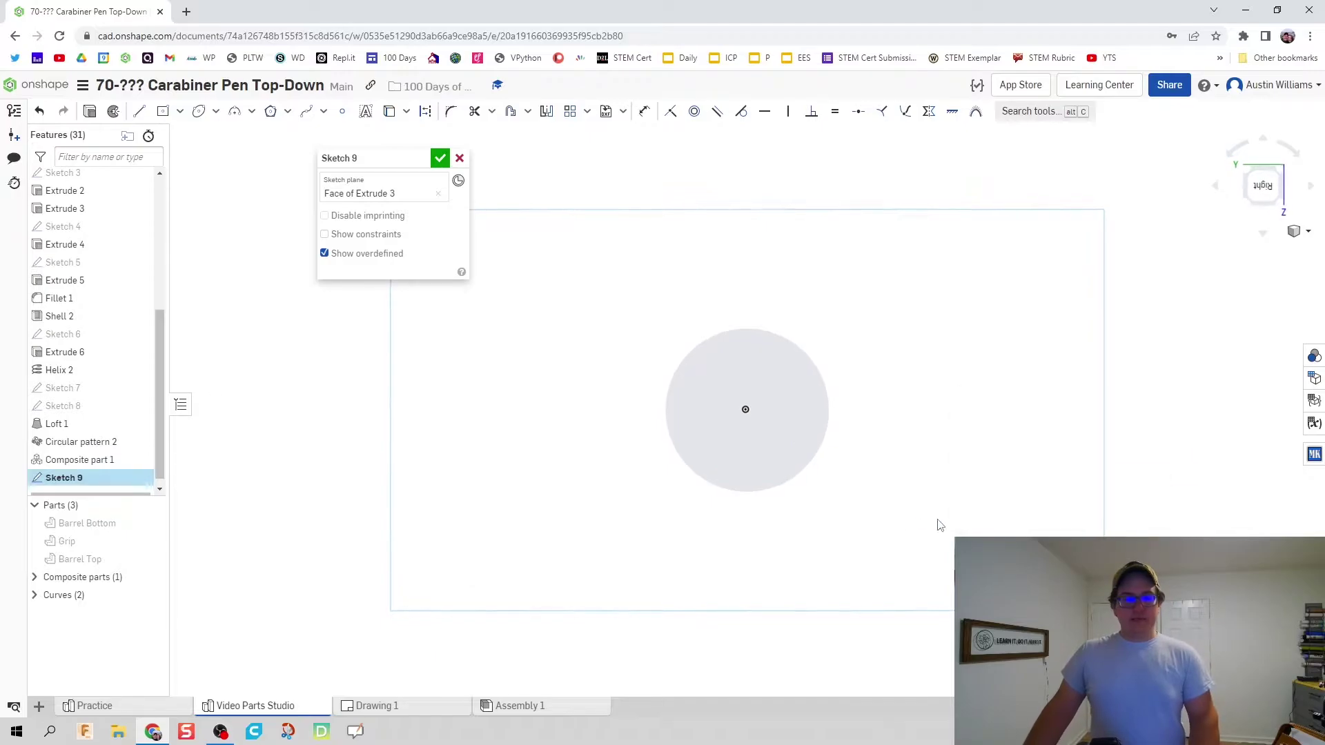
# - Draw a 0.515-diameter circle centred on the origin and finish Sketch 9
pyautogui.press('c')
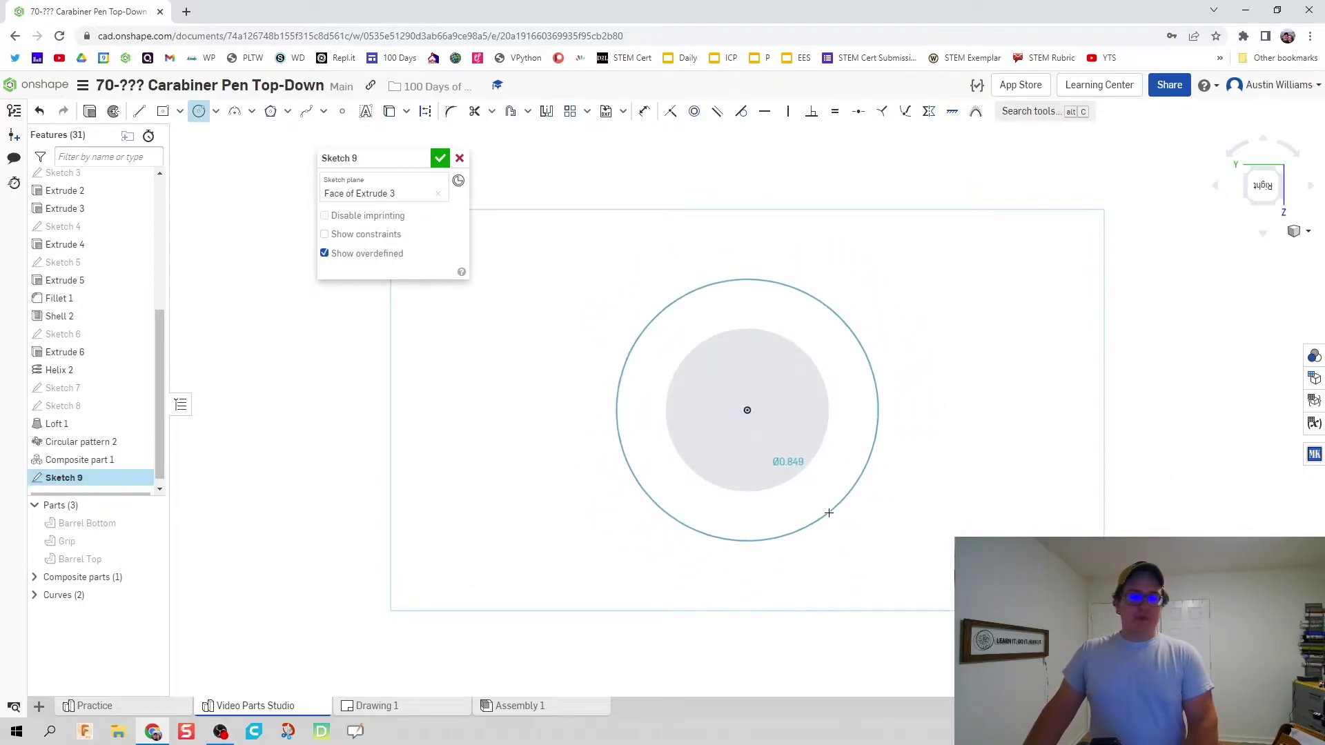
pyautogui.click(830, 509)
pyautogui.press('u')
pyautogui.click(888, 501)
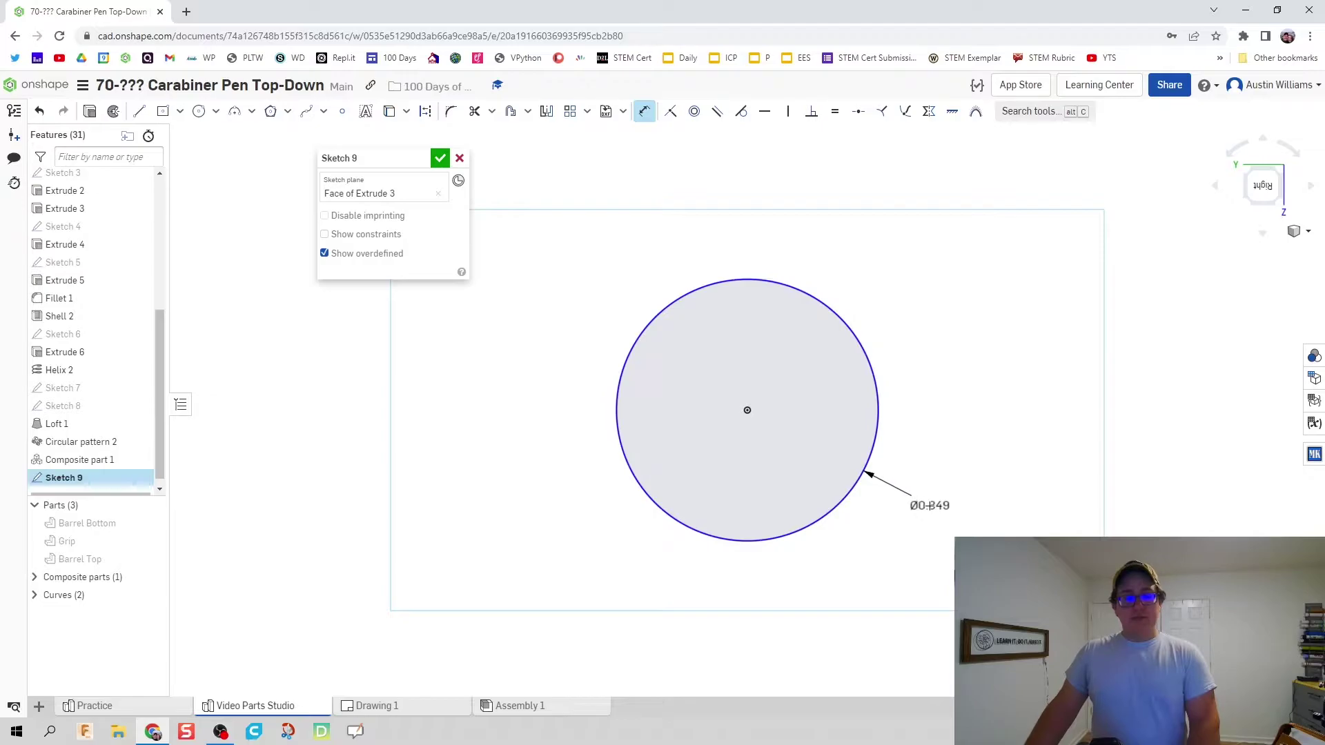
pyautogui.click(928, 504)
pyautogui.write('0')
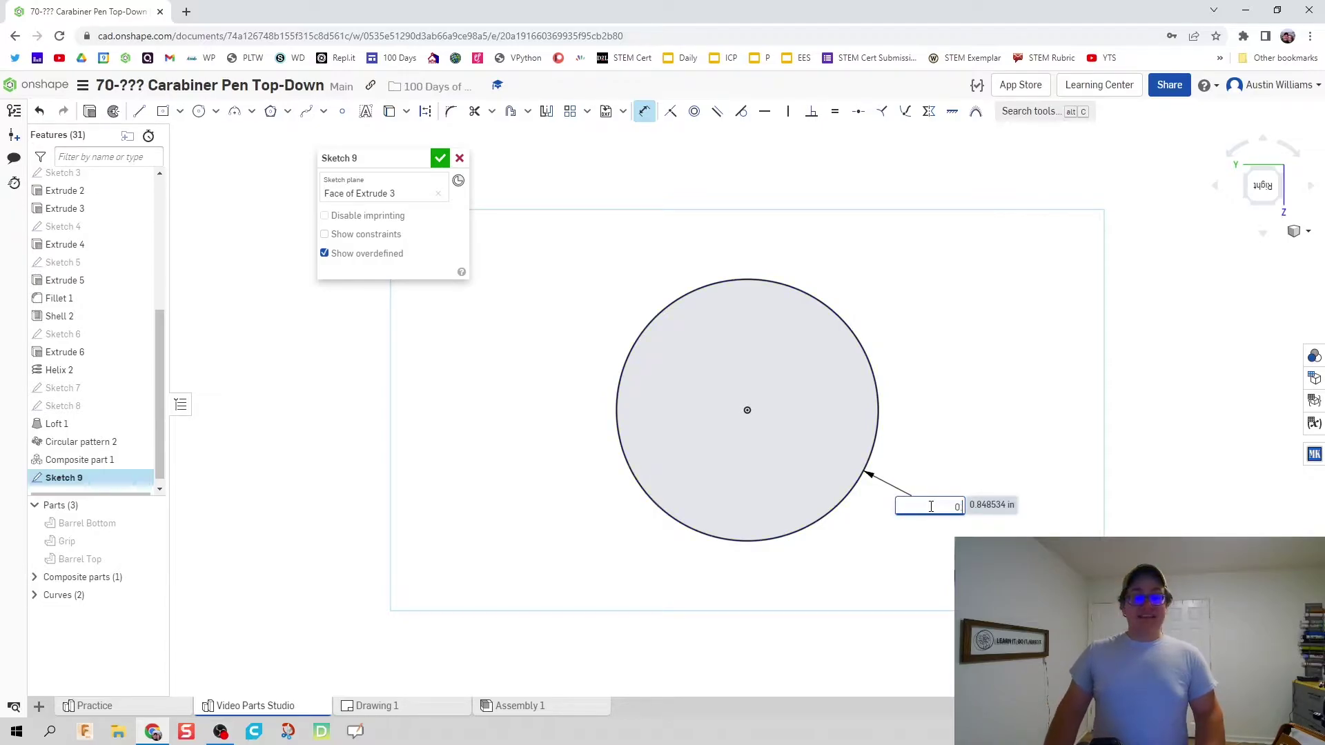
pyautogui.write('.5')
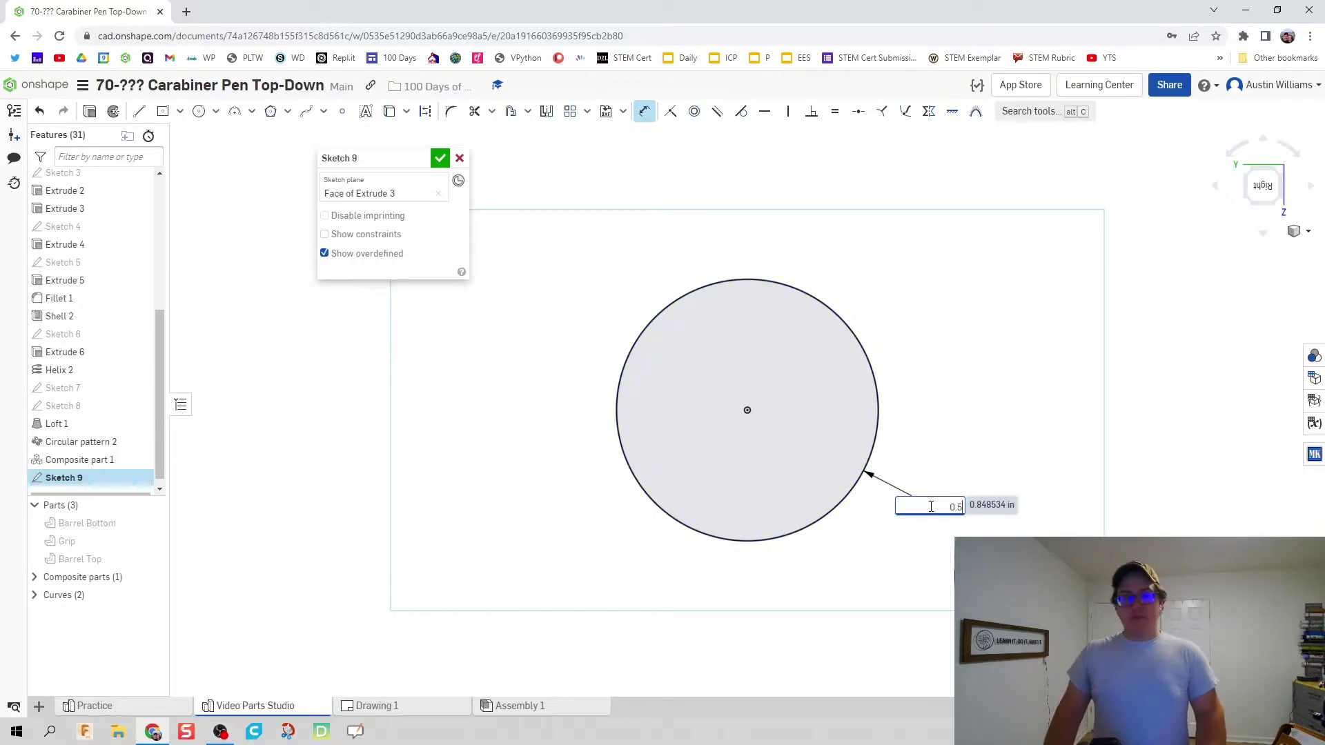
pyautogui.write('15')
pyautogui.press('Return')
pyautogui.scroll(2, 863, 501)
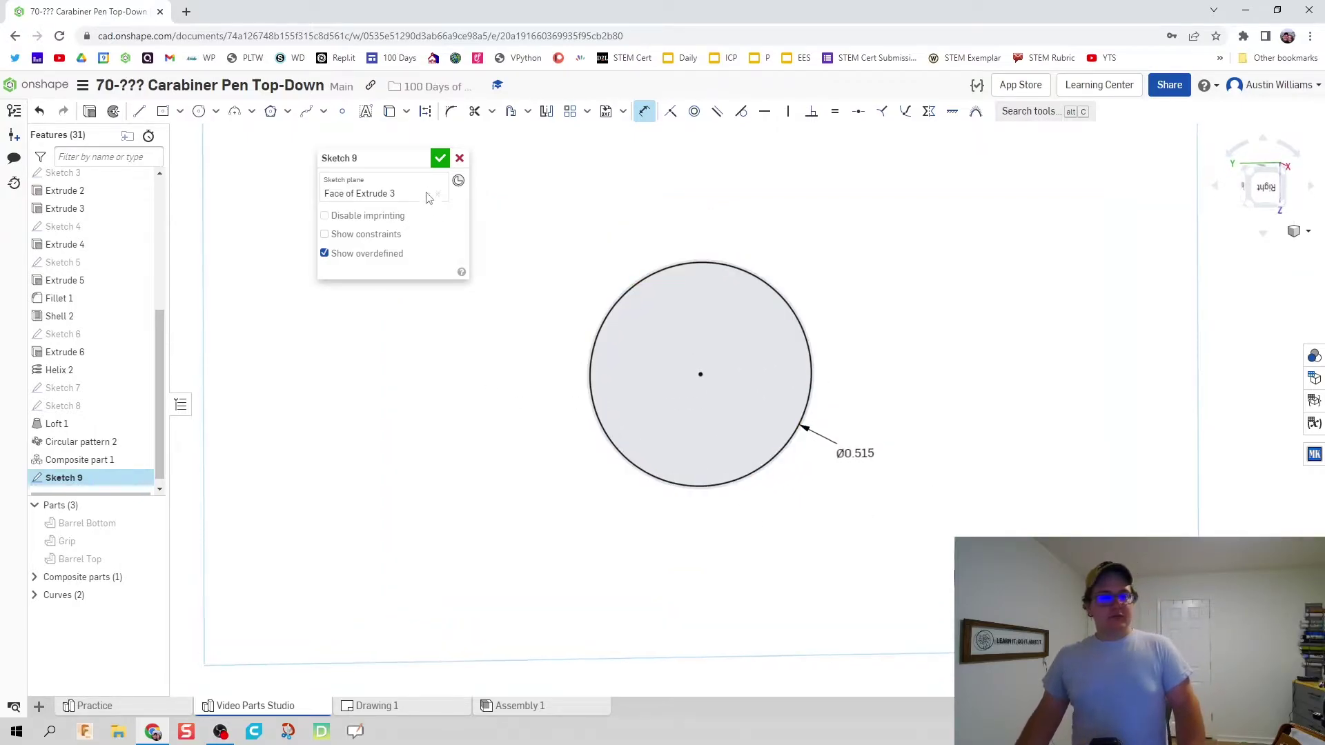
pyautogui.click(441, 158)
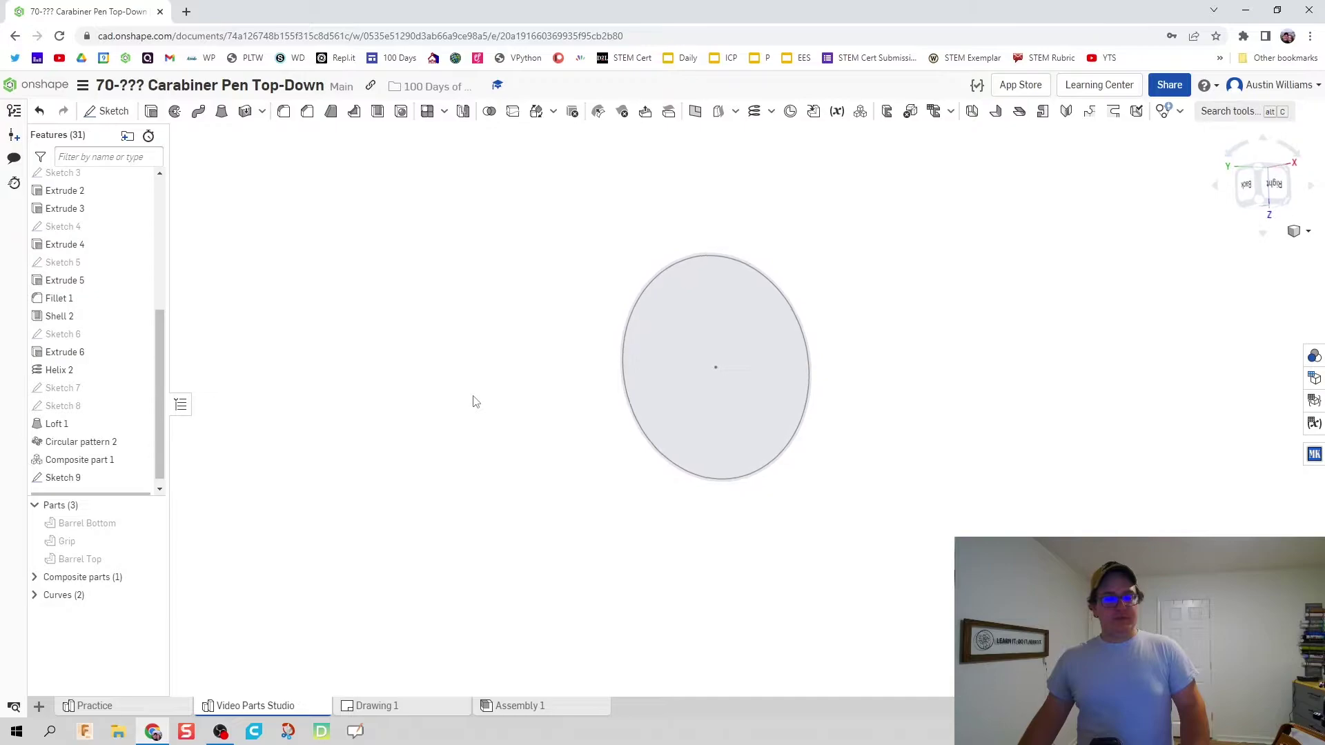
pyautogui.scroll(-8, 475, 405)
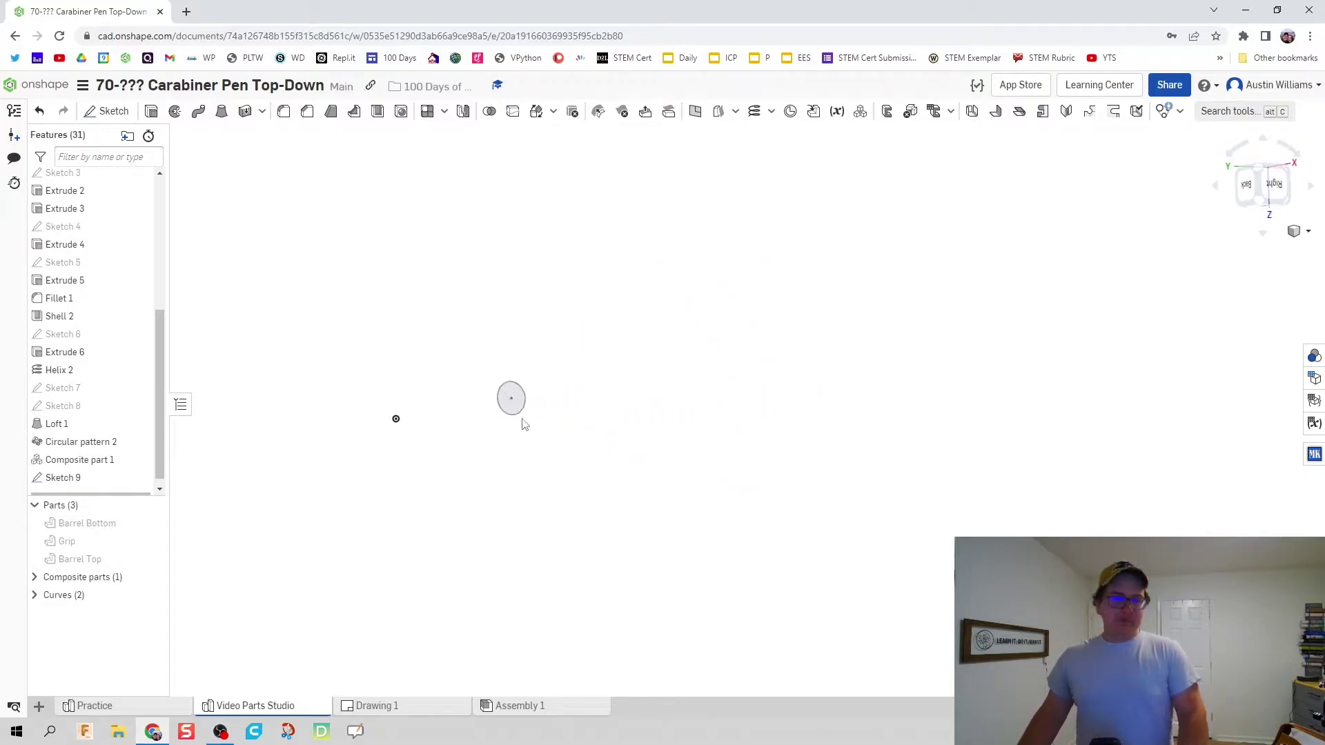
pyautogui.scroll(10, 486, 444)
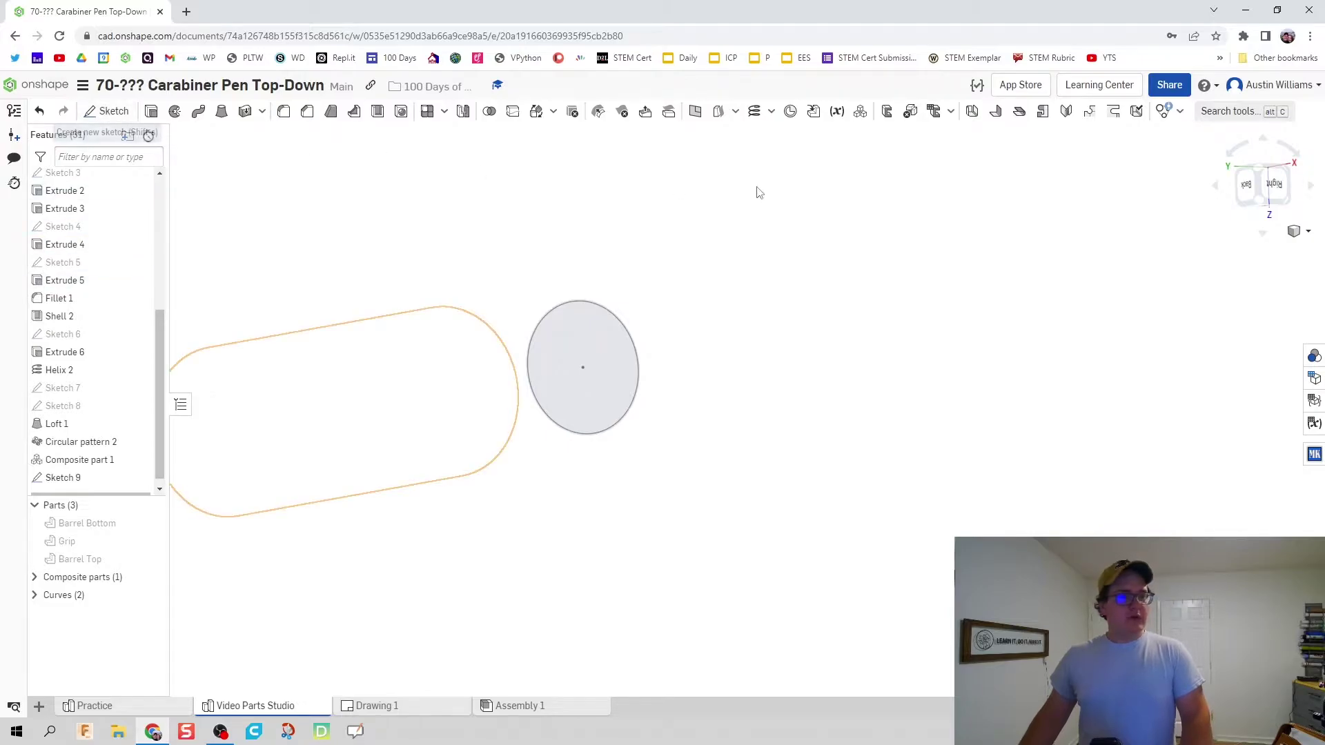
# - Create Plane 2 as an offset plane 0.375 in from the Sketch 9 circle face
pyautogui.click(698, 115)
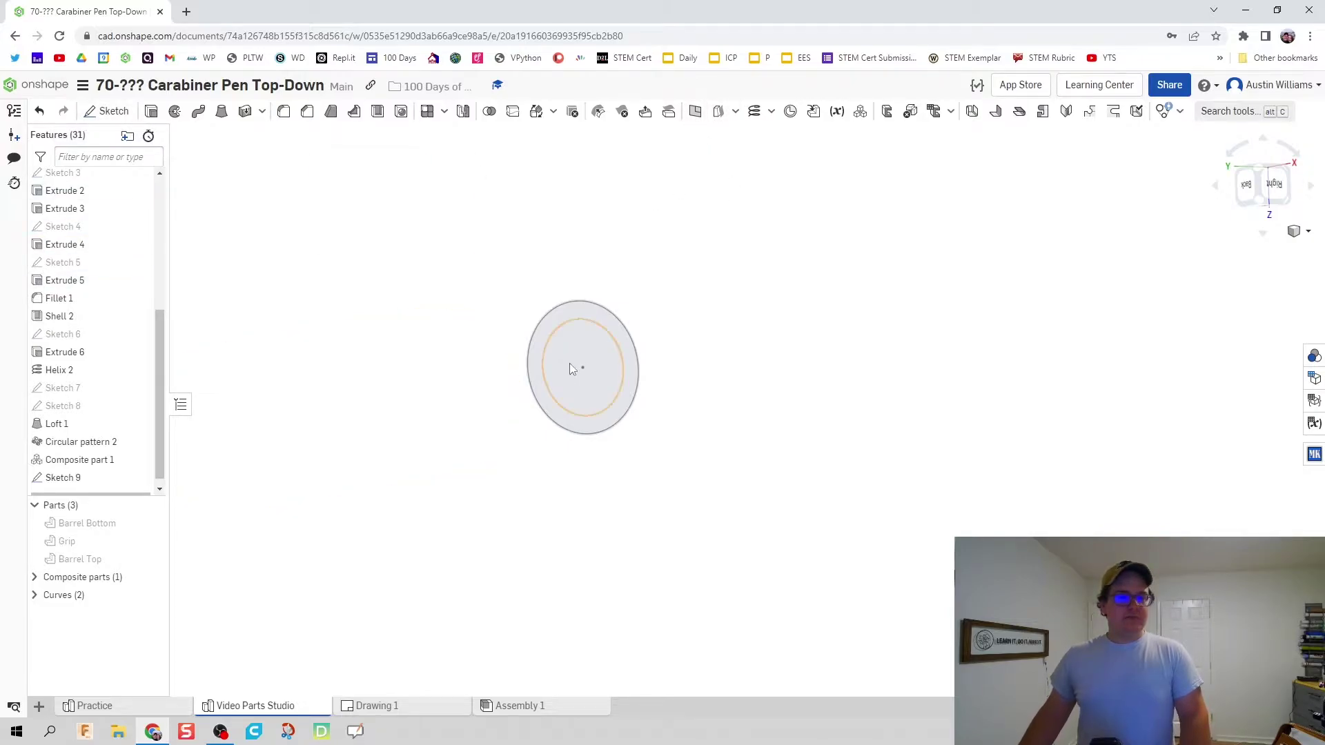
pyautogui.click(544, 387)
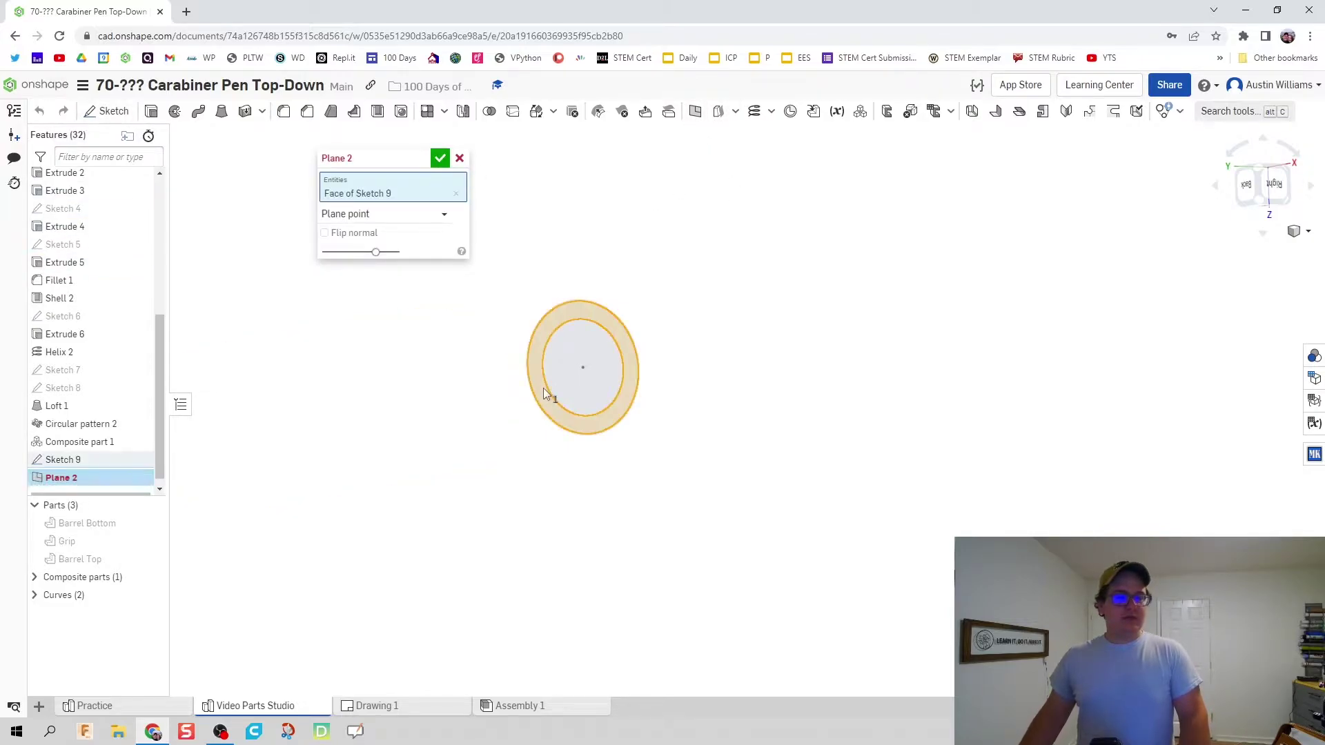
pyautogui.click(408, 217)
pyautogui.click(370, 232)
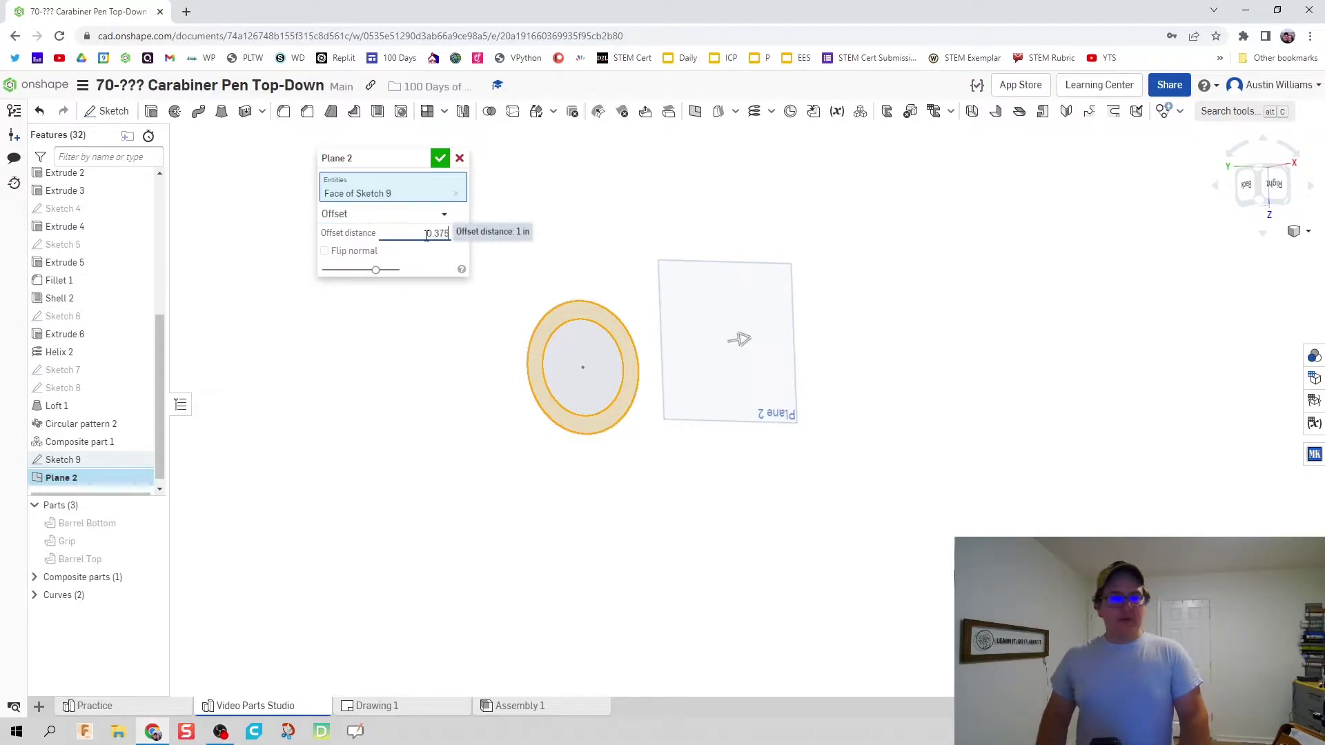
pyautogui.press('Return')
pyautogui.moveTo(406, 430); pyautogui.dragTo(434, 418, button='right')
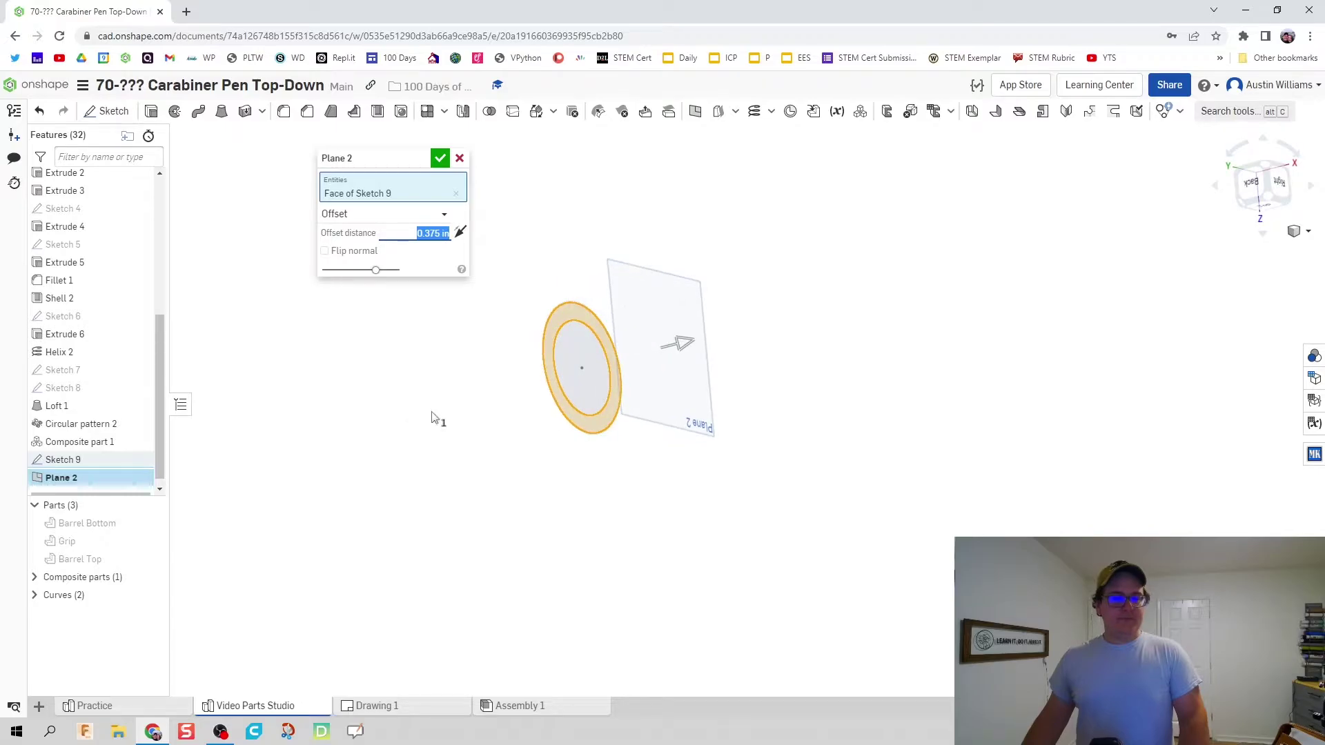
pyautogui.click(439, 159)
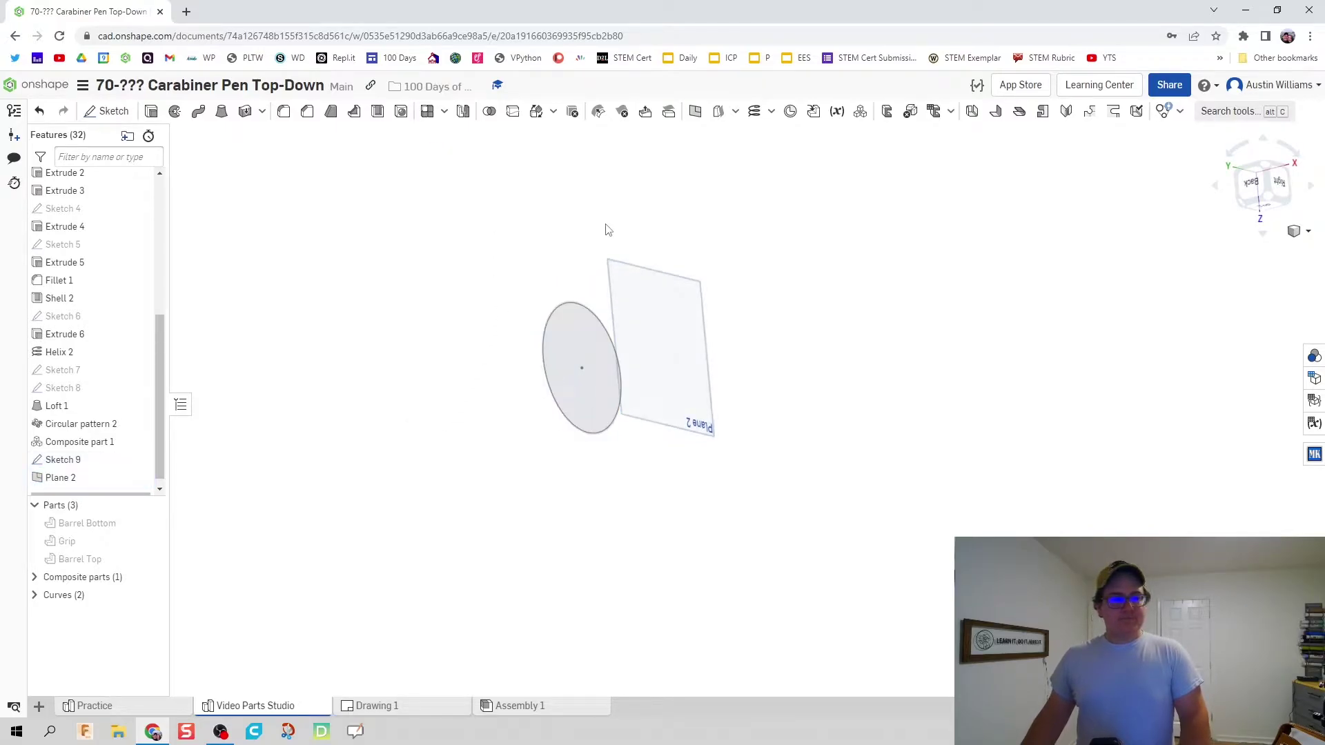
pyautogui.scroll(3, 607, 232)
# - Start Sketch 10 on Plane 2, viewed normal, and draw a centre-point rectangle at the circle's centre
pyautogui.click(107, 111)
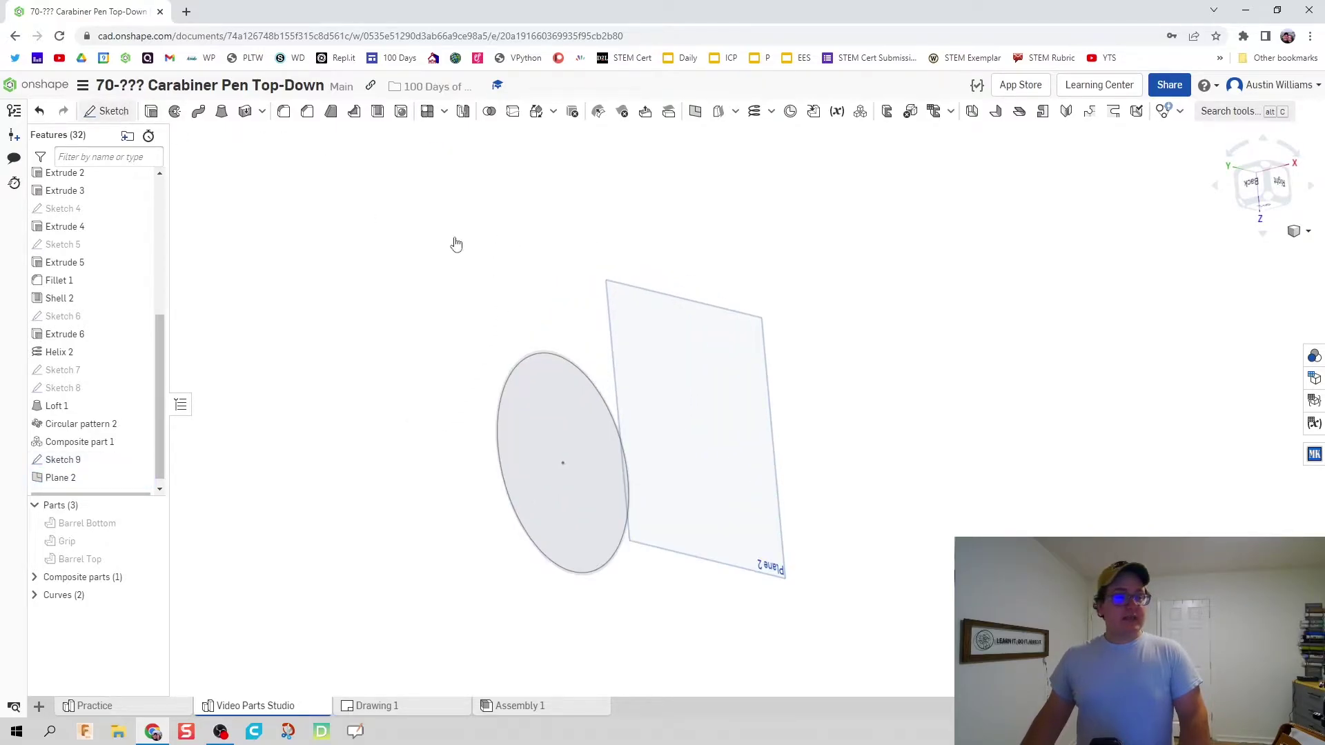
pyautogui.click(708, 331)
pyautogui.rightClick(708, 332)
pyautogui.click(777, 502)
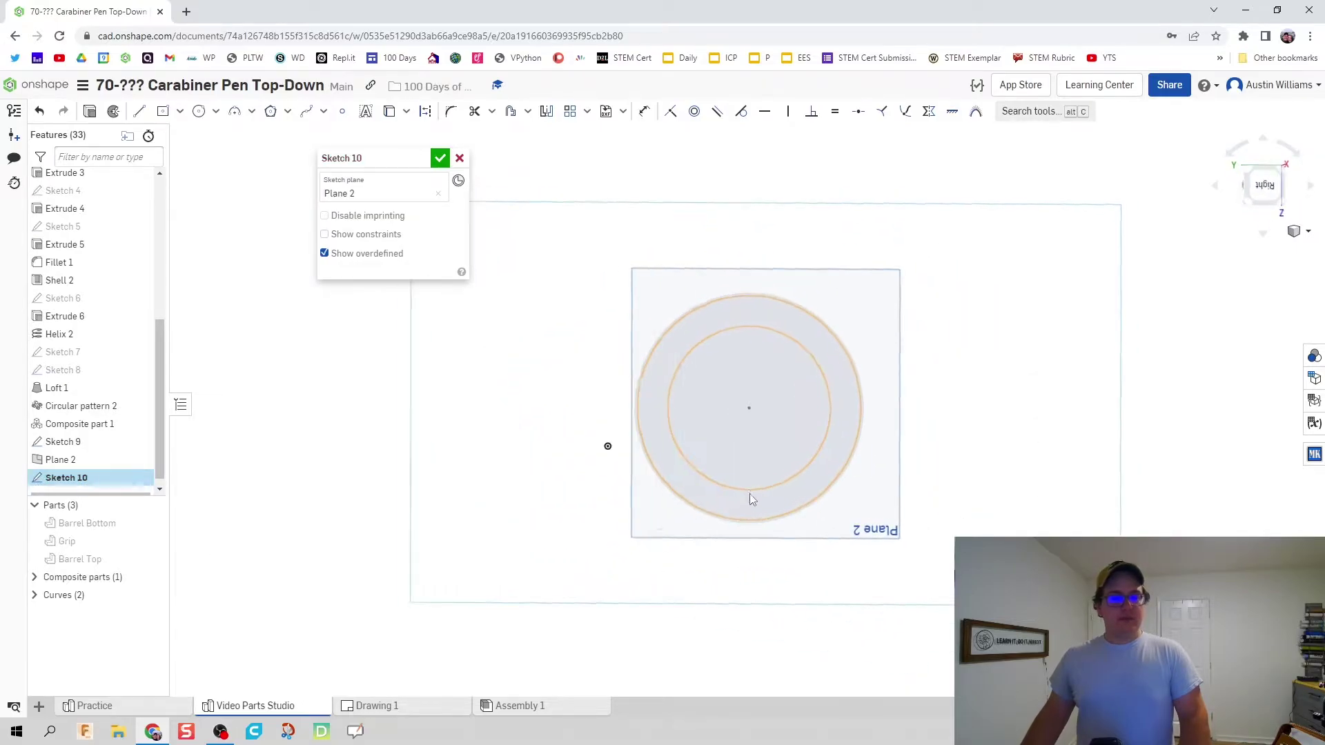
pyautogui.press('r')
pyautogui.click(747, 410)
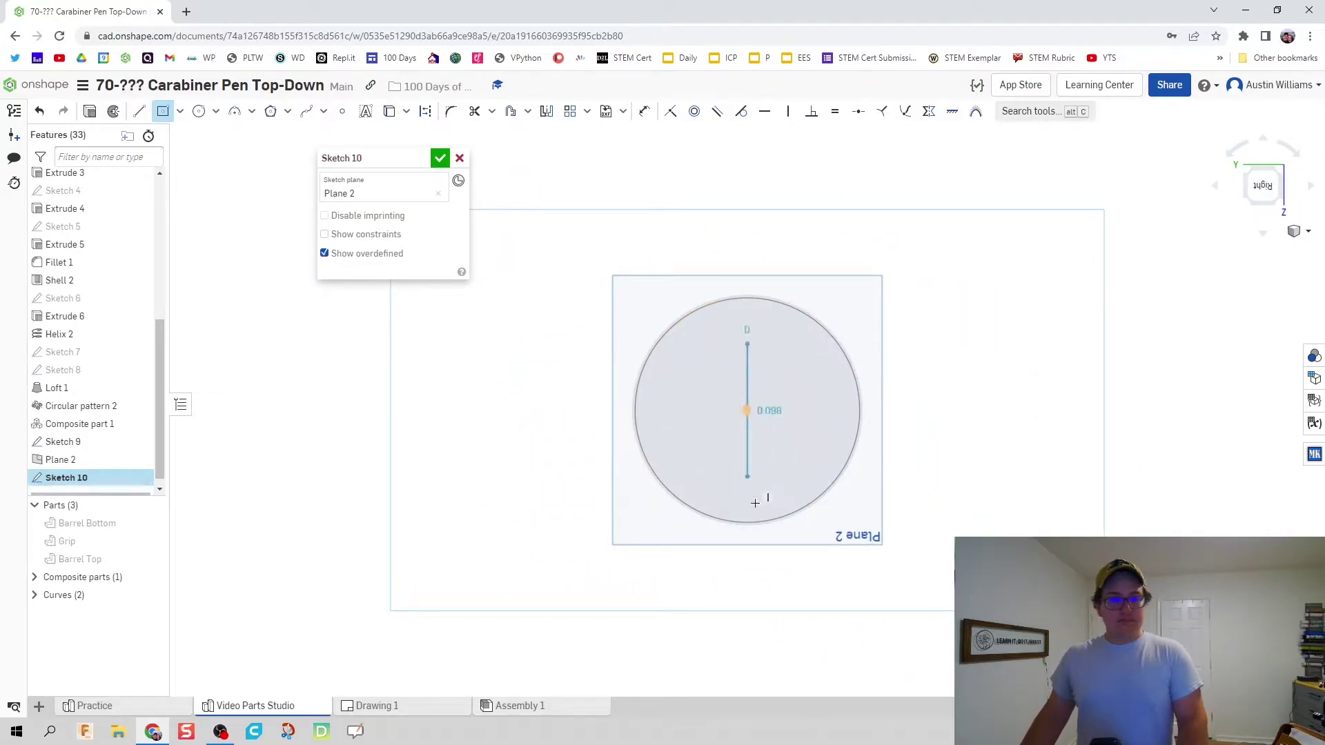
pyautogui.click(800, 500)
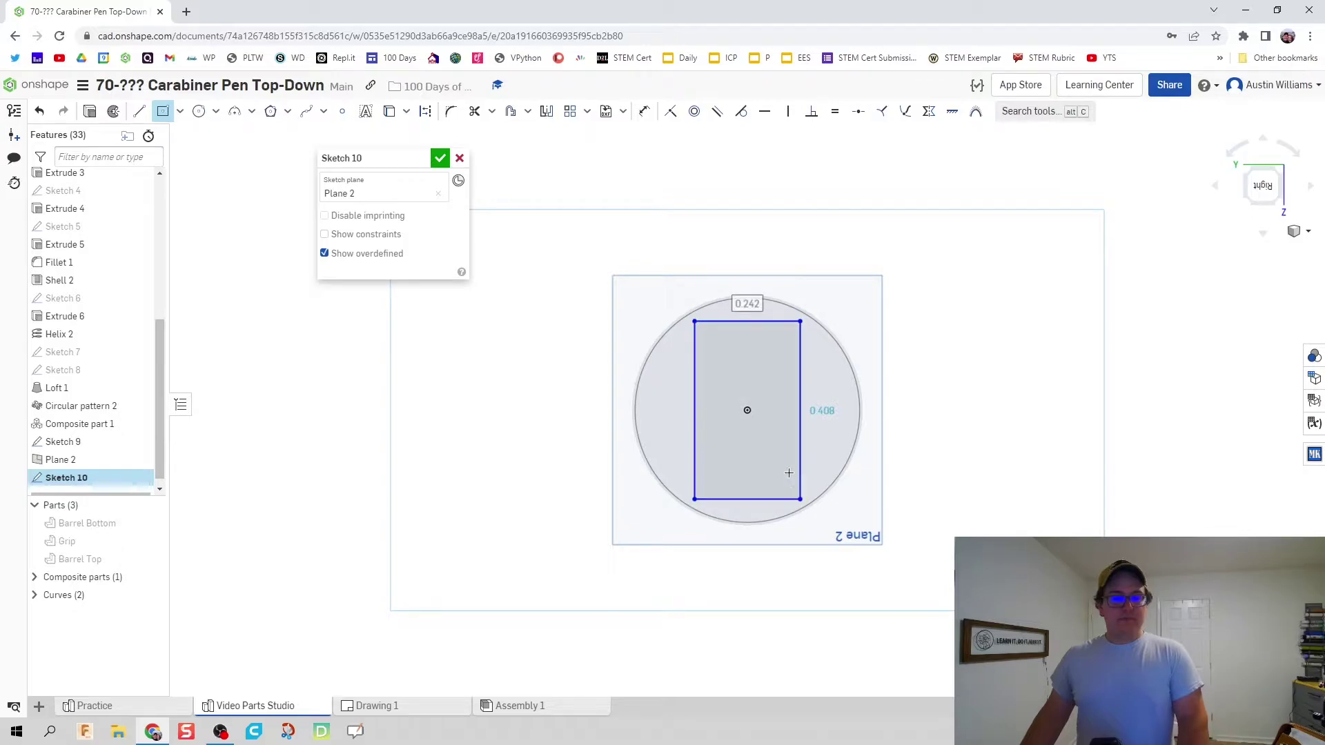
# - Dimension the rectangle 0.45 tall and 0.3 wide
pyautogui.press('d')
pyautogui.click(801, 423)
pyautogui.click(902, 409)
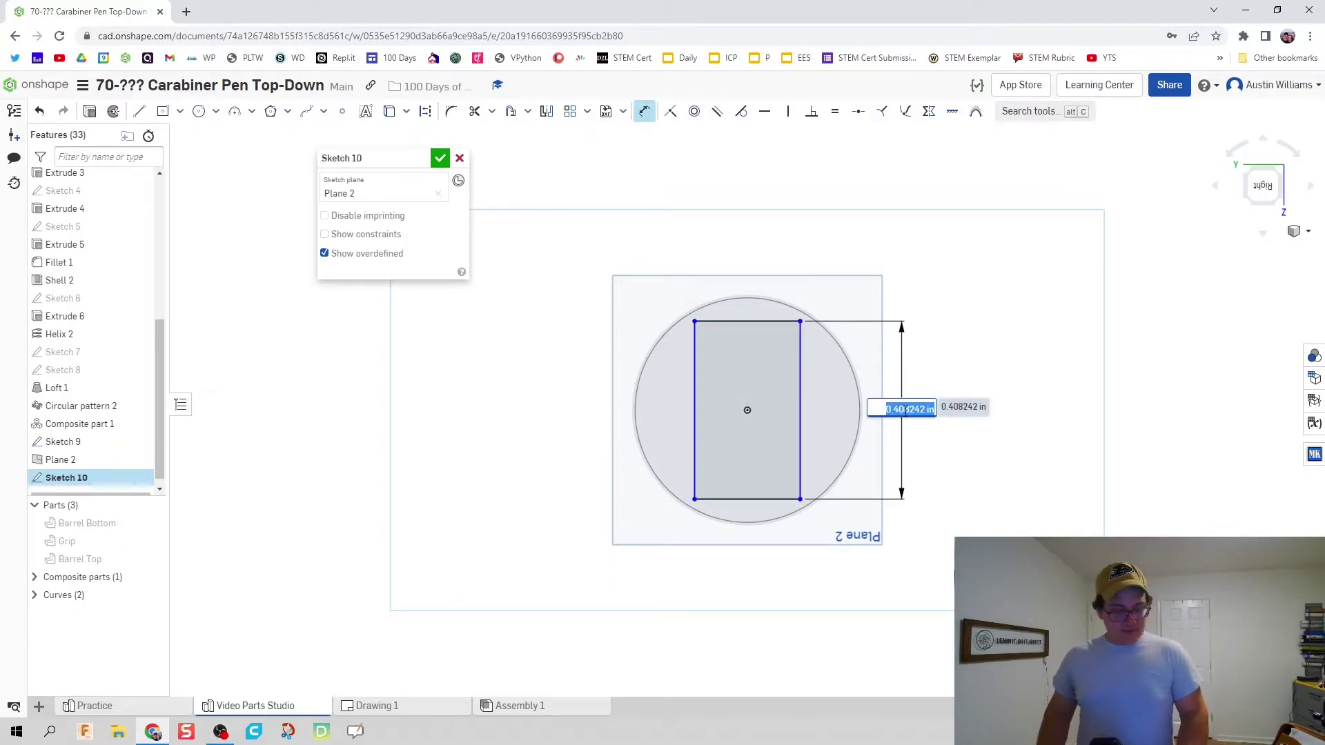
pyautogui.write('0.45')
pyautogui.press('Return')
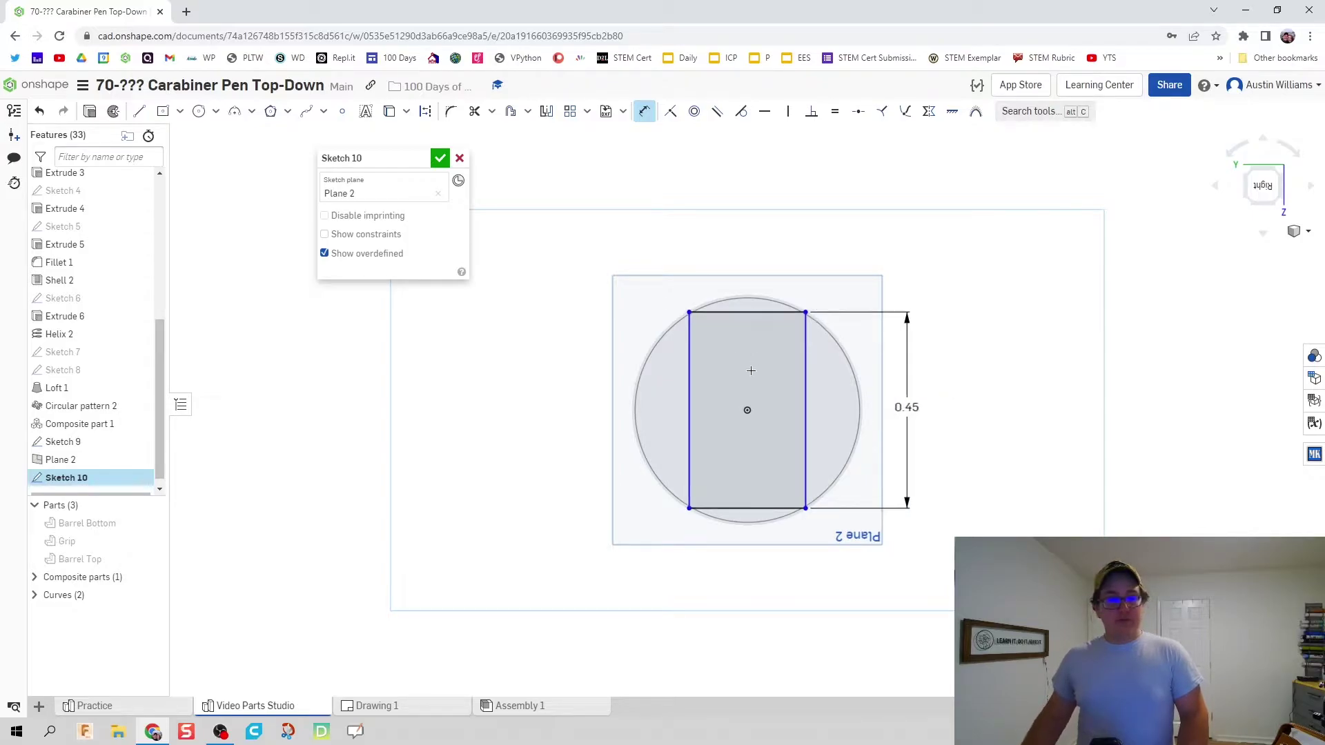
pyautogui.click(738, 284)
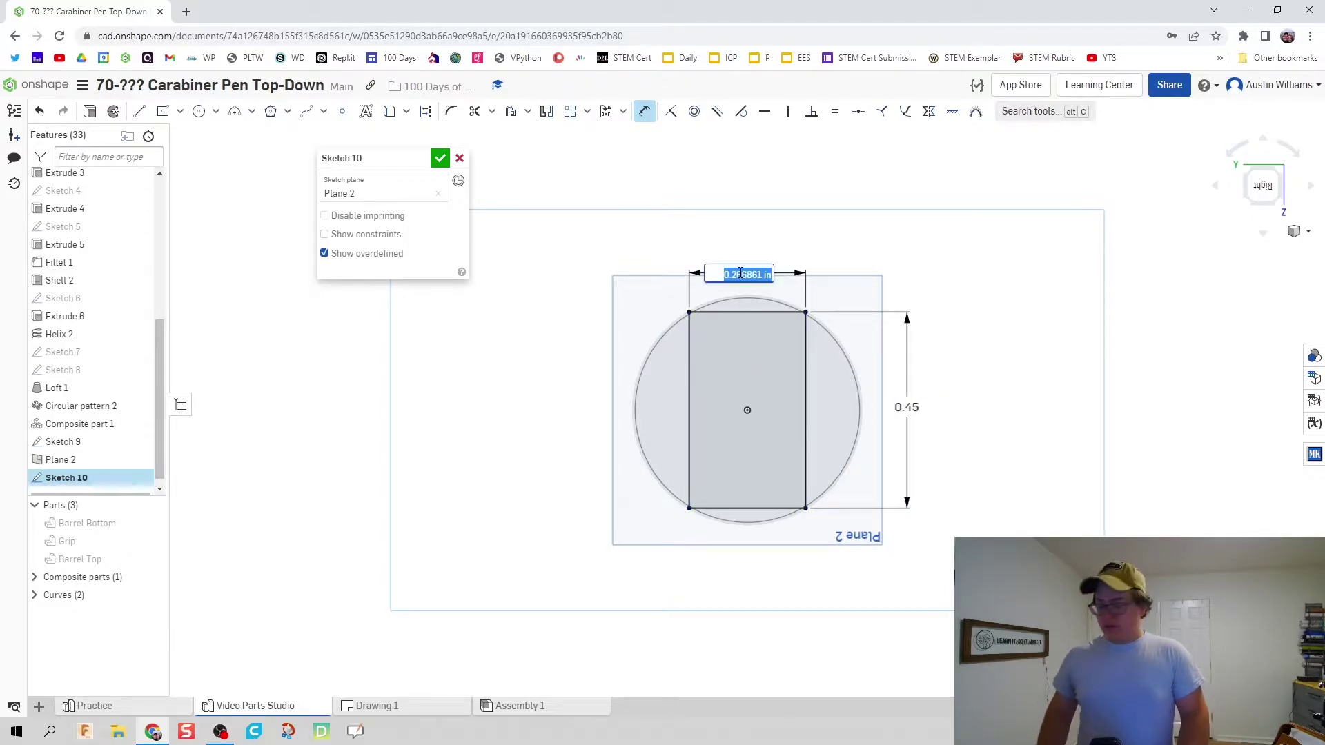
pyautogui.write('0.3')
pyautogui.press('Return')
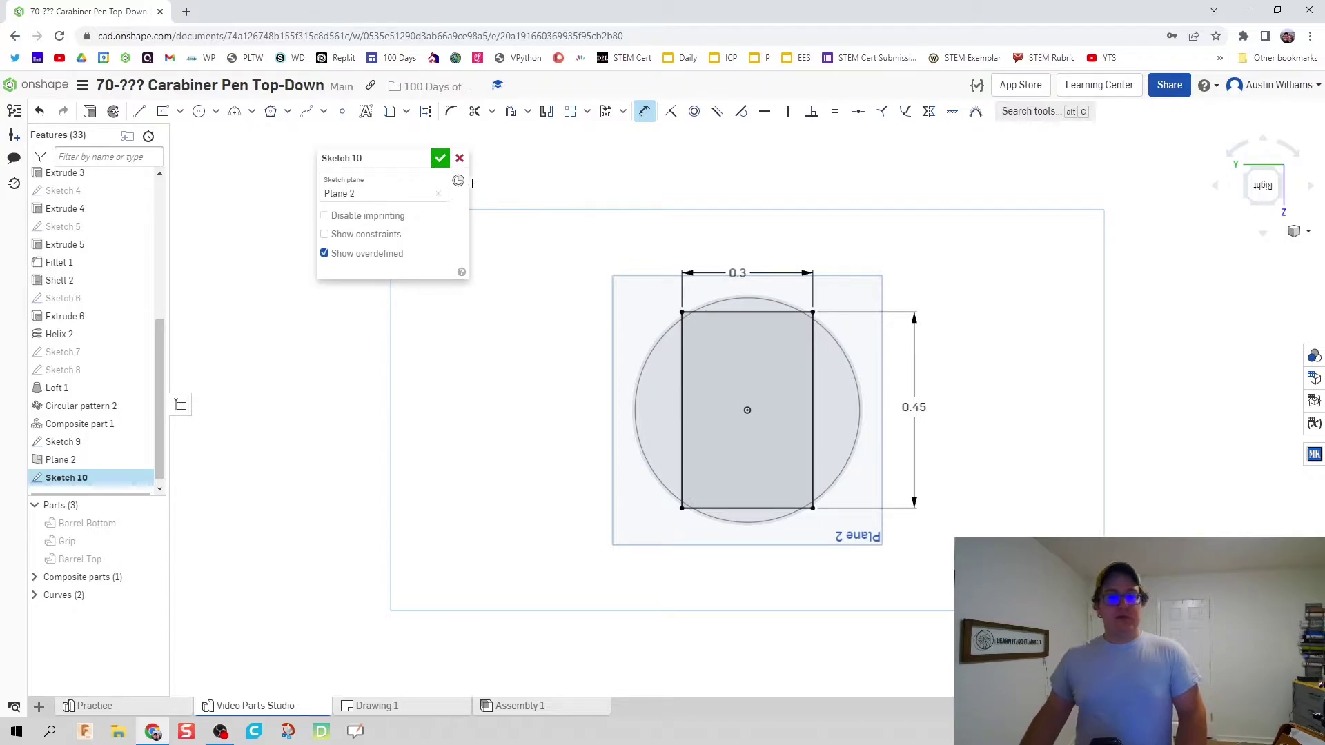
# - Round all four rectangle corners with 0.1 in fillets and finish Sketch 10
pyautogui.click(451, 113)
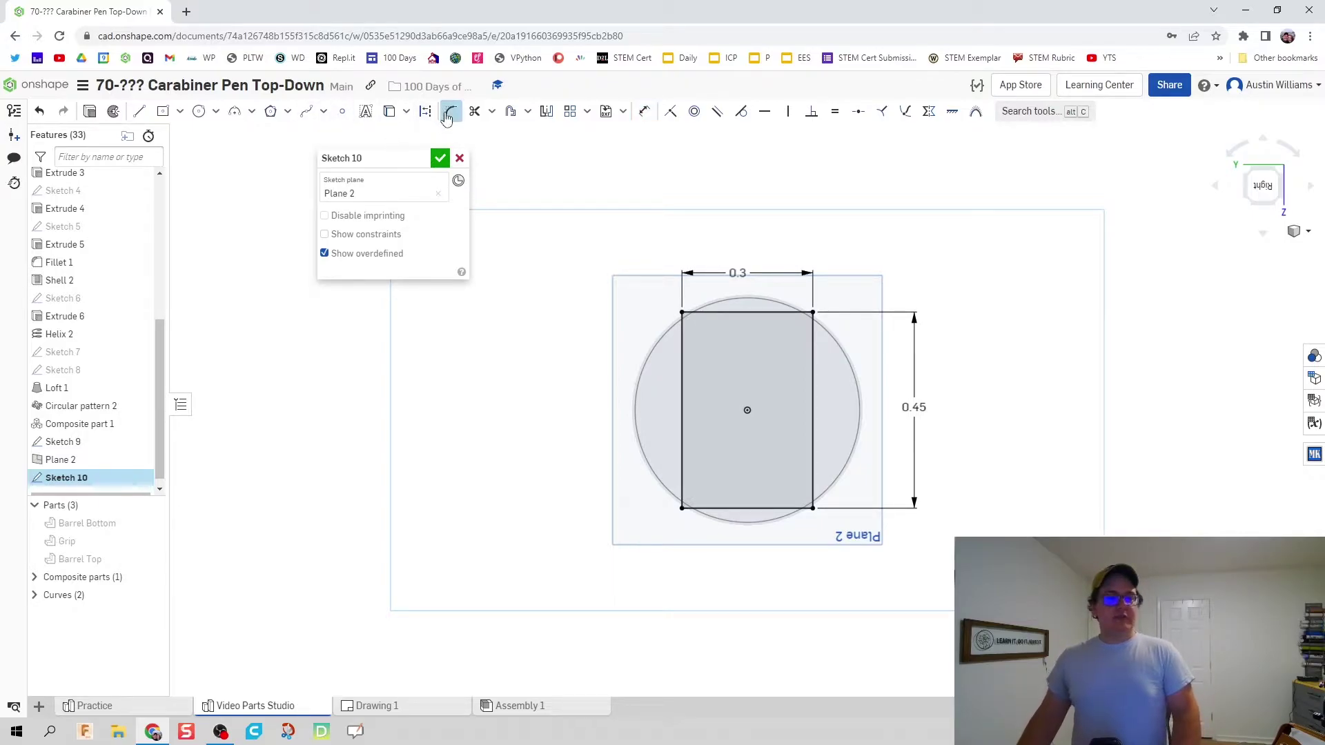
pyautogui.click(683, 312)
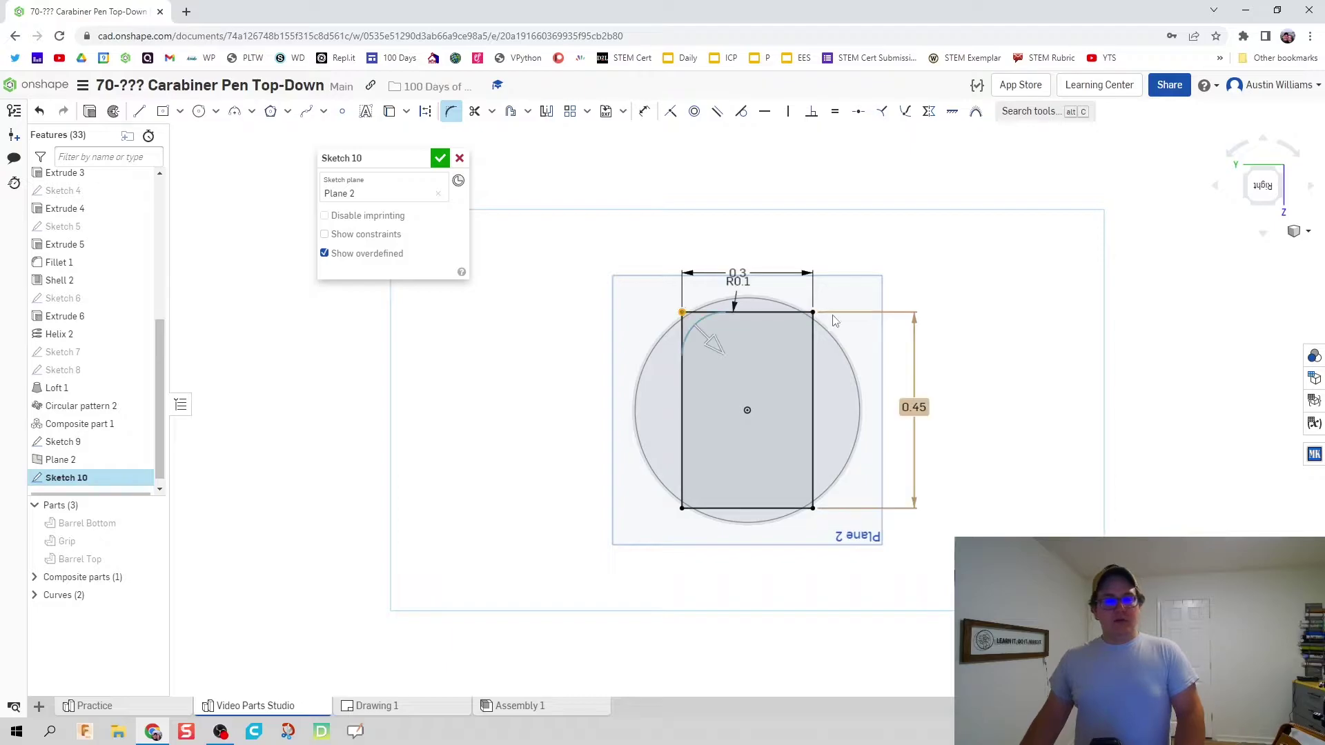
pyautogui.click(800, 410)
pyautogui.click(814, 509)
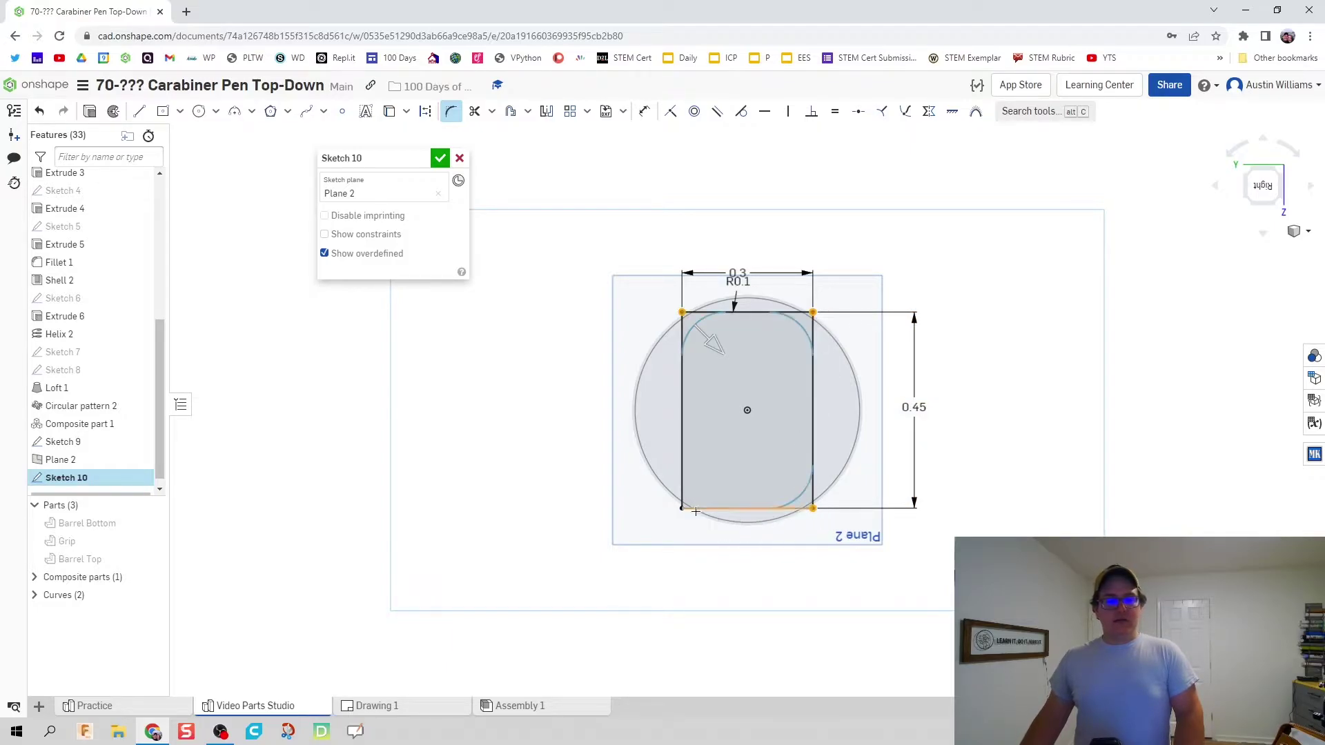
pyautogui.click(695, 507)
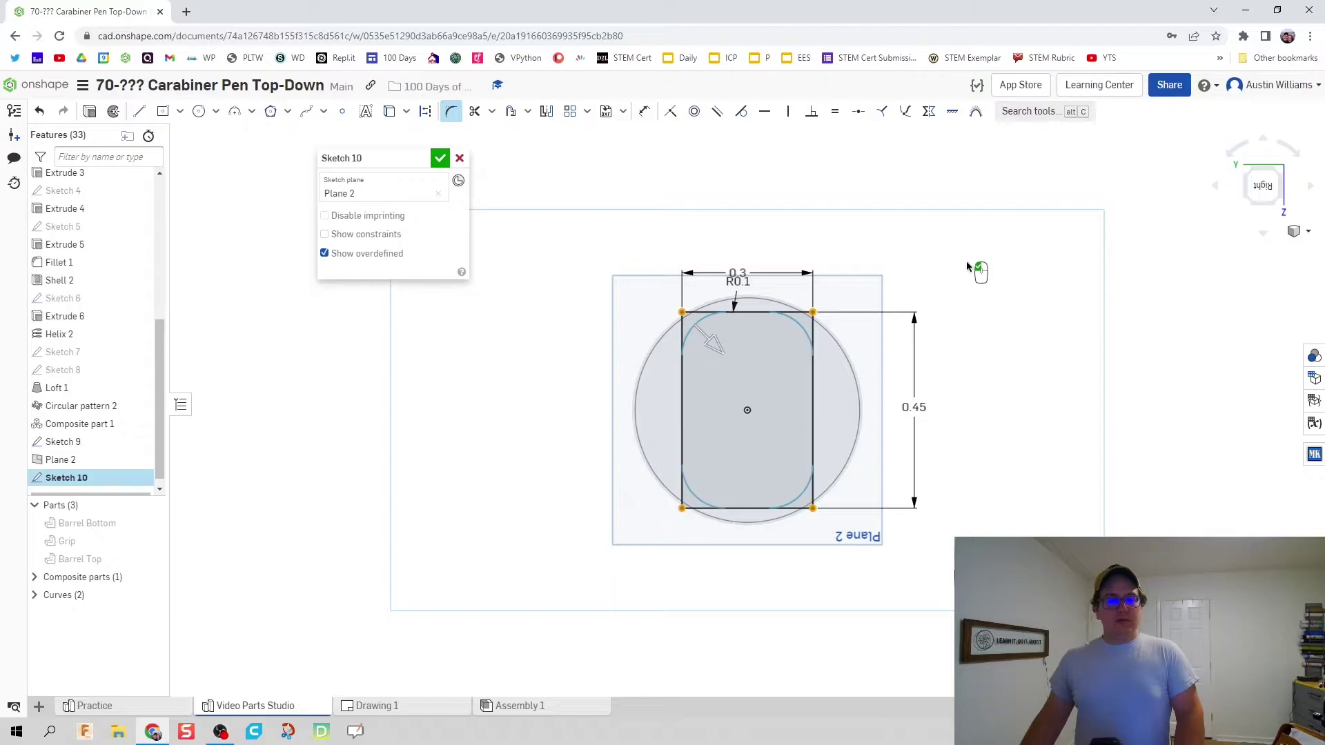
pyautogui.press('Return')
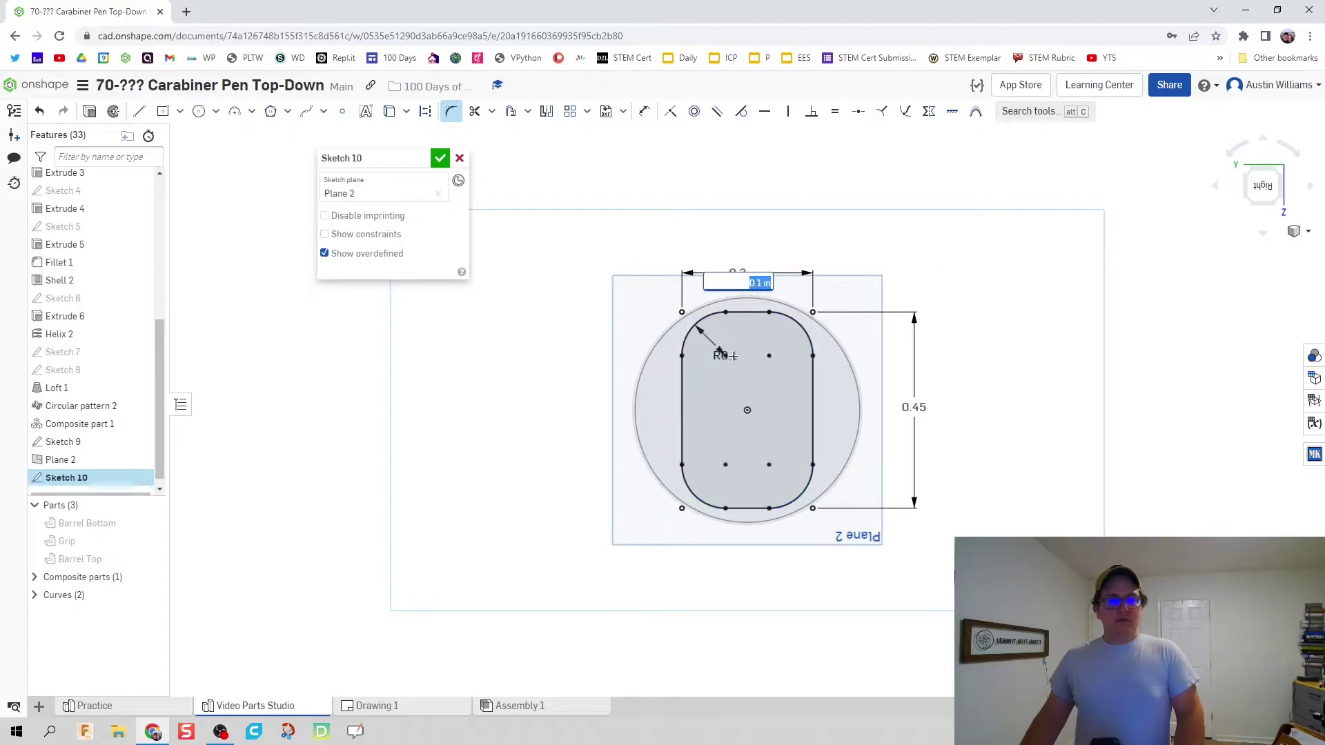
pyautogui.click(595, 260)
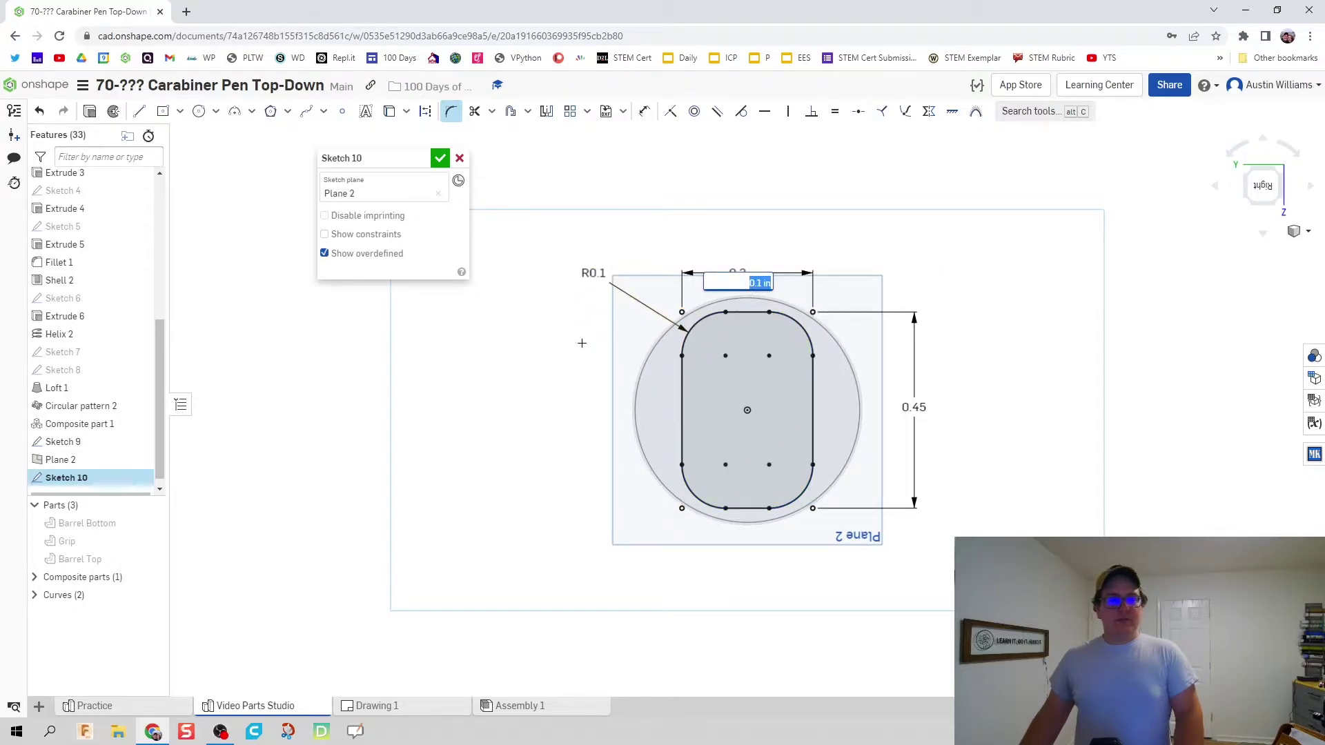
pyautogui.press('Return')
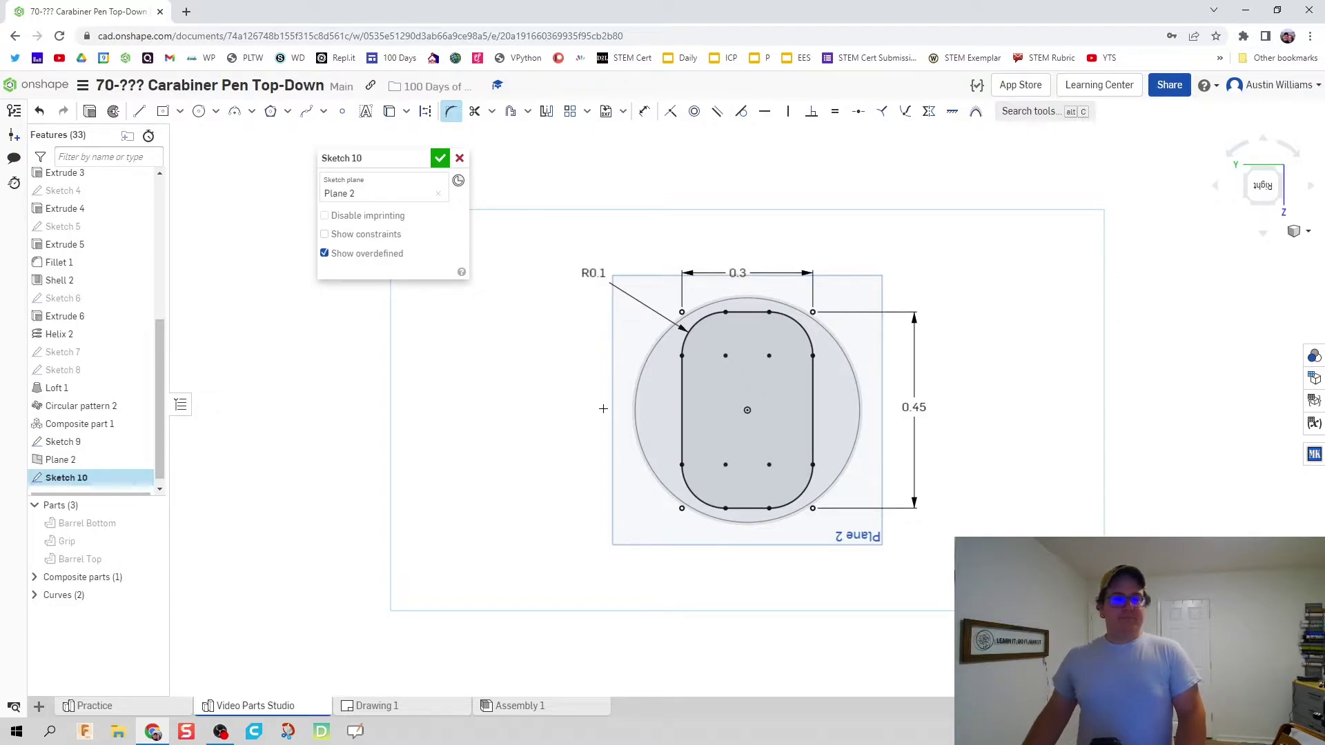
pyautogui.click(440, 160)
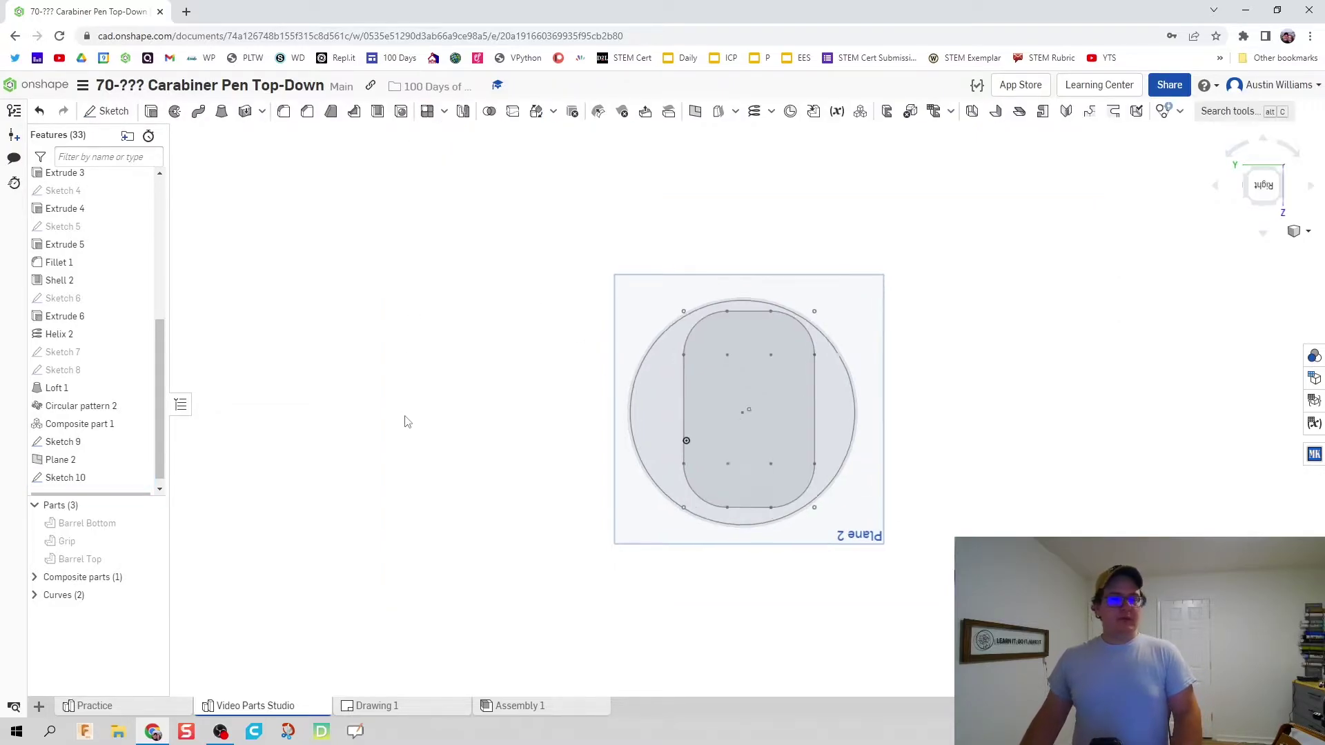
pyautogui.moveTo(484, 383); pyautogui.dragTo(425, 314, button='right')
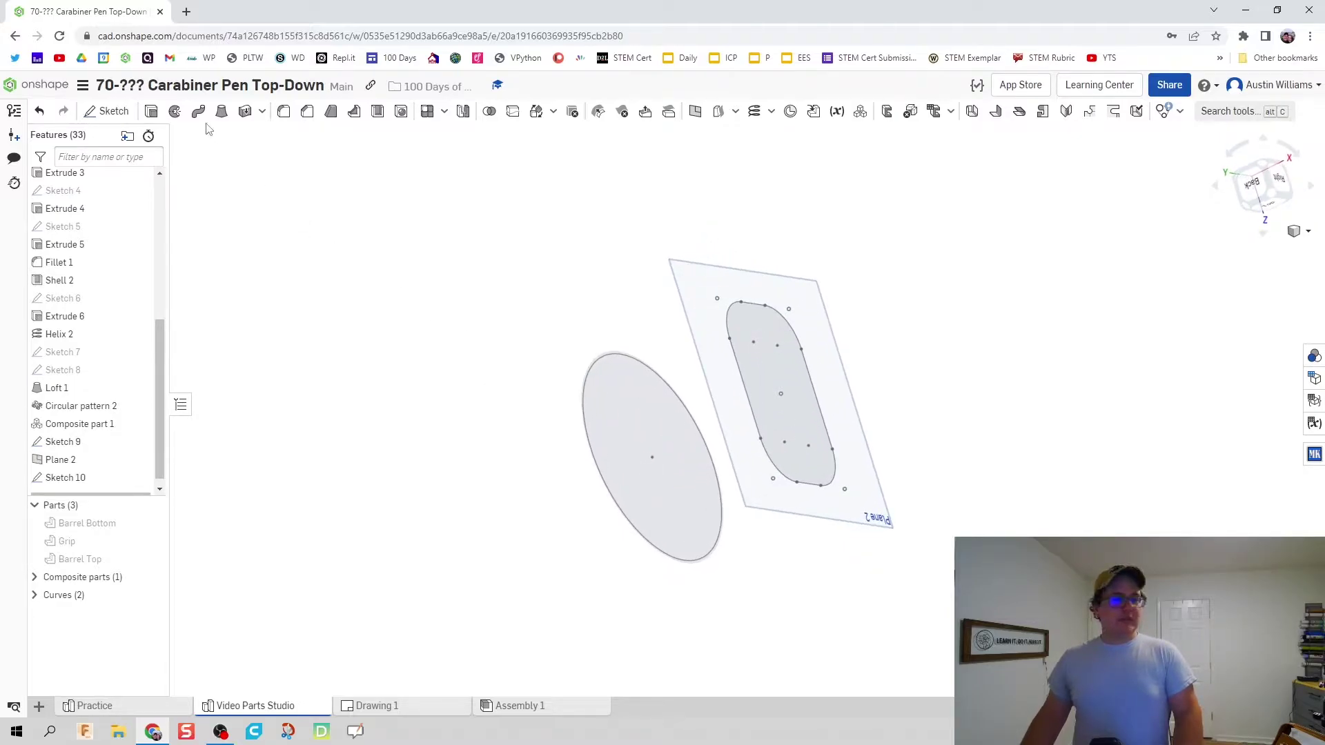
# - Loft Sketch 9's circle faces to Sketch 10's rounded rectangle, creating Part 4 as Loft 2
pyautogui.click(221, 112)
pyautogui.click(597, 435)
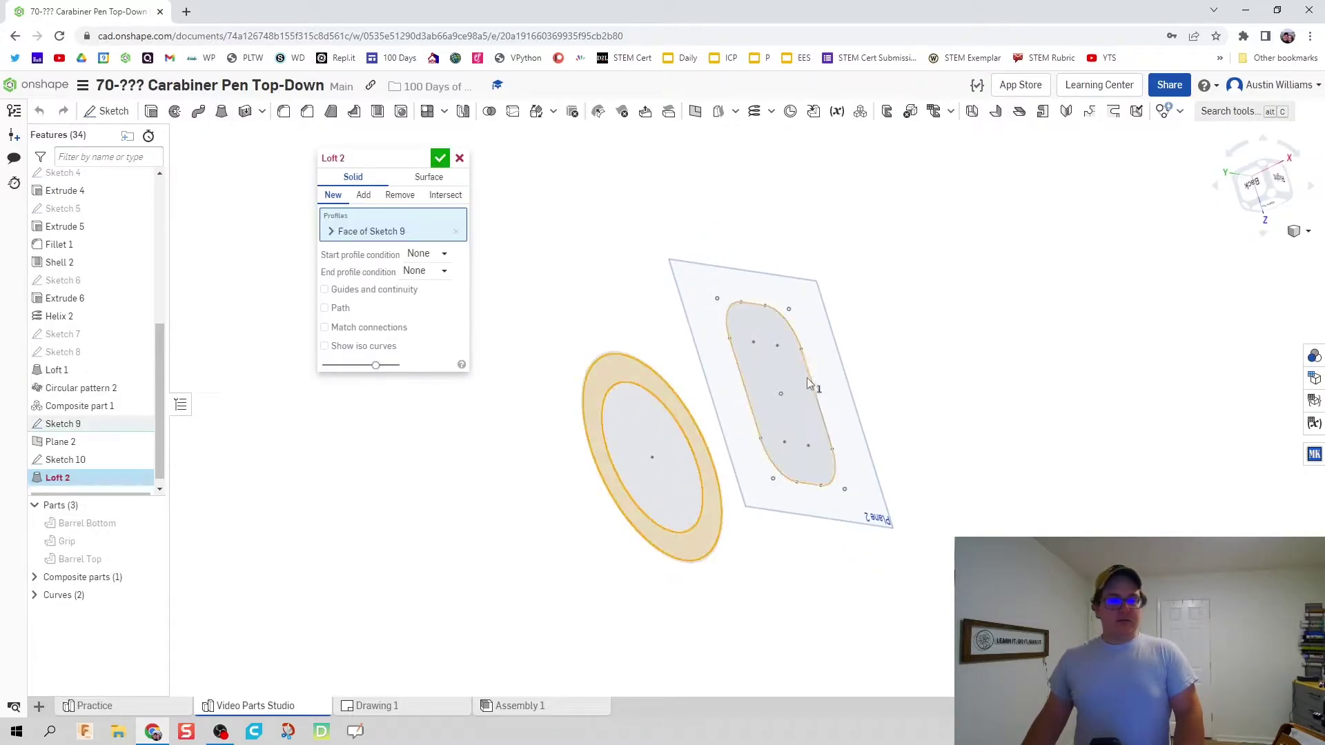
pyautogui.click(785, 384)
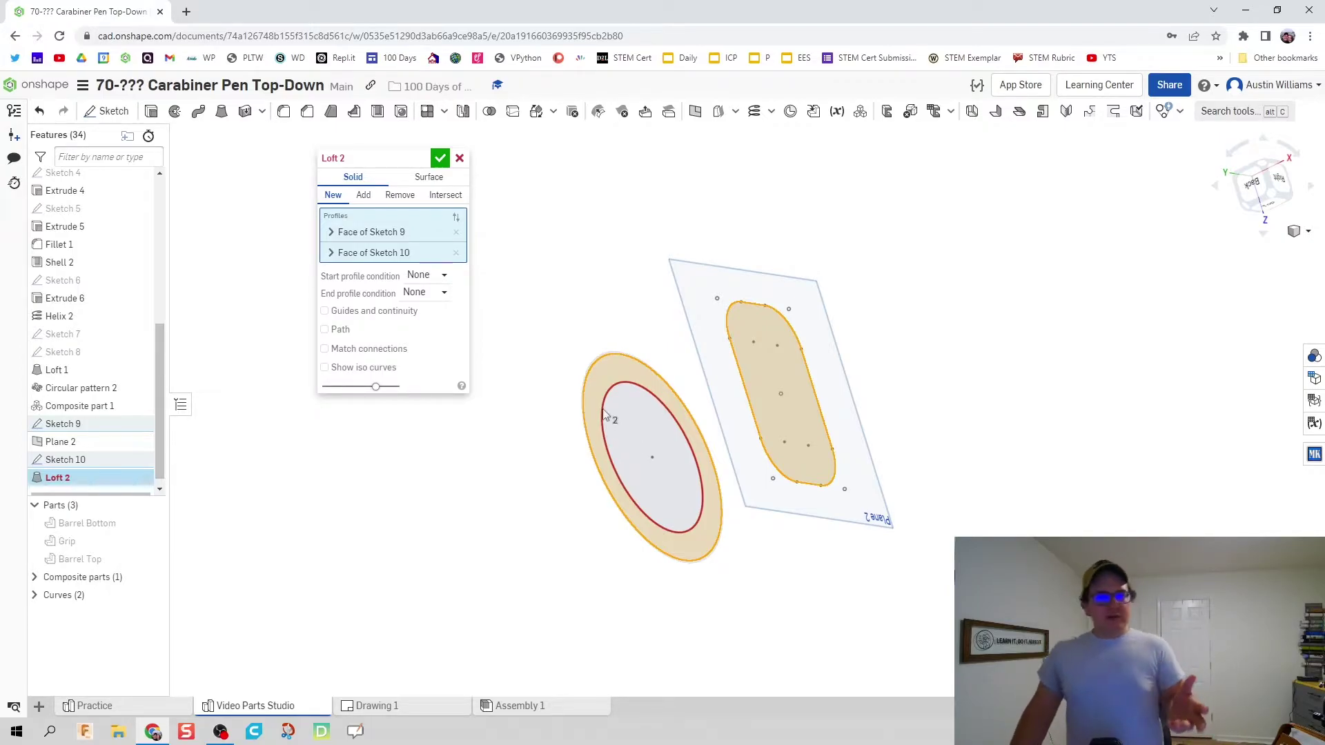
pyautogui.click(456, 232)
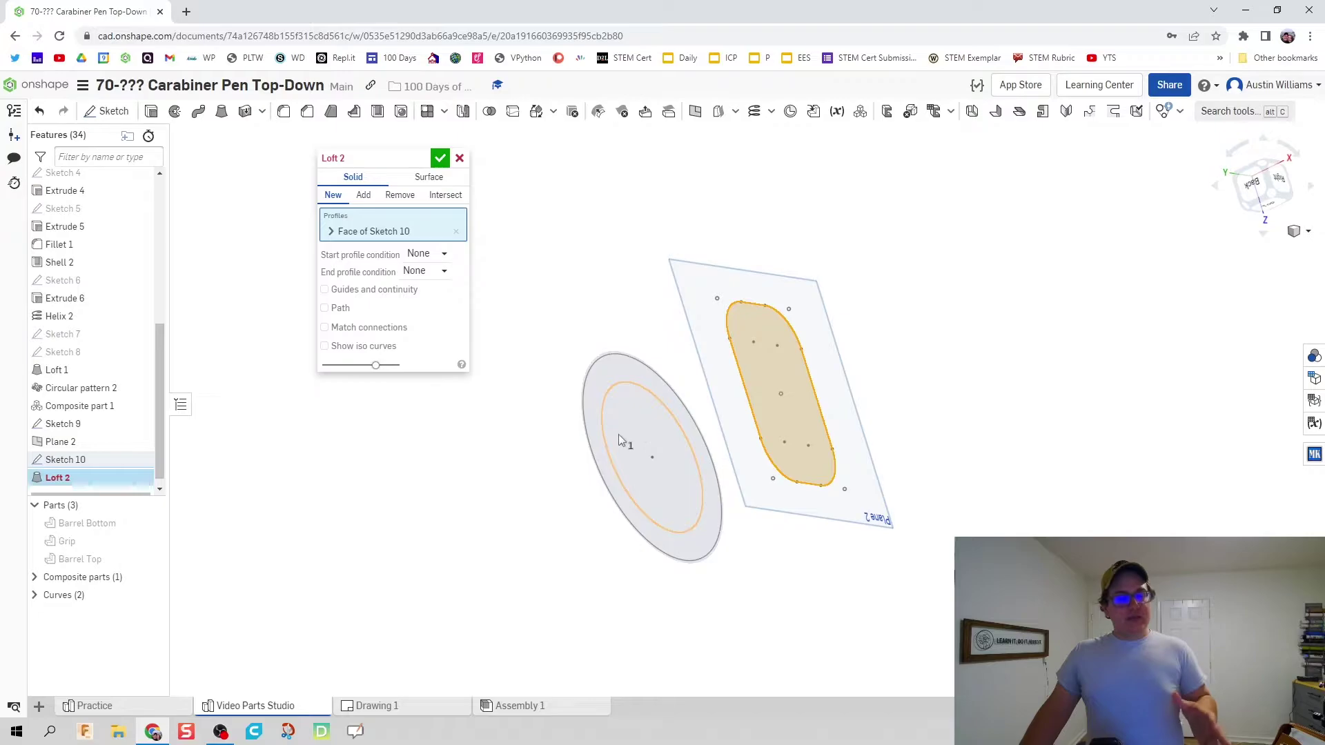
pyautogui.scroll(1, 623, 435)
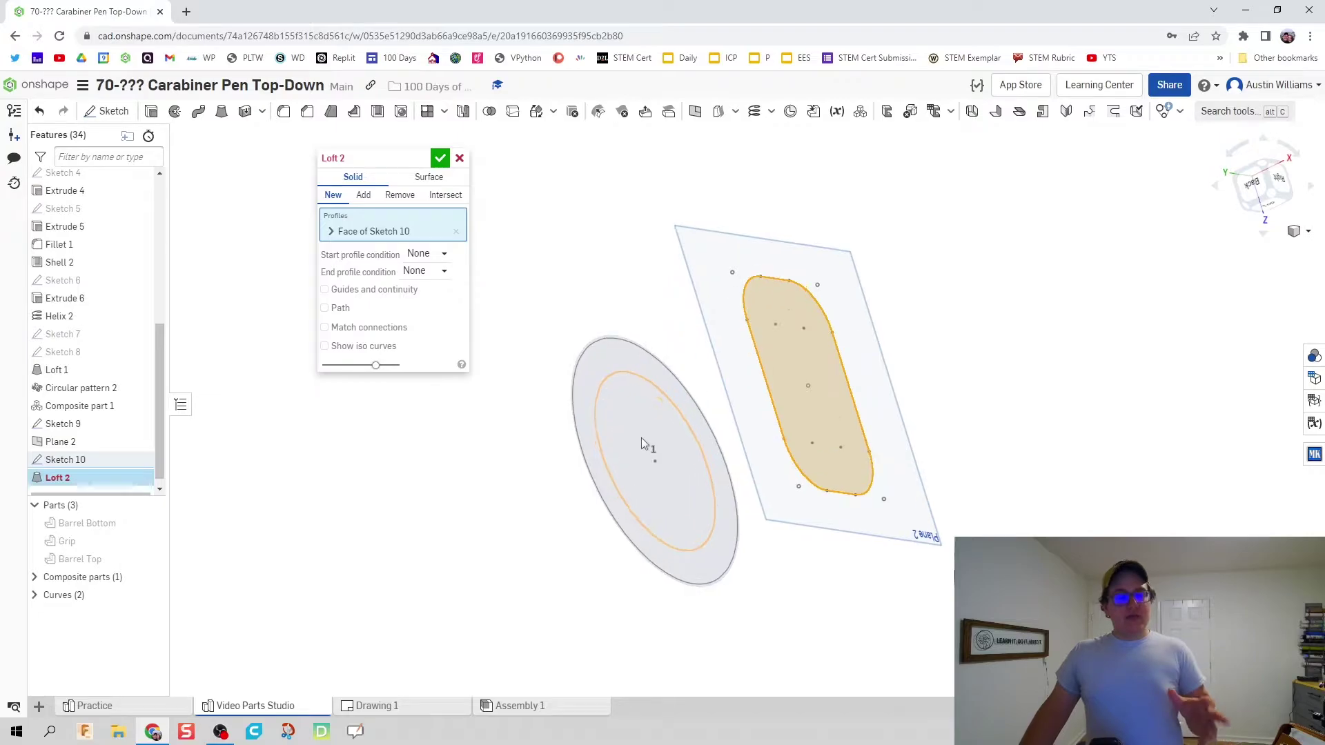
pyautogui.click(99, 424)
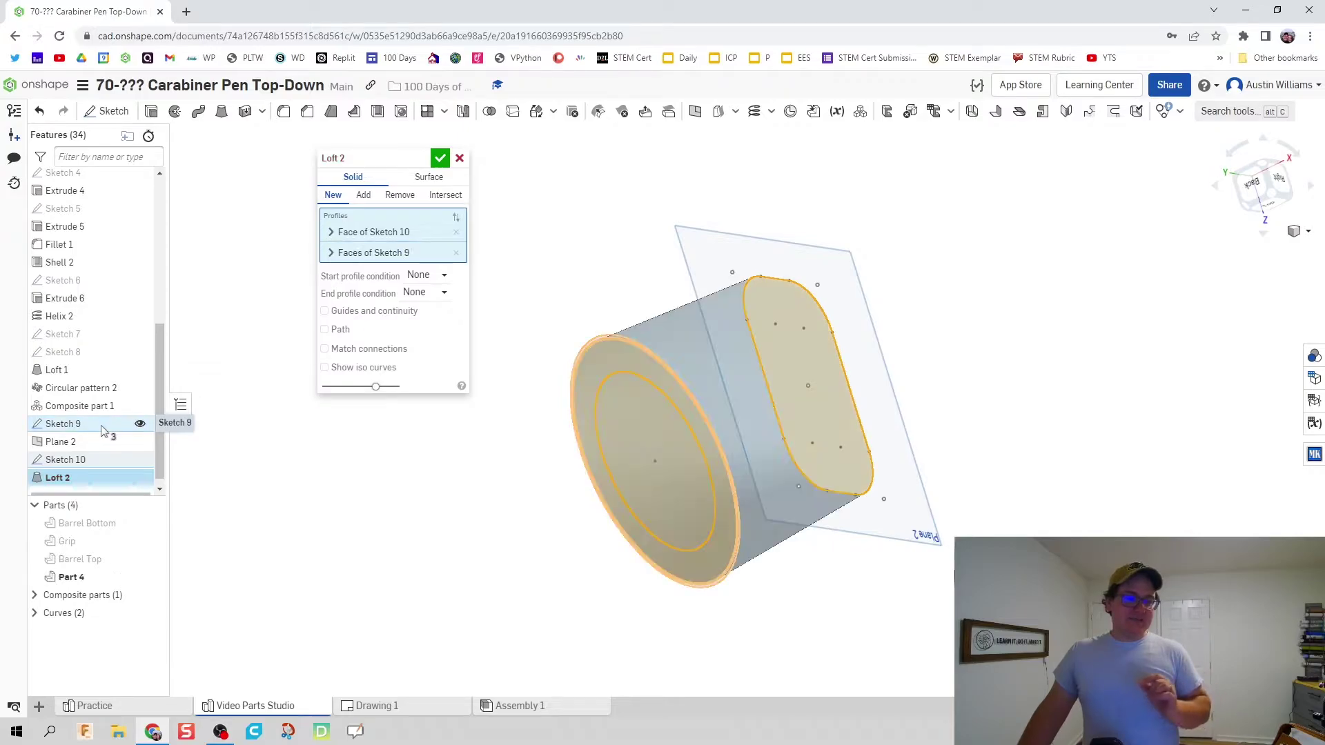
pyautogui.click(440, 158)
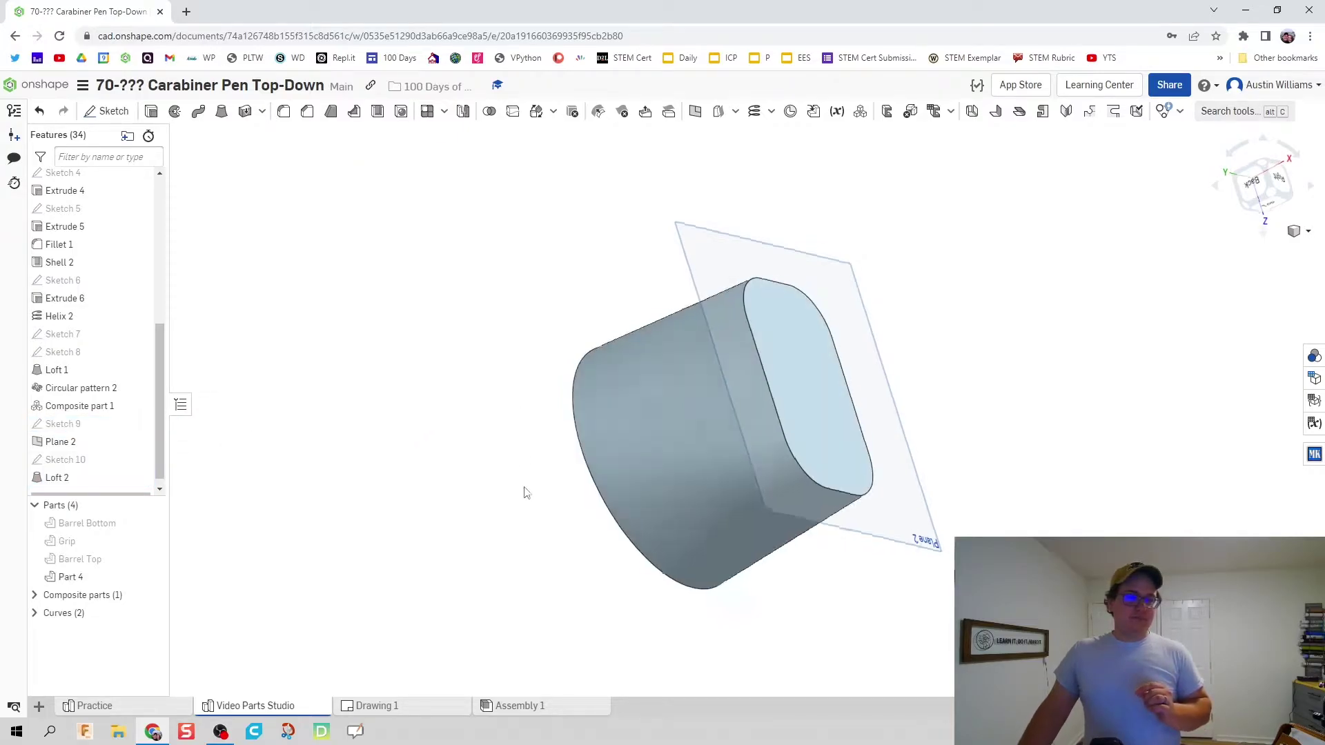
# - Hide Plane 2 and inspect the lofted Part 4 from back and tilted views
pyautogui.moveTo(527, 488); pyautogui.dragTo(587, 532, button='right')
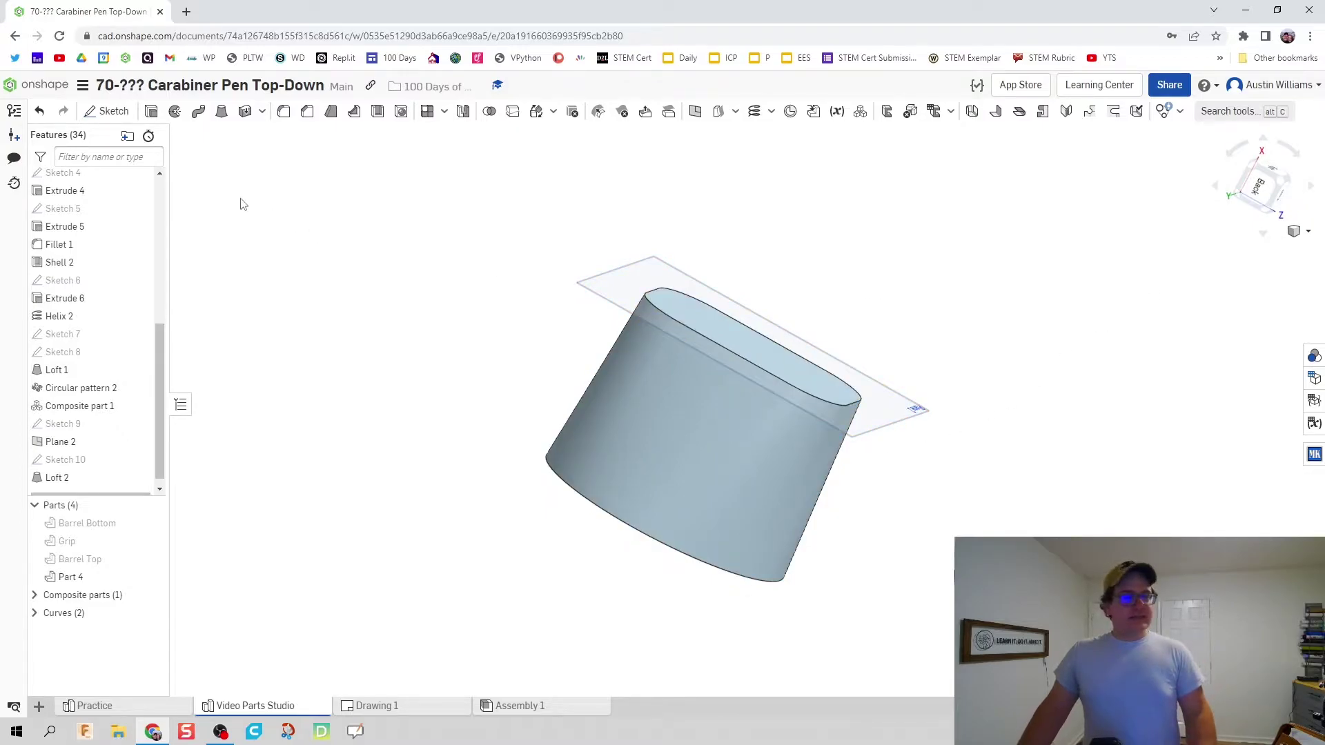
pyautogui.click(142, 442)
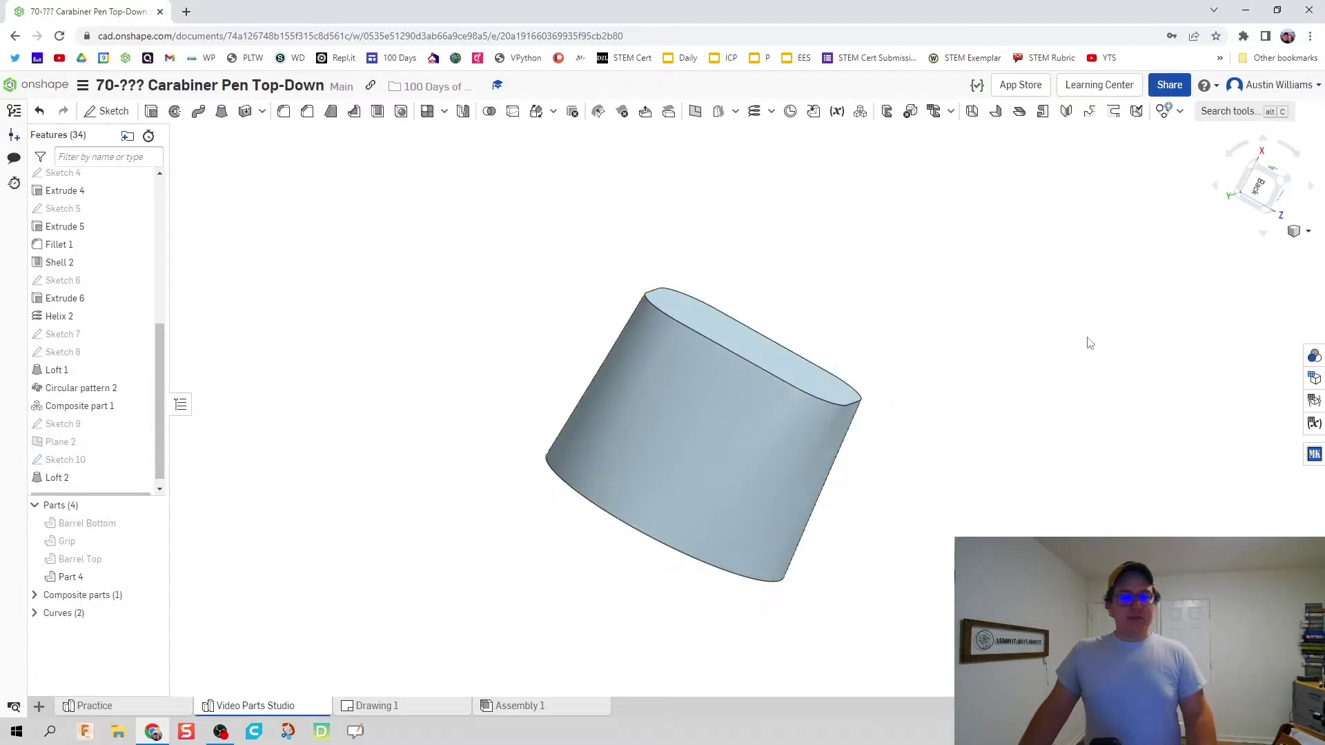
pyautogui.click(1261, 188)
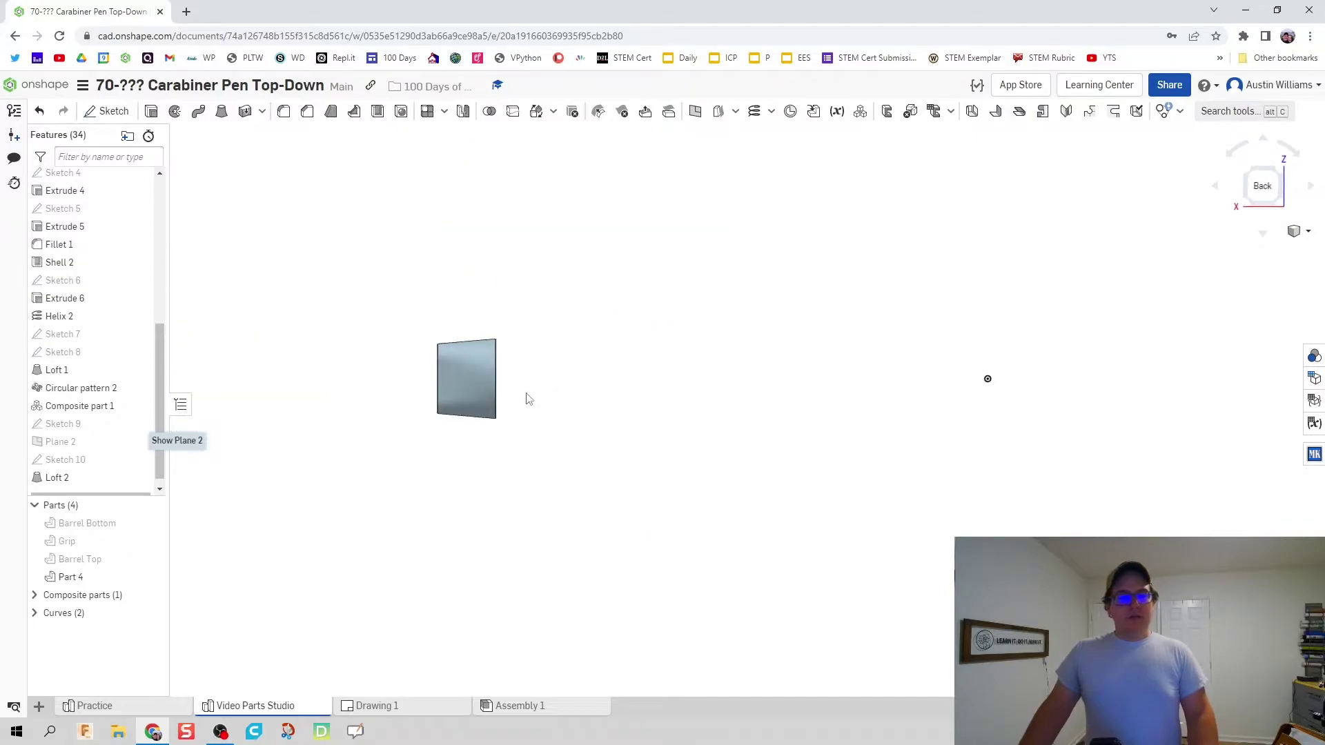
pyautogui.moveTo(527, 399); pyautogui.dragTo(688, 401, button='middle')
pyautogui.click(1289, 153)
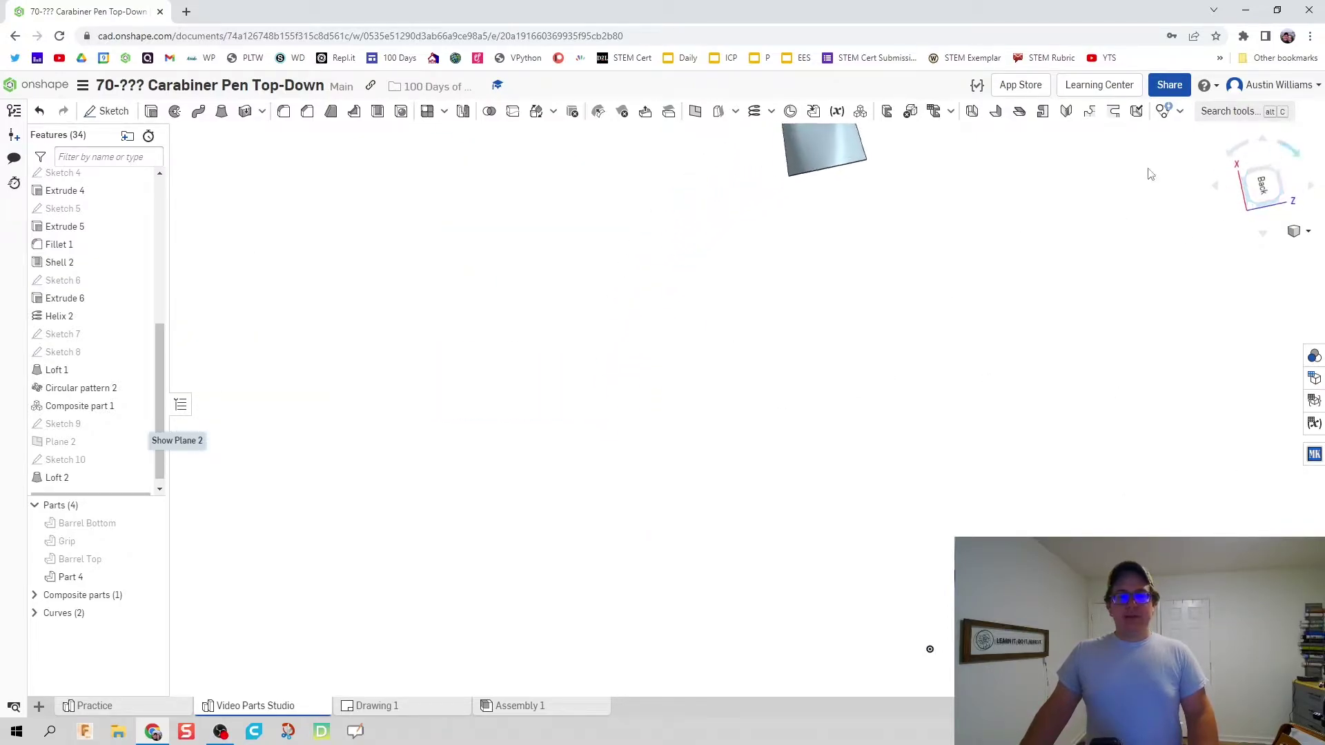
pyautogui.moveTo(991, 378); pyautogui.dragTo(918, 367, button='right')
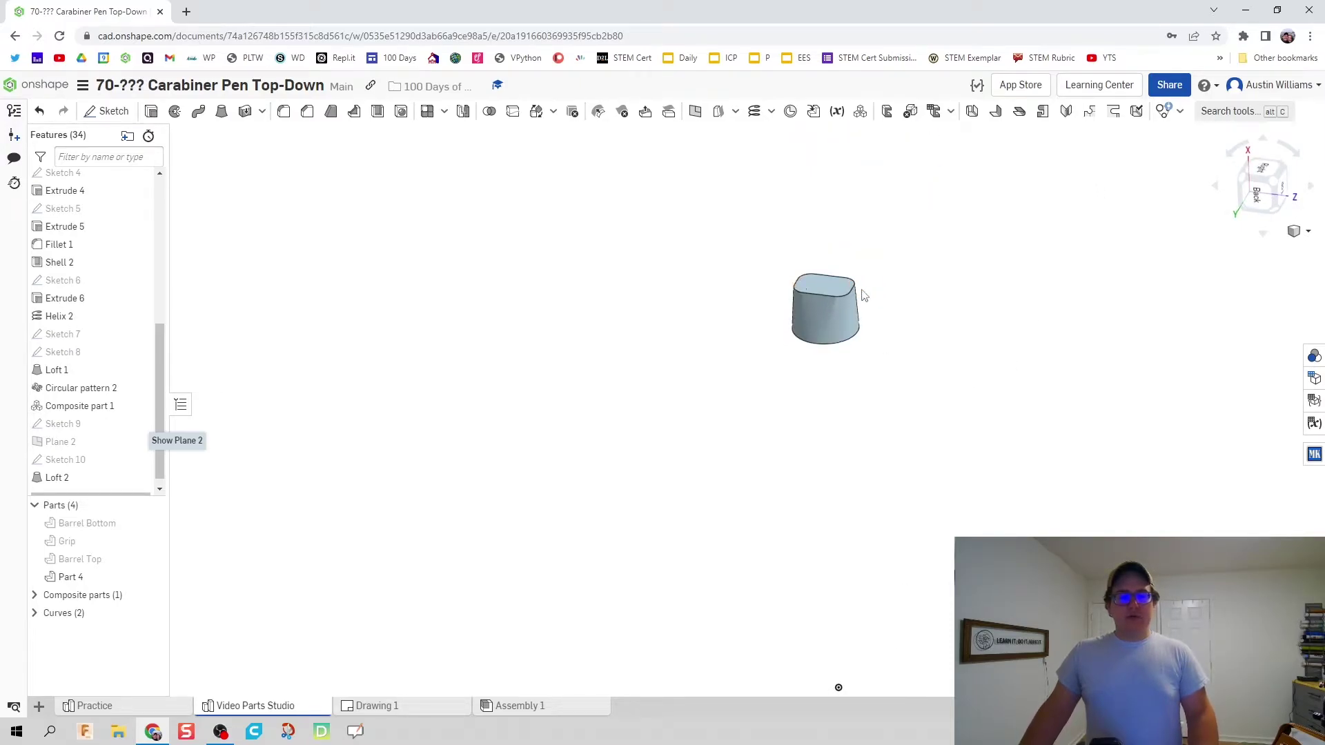
pyautogui.scroll(10, 831, 288)
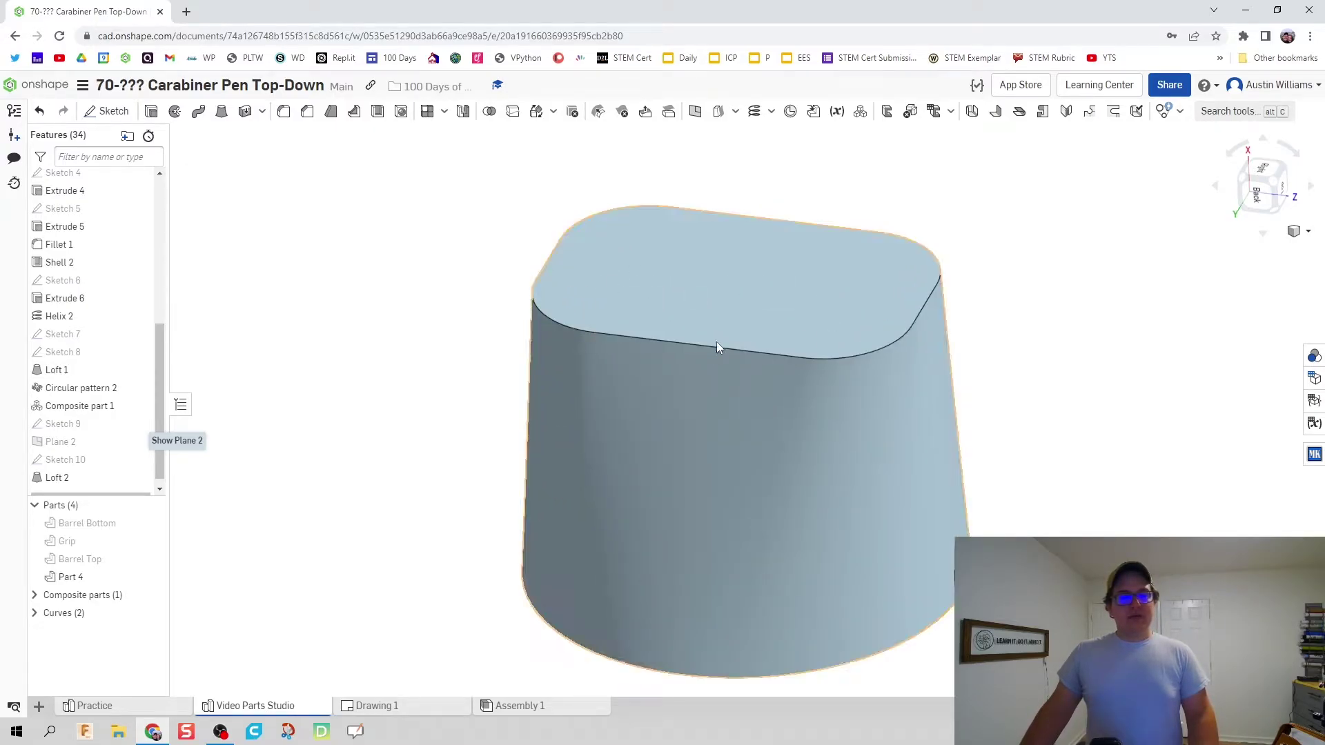
pyautogui.scroll(-8, 752, 243)
pyautogui.scroll(3, 673, 304)
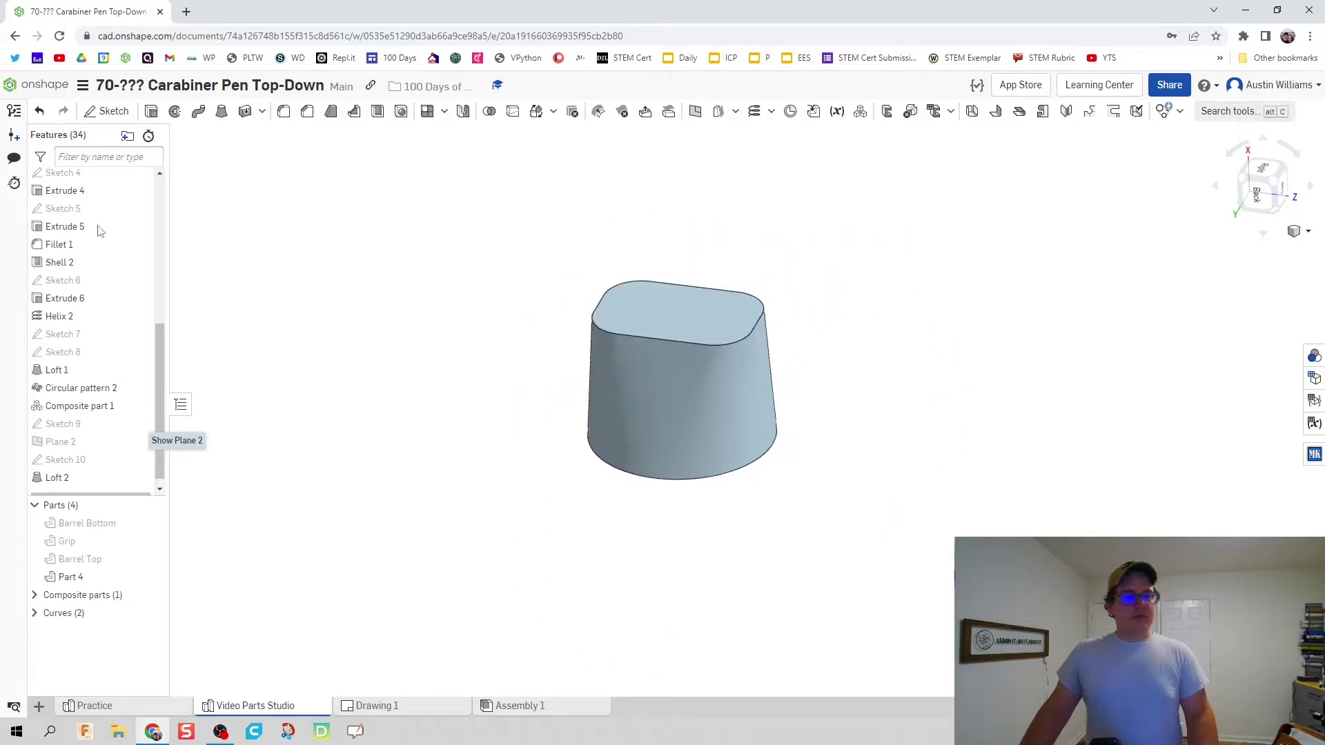
pyautogui.scroll(5, 120, 216)
# - Briefly show the Top plane, then hide it, show the Front plane, and begin a new sketch
pyautogui.click(140, 213)
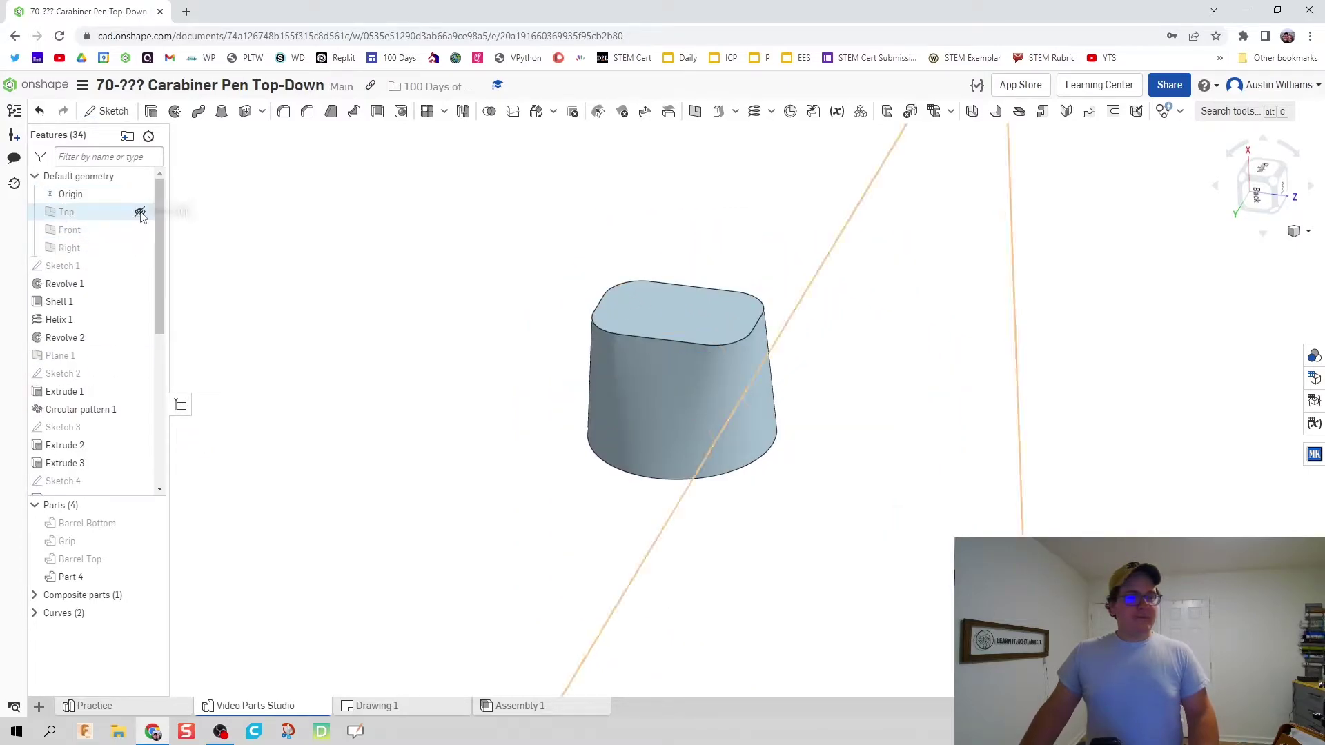
pyautogui.scroll(-3, 503, 325)
pyautogui.moveTo(503, 325)
pyautogui.mouseDown(button='right')
pyautogui.moveTo(531, 307)
pyautogui.moveTo(456, 325)
pyautogui.moveTo(535, 308)
pyautogui.moveTo(527, 317)
pyautogui.mouseUp(button='right')
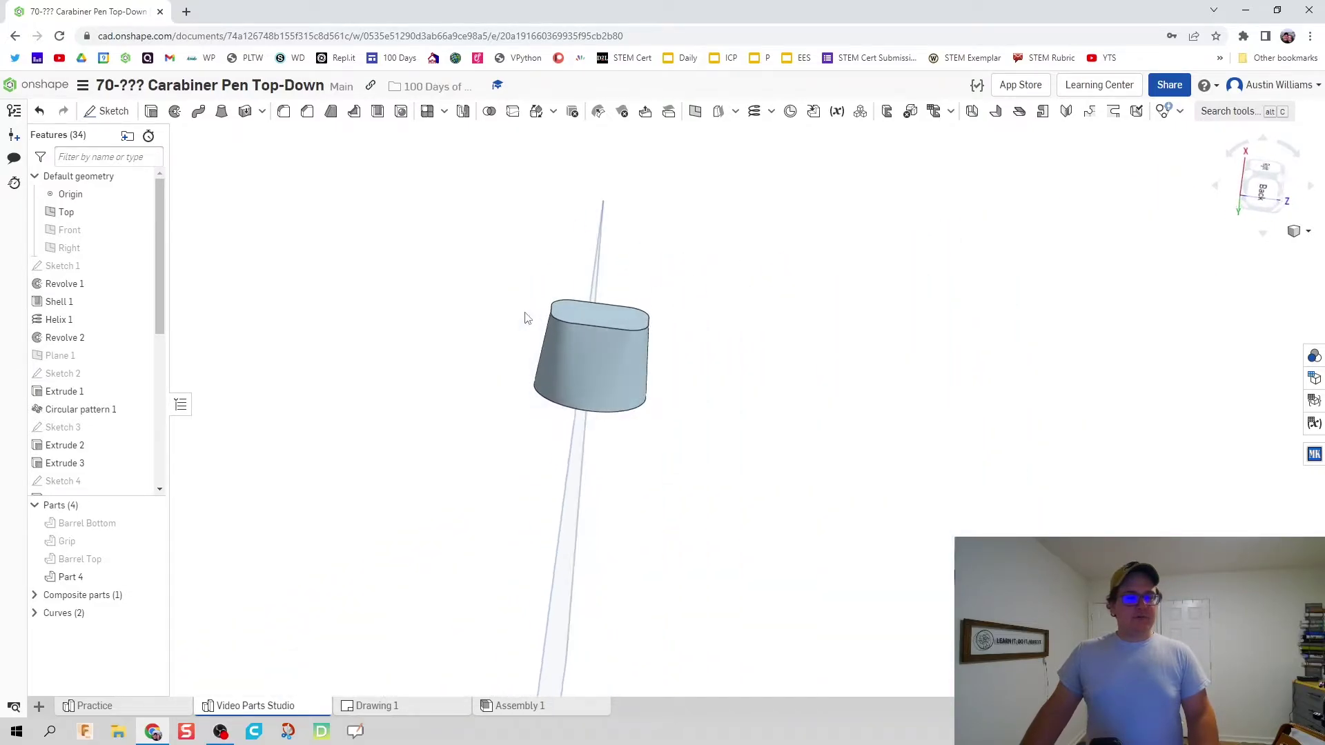
pyautogui.click(140, 212)
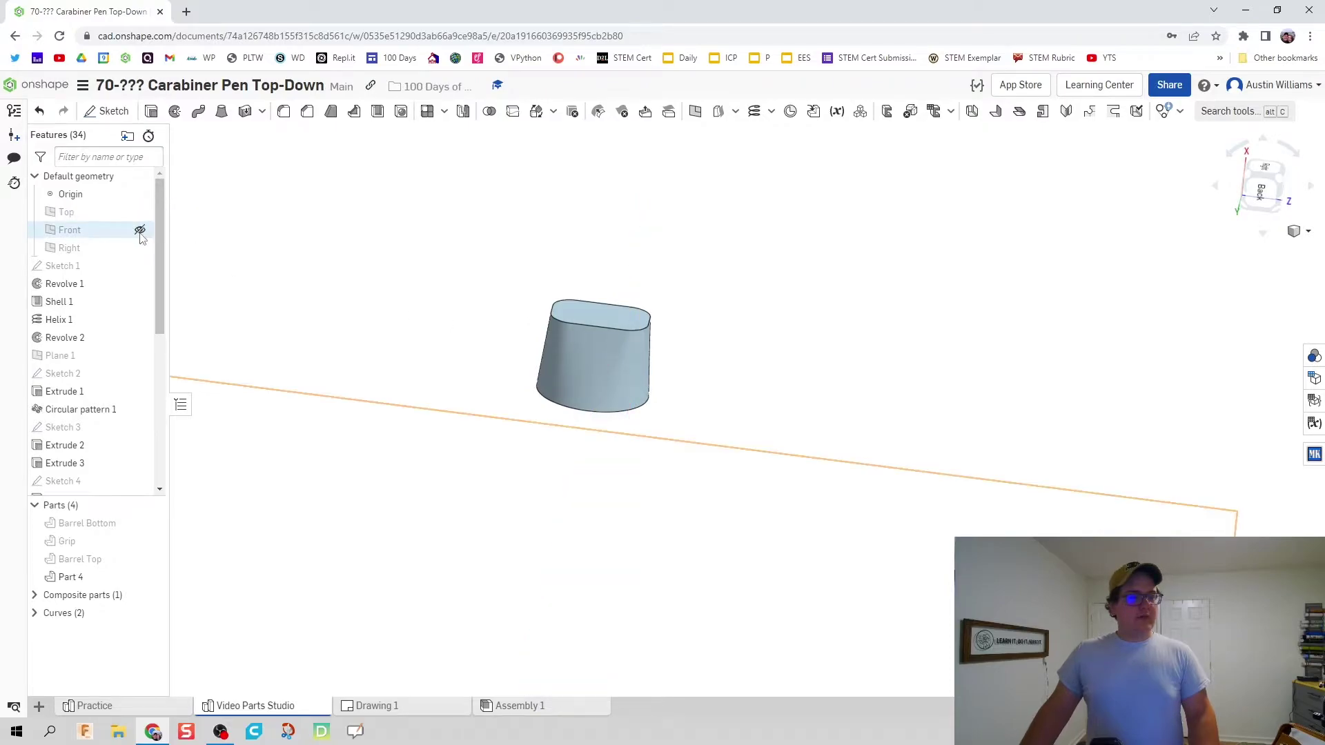
pyautogui.click(140, 231)
pyautogui.moveTo(397, 319); pyautogui.dragTo(337, 346, button='right')
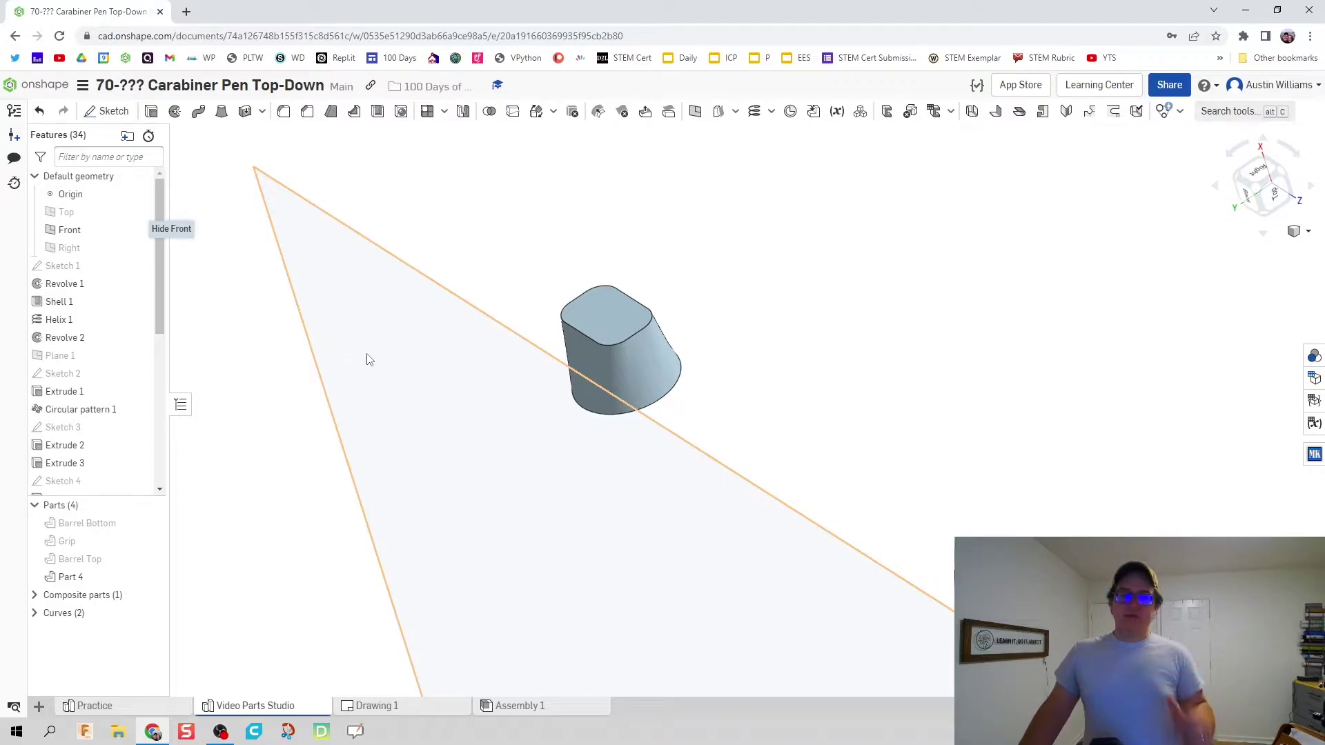
pyautogui.moveTo(369, 358)
pyautogui.mouseDown(button='right')
pyautogui.moveTo(423, 361)
pyautogui.moveTo(429, 349)
pyautogui.moveTo(358, 358)
pyautogui.mouseUp(button='right')
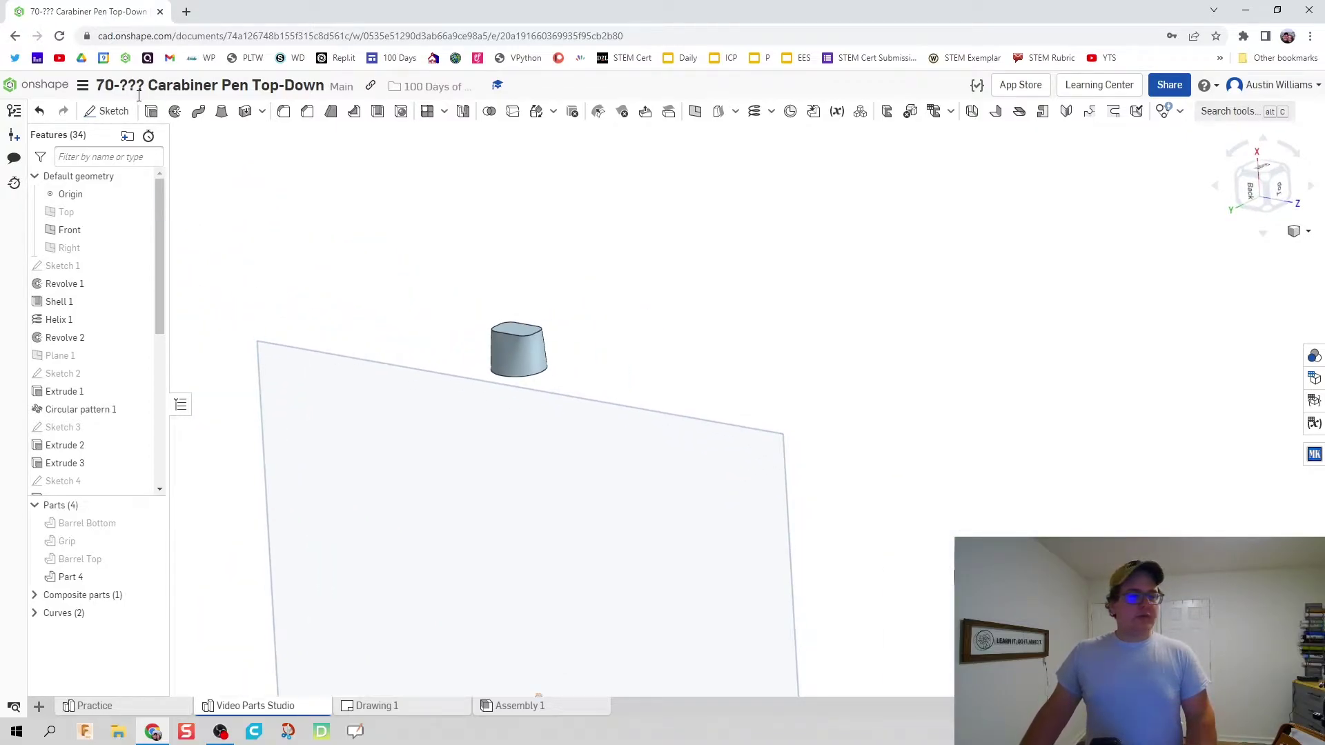
pyautogui.click(107, 111)
# - Place Sketch 11 on the Front plane, viewed normal, with the part centred in view
pyautogui.click(438, 431)
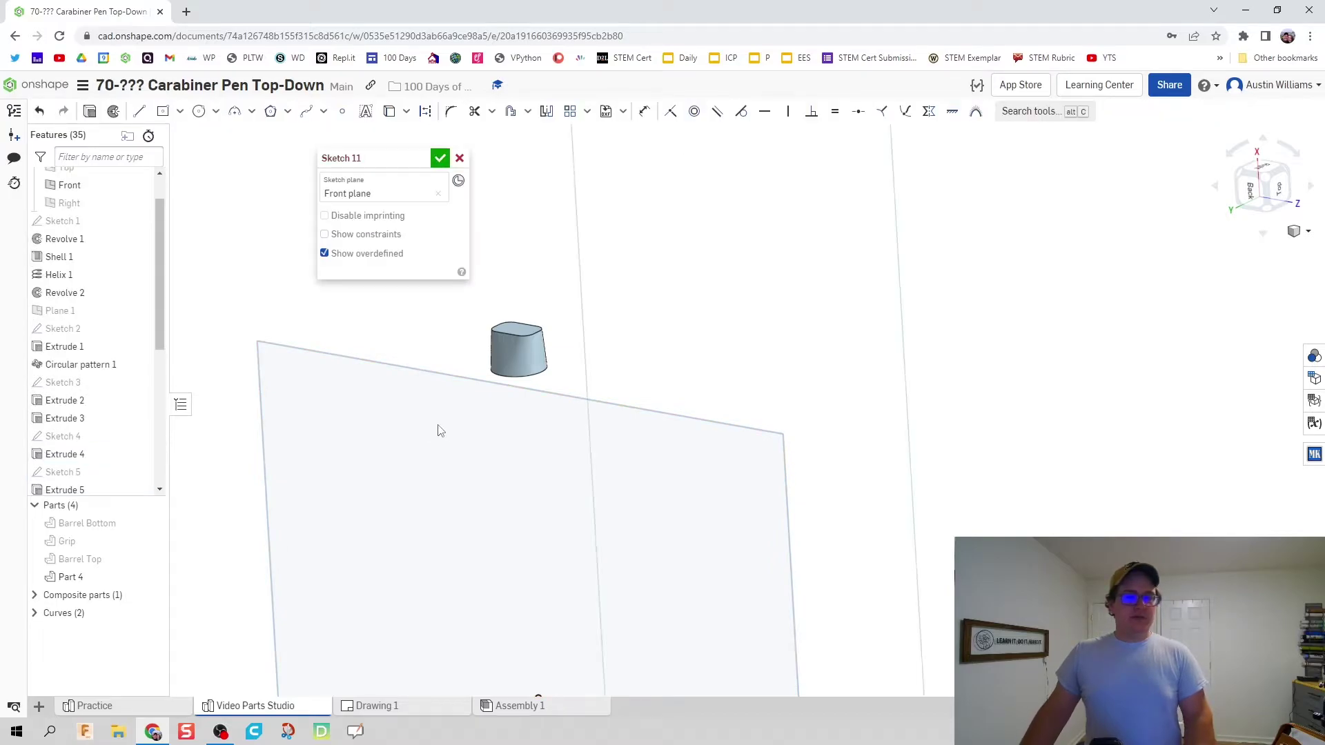
pyautogui.rightClick(439, 431)
pyautogui.click(512, 614)
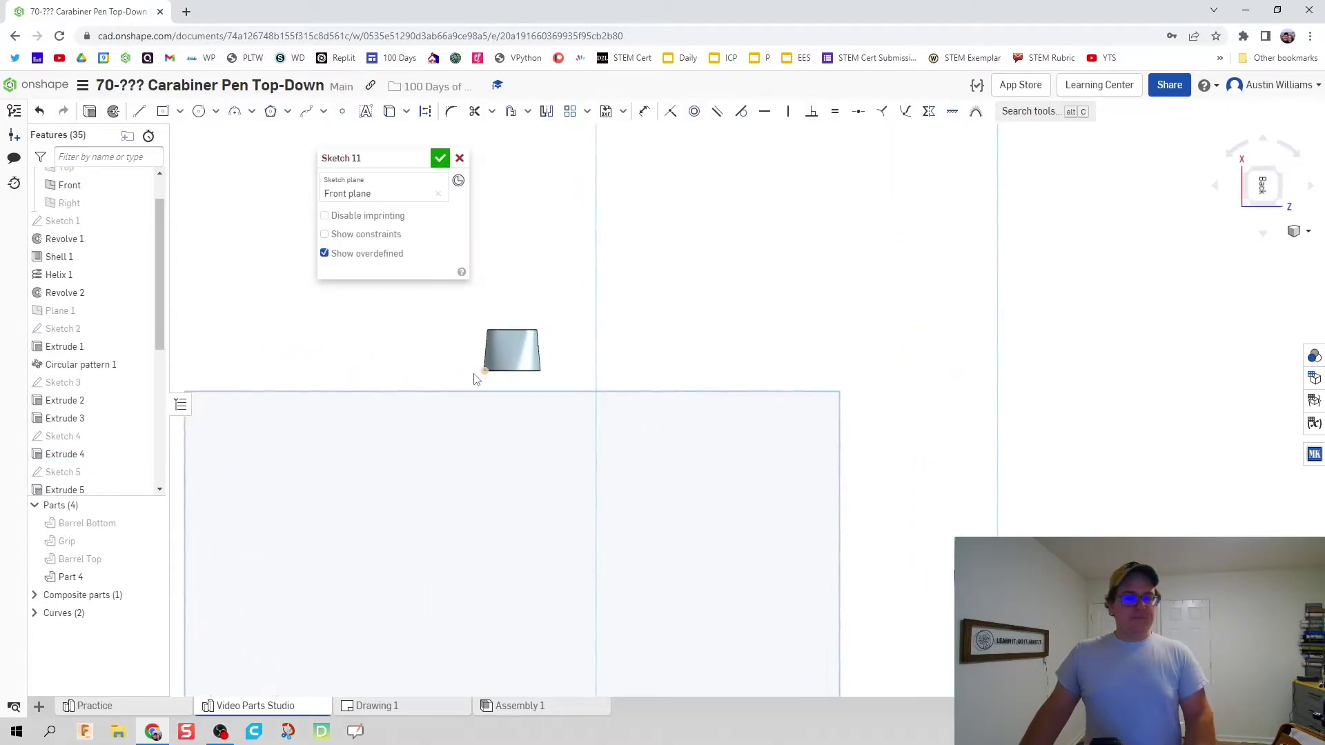
pyautogui.moveTo(476, 379); pyautogui.dragTo(535, 482, button='middle')
pyautogui.scroll(3, 669, 382)
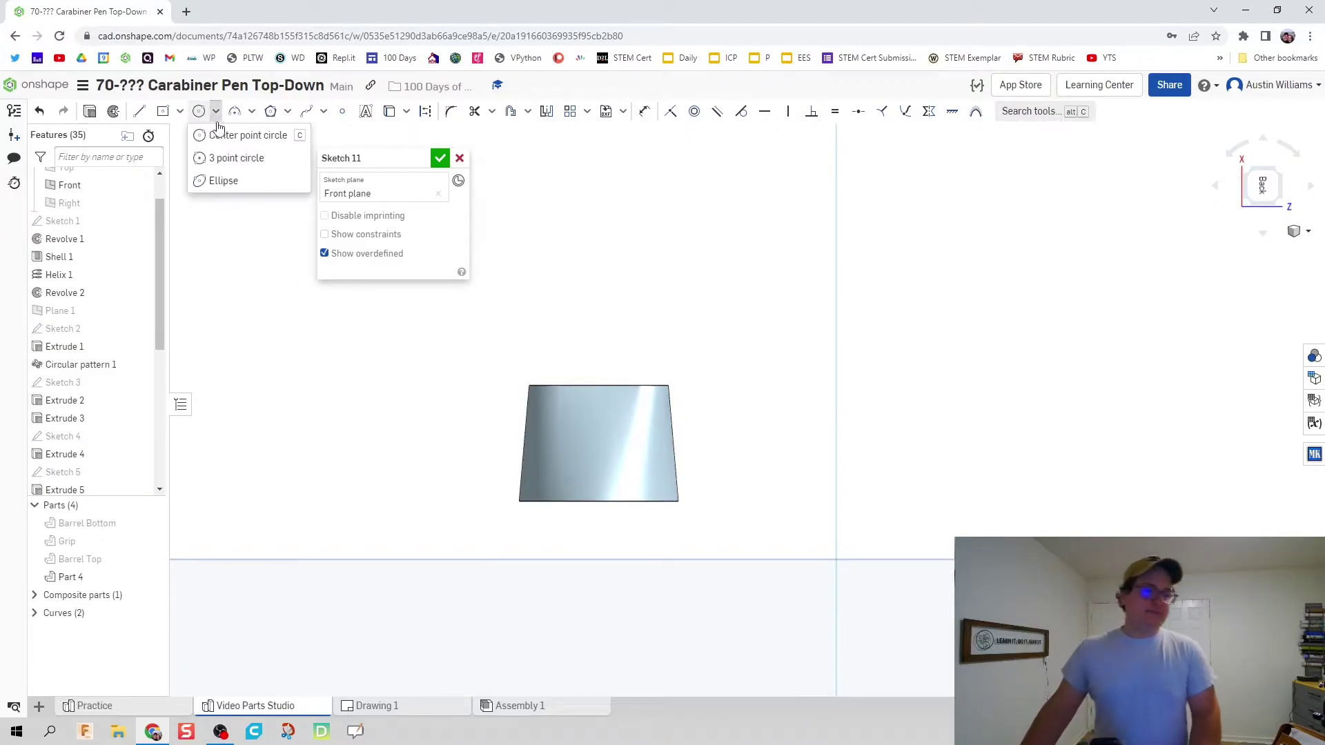
# - Draw a tall ellipse centred above the barrel top, its lower end dipping into the barrel
pyautogui.click(228, 181)
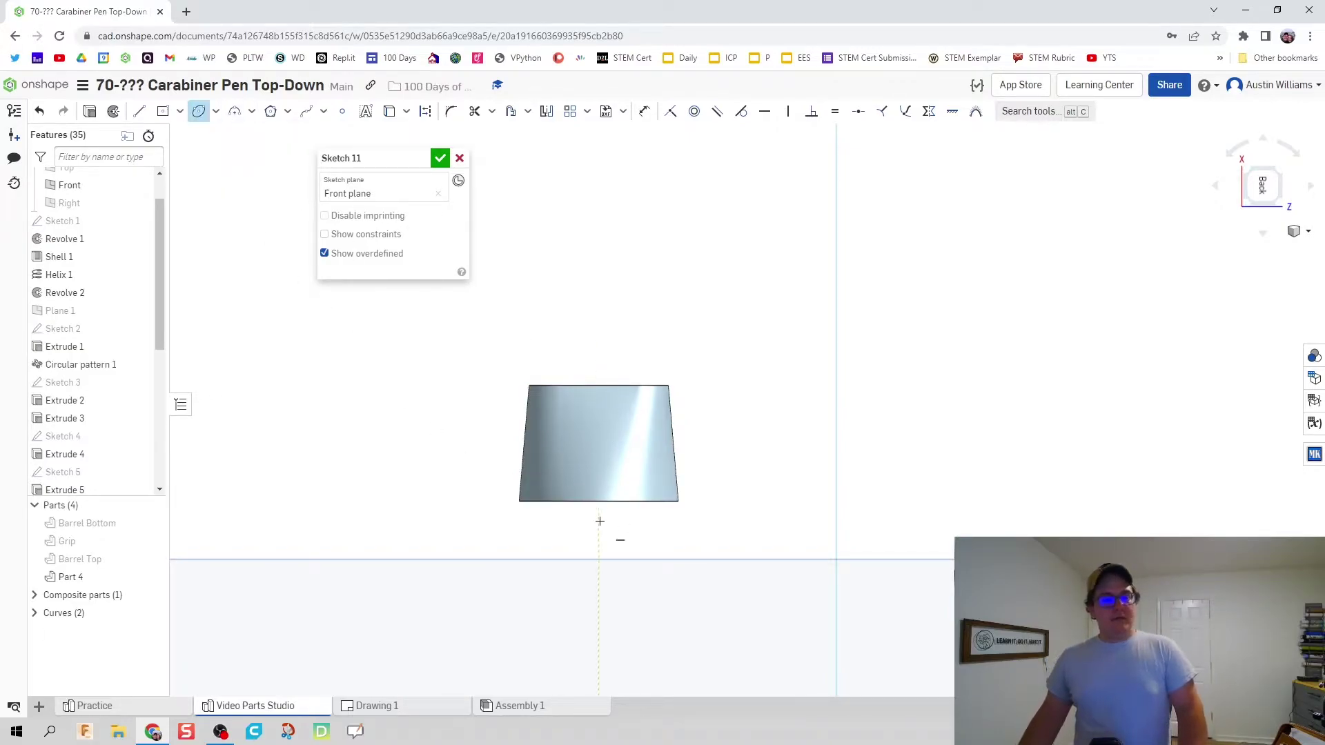
pyautogui.scroll(4, 599, 521)
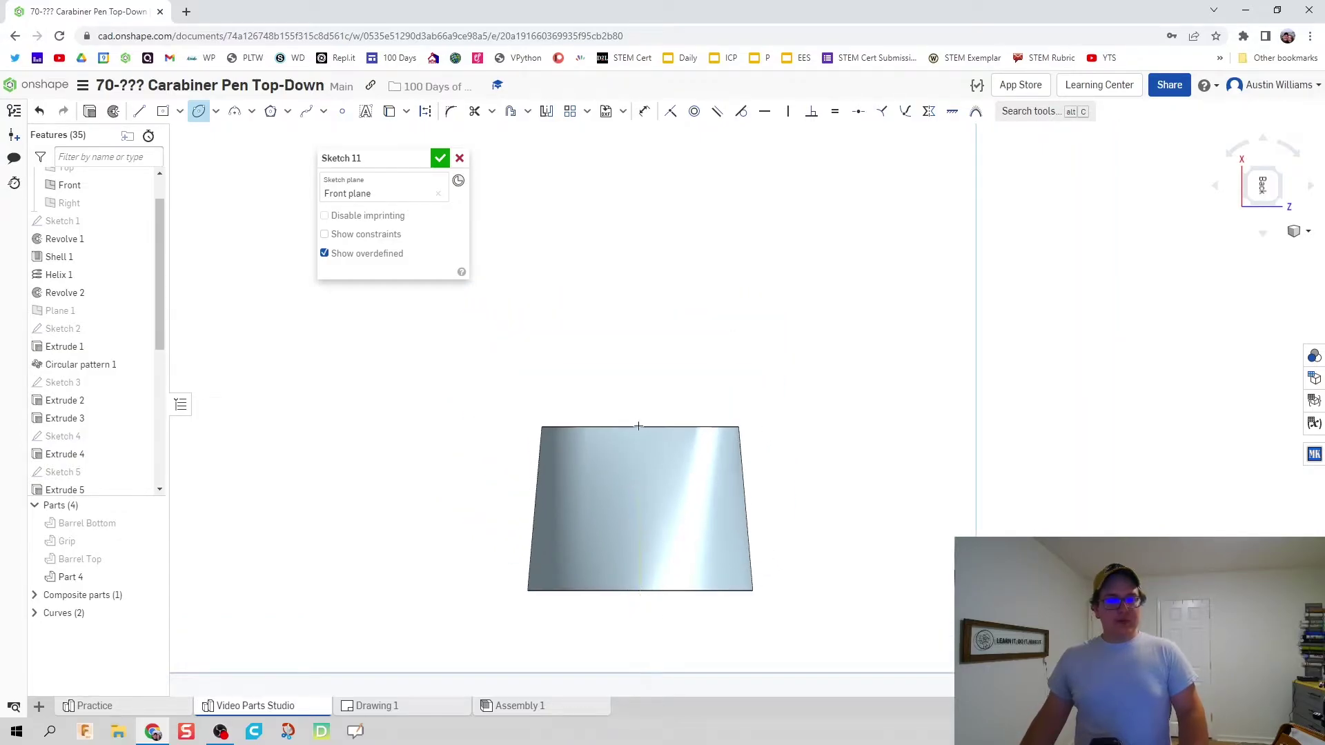
pyautogui.click(639, 257)
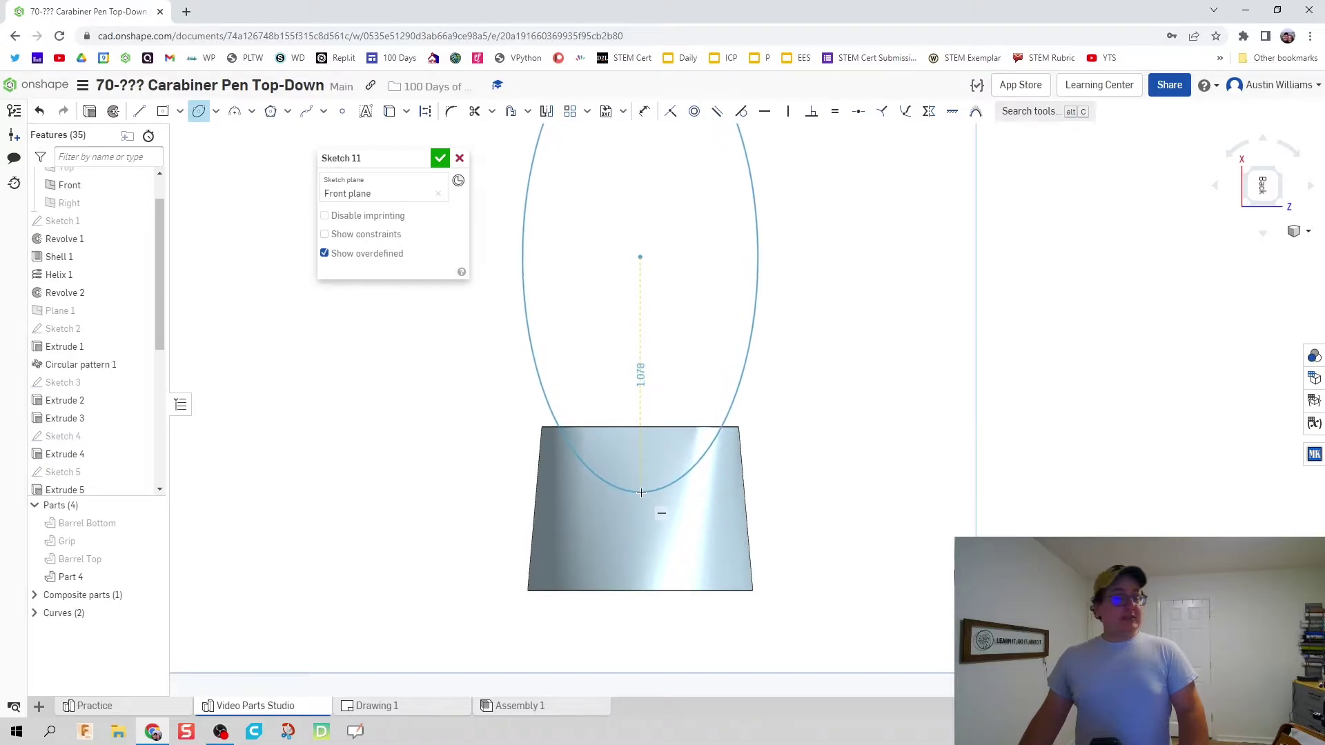
pyautogui.click(641, 492)
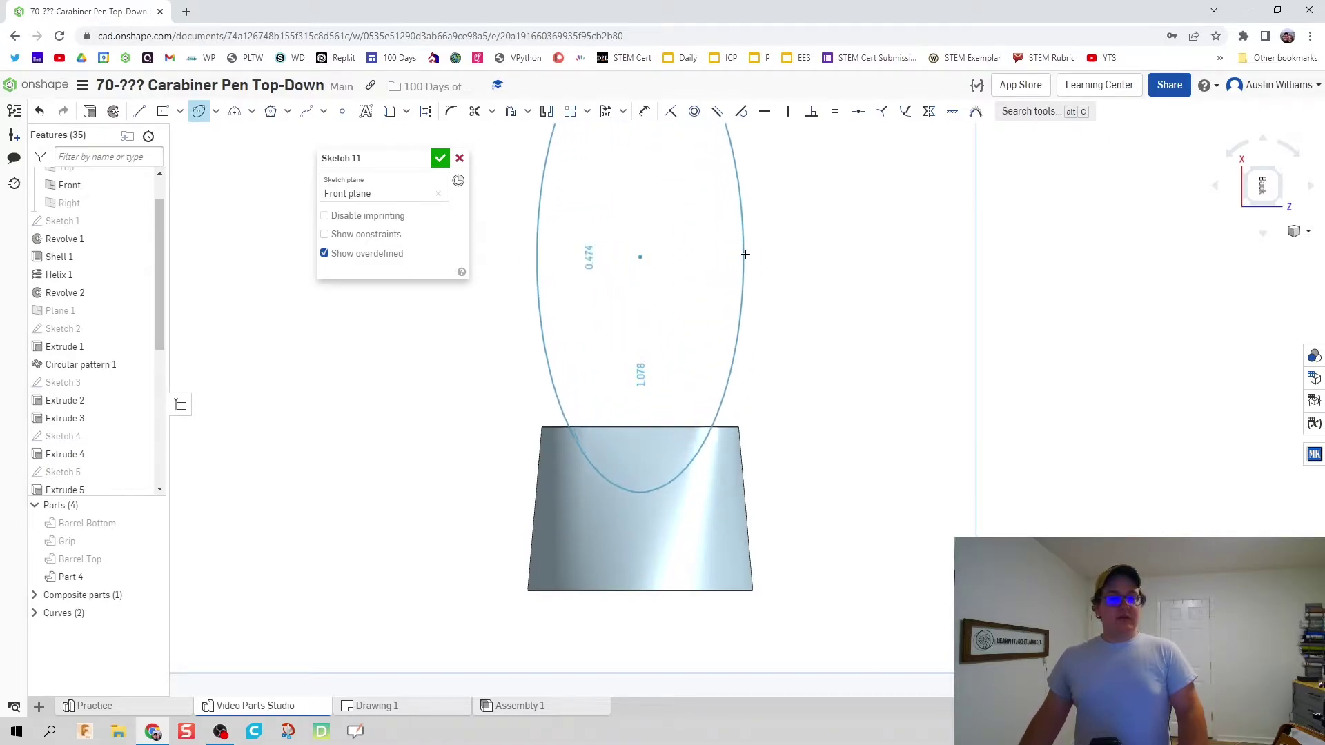
pyautogui.click(749, 254)
pyautogui.scroll(-3, 725, 324)
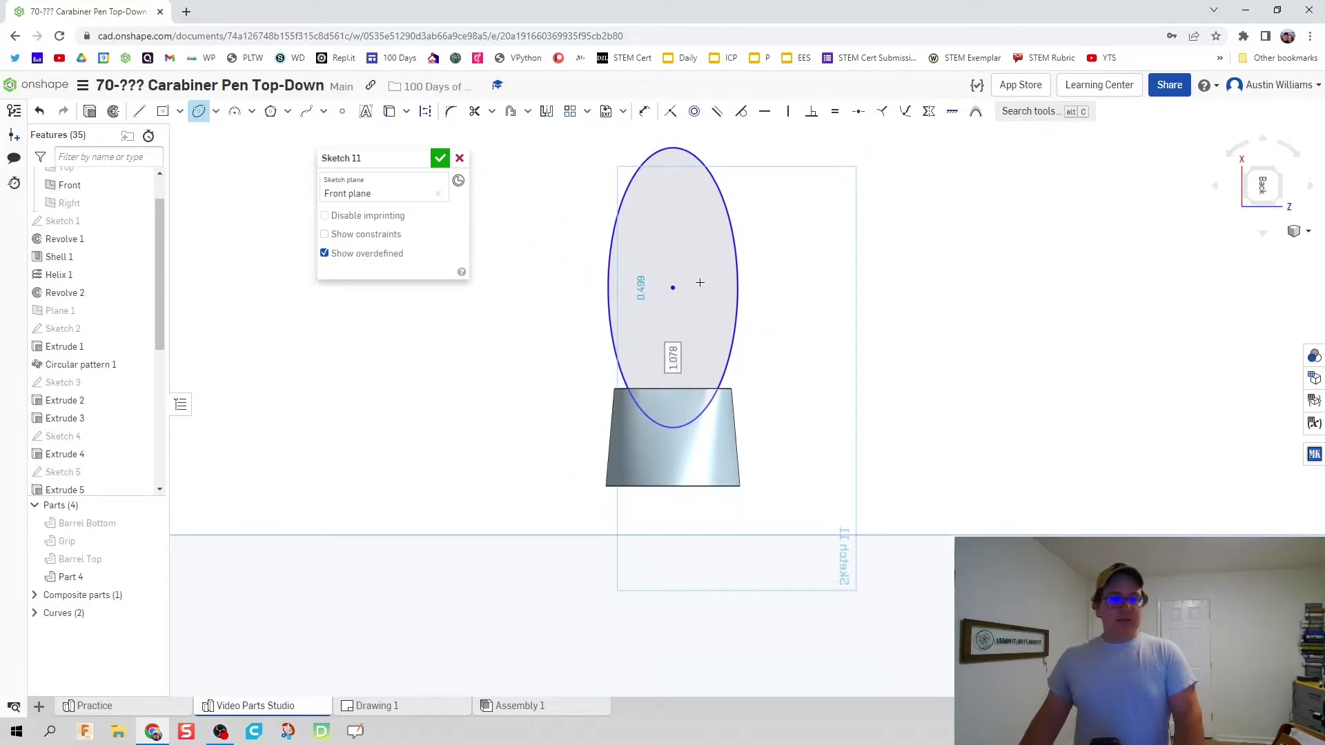
# - Dimension the ellipse centre 0.975 above the barrel's bottom edge
pyautogui.press('d')
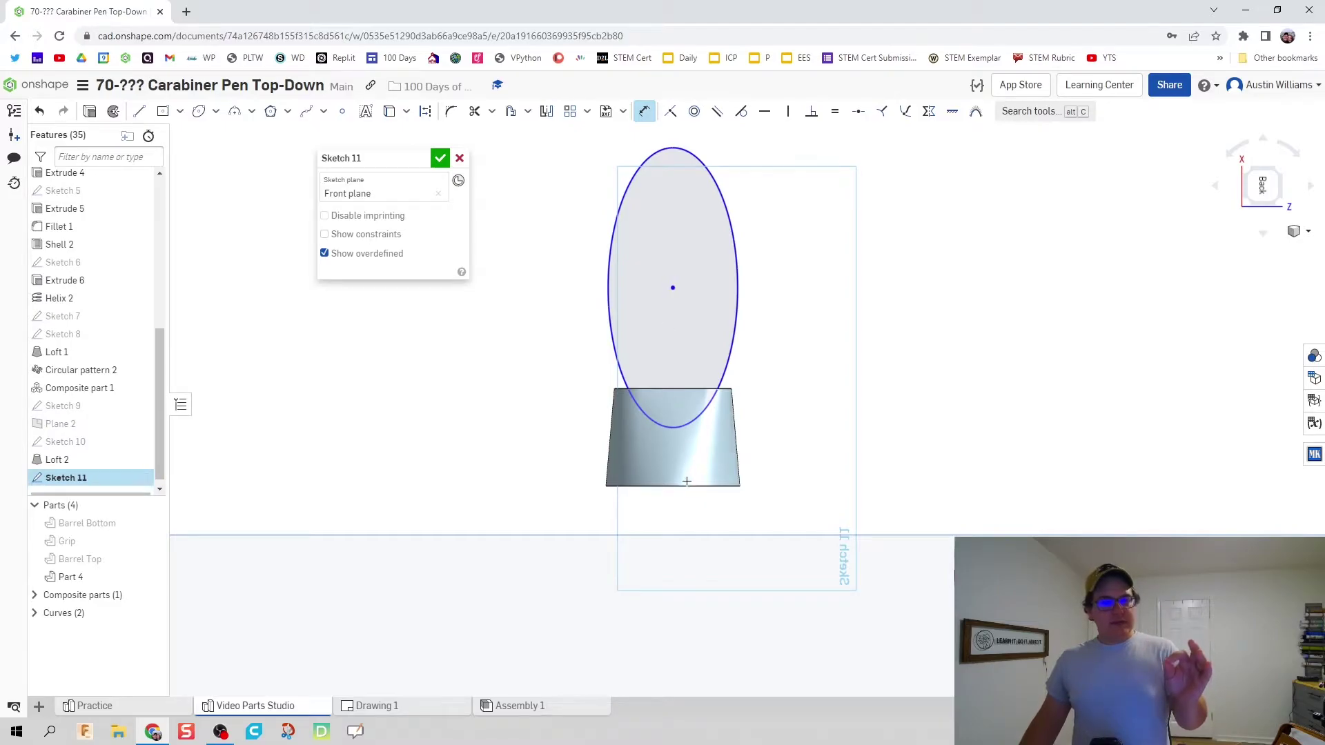
pyautogui.scroll(5, 662, 483)
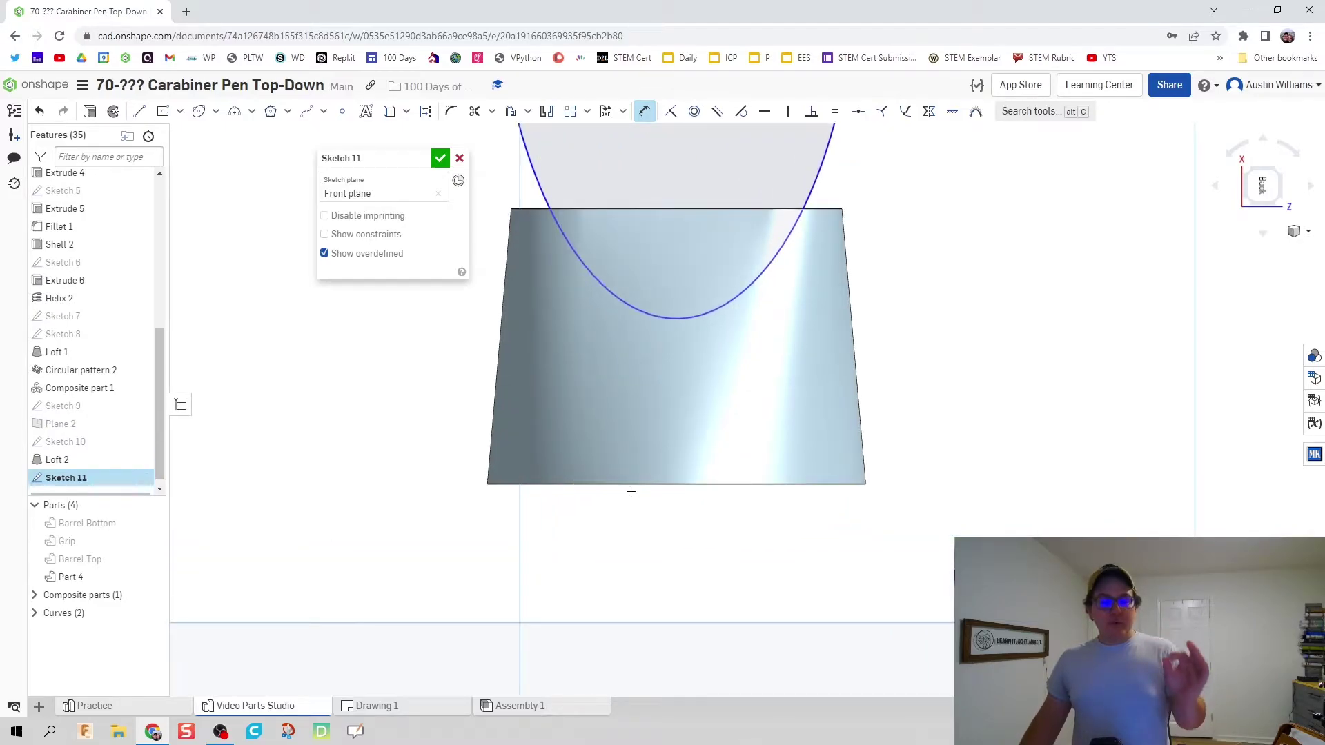
pyautogui.click(644, 484)
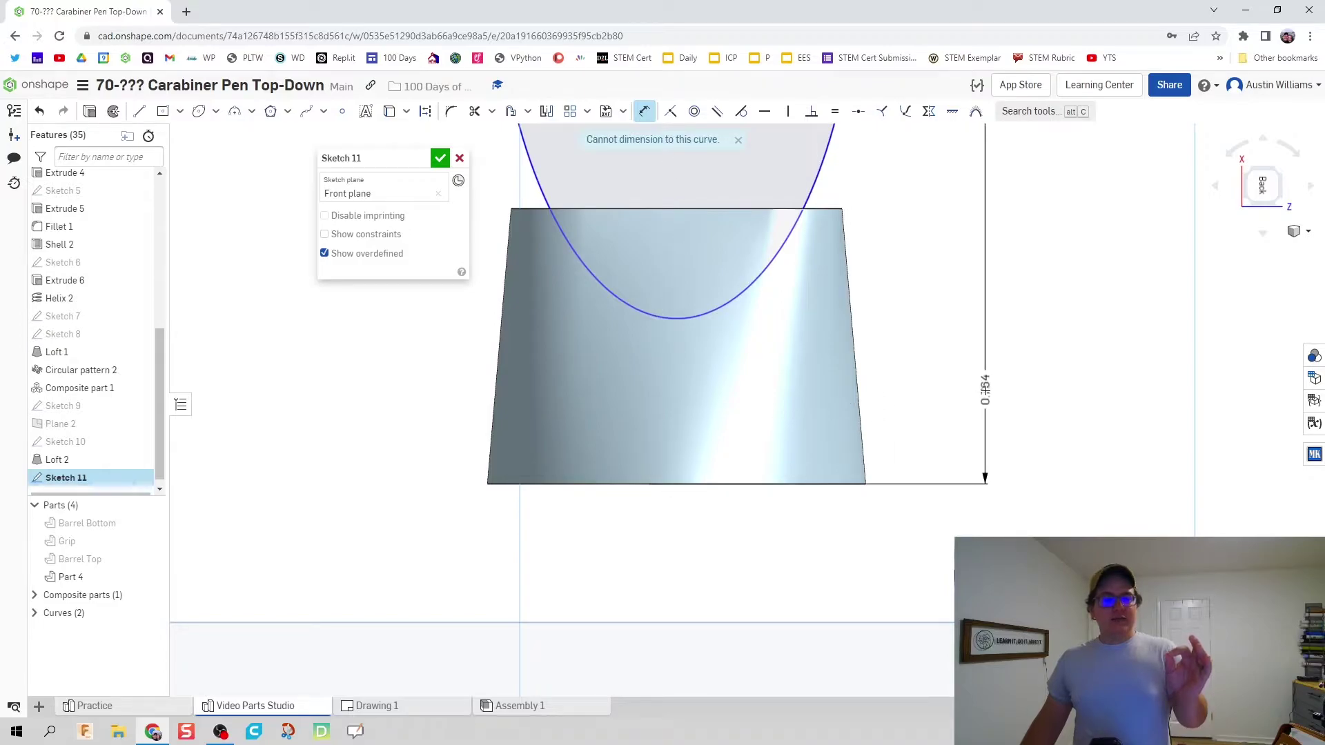
pyautogui.scroll(-3, 985, 390)
pyautogui.click(966, 418)
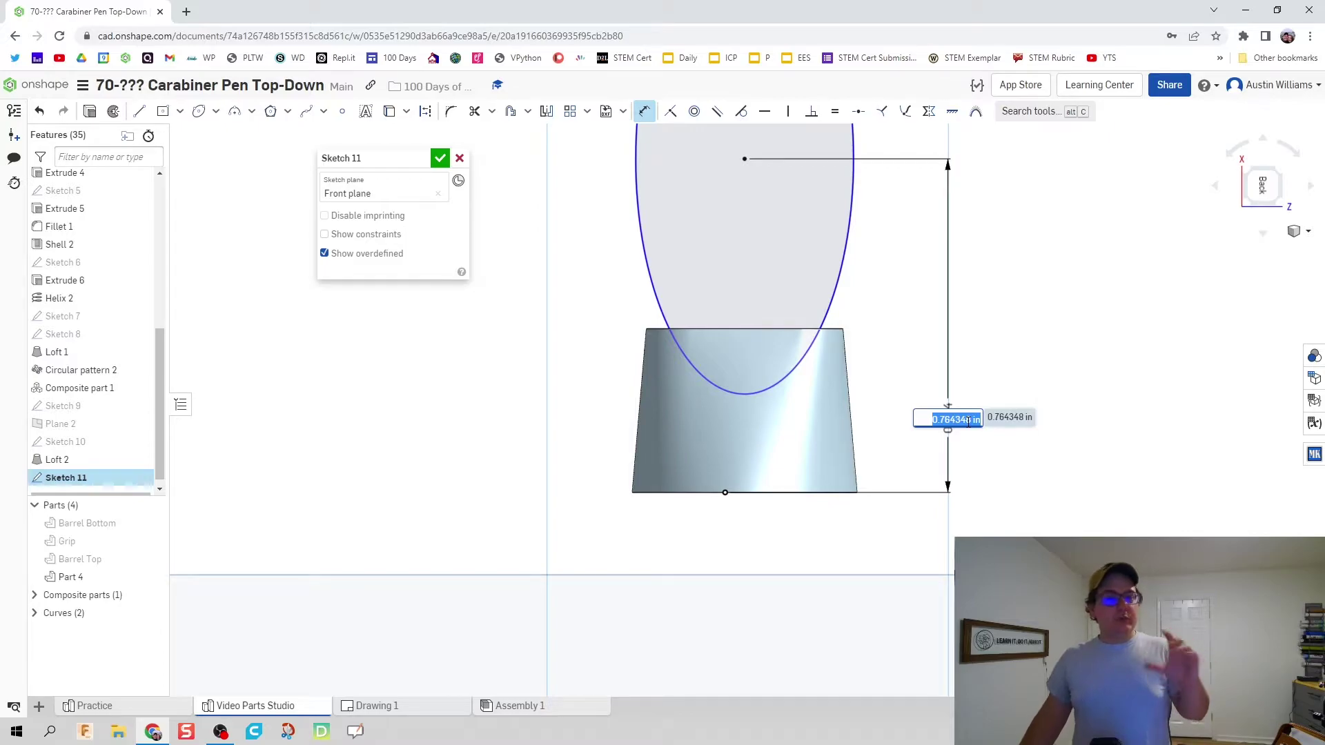
pyautogui.write('0.975')
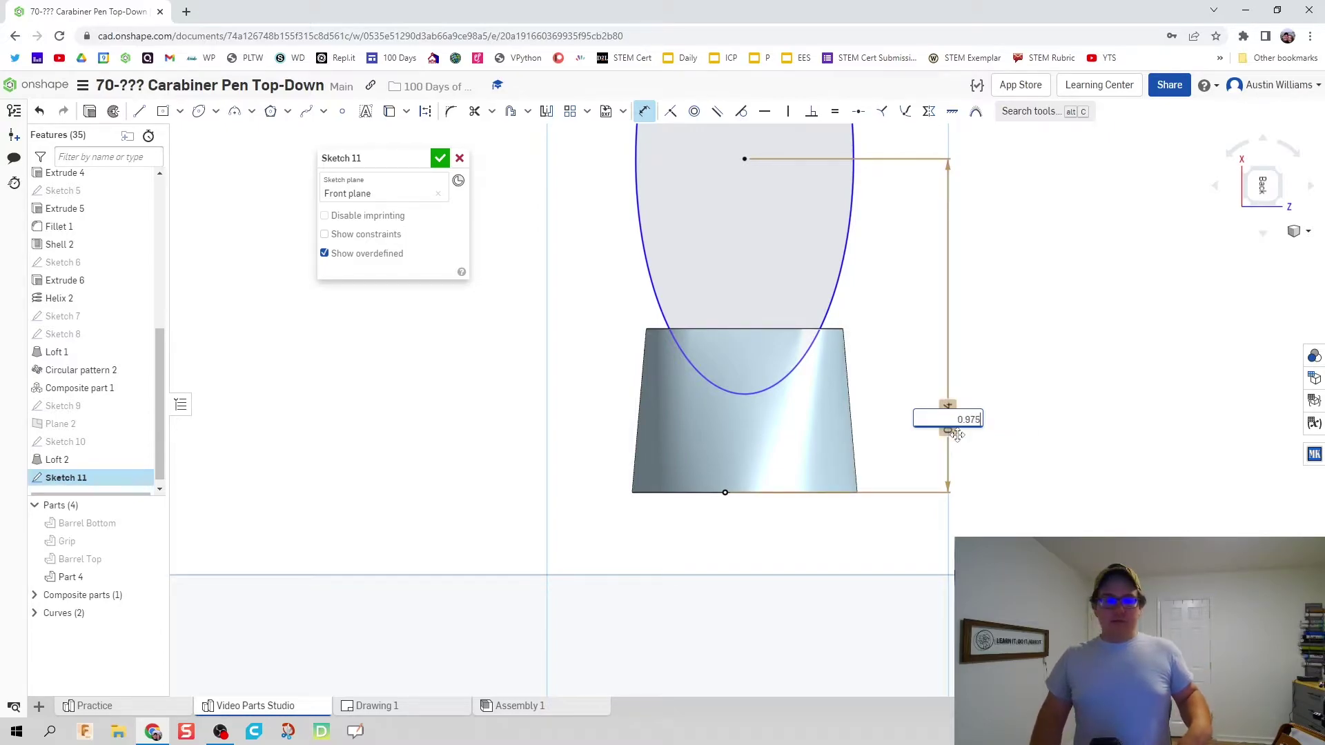
pyautogui.press('Return')
pyautogui.scroll(-3, 831, 462)
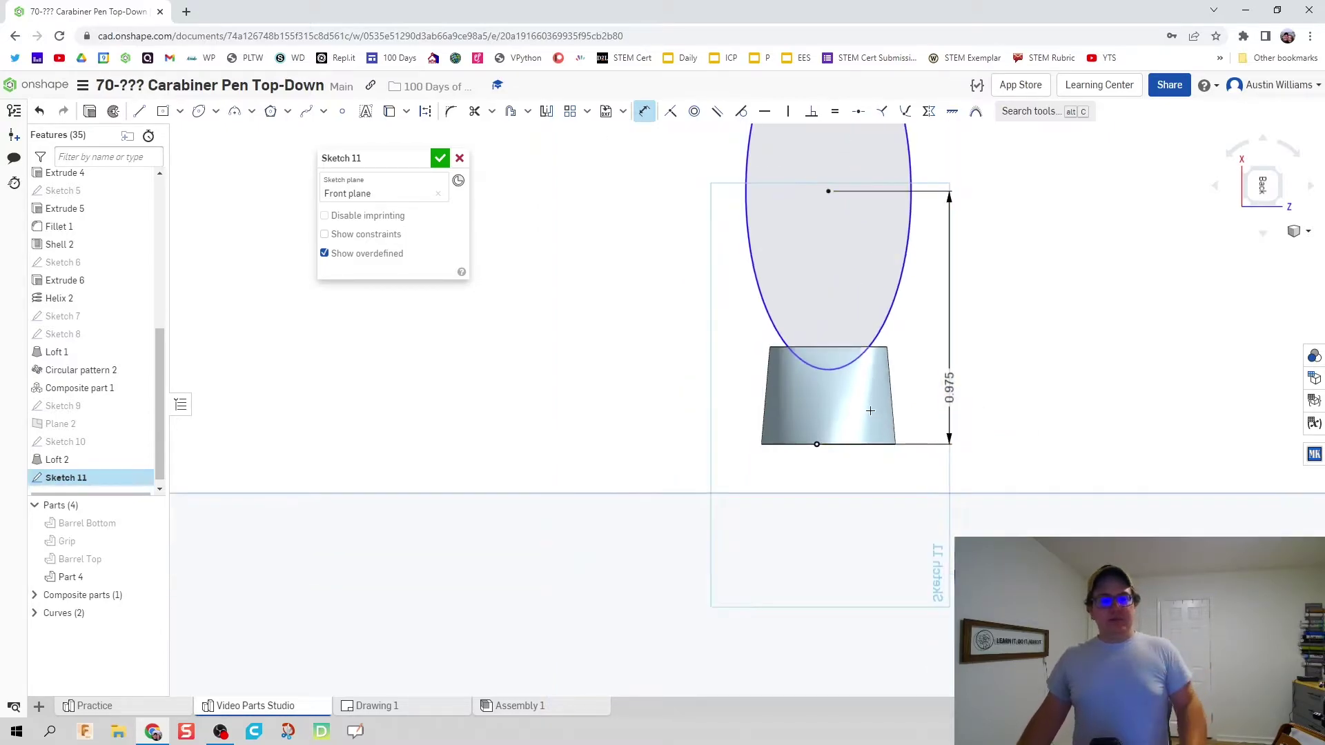
pyautogui.scroll(2, 834, 421)
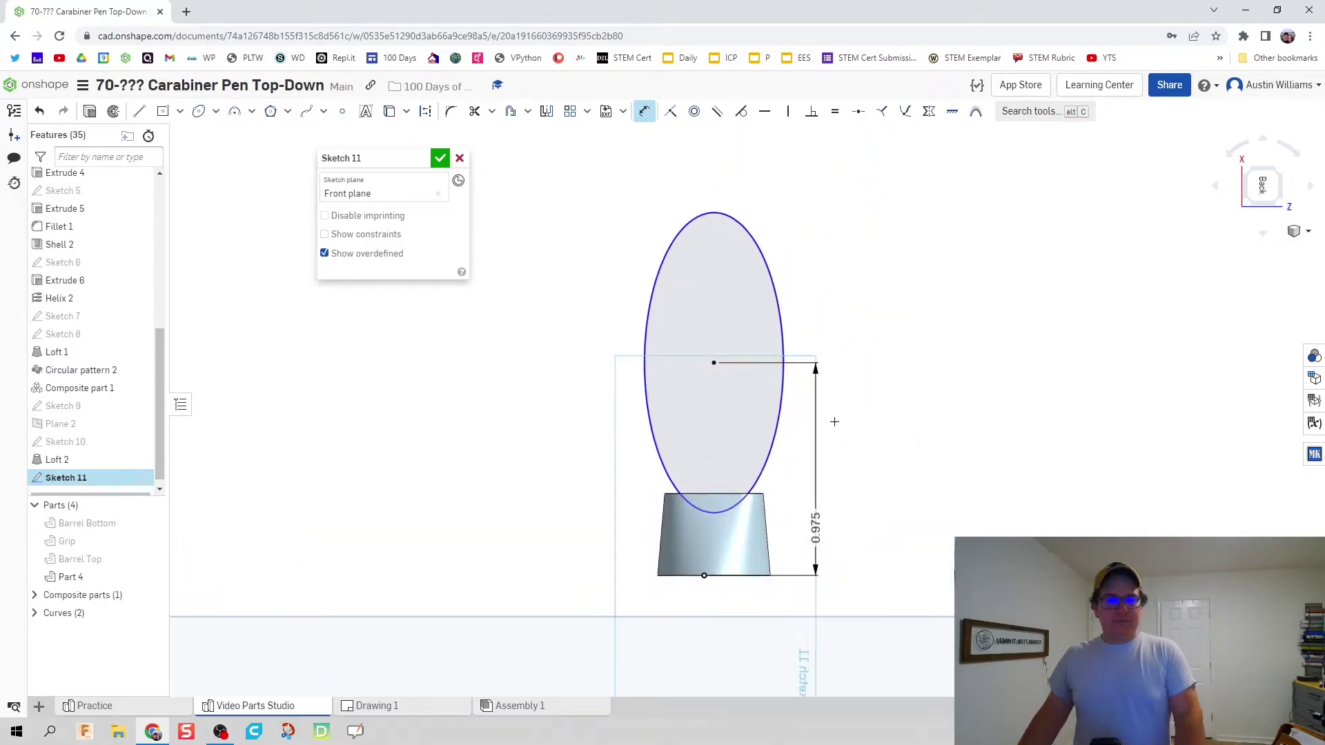
pyautogui.press('Escape')
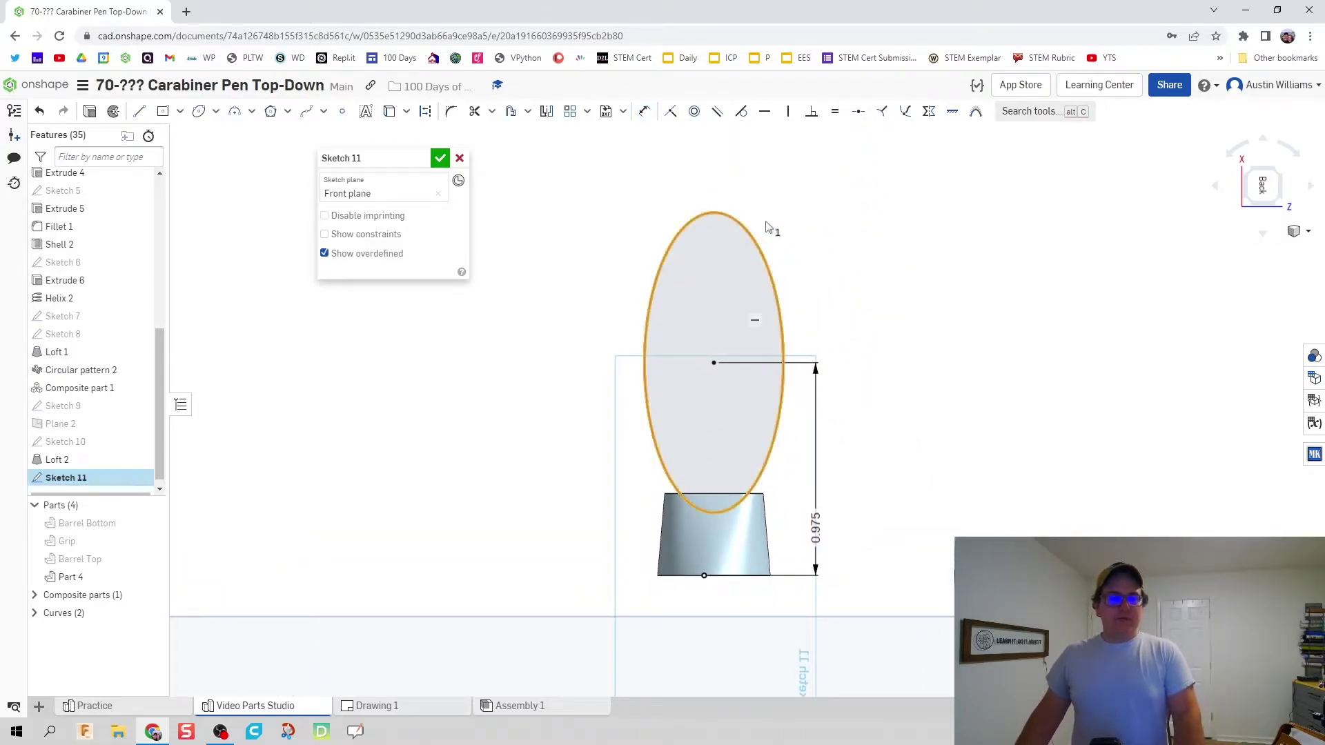
# - Dimension the ellipse 0.75 wide and 1.3 tall
pyautogui.press('u')
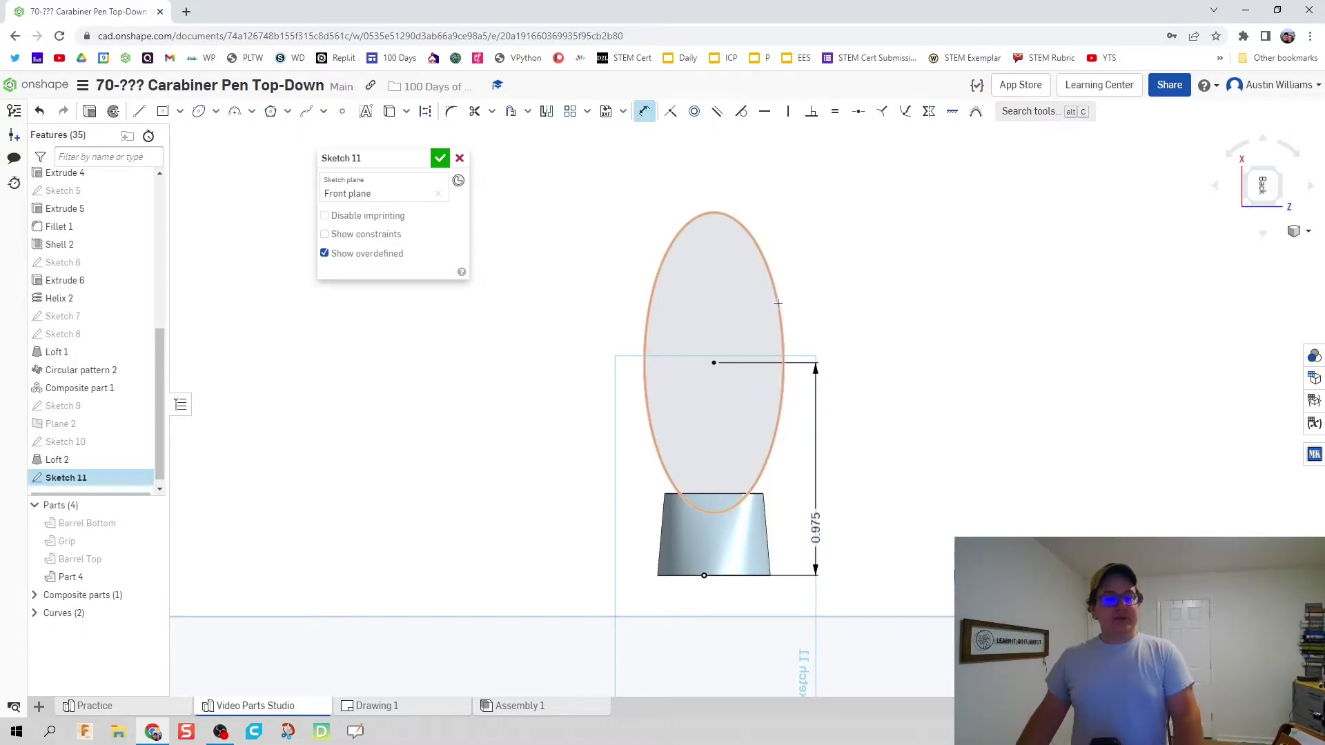
pyautogui.click(777, 303)
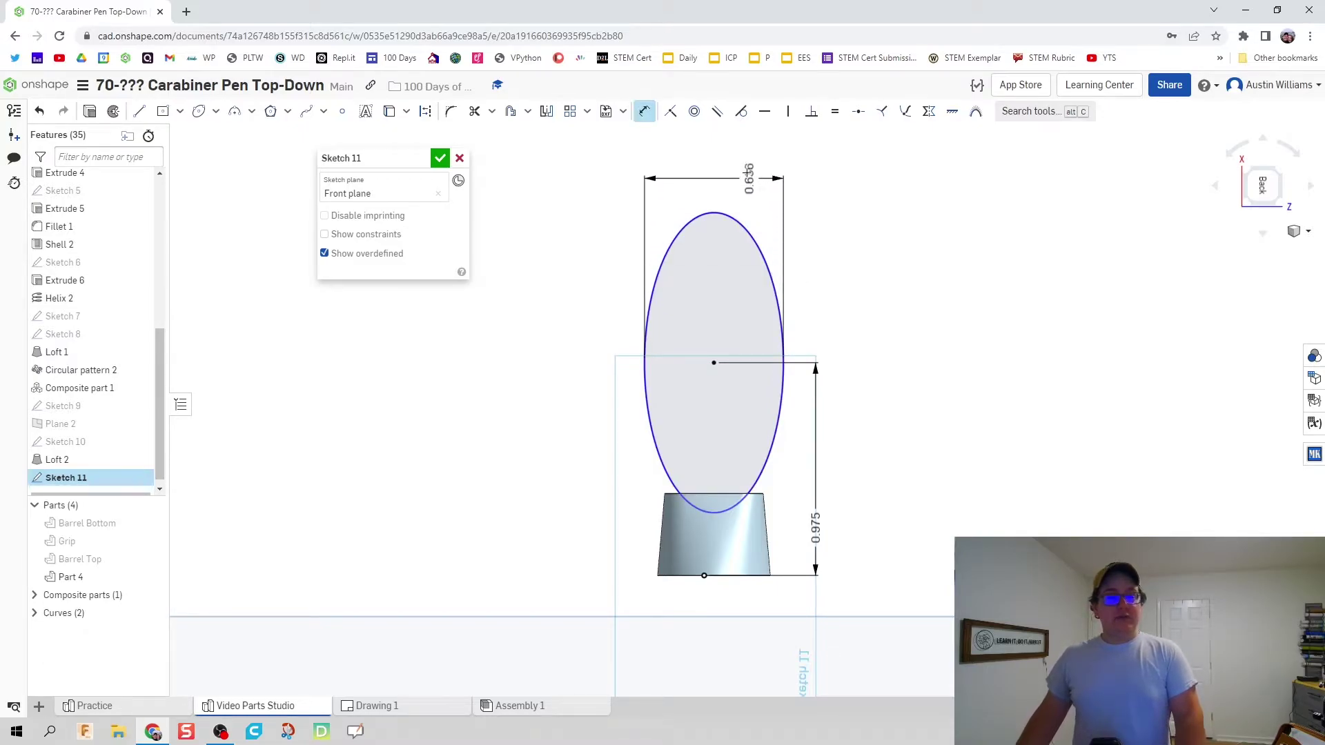
pyautogui.click(706, 161)
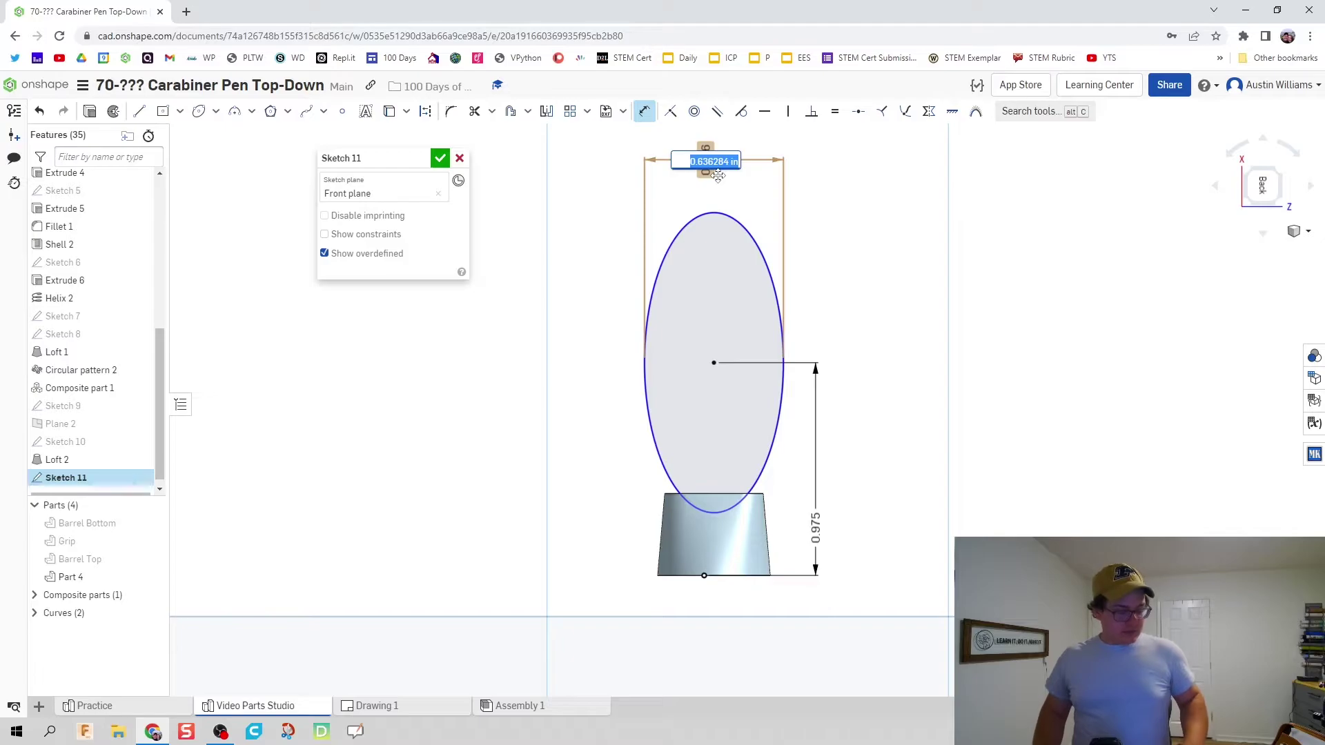
pyautogui.write('0.75')
pyautogui.press('Return')
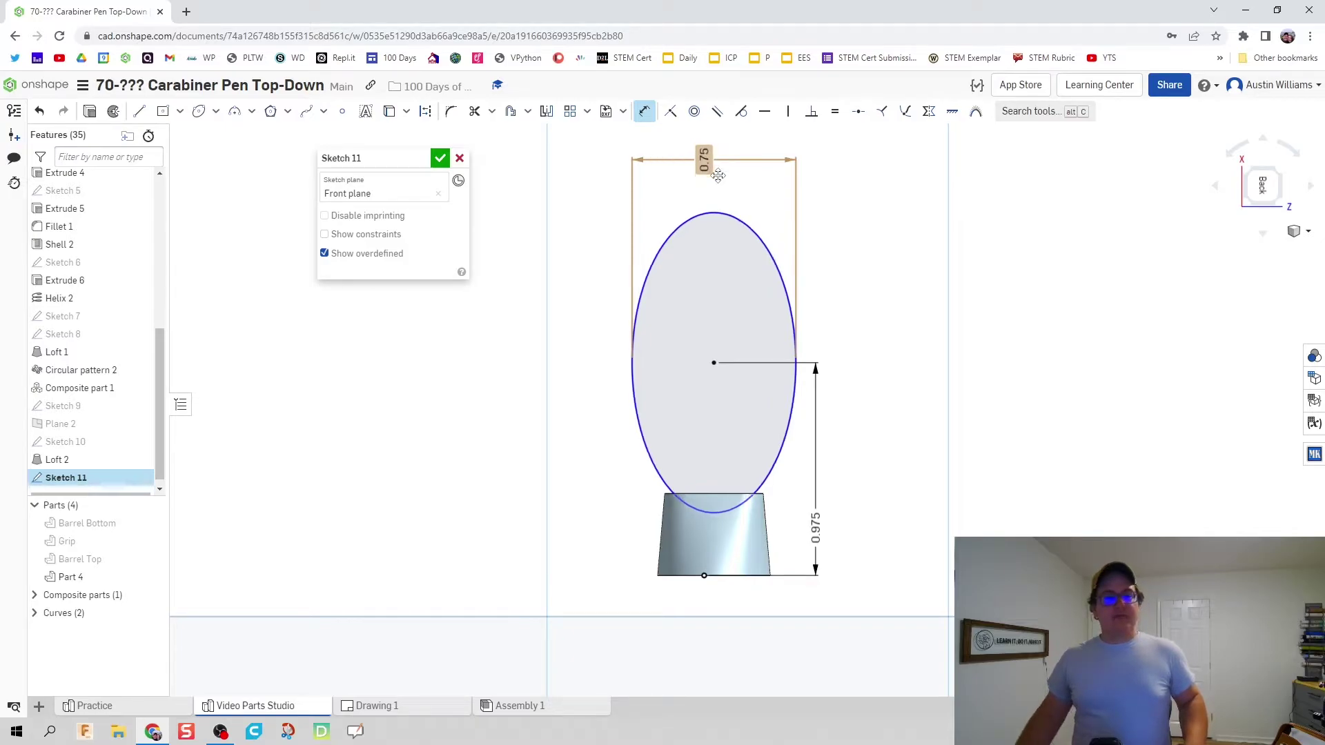
pyautogui.click(777, 268)
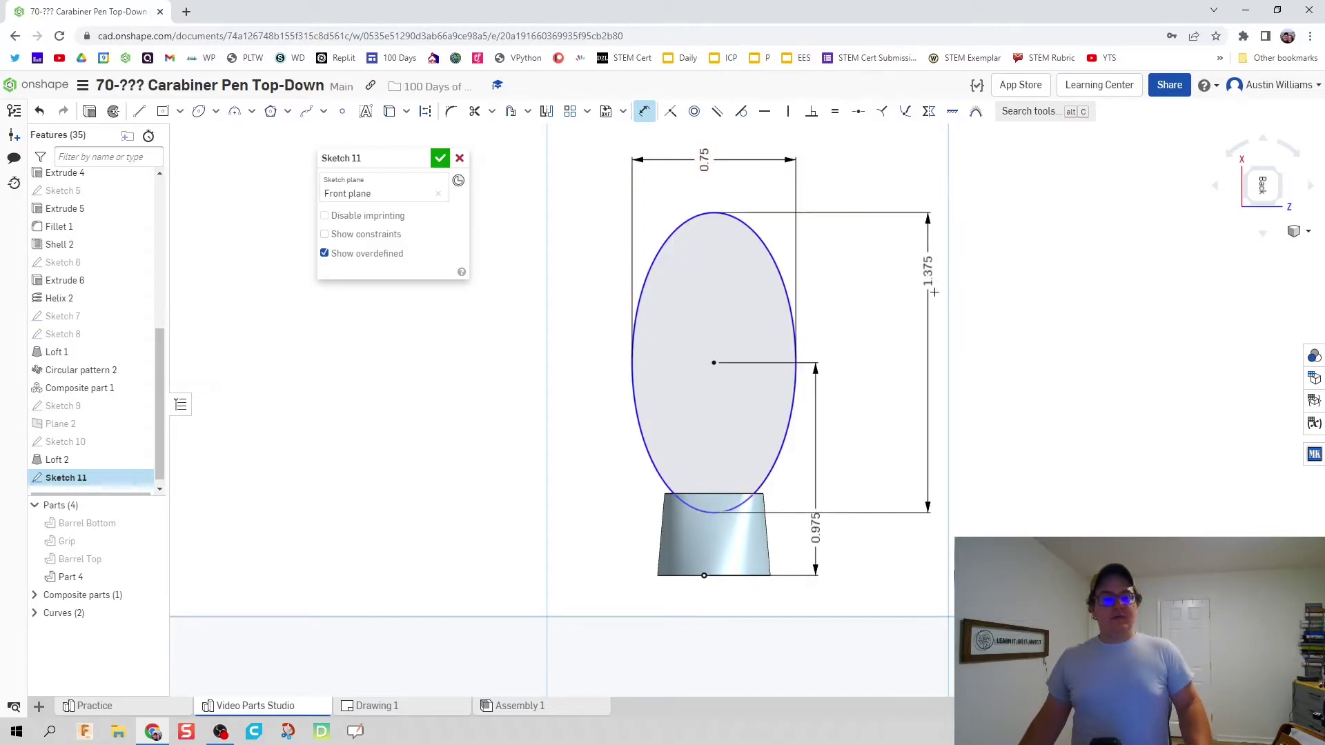
pyautogui.click(934, 293)
pyautogui.write('1.3')
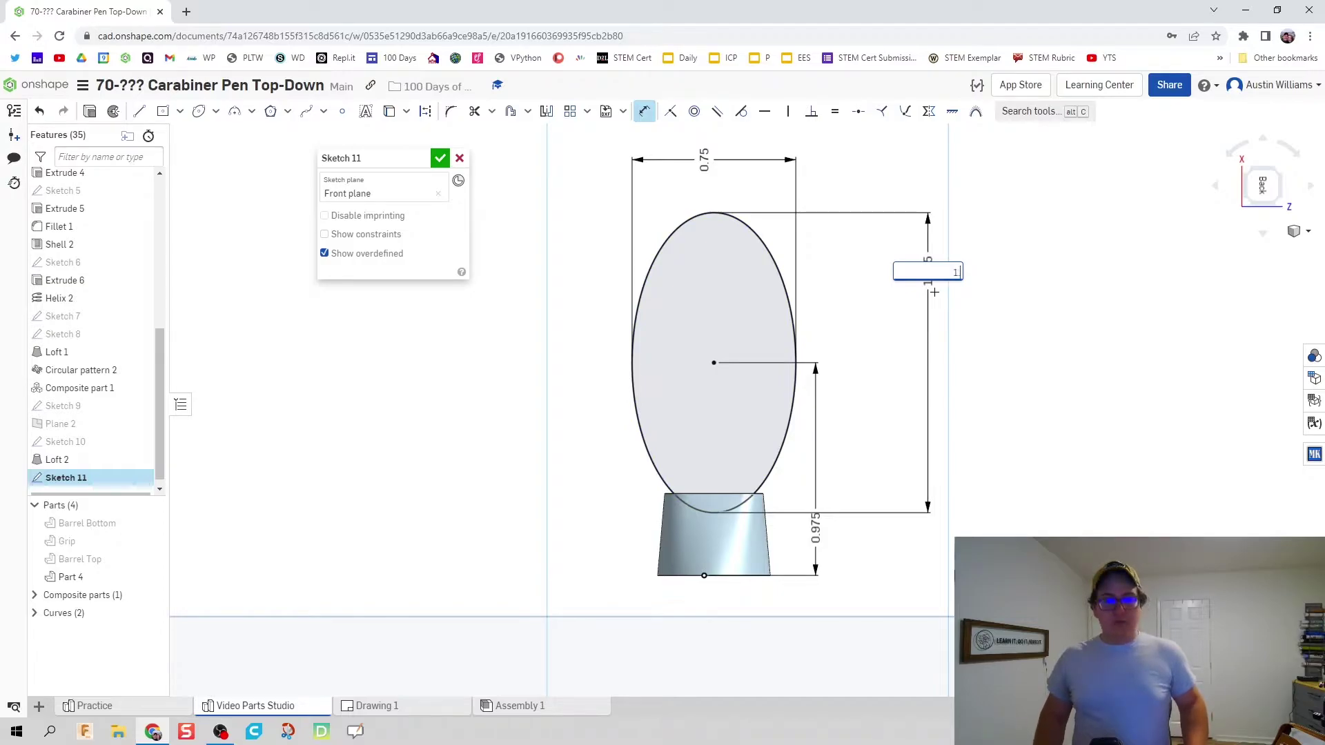
pyautogui.press('Return')
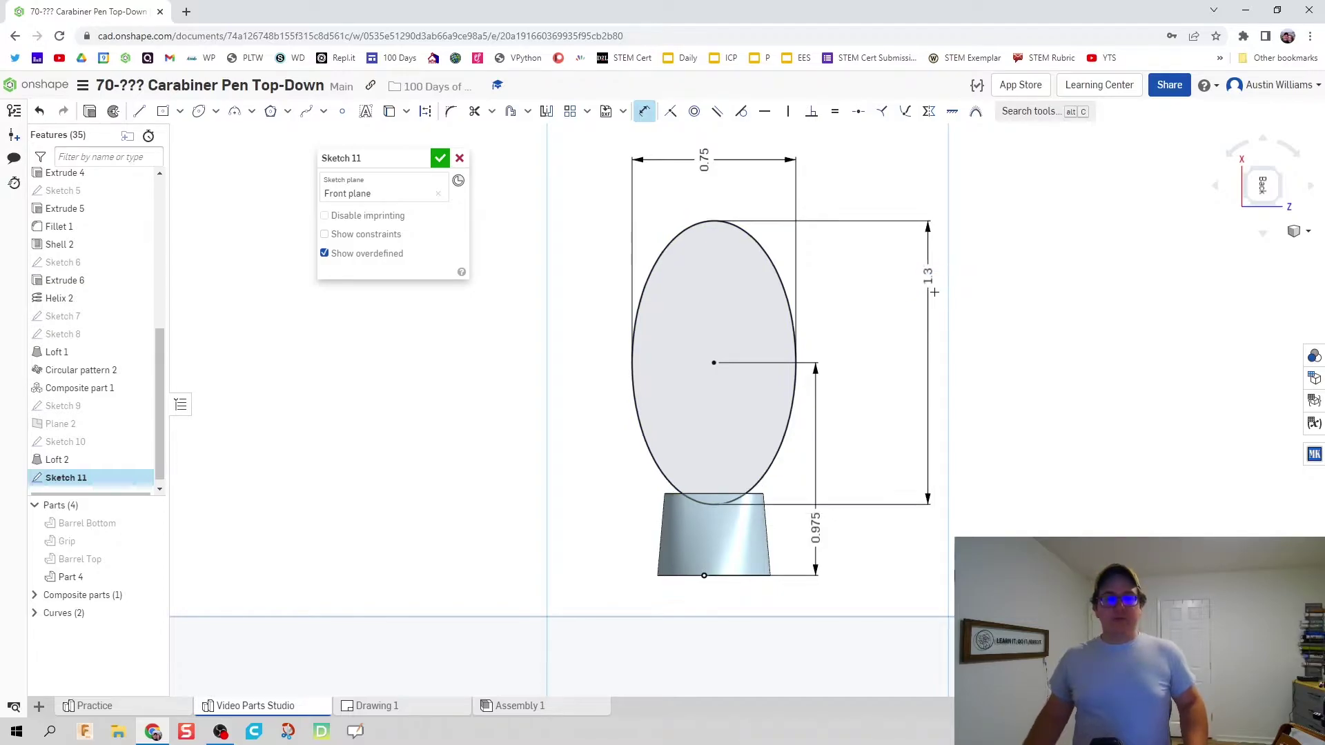
# - Reopen Sketch 11, offset the ellipse 0.15 inward, and finish the sketch
pyautogui.click(440, 159)
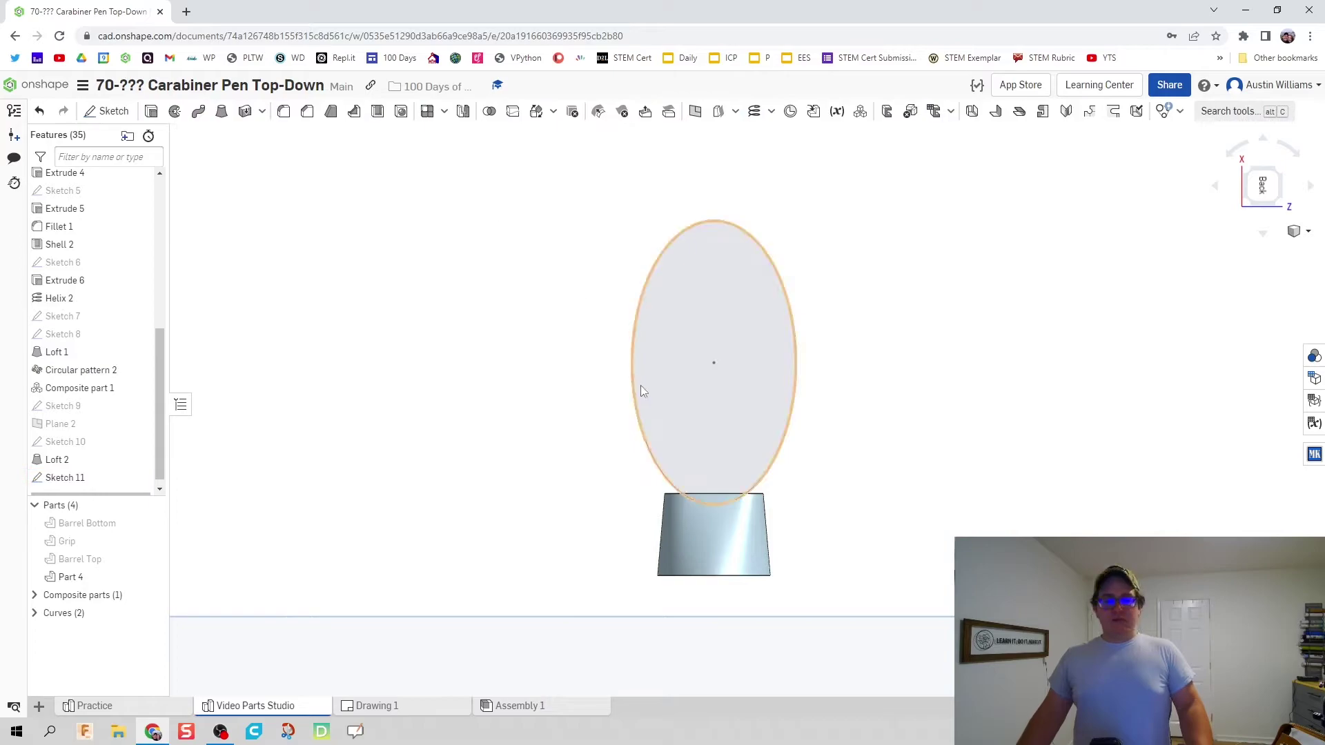
pyautogui.scroll(3, 640, 385)
pyautogui.scroll(-2, 629, 387)
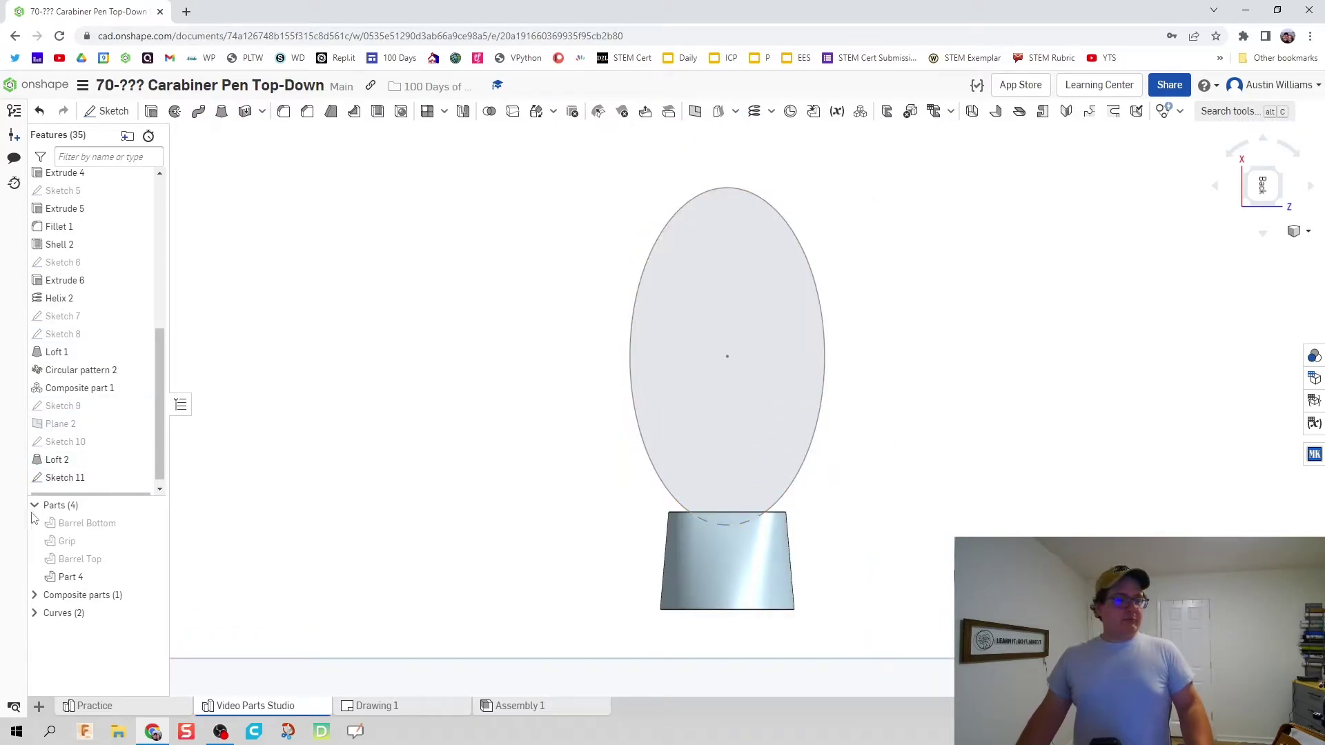
pyautogui.scroll(4, 90, 472)
pyautogui.doubleClick(693, 316)
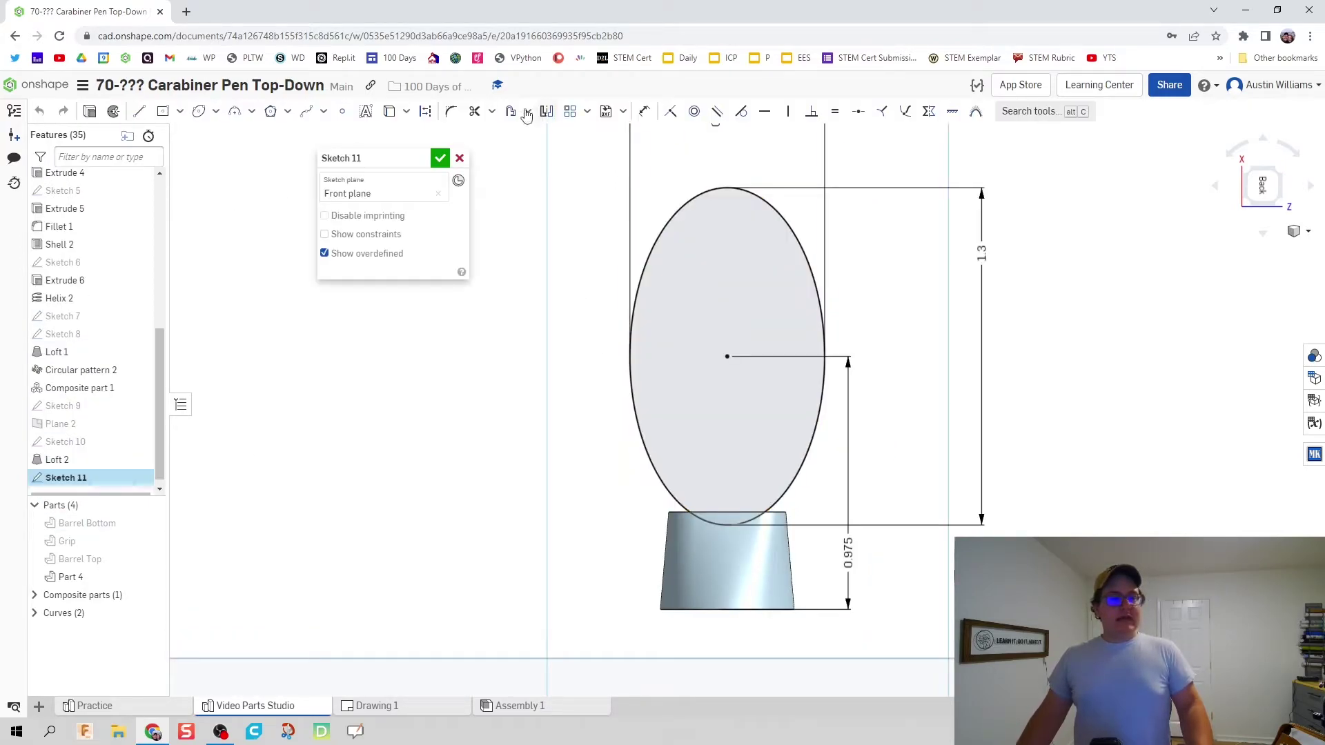
pyautogui.click(705, 194)
pyautogui.scroll(-3, 704, 131)
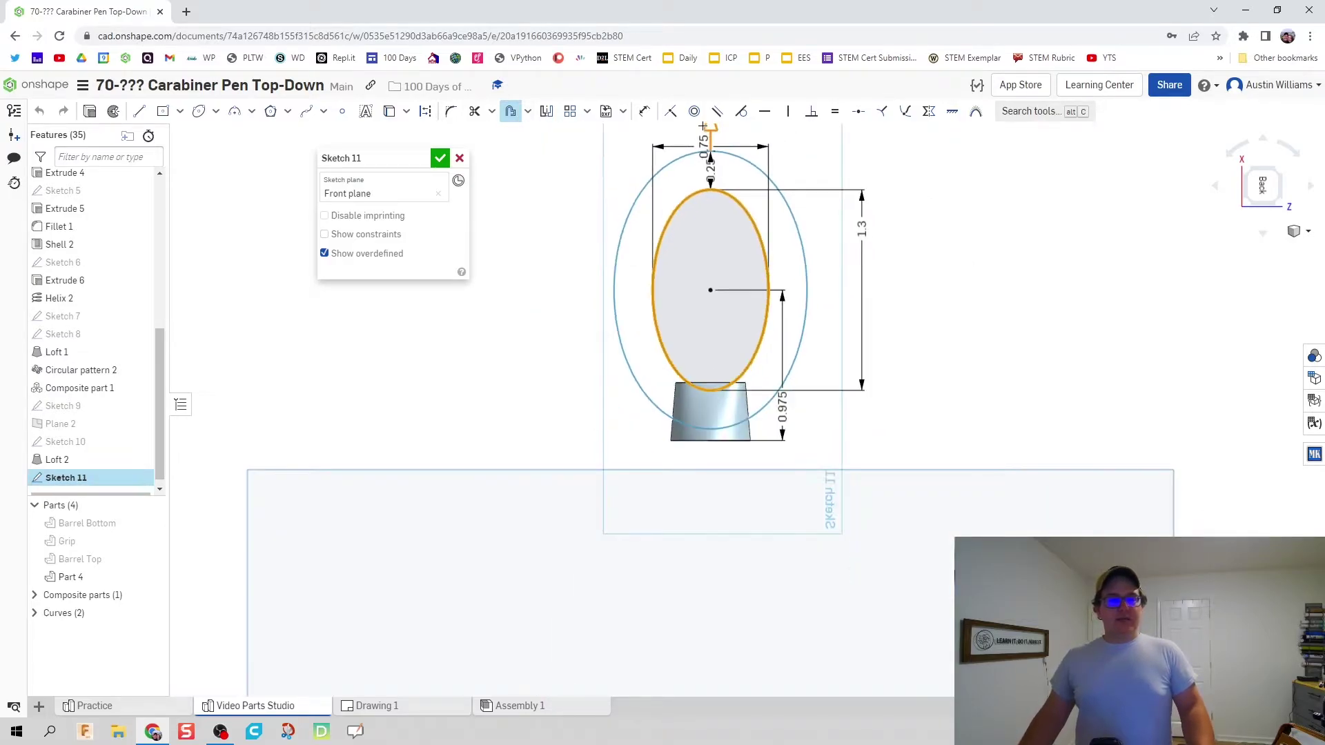
pyautogui.click(711, 129)
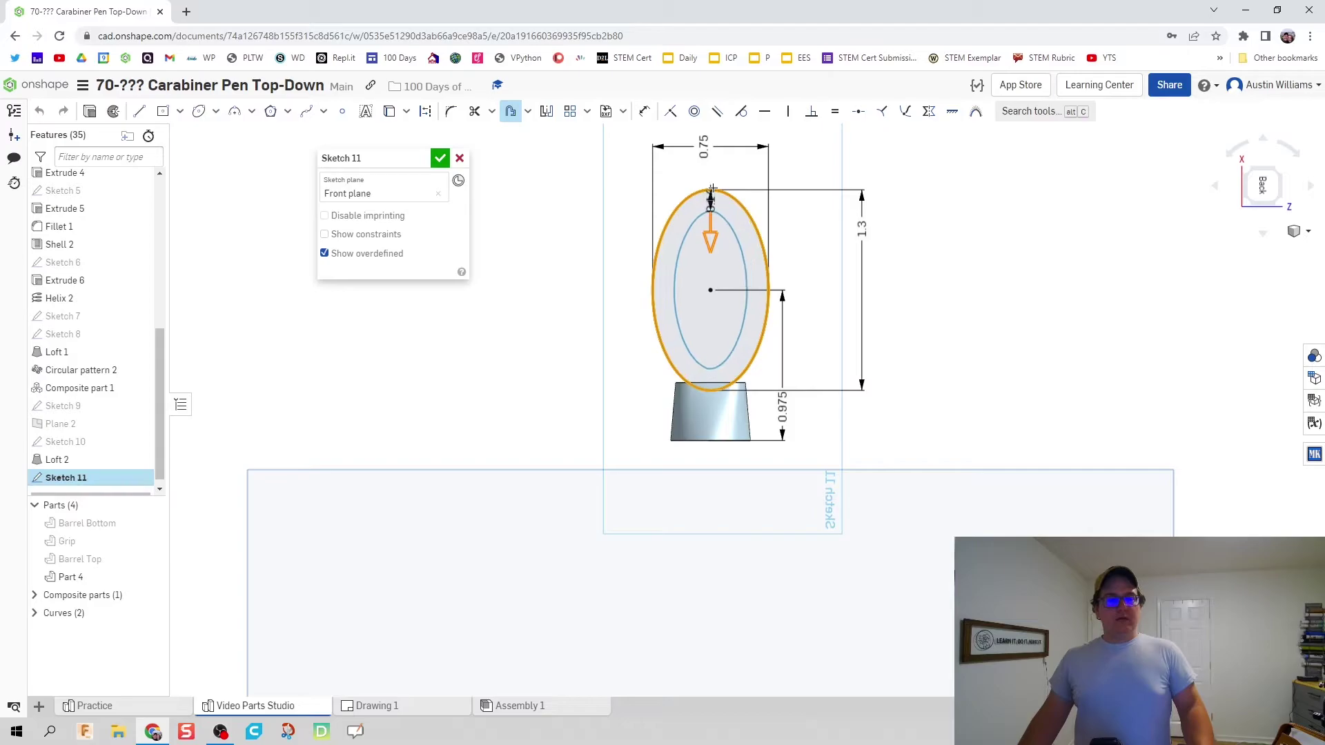
pyautogui.scroll(3, 714, 196)
pyautogui.click(711, 201)
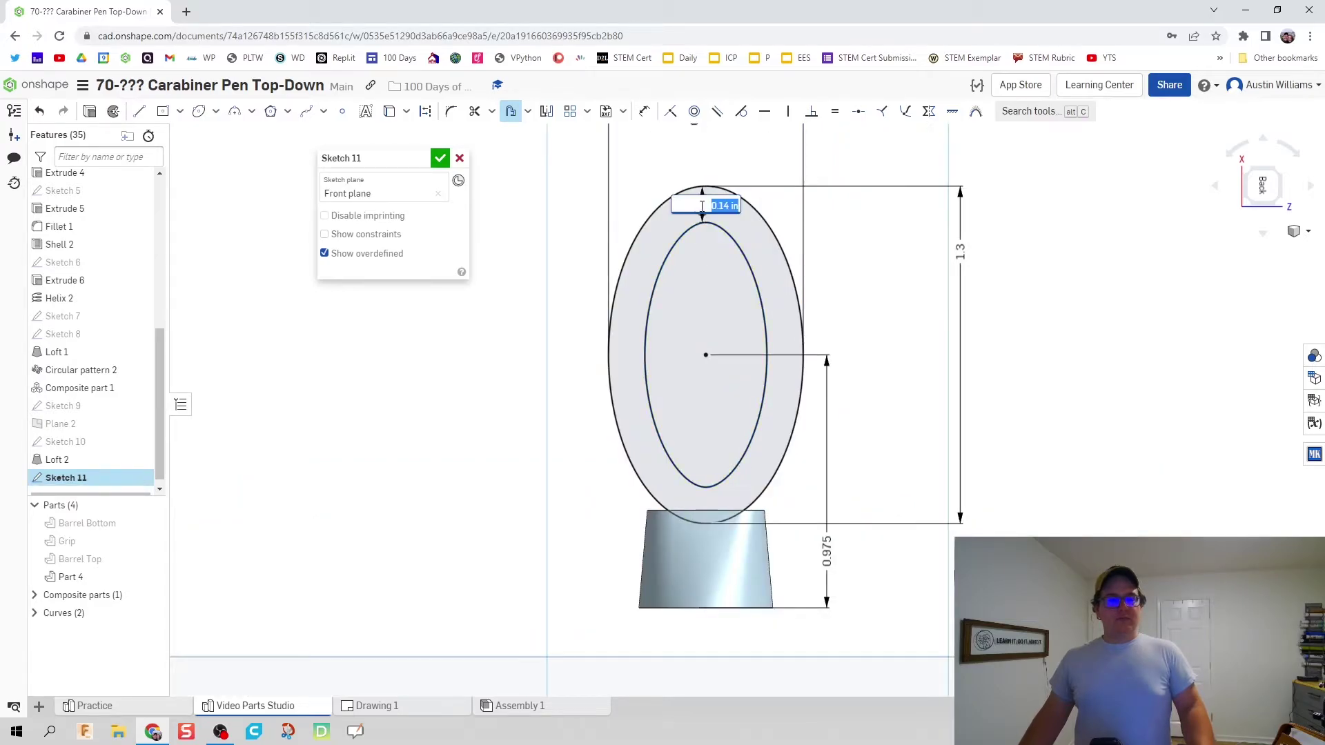
pyautogui.write('0.15')
pyautogui.press('Return')
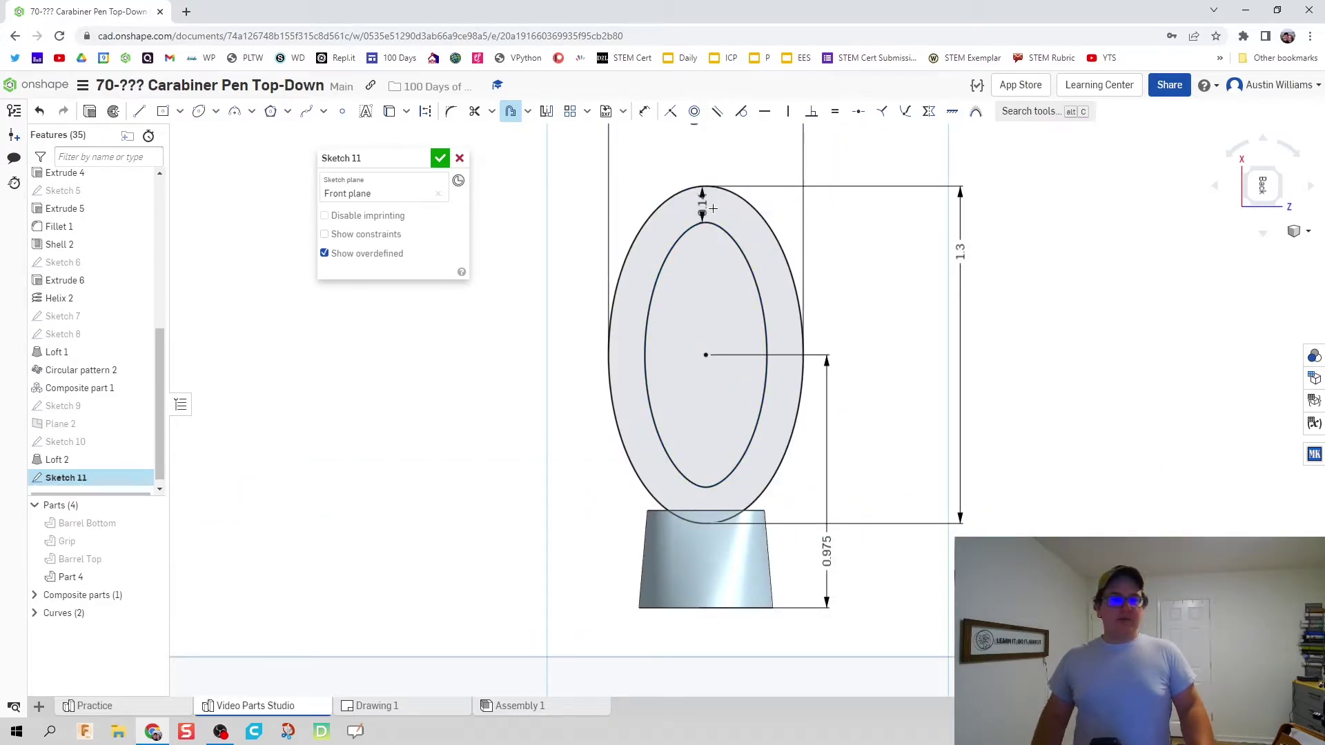
pyautogui.click(439, 159)
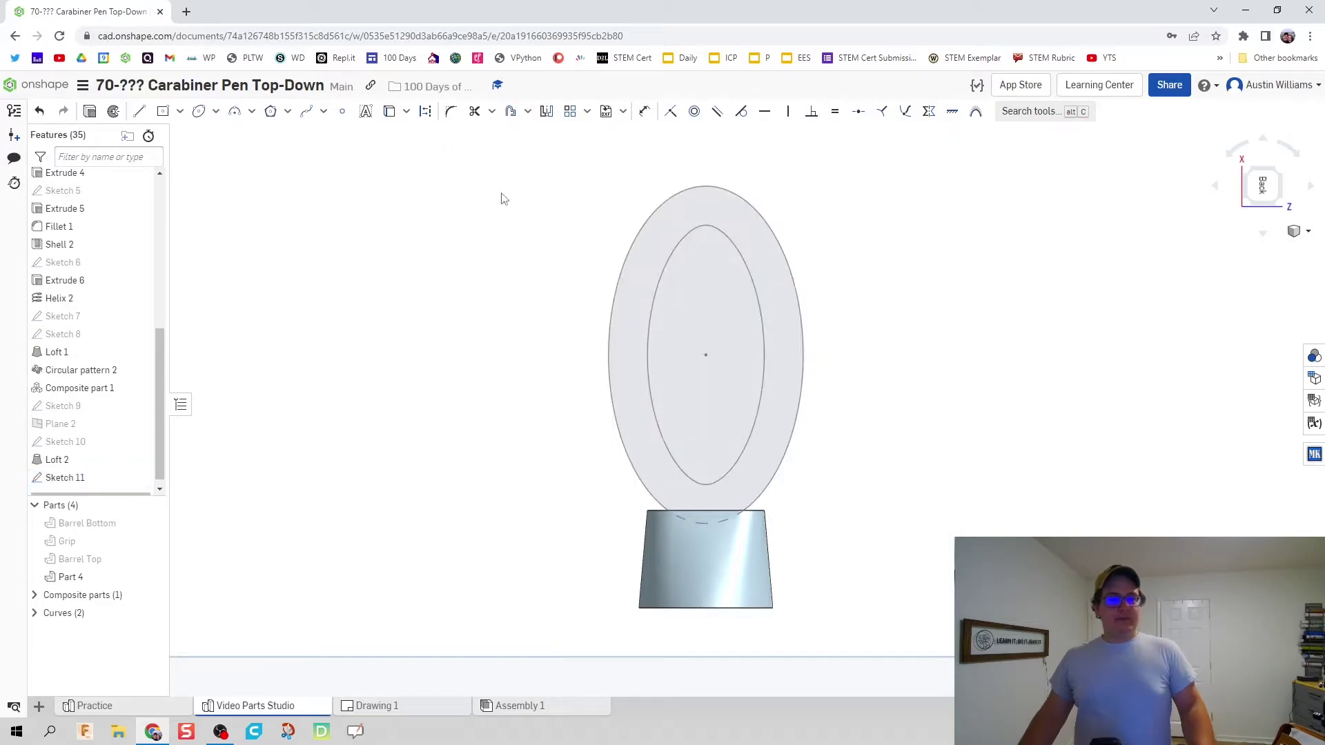
# - Create Plane 3 parallel to the barrel top face through the ellipse sketch's centre point
pyautogui.moveTo(664, 313); pyautogui.dragTo(676, 338, button='right')
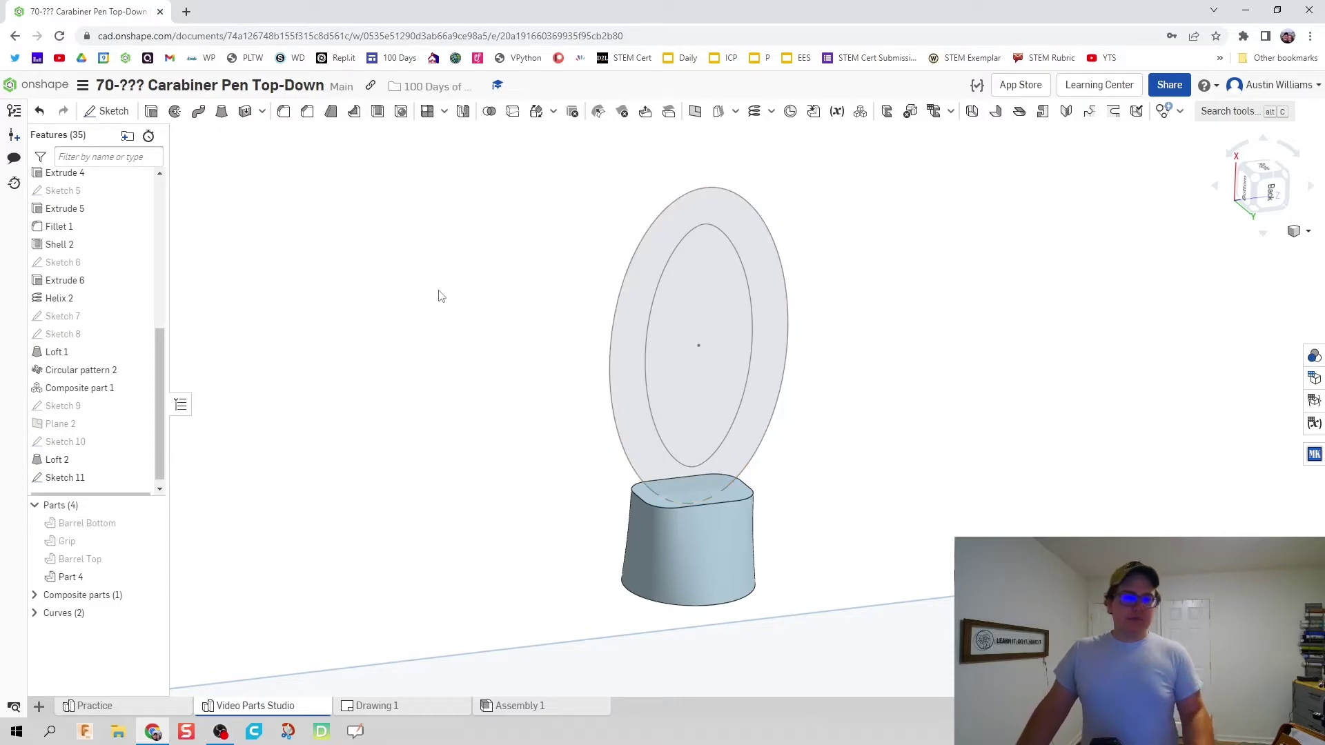
pyautogui.click(695, 114)
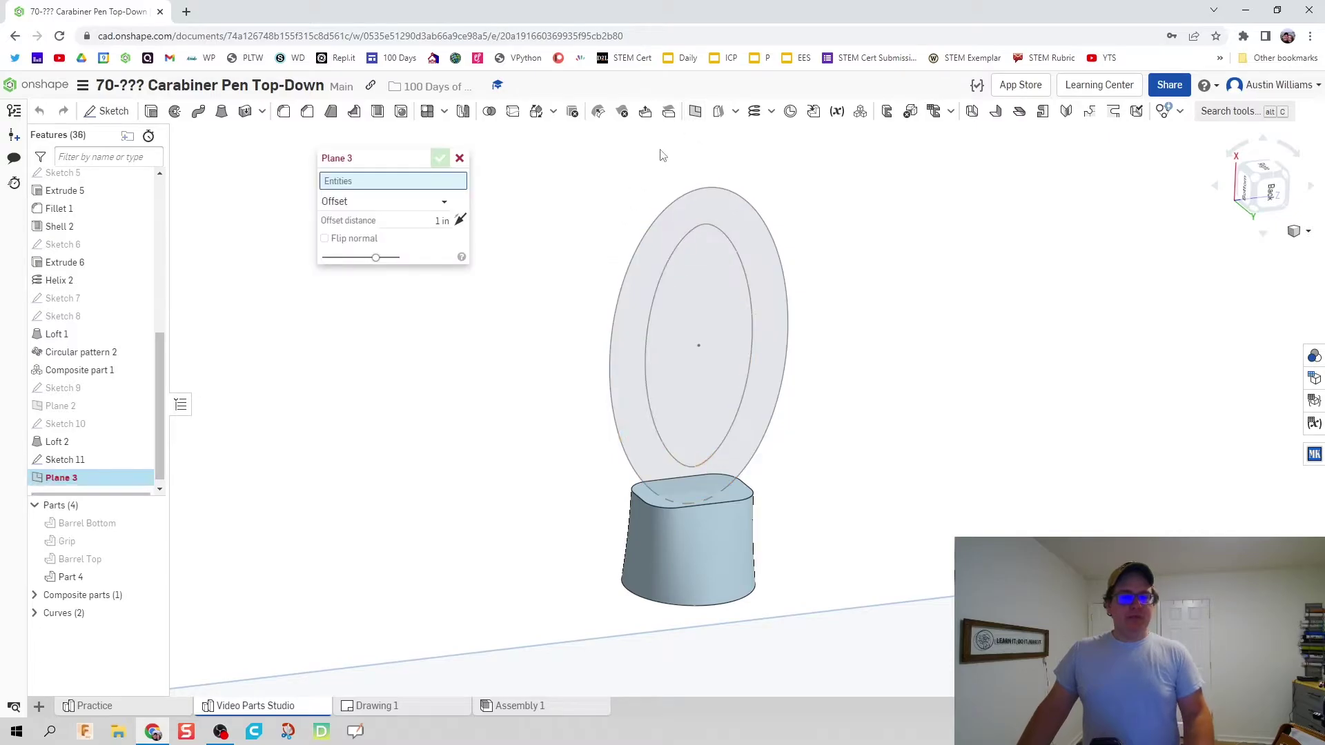
pyautogui.scroll(5, 664, 499)
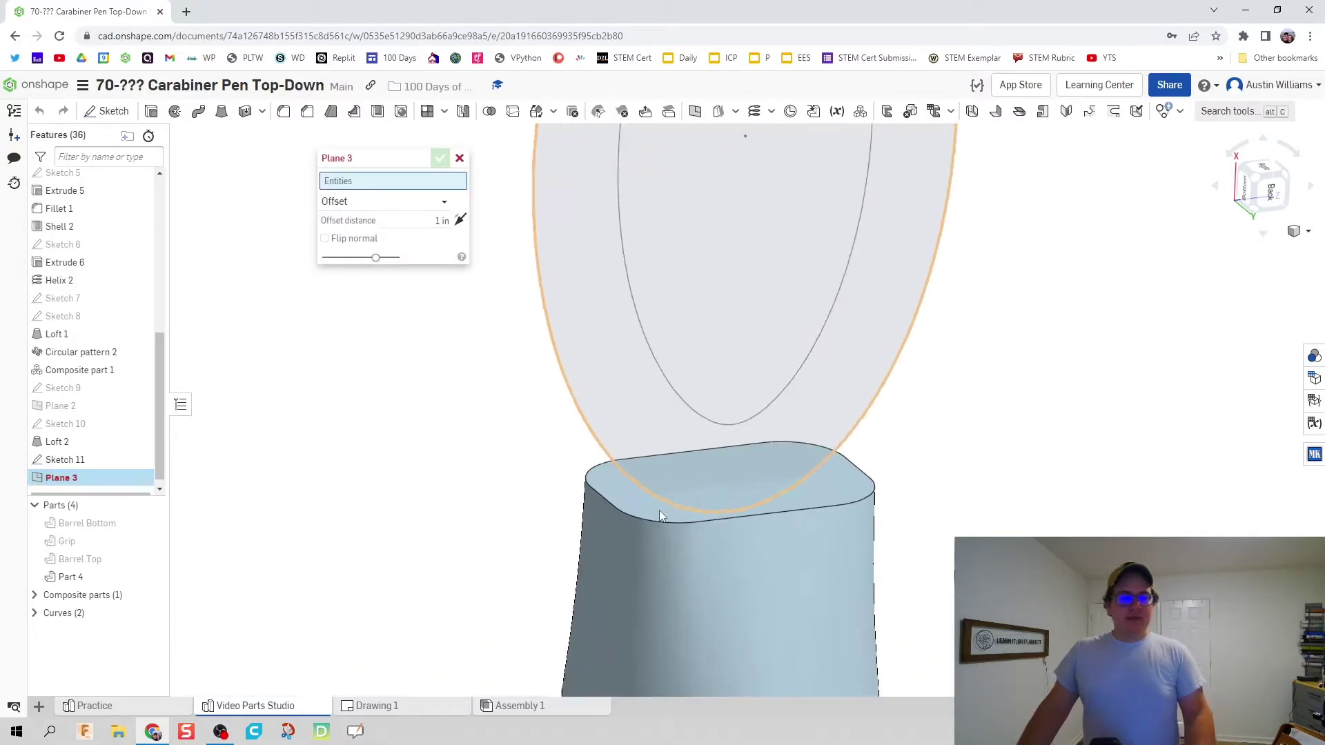
pyautogui.click(648, 512)
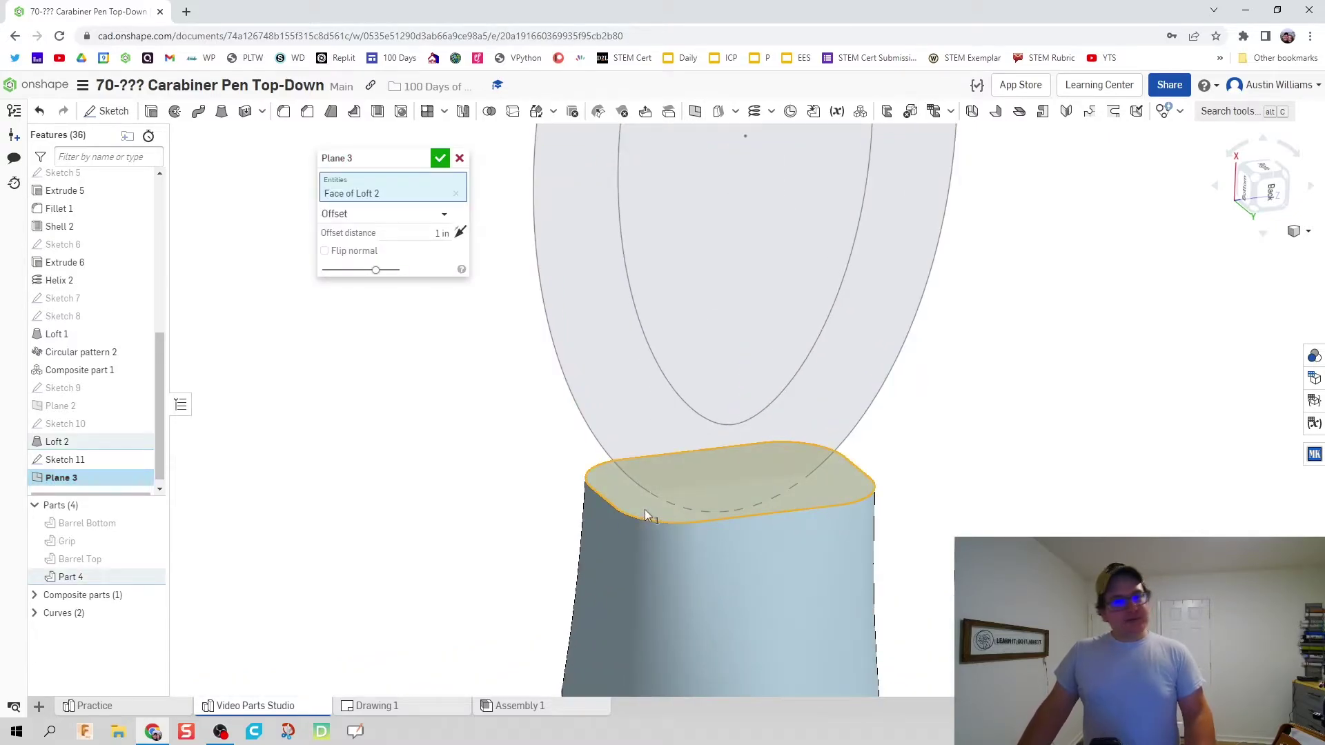
pyautogui.click(406, 215)
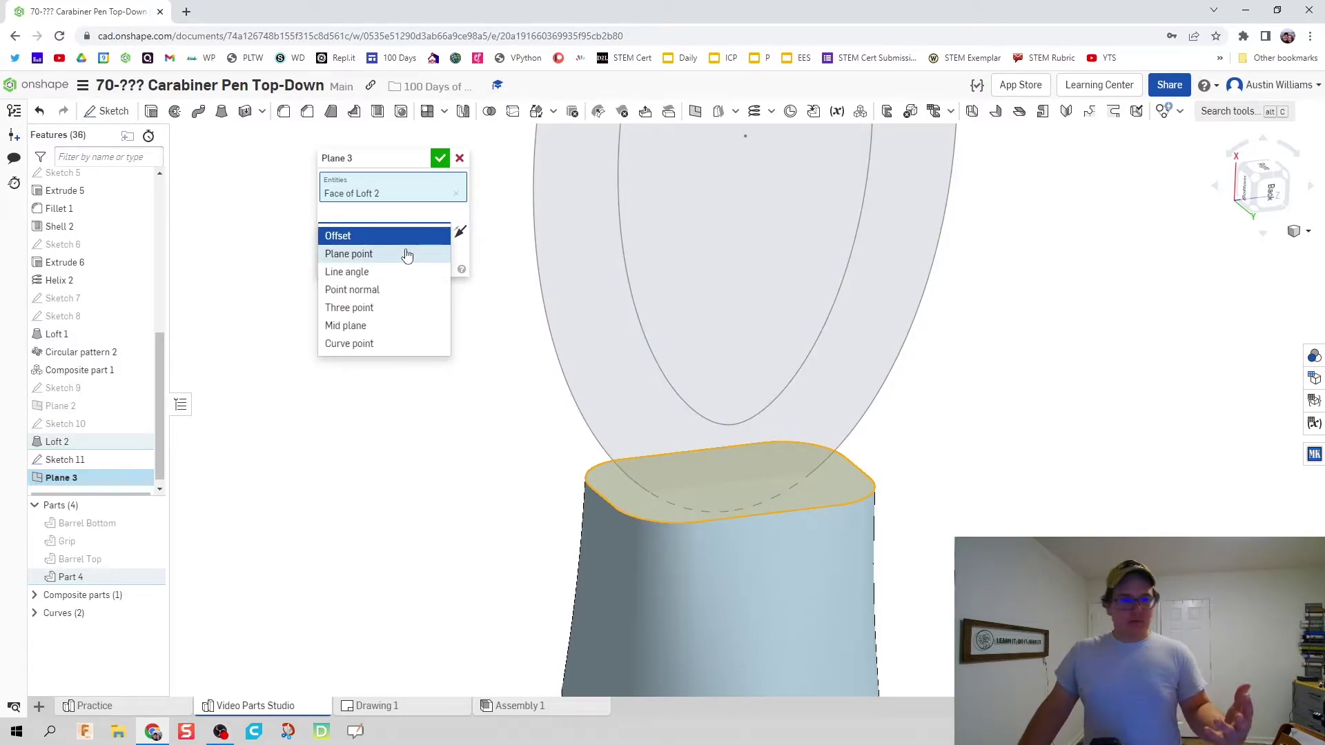
pyautogui.click(408, 256)
pyautogui.scroll(-2, 767, 236)
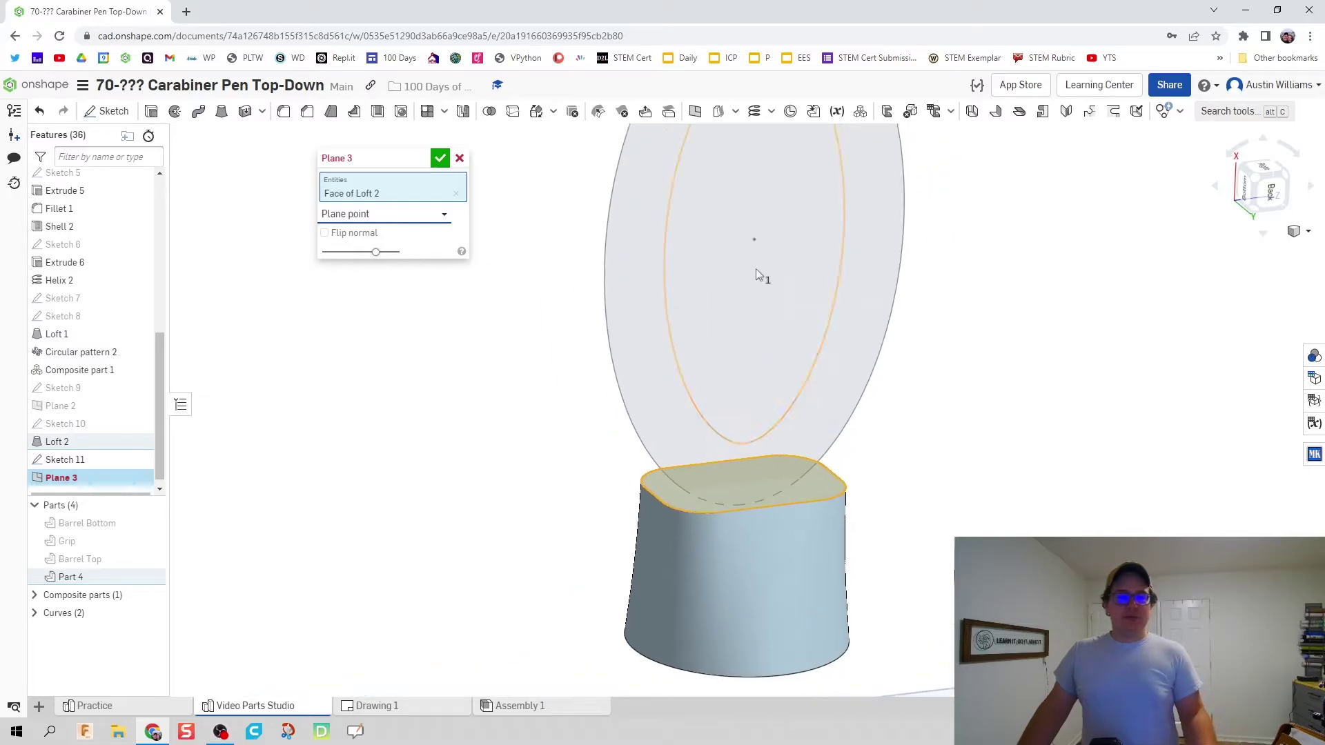
pyautogui.click(754, 239)
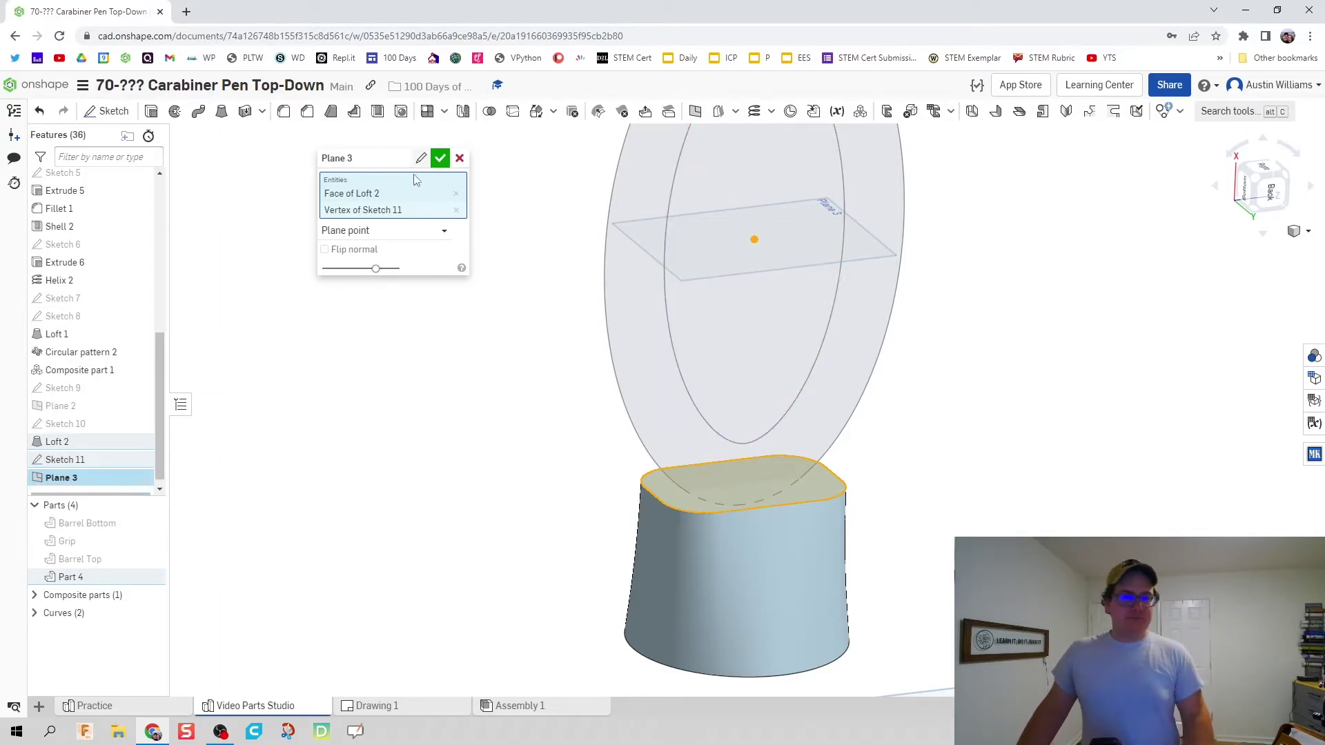
pyautogui.click(440, 160)
pyautogui.moveTo(545, 160); pyautogui.dragTo(527, 184, button='right')
# - Start Sketch 12 on Plane 3 and look at it head-on before returning to an angled view
pyautogui.click(109, 111)
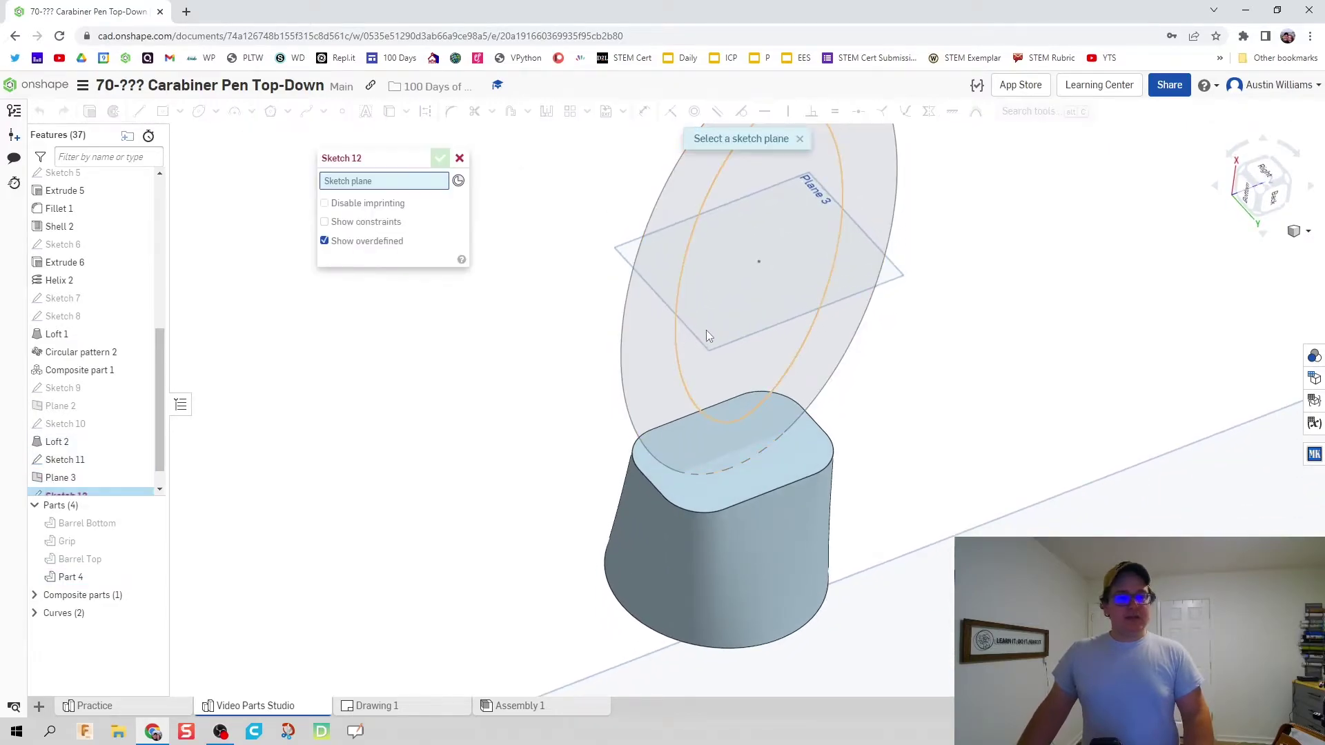
pyautogui.click(897, 278)
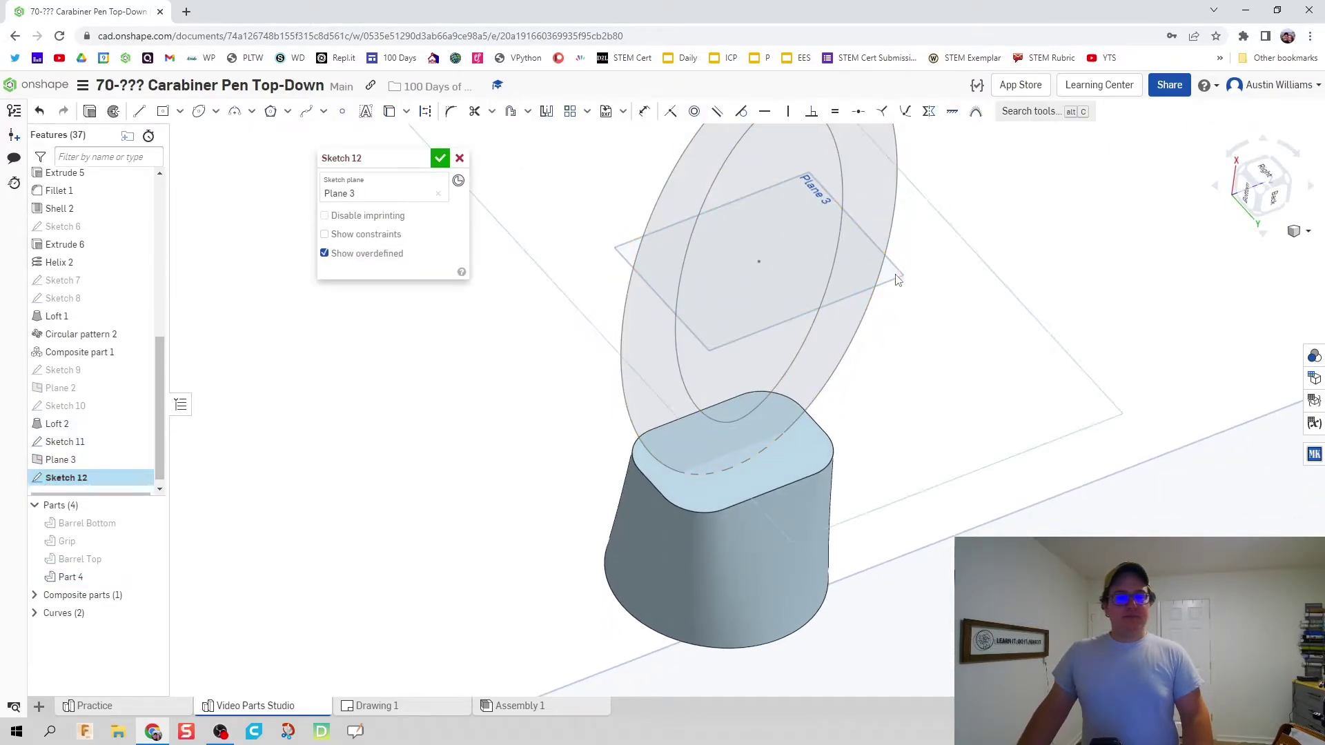
pyautogui.moveTo(894, 281); pyautogui.dragTo(892, 319, button='middle')
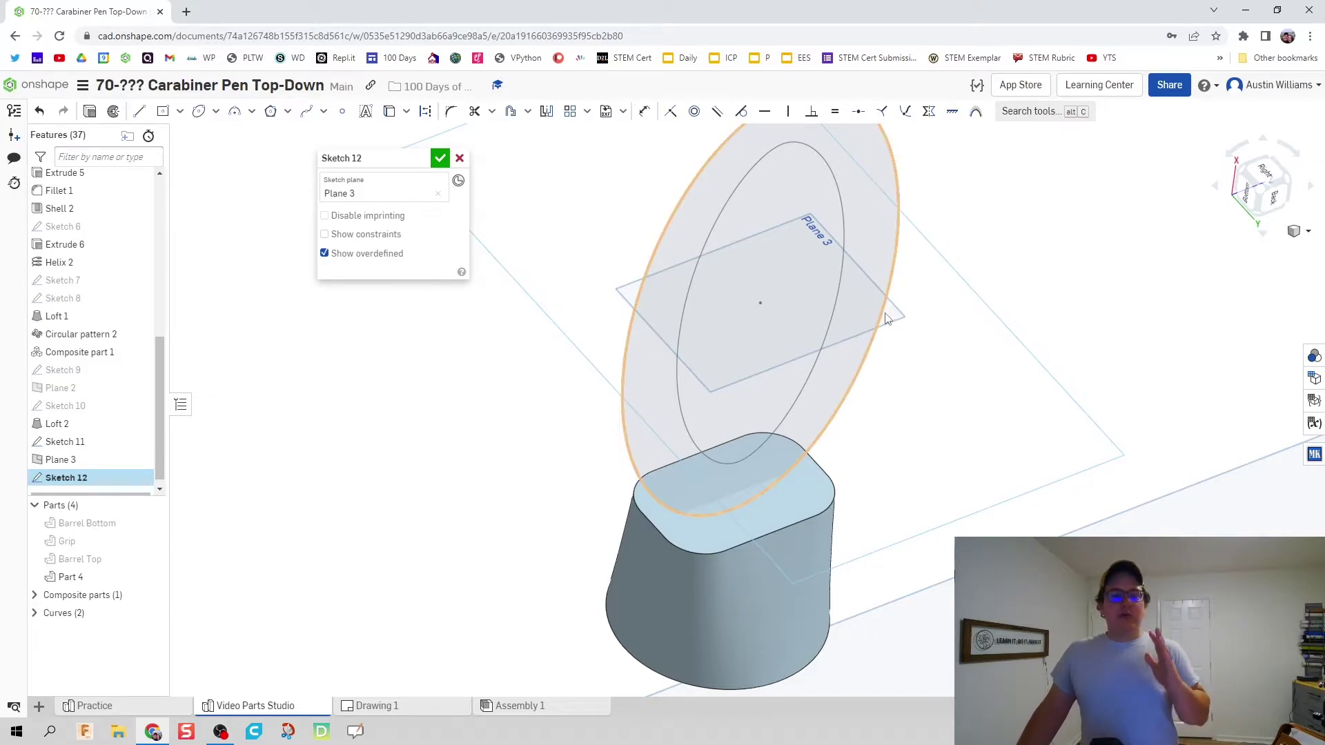
pyautogui.moveTo(888, 319); pyautogui.dragTo(817, 349, button='middle')
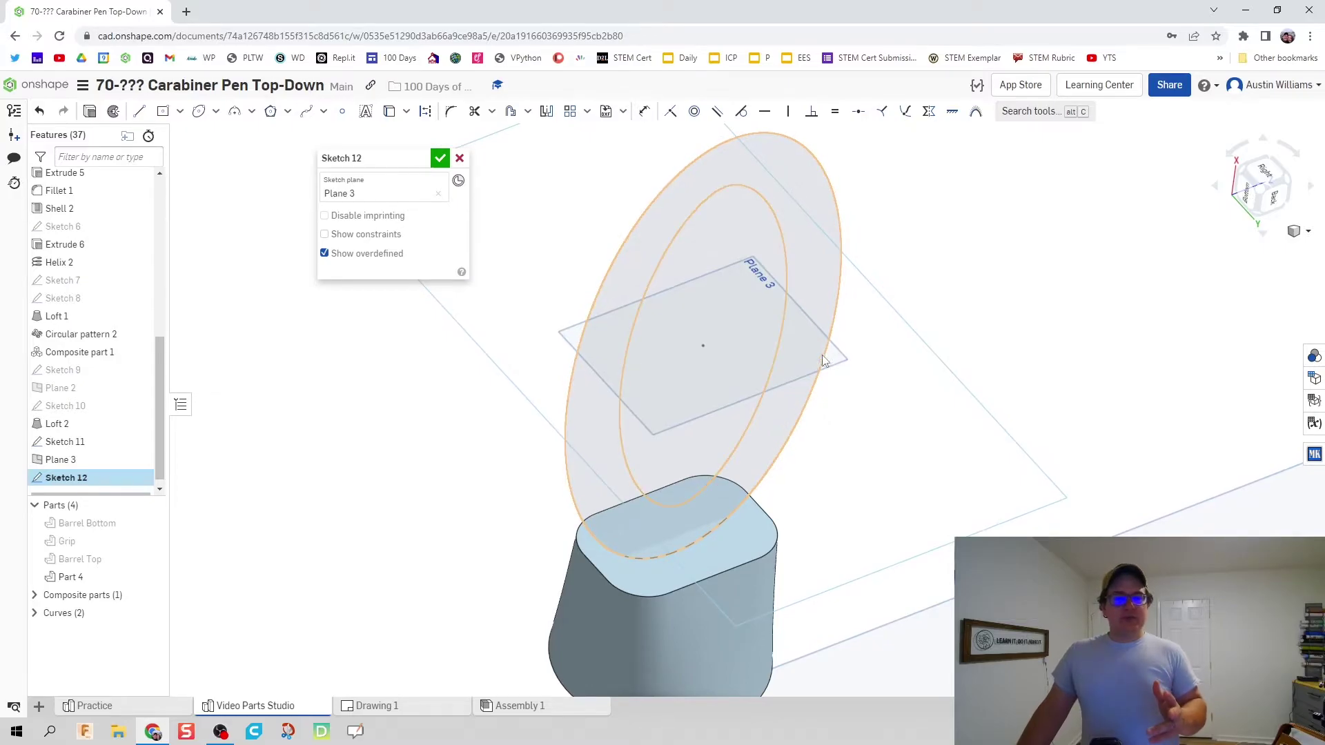
pyautogui.rightClick(835, 356)
pyautogui.click(873, 536)
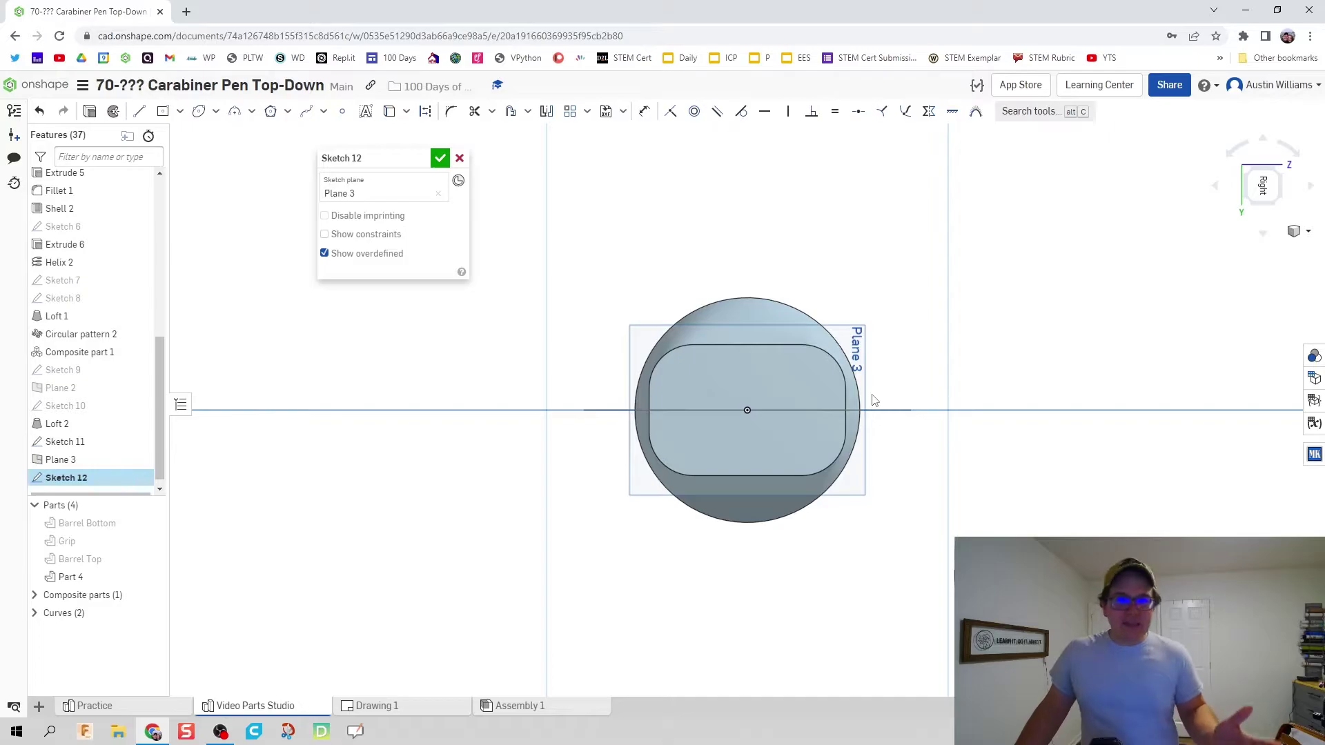
pyautogui.moveTo(834, 520); pyautogui.dragTo(837, 392, button='right')
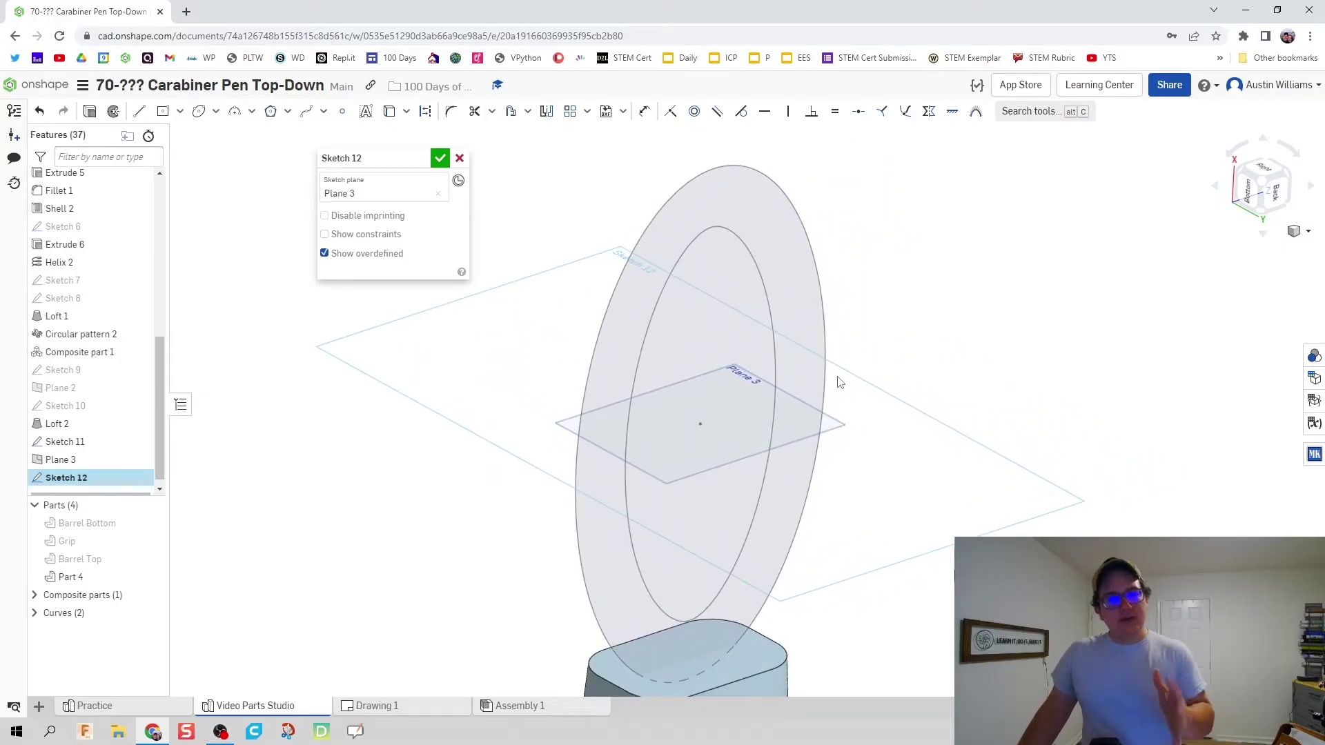
# - Project the ellipse's intersection with Plane 3 into the sketch as a line
pyautogui.click(387, 115)
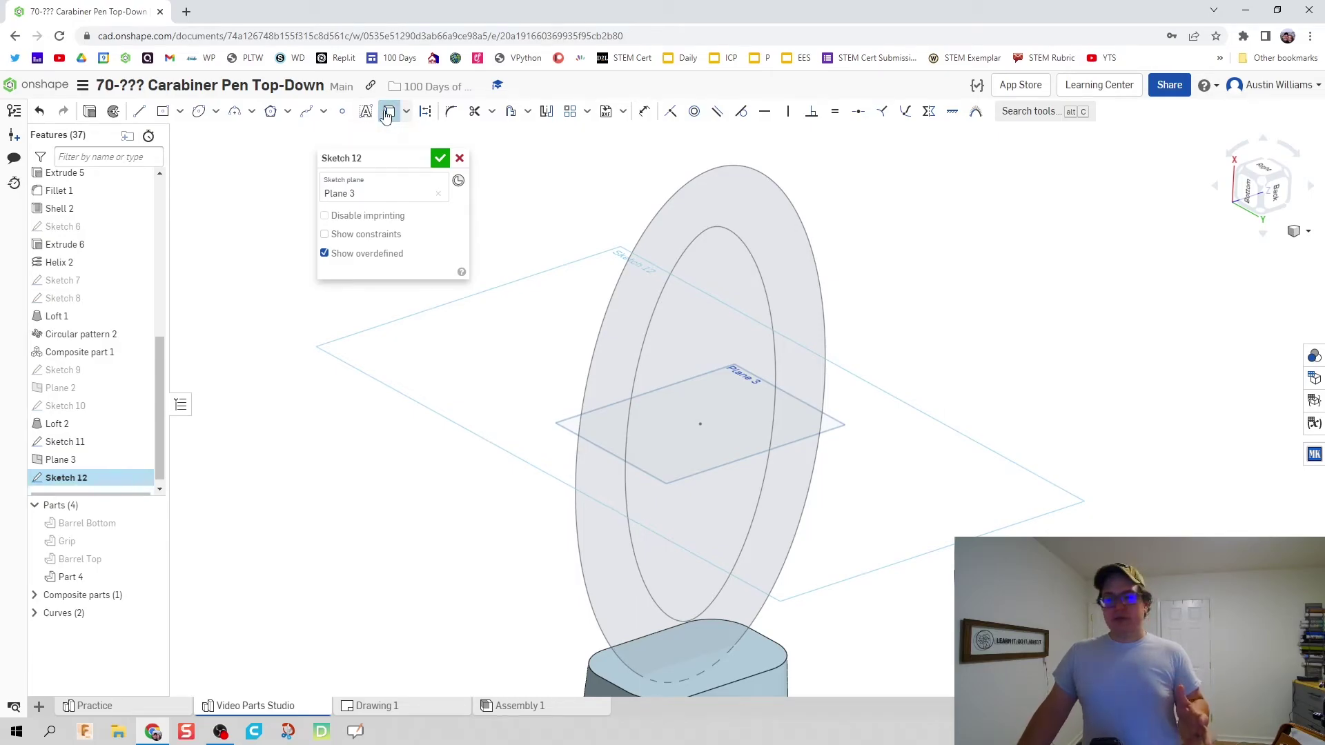
pyautogui.click(655, 214)
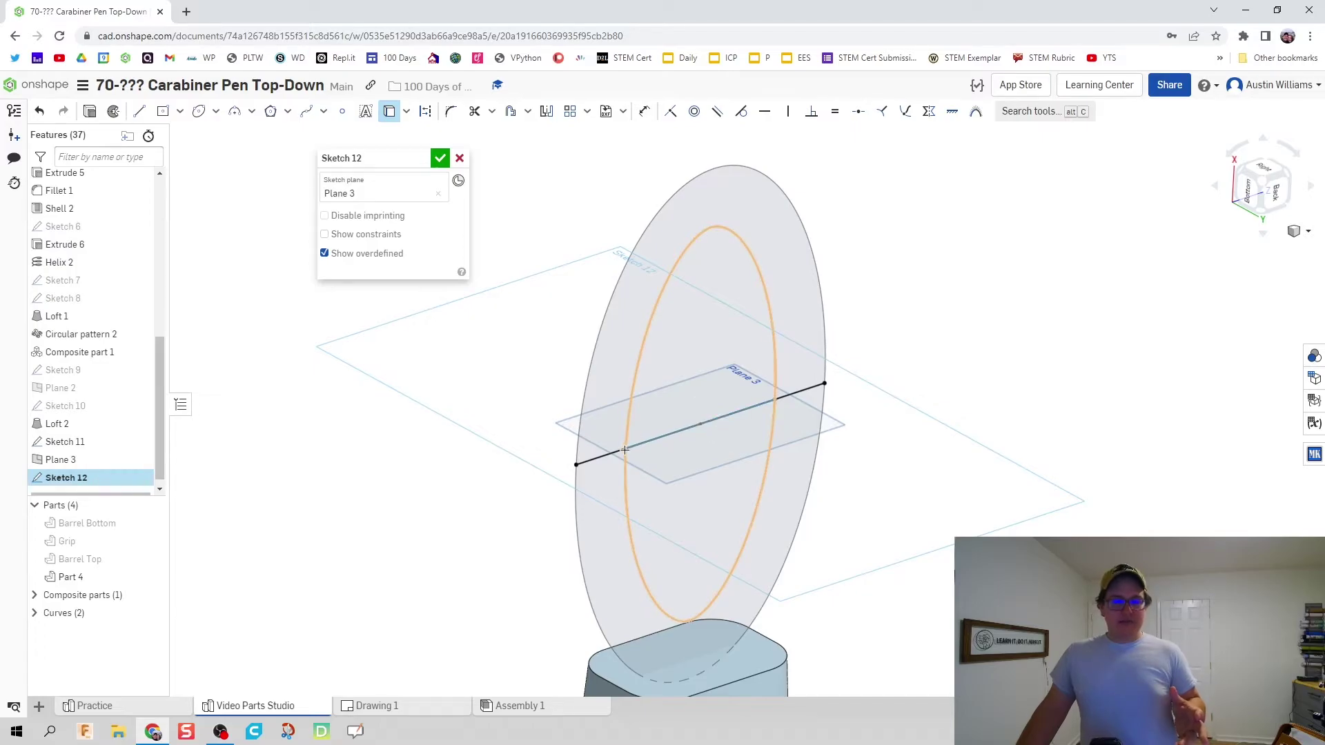
pyautogui.rightClick(551, 325)
# - Draw a vertical line across the projected line and dimension its length 0.3
pyautogui.click(590, 455)
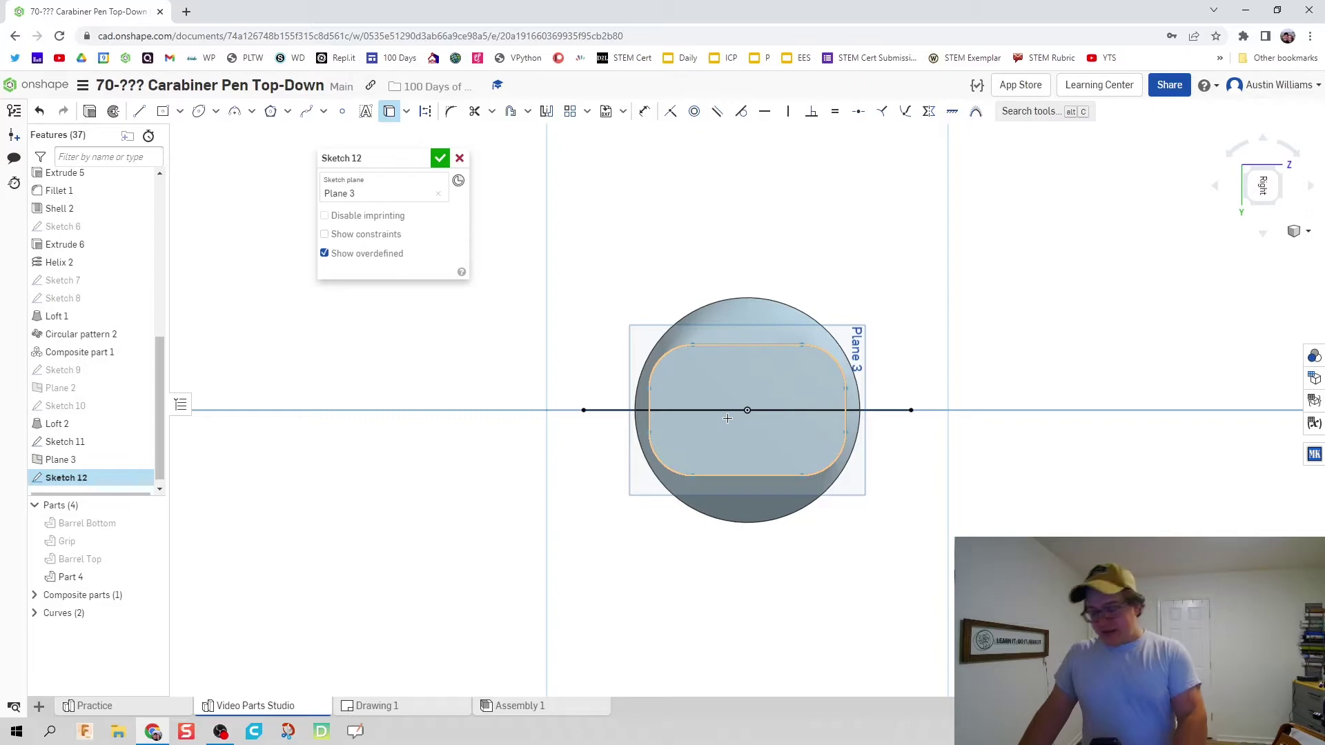
pyautogui.press('l')
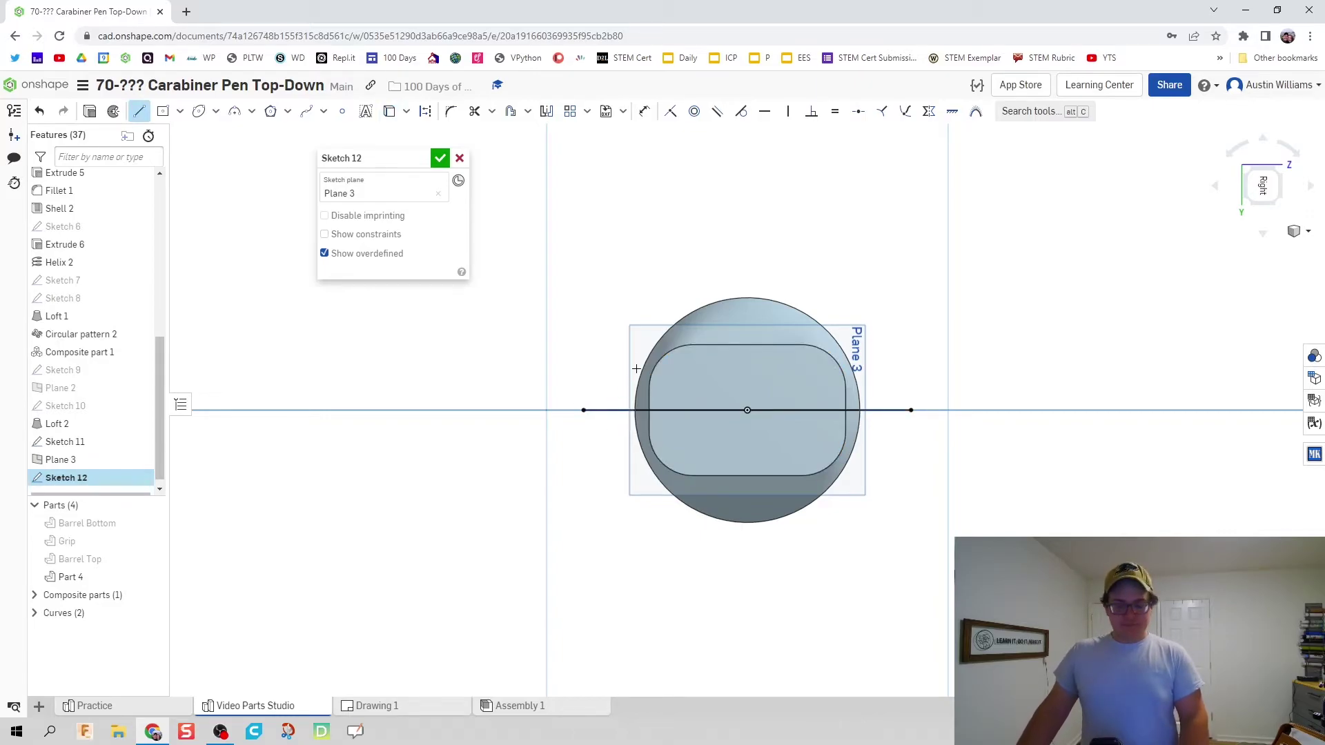
pyautogui.click(616, 340)
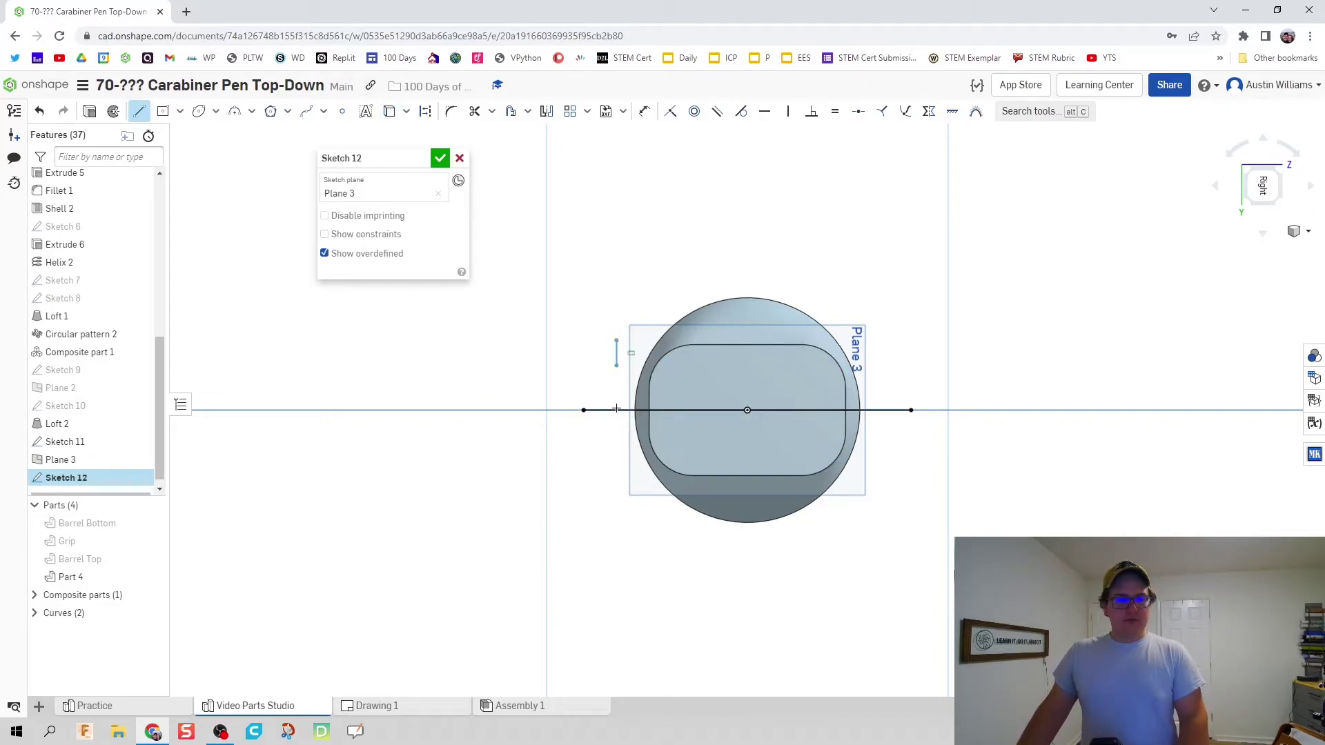
pyautogui.click(613, 491)
pyautogui.press('d')
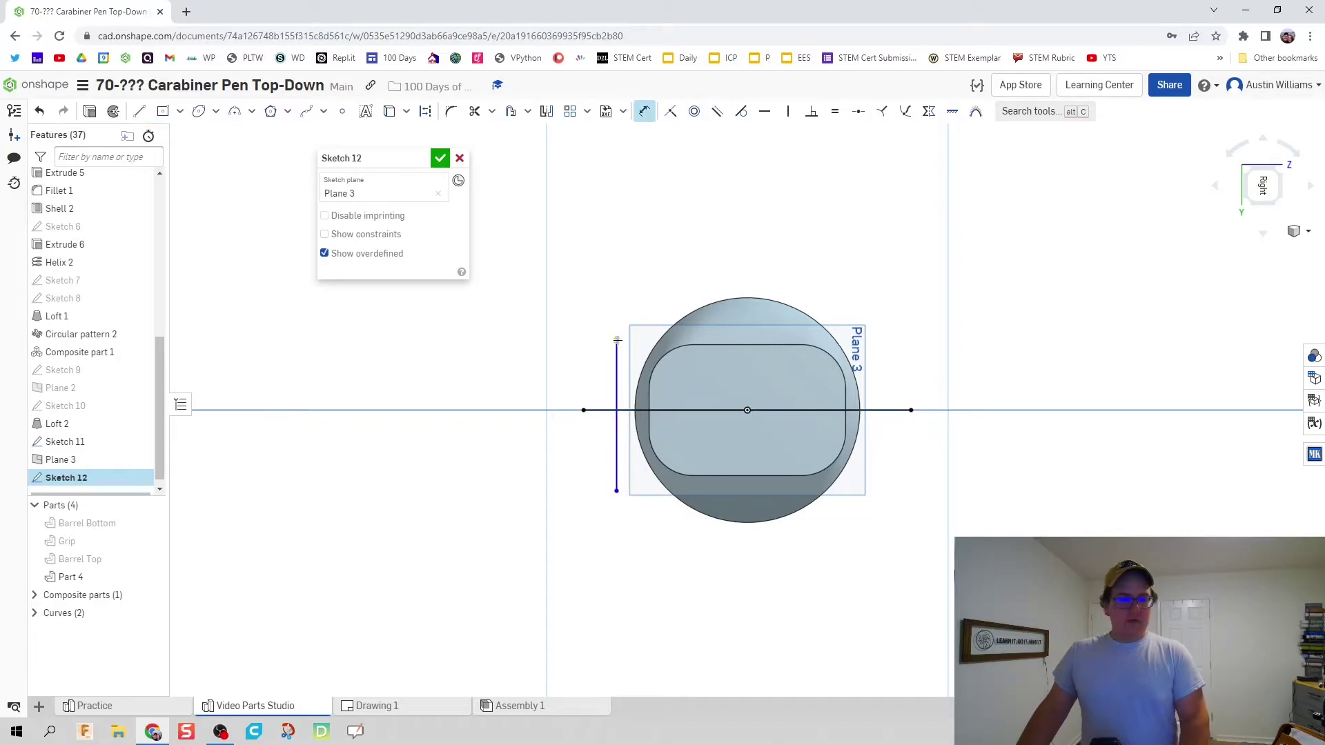
pyautogui.click(615, 352)
pyautogui.click(494, 374)
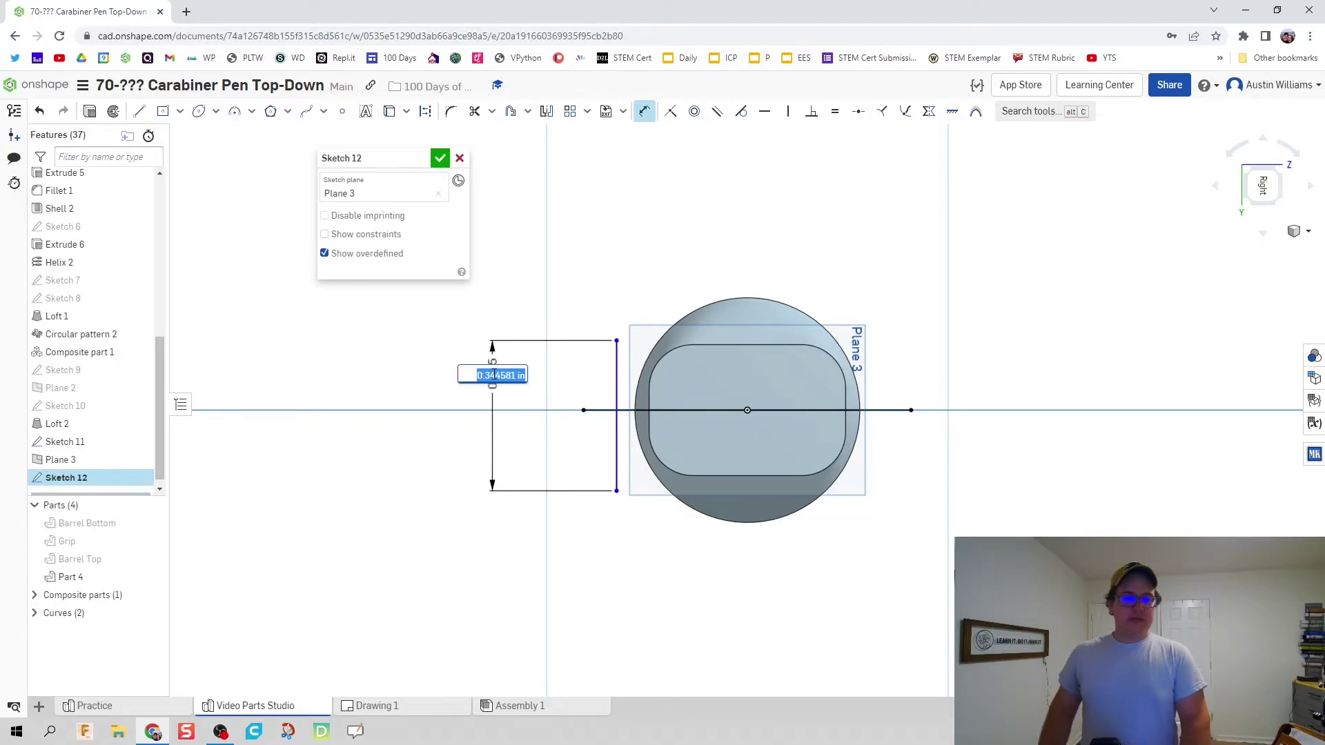
pyautogui.write('0.3')
pyautogui.press('Return')
# - Place the vertical line's top end 0.15 above the projected line
pyautogui.scroll(4, 648, 380)
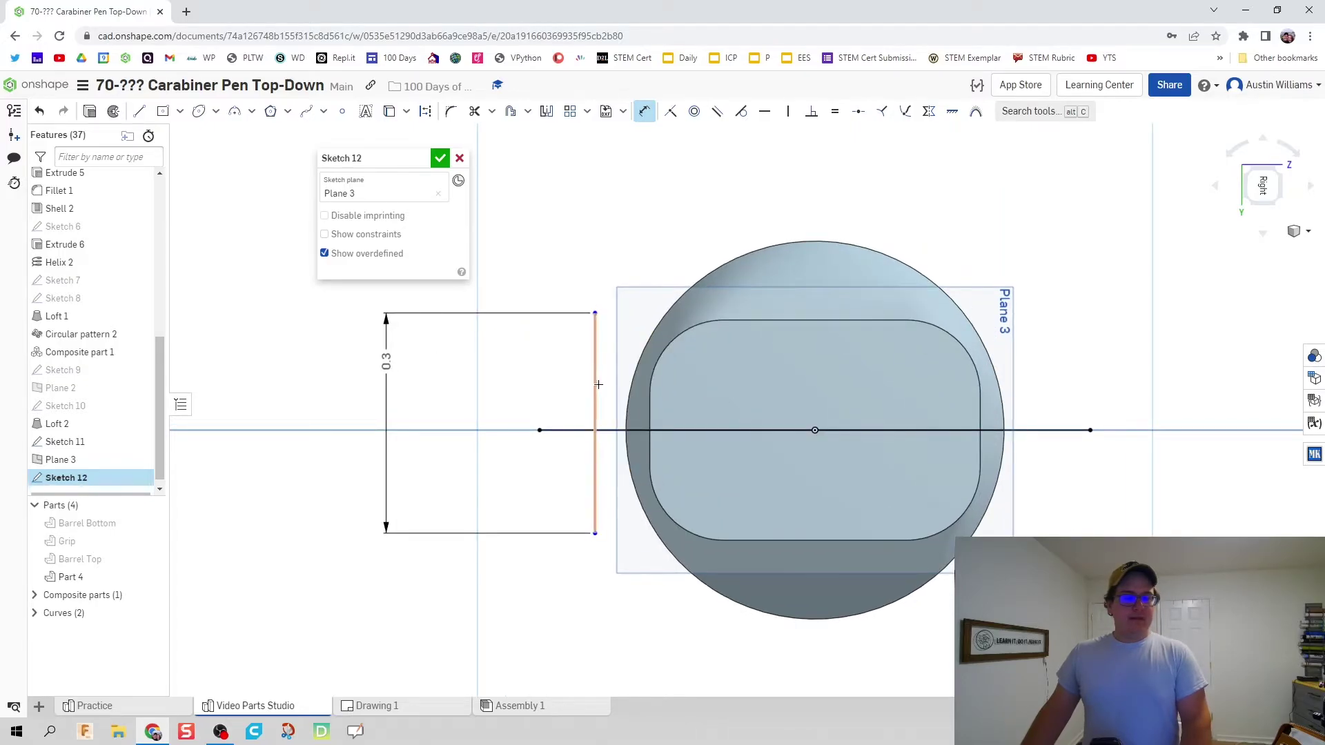
pyautogui.click(584, 433)
pyautogui.click(579, 313)
pyautogui.click(469, 378)
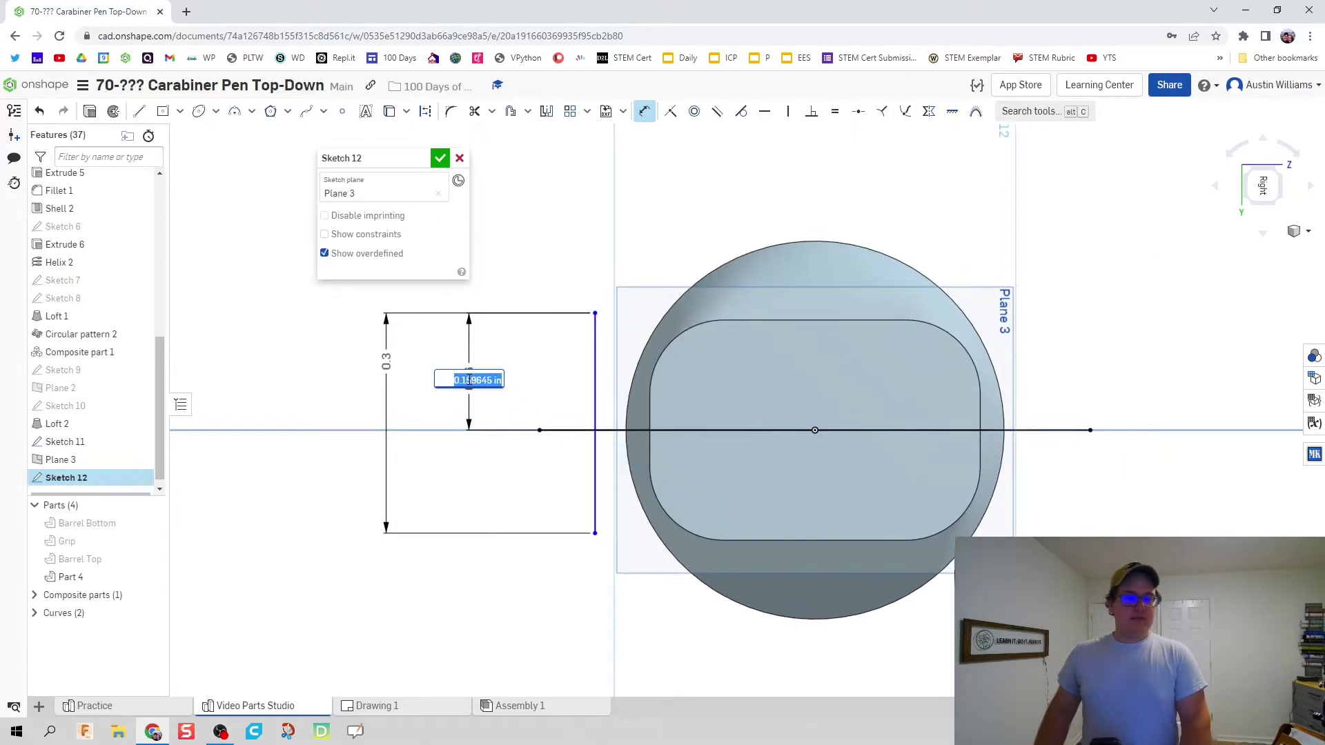
pyautogui.write('0.15')
pyautogui.press('Return')
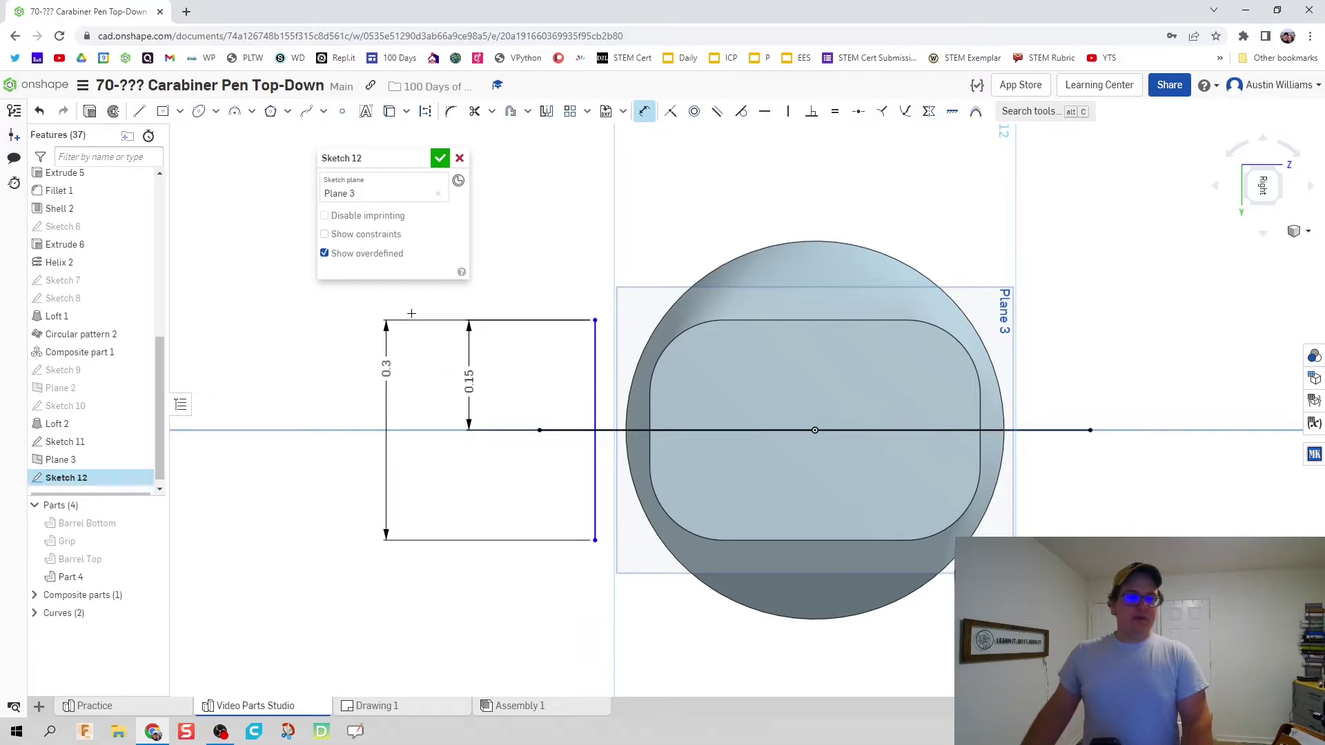
pyautogui.scroll(1, 544, 466)
pyautogui.scroll(1, 544, 467)
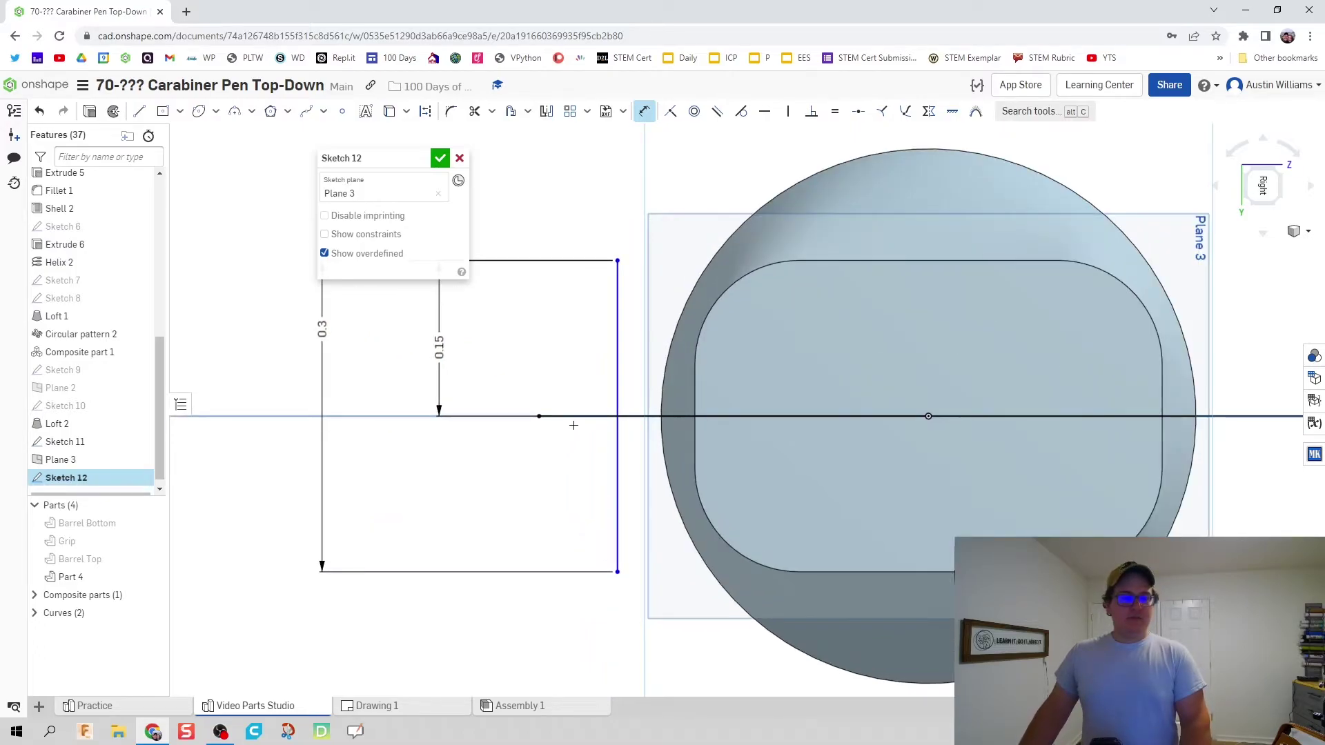
# - Dimension the vertical line 0.175 from the projected line's left end
pyautogui.click(608, 398)
pyautogui.click(539, 416)
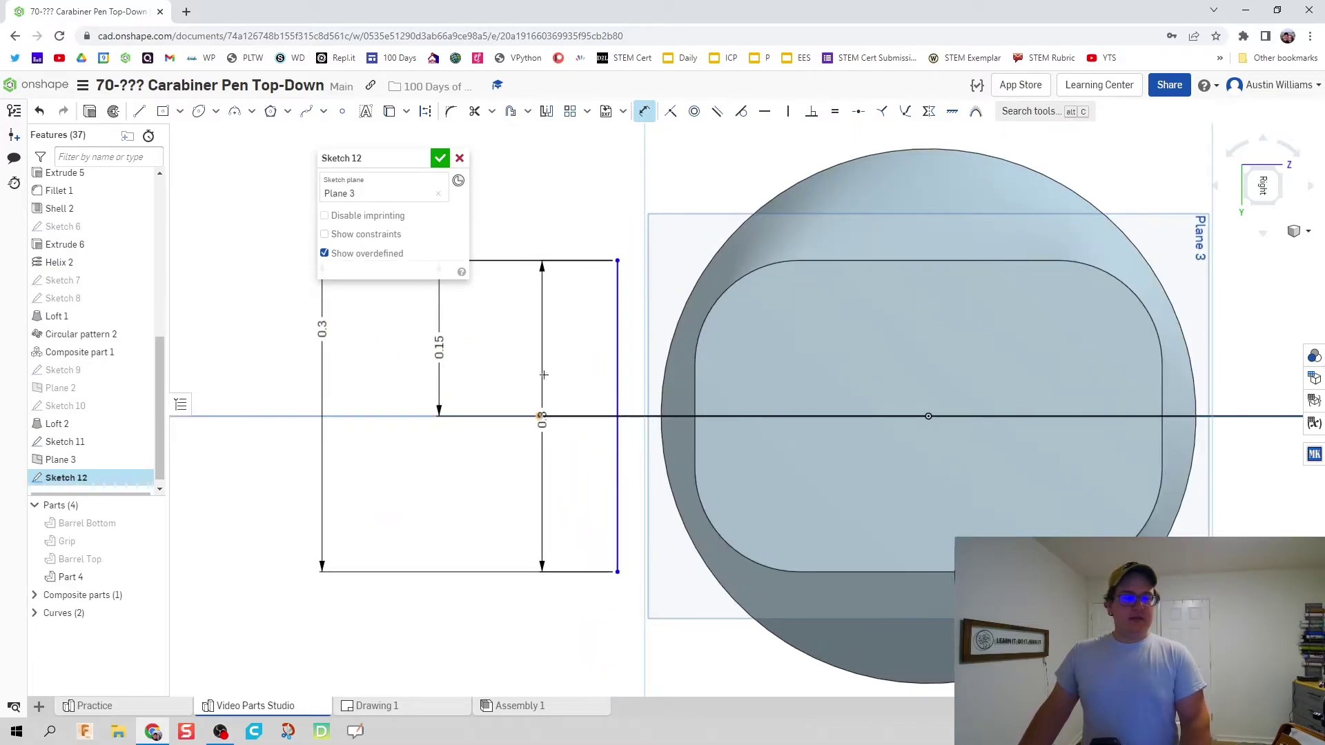
pyautogui.click(578, 201)
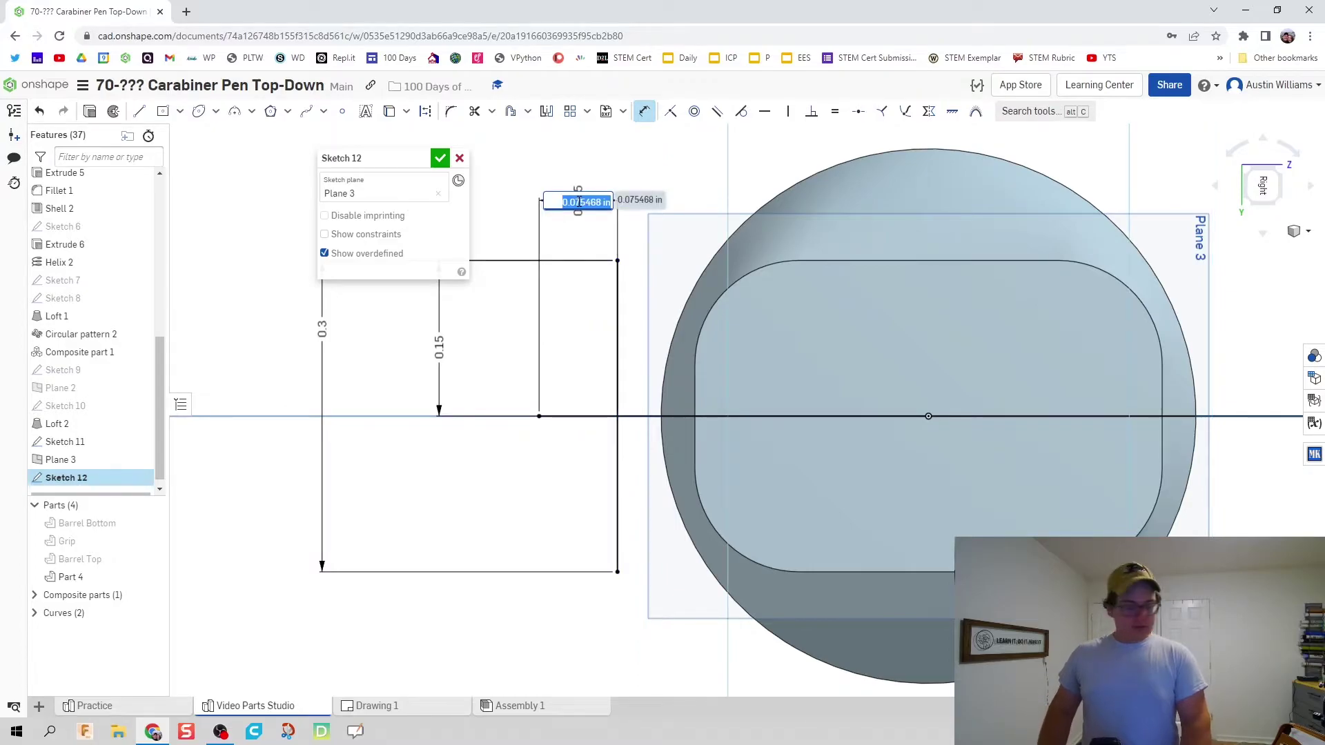
pyautogui.write('0')
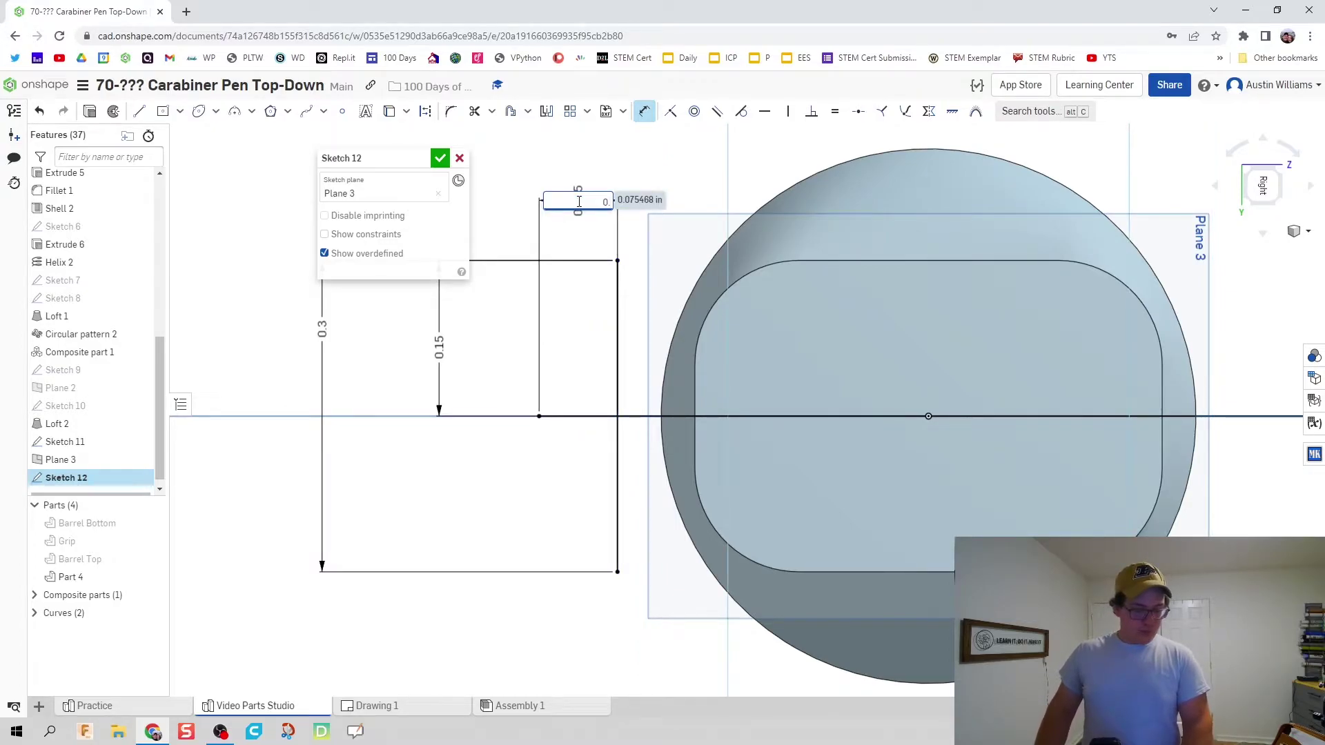
pyautogui.write('.175')
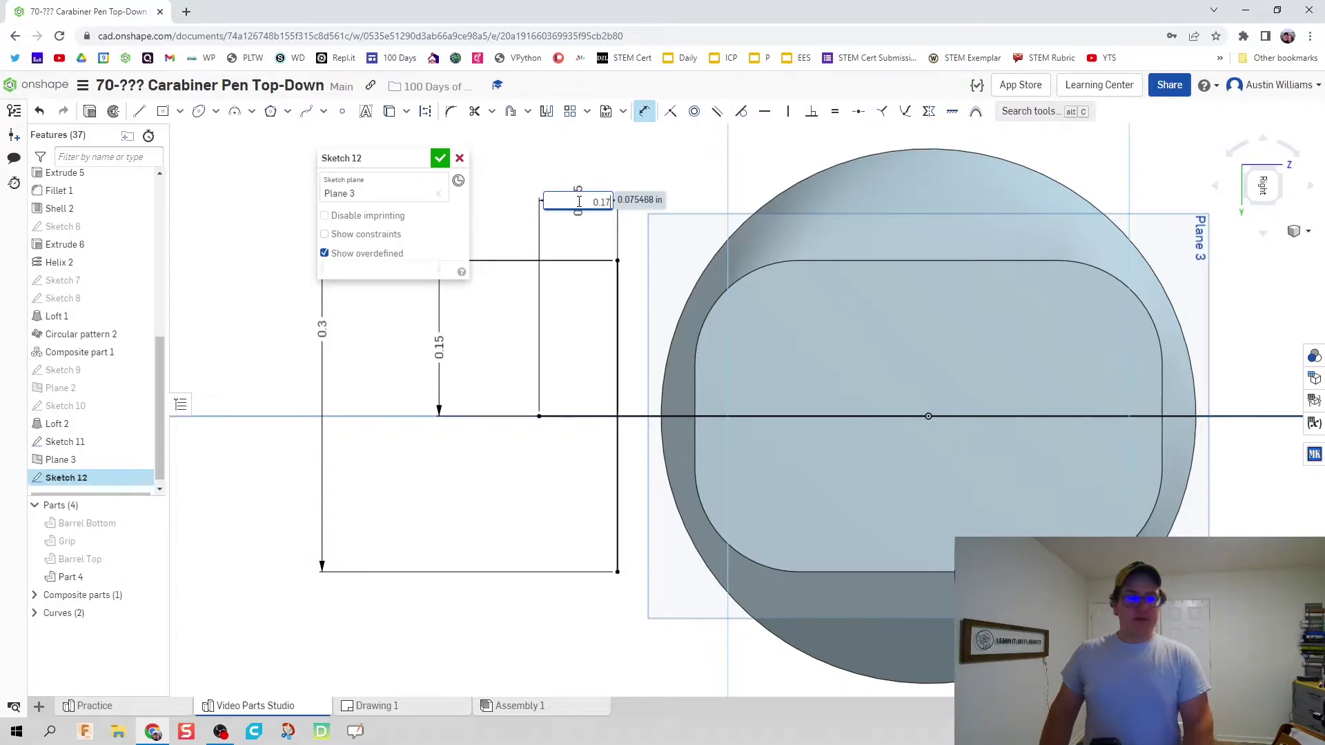
pyautogui.press('Return')
pyautogui.scroll(-3, 587, 221)
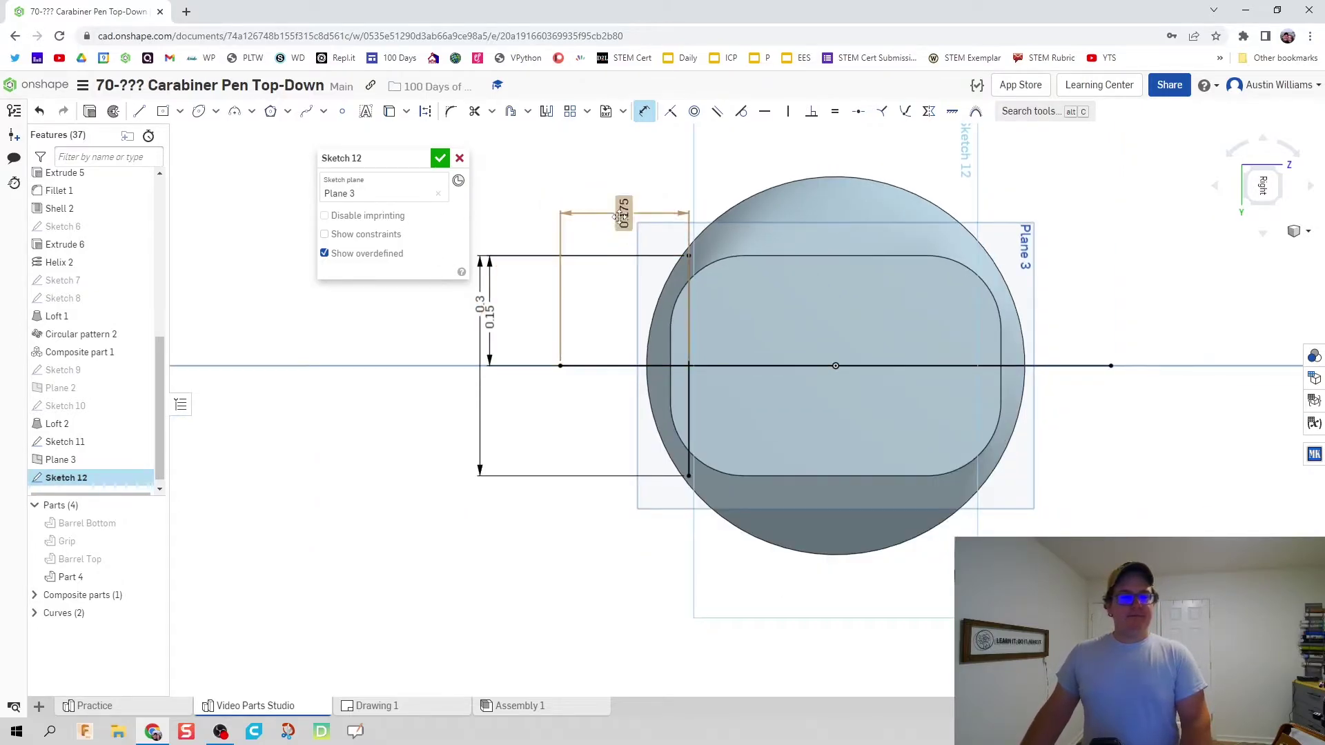
# - Draw a three-point arc between the vertical line's top and bottom ends, bulging left
pyautogui.click(233, 112)
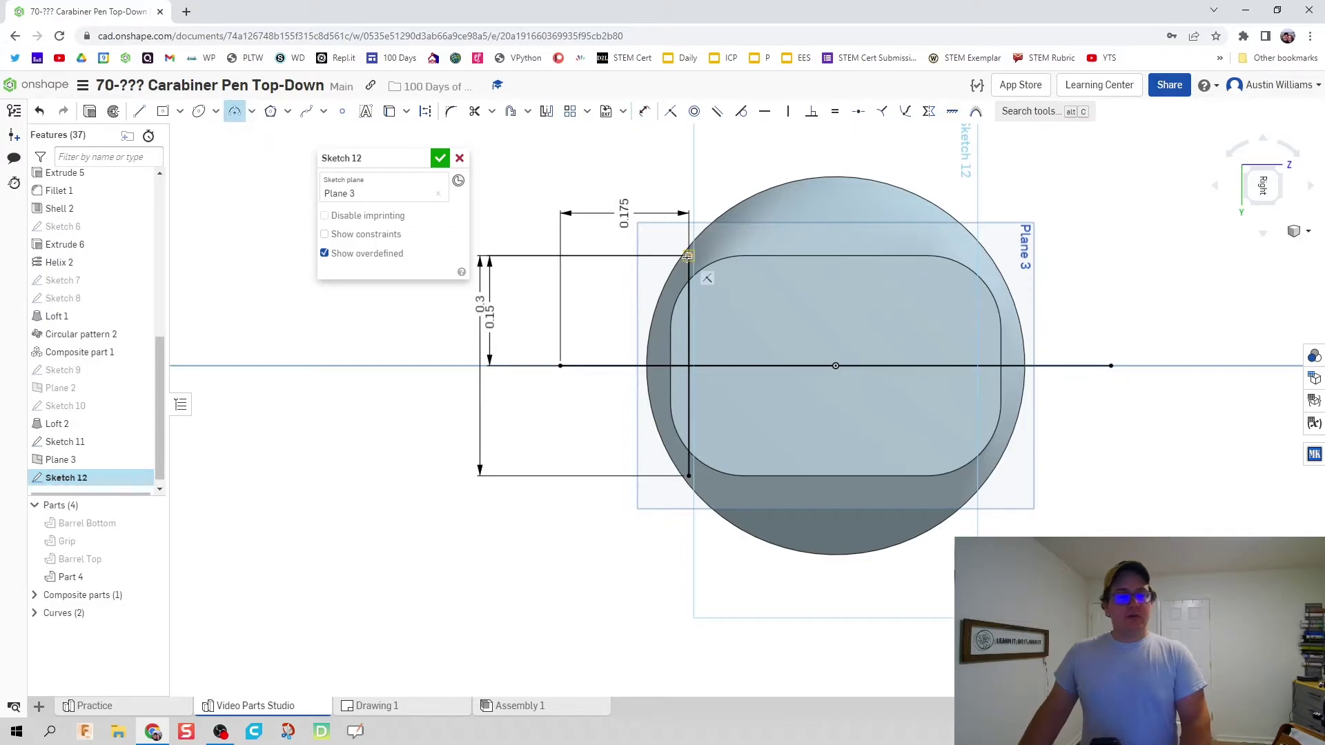
pyautogui.click(688, 257)
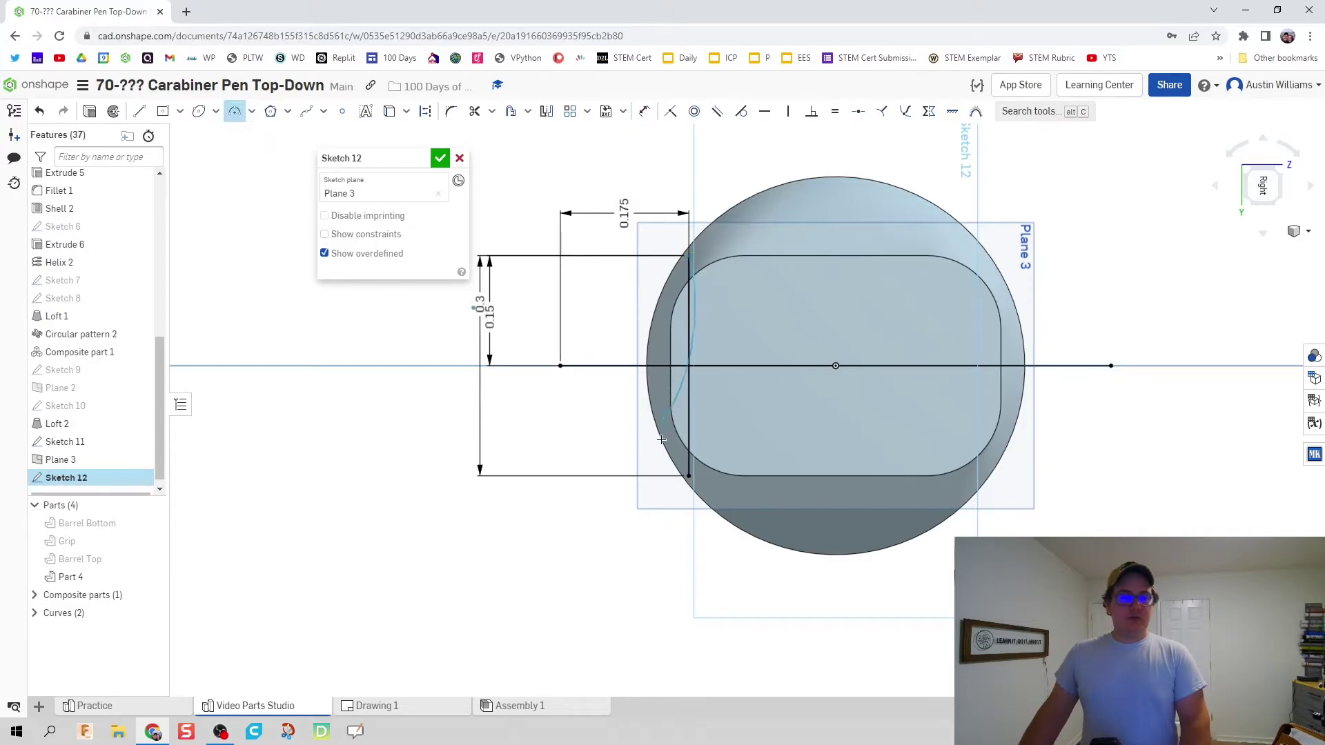
pyautogui.click(688, 476)
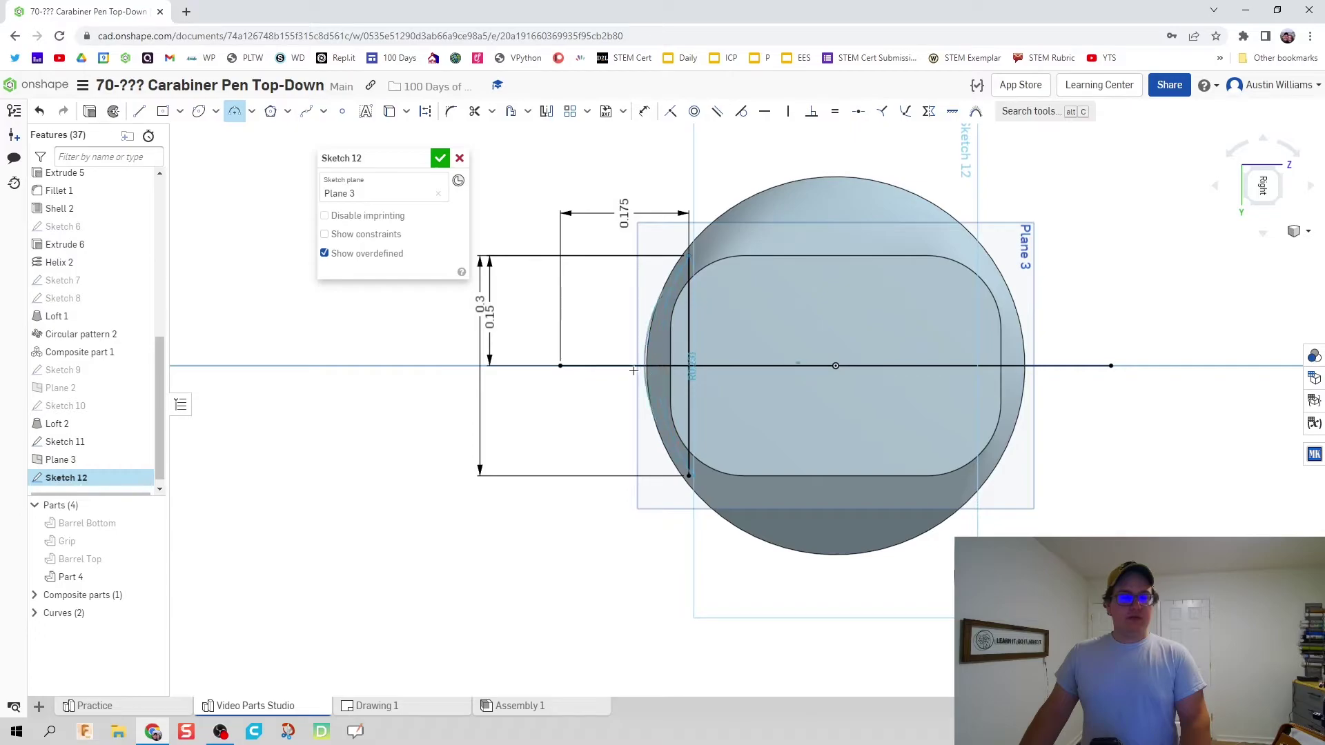
pyautogui.click(560, 366)
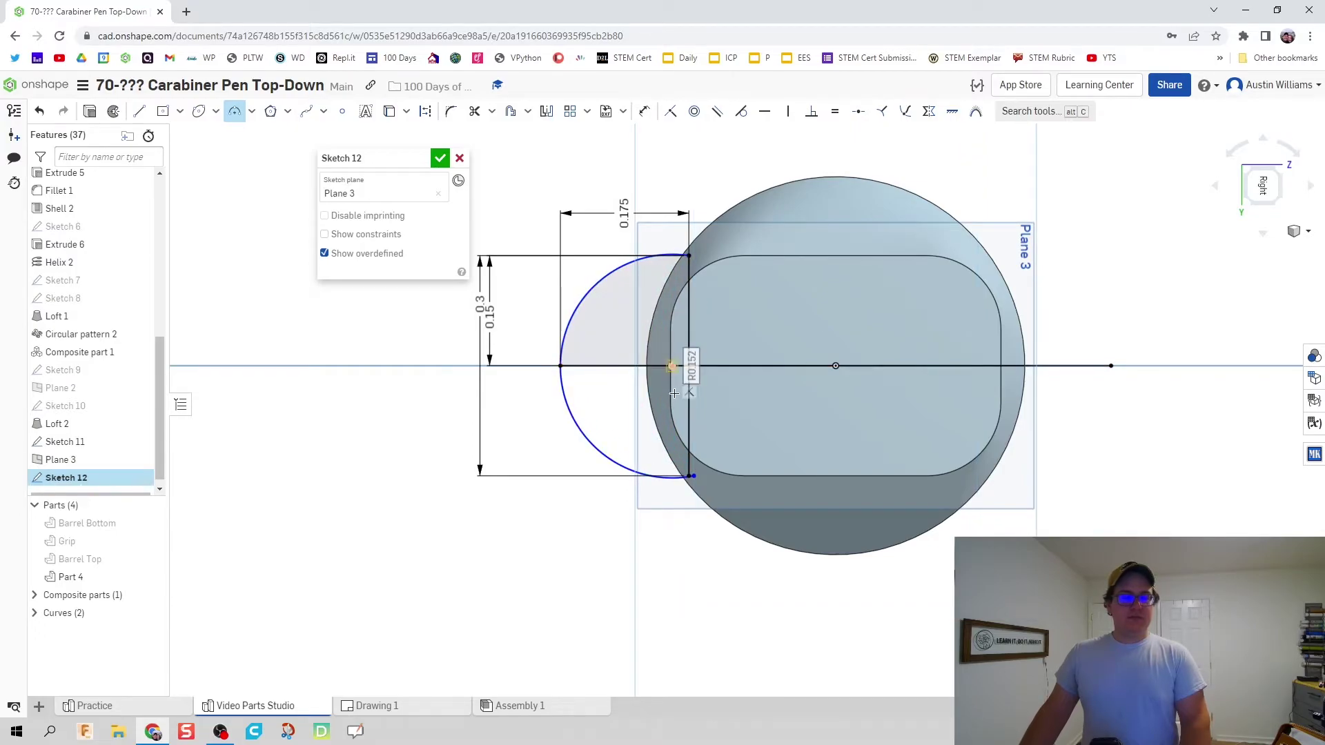
pyautogui.scroll(2, 669, 397)
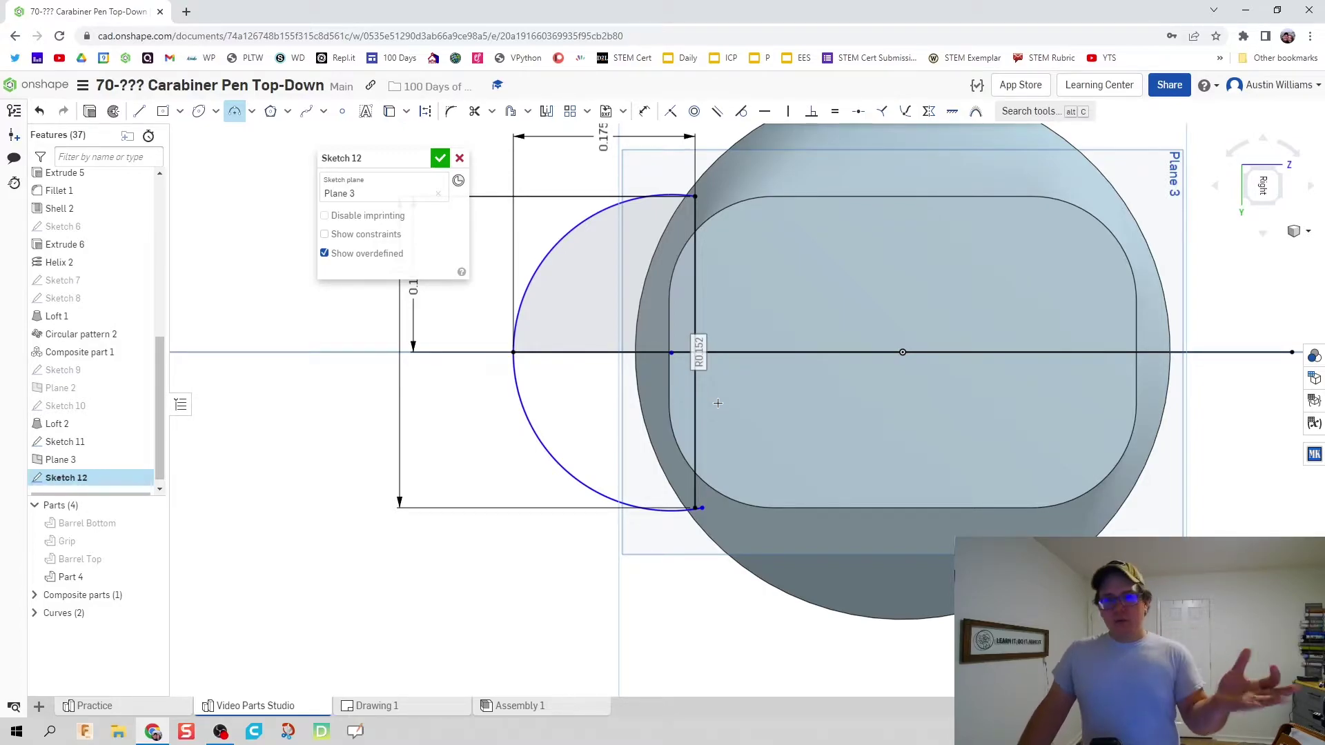
pyautogui.scroll(5, 725, 511)
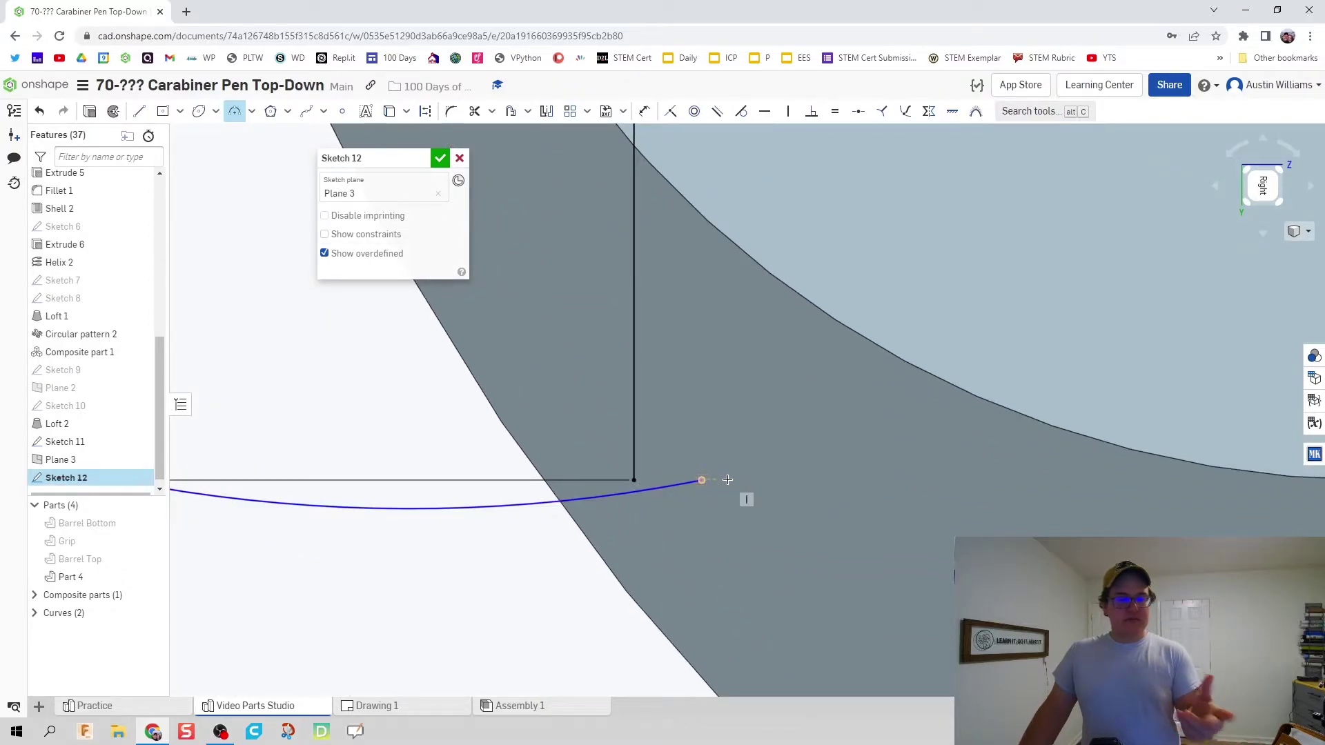
# - Make the arc's lower endpoint coincident with the line's endpoint to close the profile
pyautogui.click(673, 113)
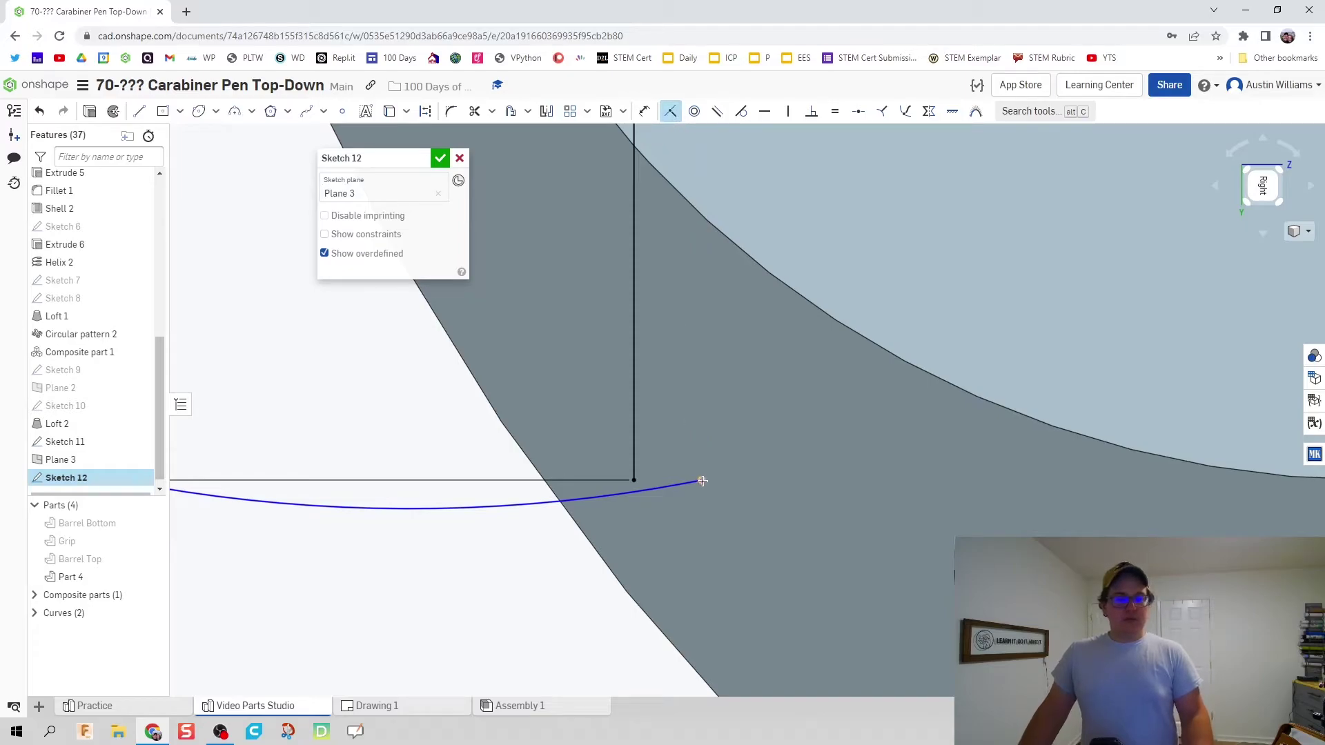
pyautogui.click(702, 480)
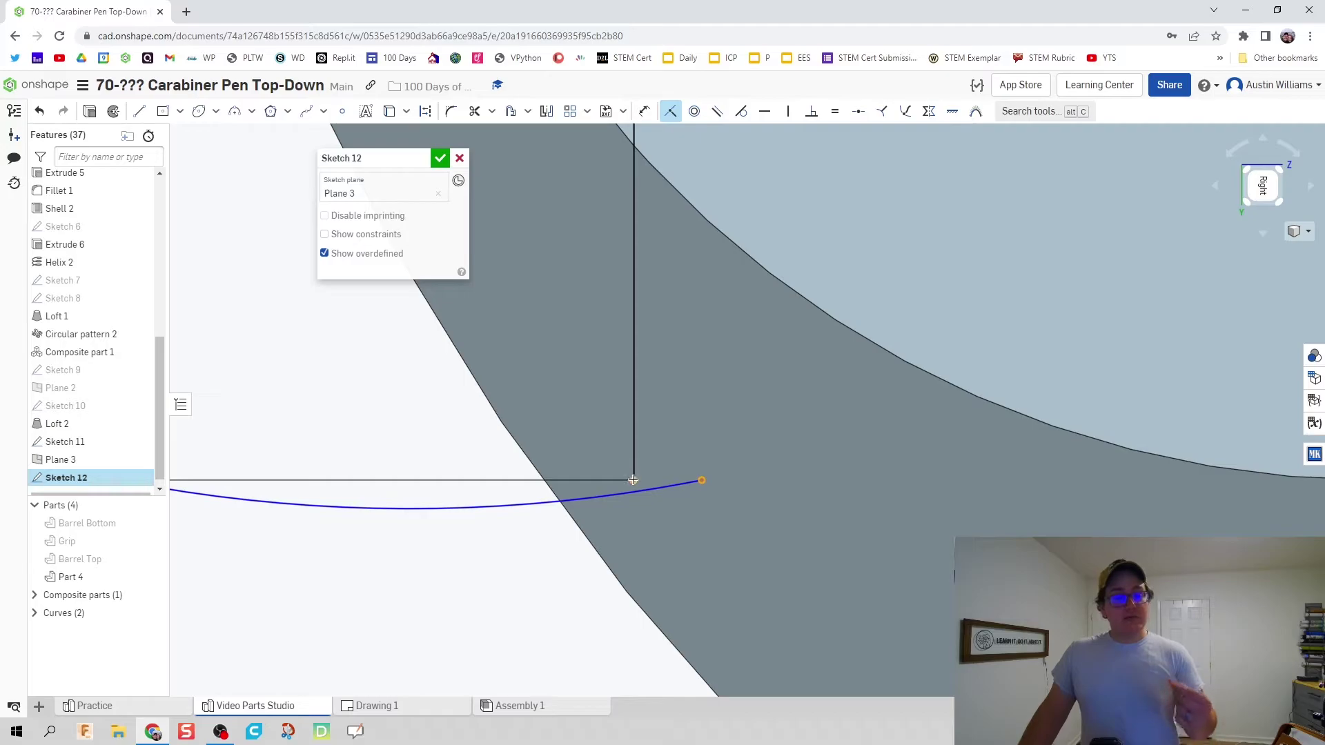
pyautogui.click(632, 480)
pyautogui.scroll(-3, 731, 538)
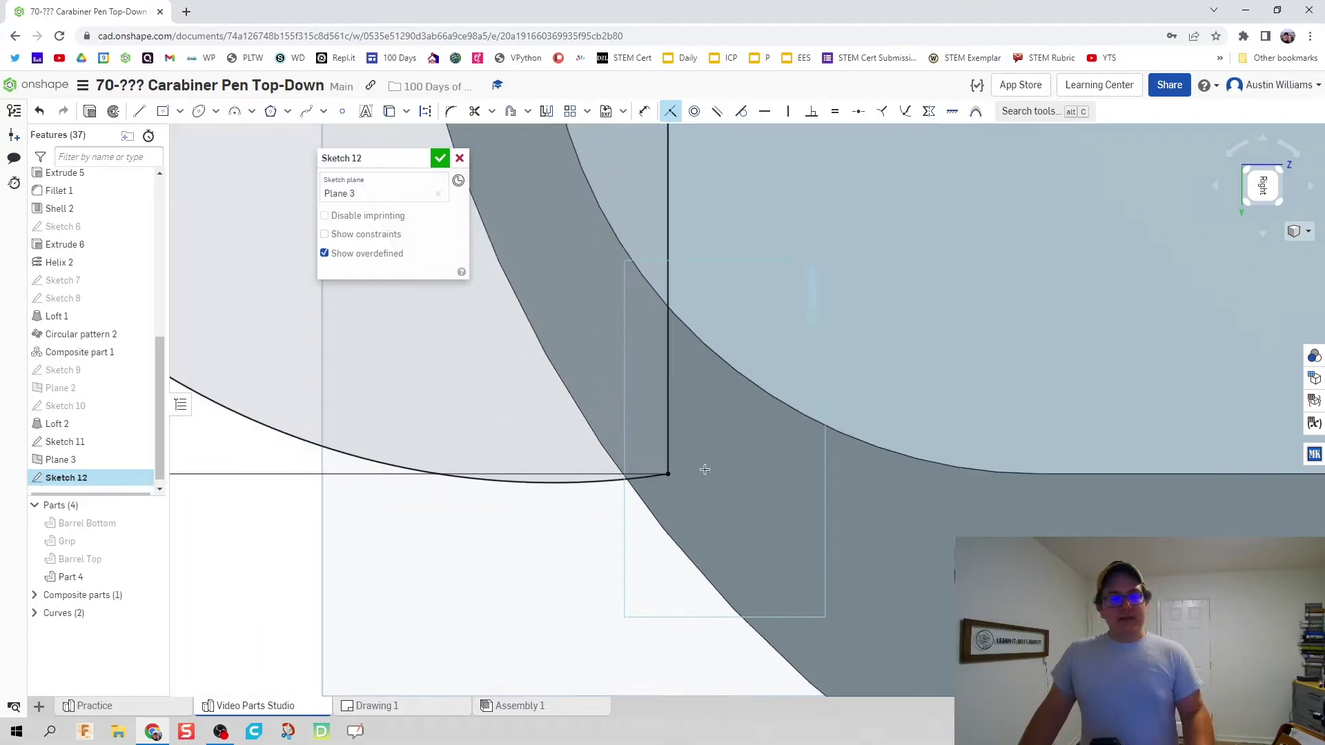
pyautogui.scroll(-5, 733, 538)
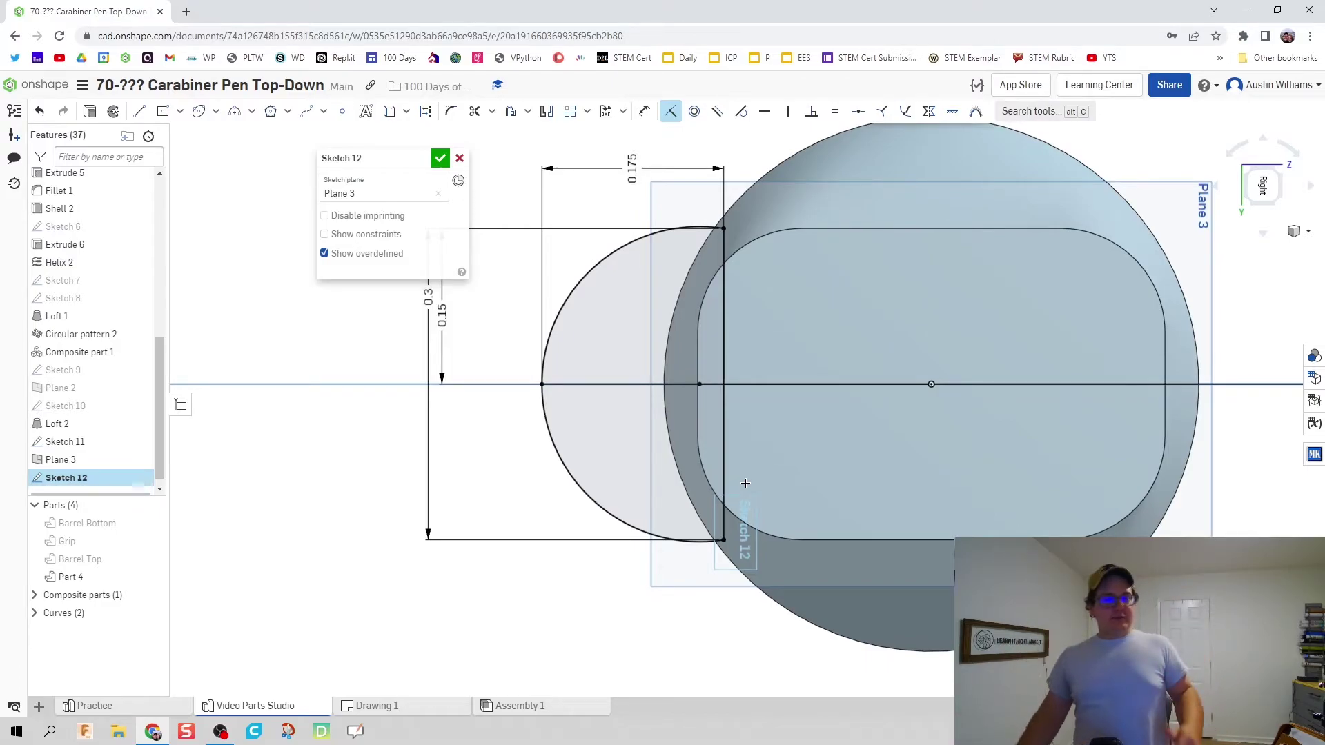
# - Draw an upper arc from the profile's top corner to the centre line and project the lower arc
pyautogui.click(235, 111)
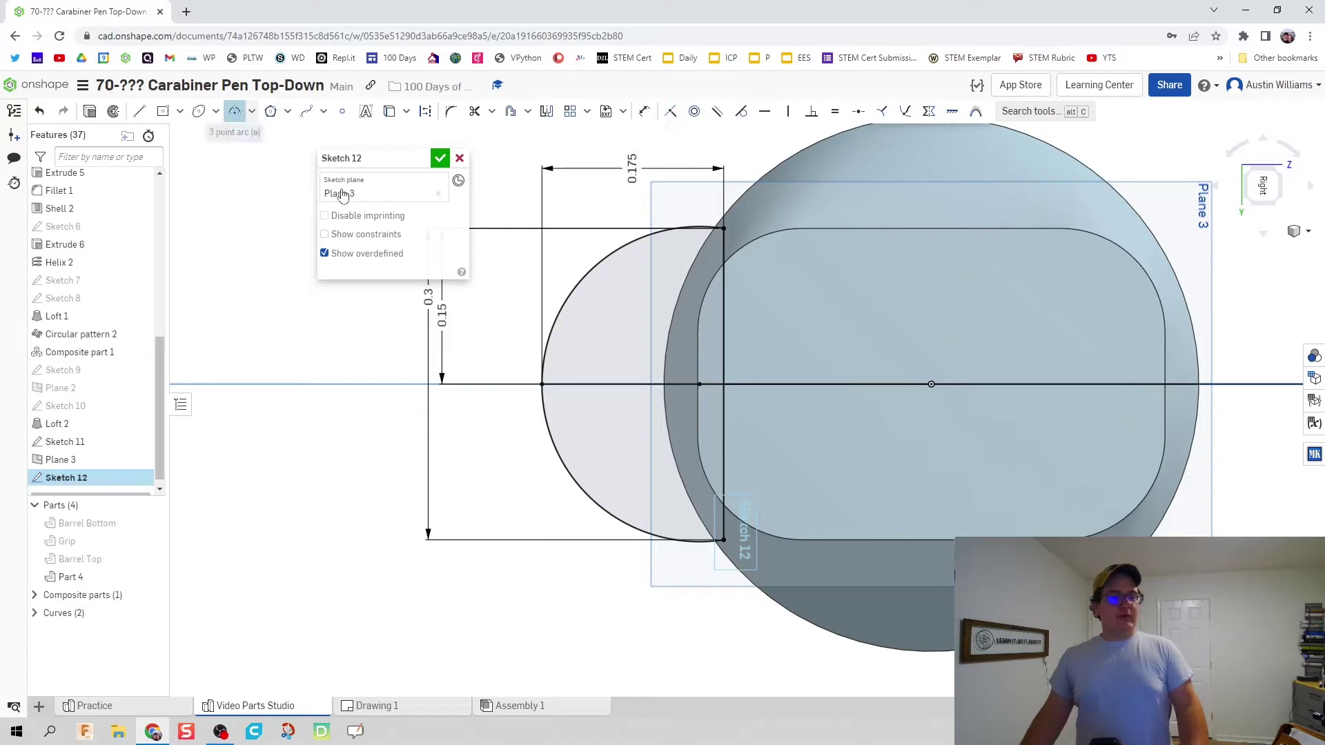
pyautogui.click(724, 229)
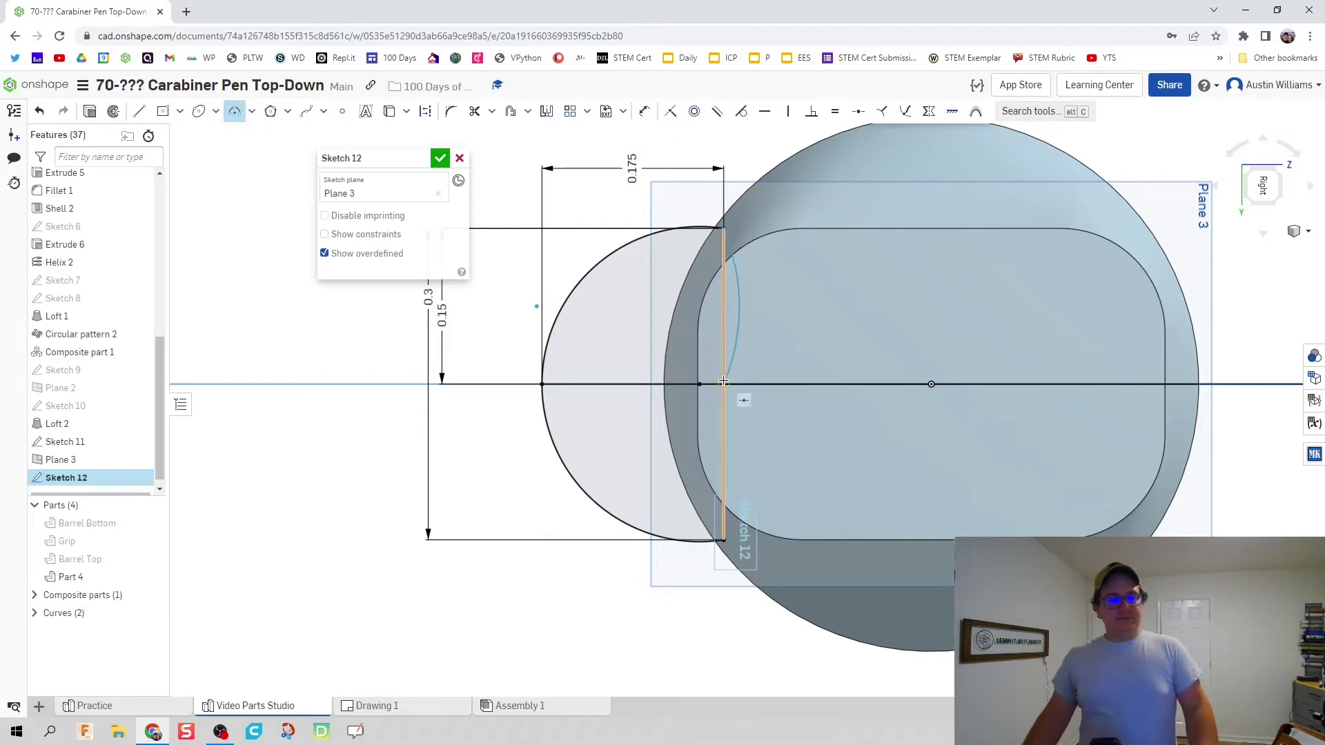
pyautogui.click(700, 384)
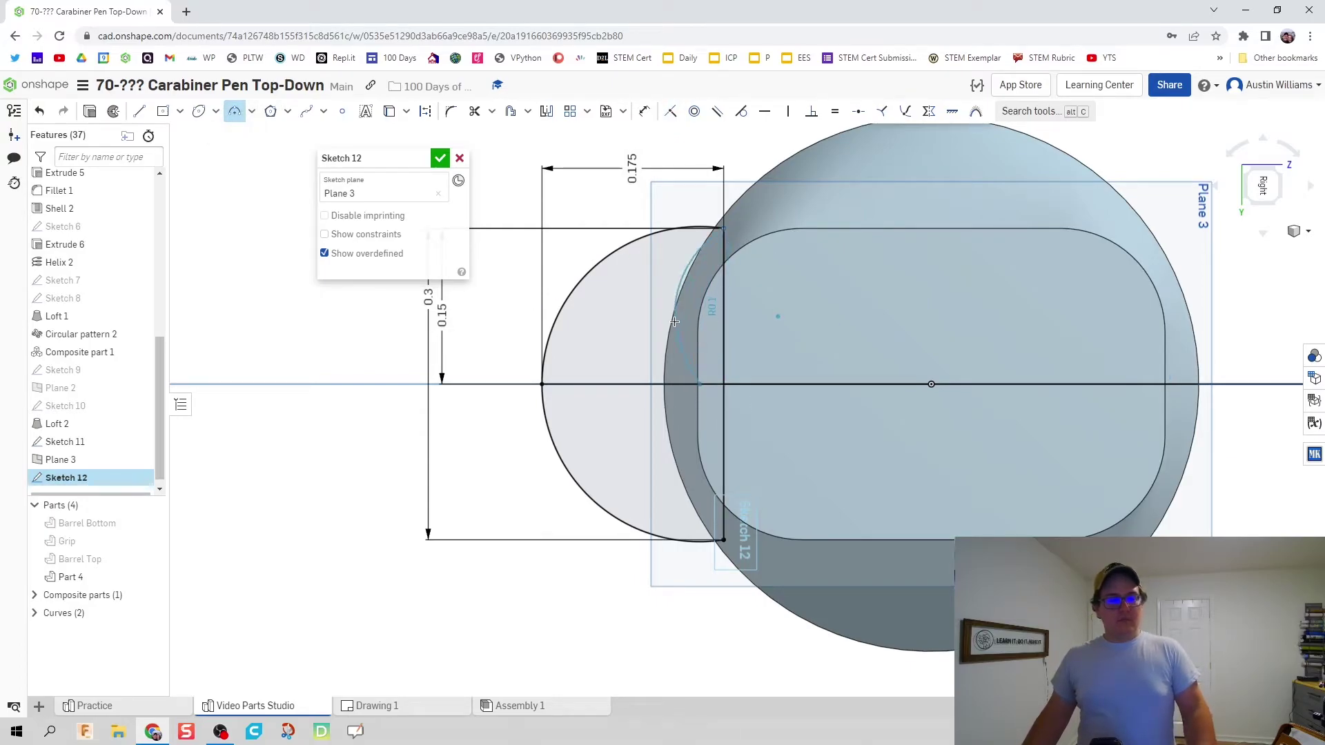
pyautogui.click(675, 322)
pyautogui.click(699, 385)
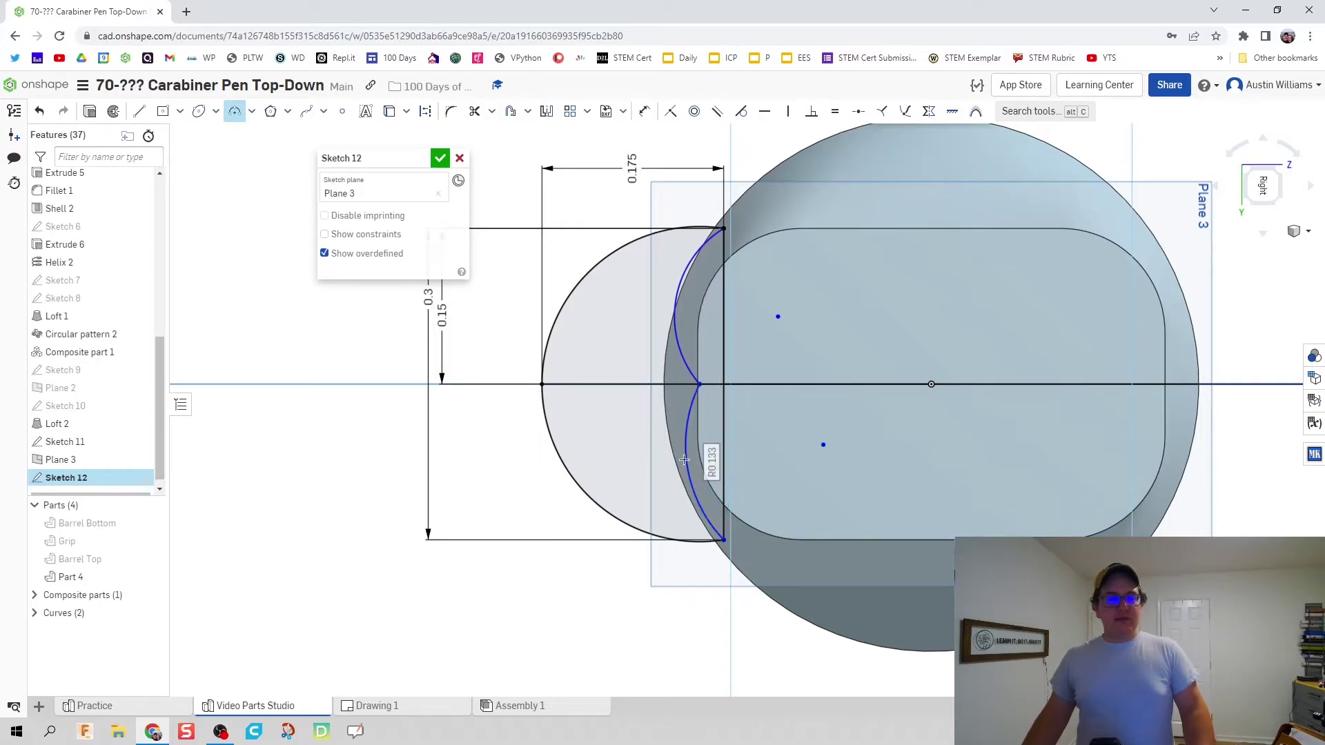
pyautogui.press('u')
pyautogui.click(685, 447)
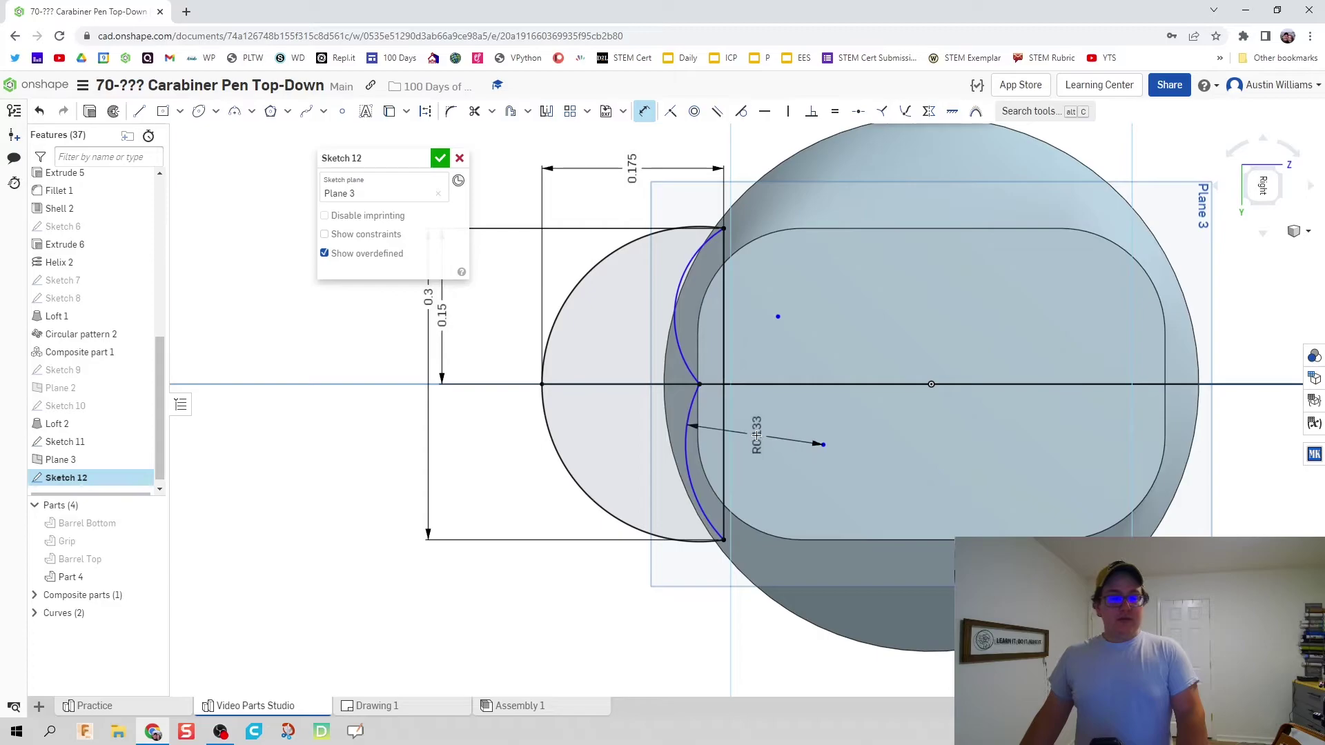
# - Set the lower arc to R0.2 and make the upper and lower arcs equal
pyautogui.doubleClick(757, 433)
pyautogui.write('0.2')
pyautogui.press('Return')
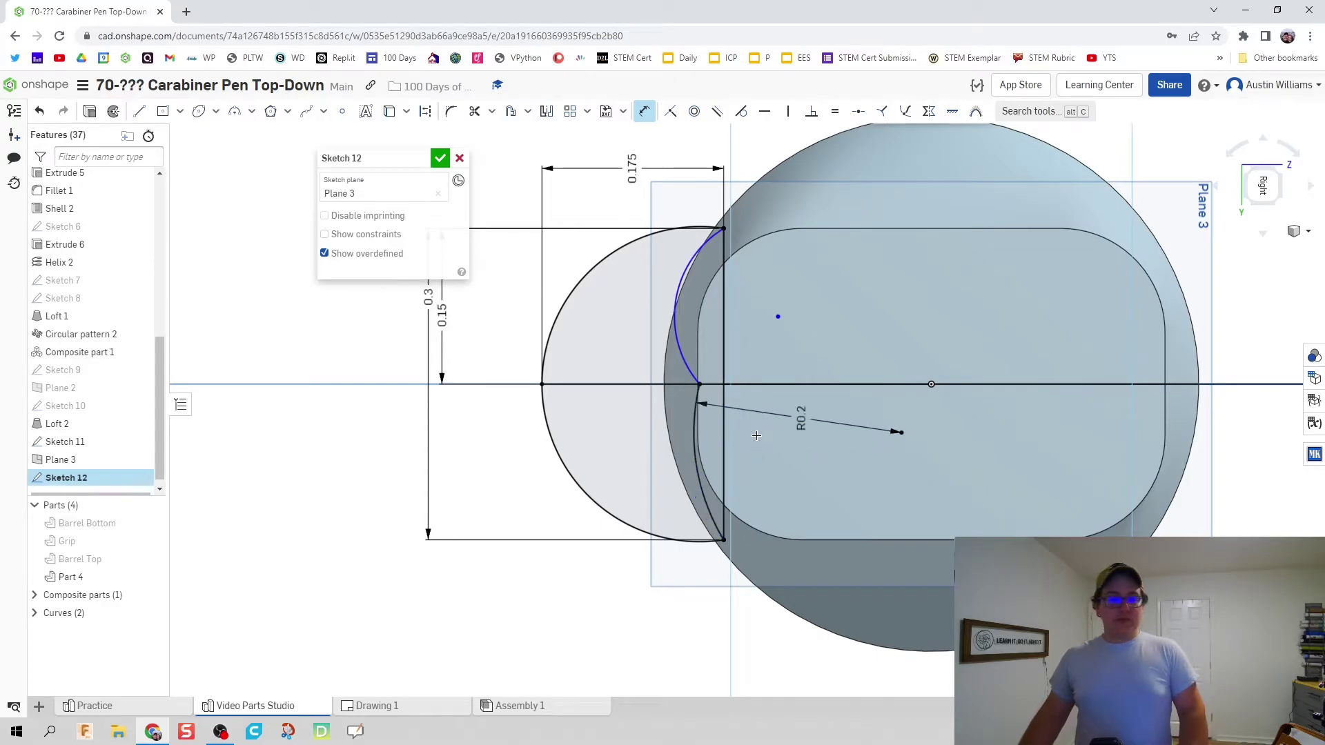
pyautogui.click(834, 111)
pyautogui.click(695, 432)
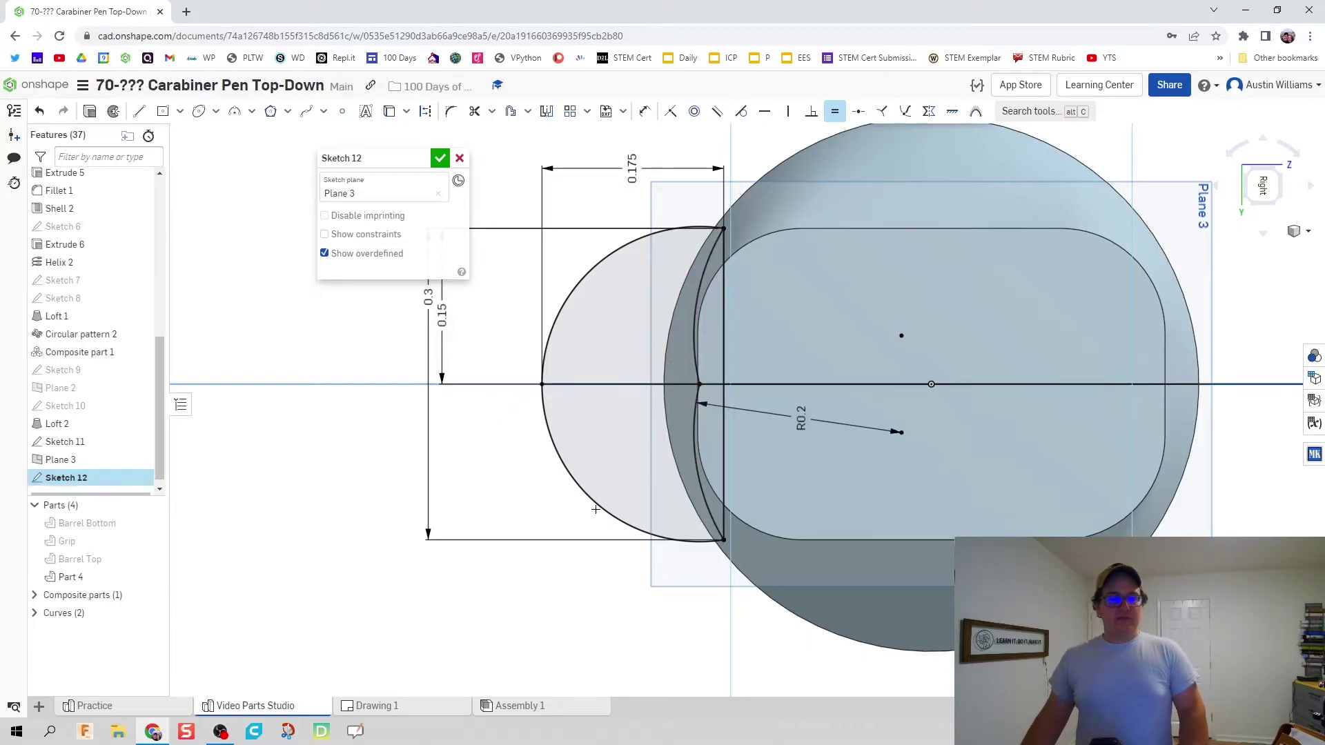
pyautogui.hotkey('shift', 'Up')
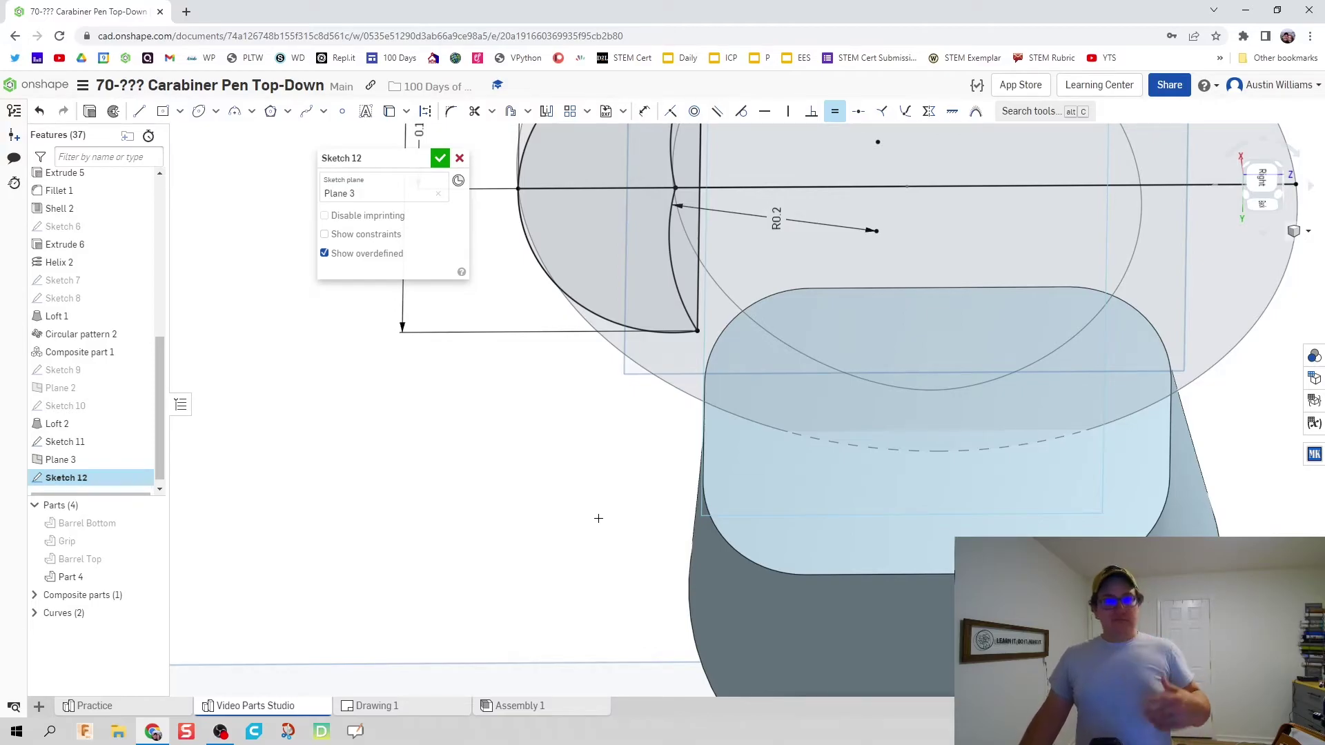
pyautogui.scroll(-2, 615, 278)
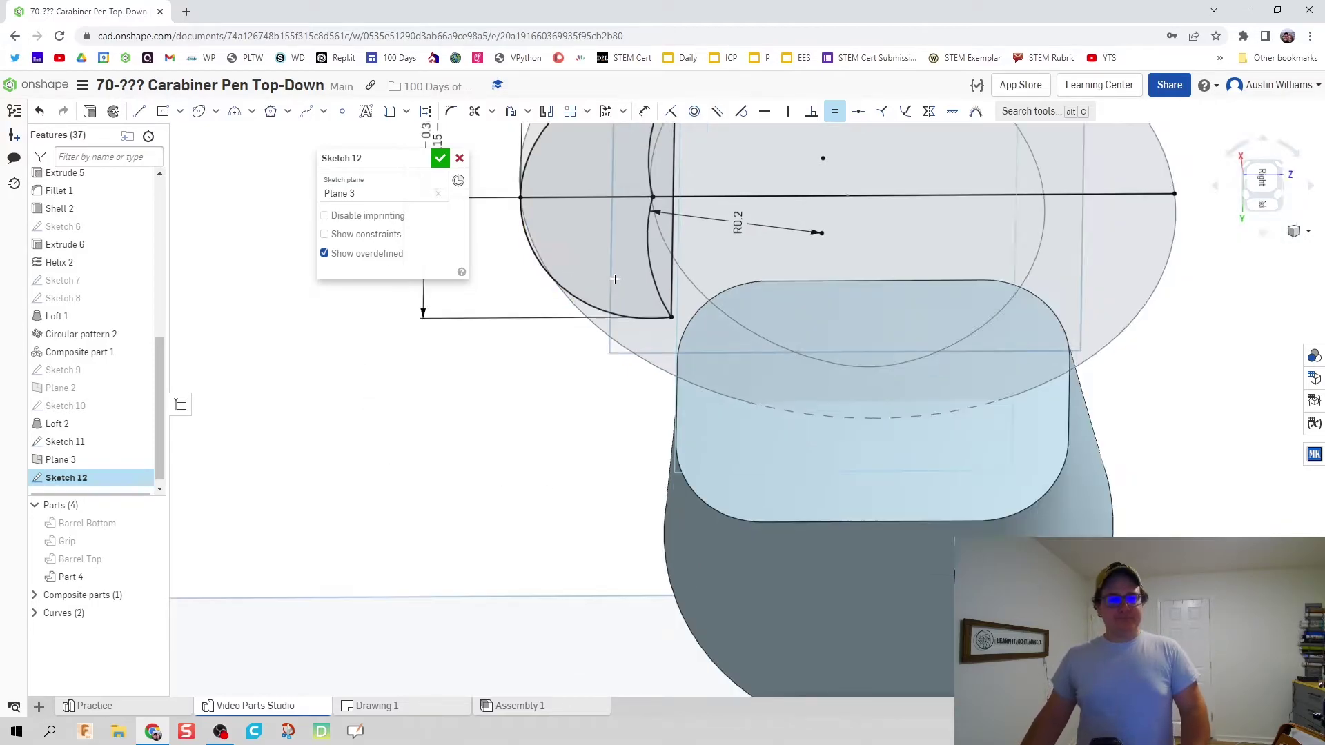
pyautogui.press('f')
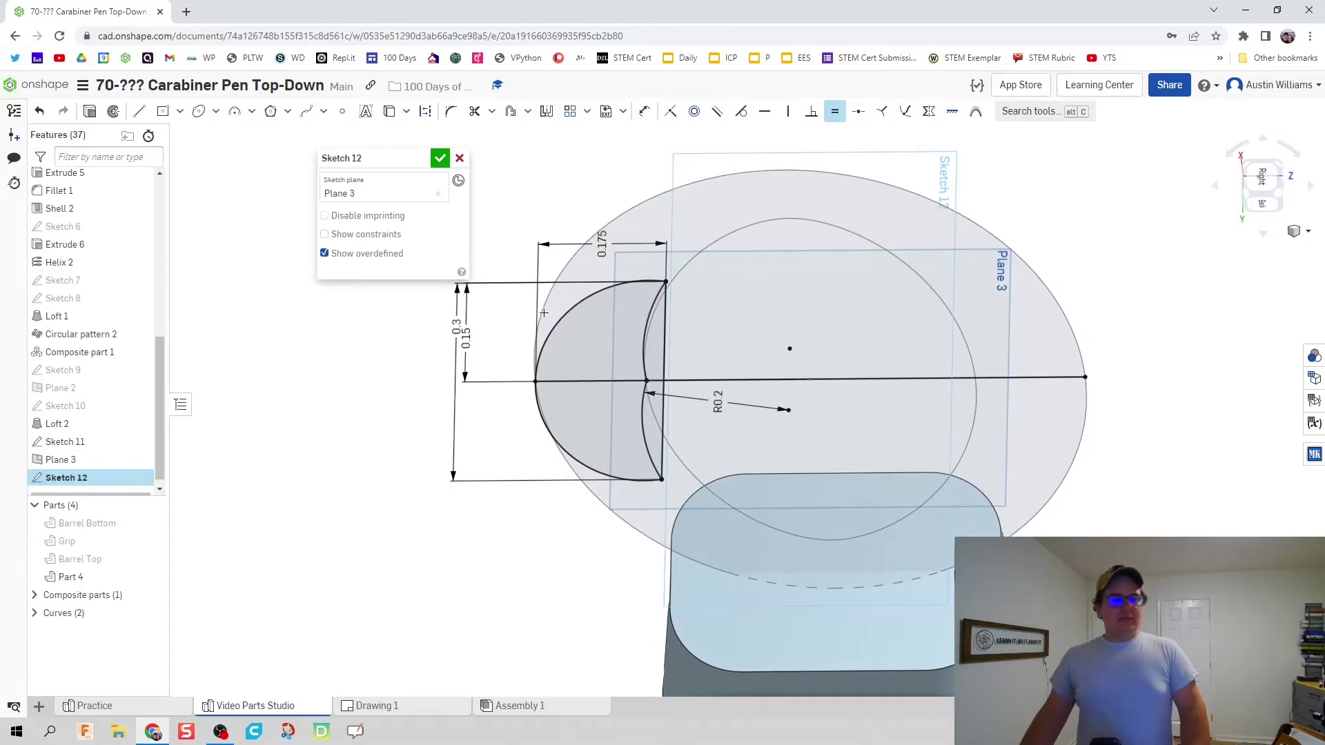
# - Finish Sketch 12 and select its two faces as the sweep profiles
pyautogui.click(438, 160)
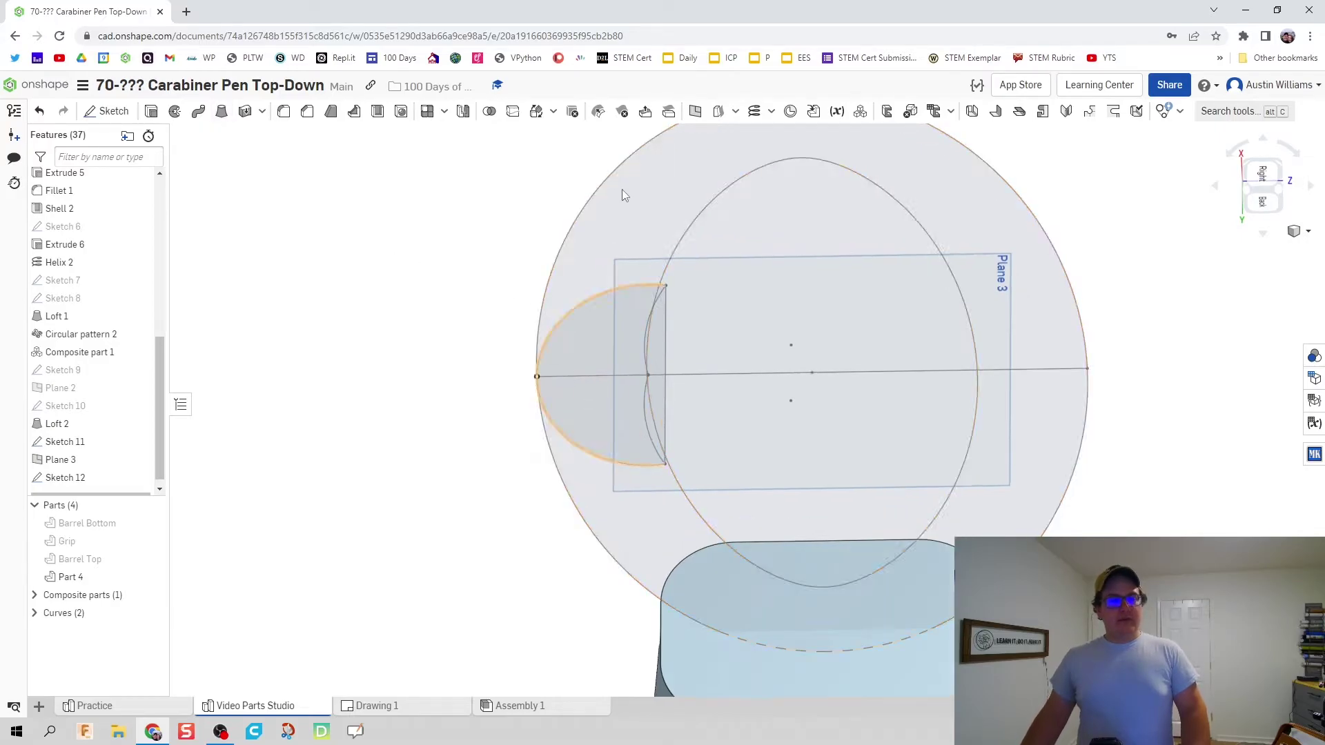
pyautogui.click(199, 113)
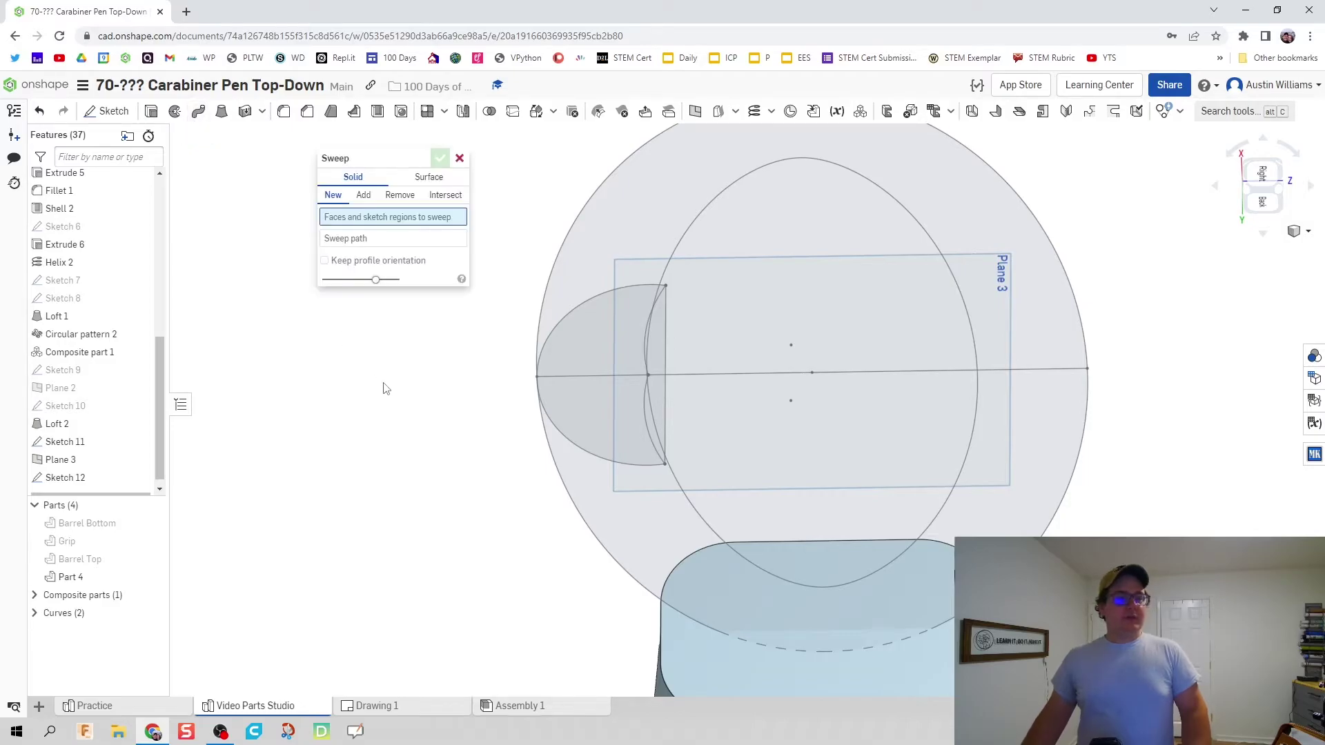
pyautogui.moveTo(381, 384); pyautogui.dragTo(610, 407, button='right')
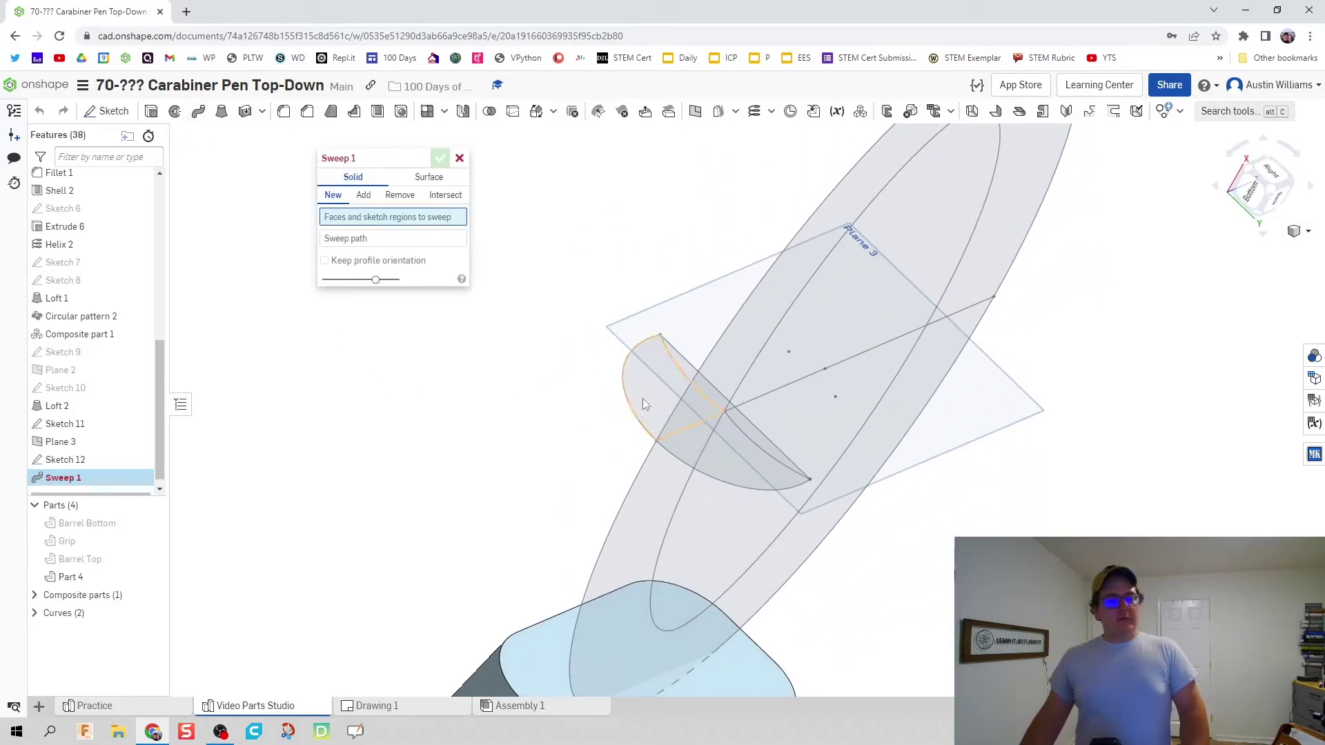
pyautogui.click(642, 402)
pyautogui.click(714, 460)
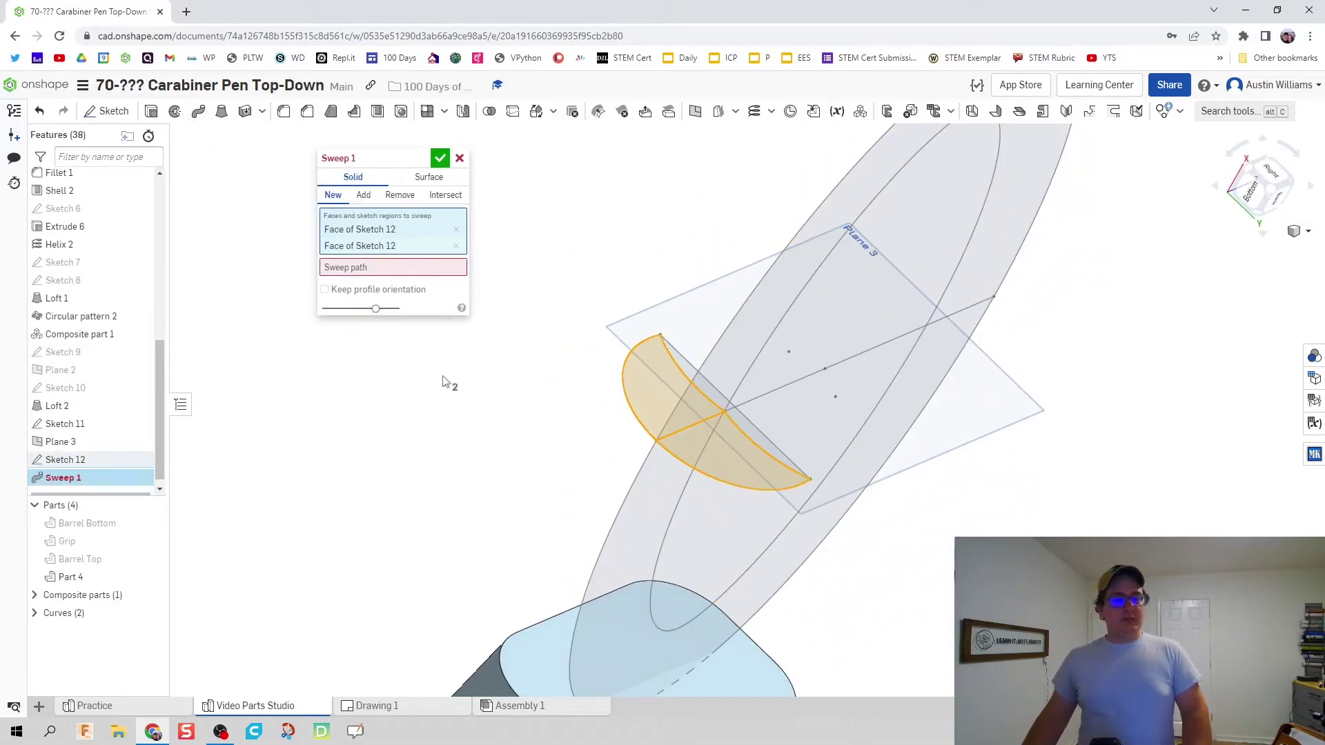
pyautogui.click(405, 269)
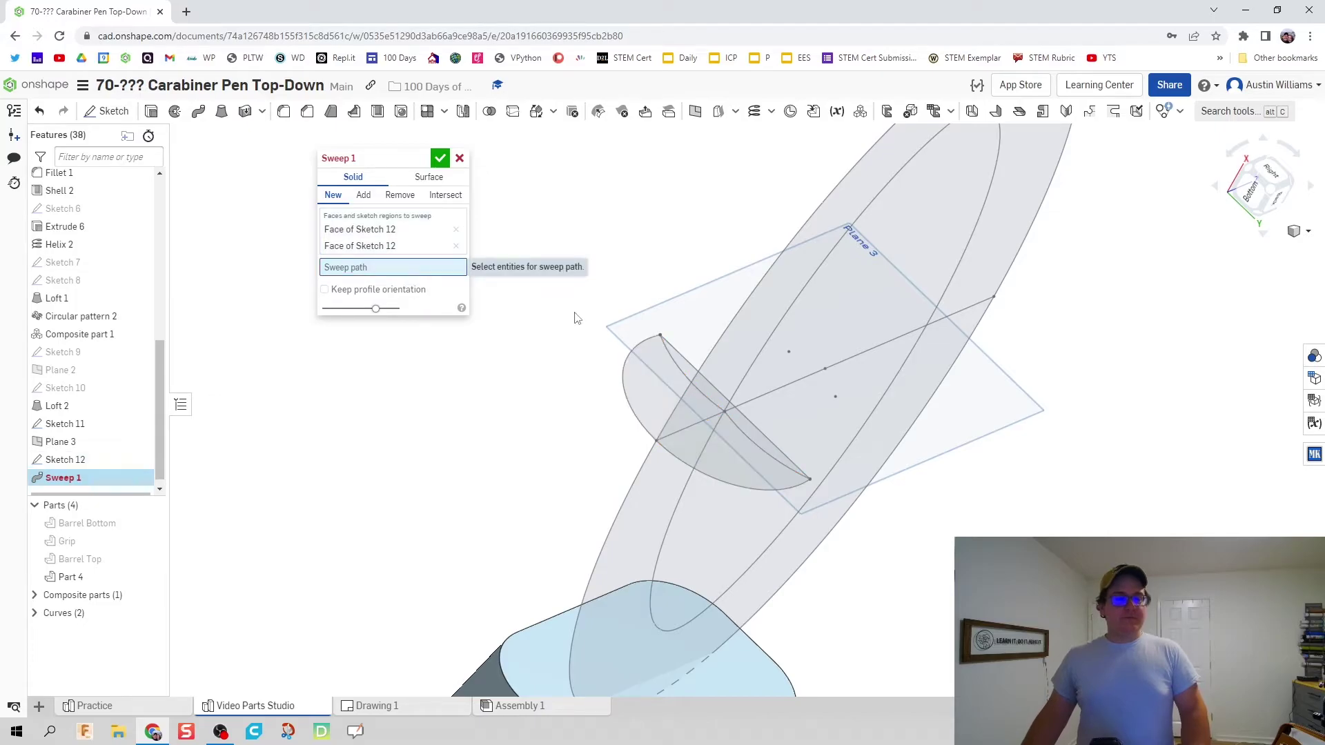
# - Sweep the profiles along the Sketch 11 loop, adding the oval ring to Part 4
pyautogui.click(716, 342)
pyautogui.moveTo(591, 342)
pyautogui.mouseDown(button='right')
pyautogui.moveTo(570, 336)
pyautogui.moveTo(587, 327)
pyautogui.mouseUp(button='right')
pyautogui.scroll(-3, 573, 338)
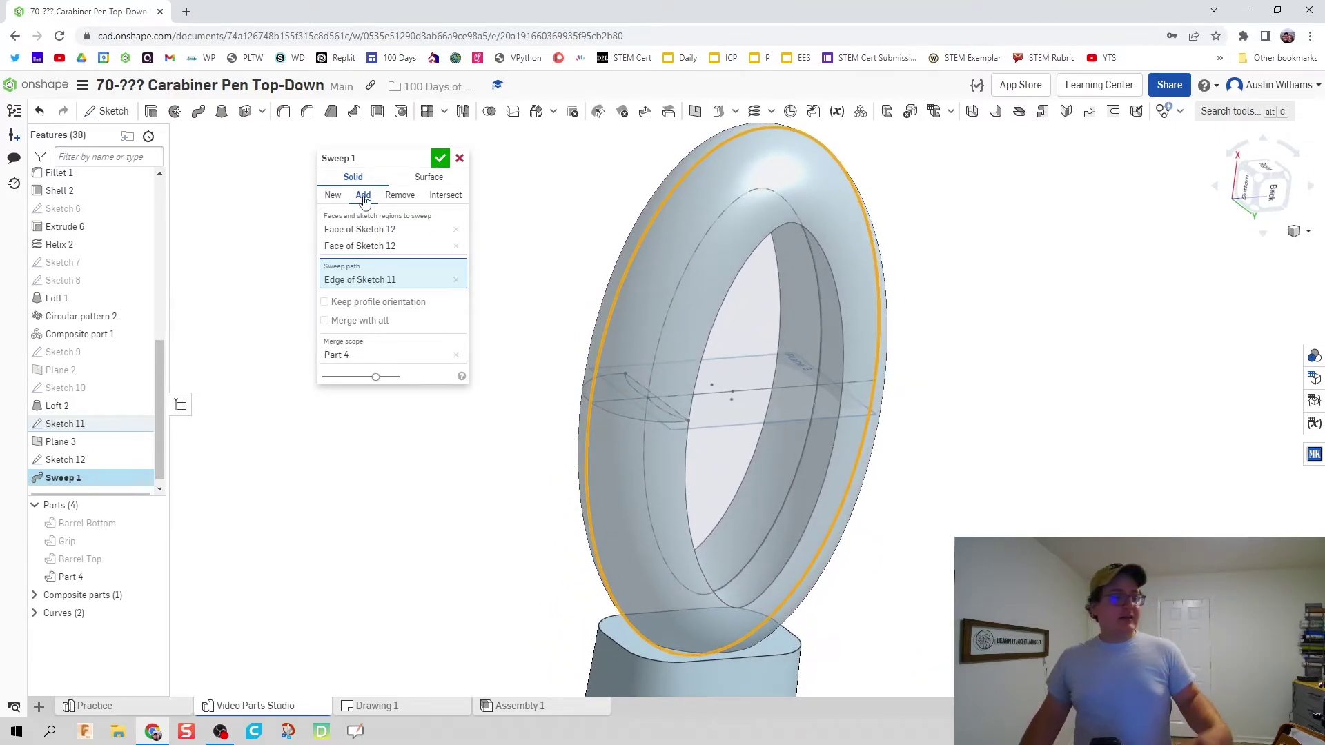
pyautogui.click(439, 159)
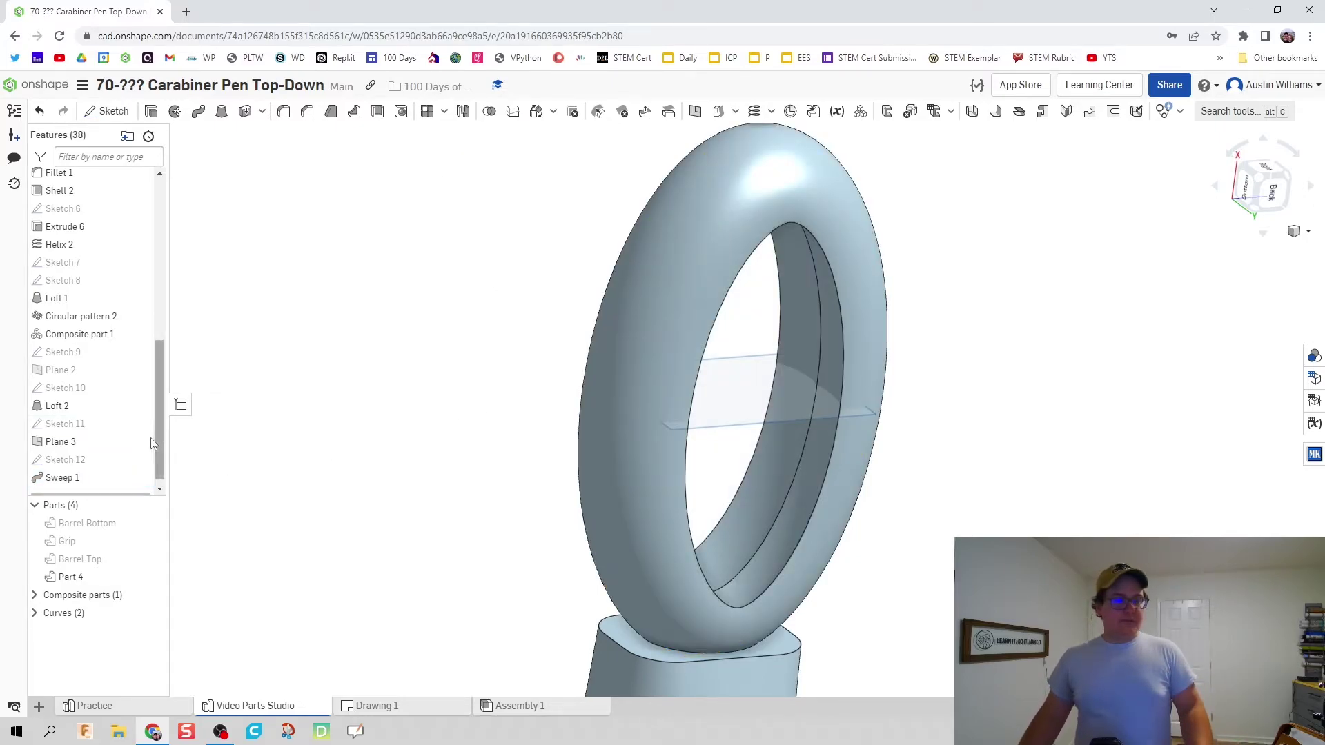
pyautogui.scroll(-2, 564, 459)
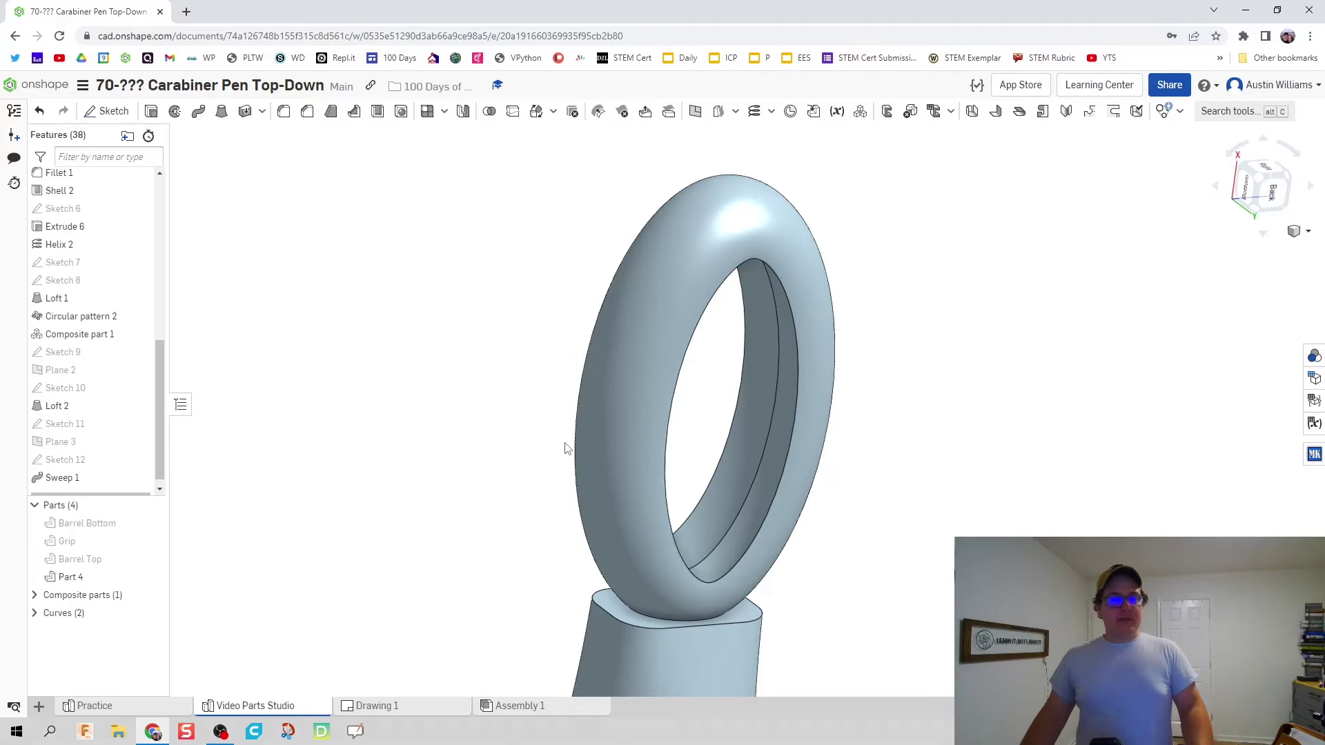
pyautogui.moveTo(567, 448)
pyautogui.mouseDown(button='right')
pyautogui.moveTo(562, 420)
pyautogui.moveTo(576, 443)
pyautogui.mouseUp(button='right')
pyautogui.scroll(-2, 570, 412)
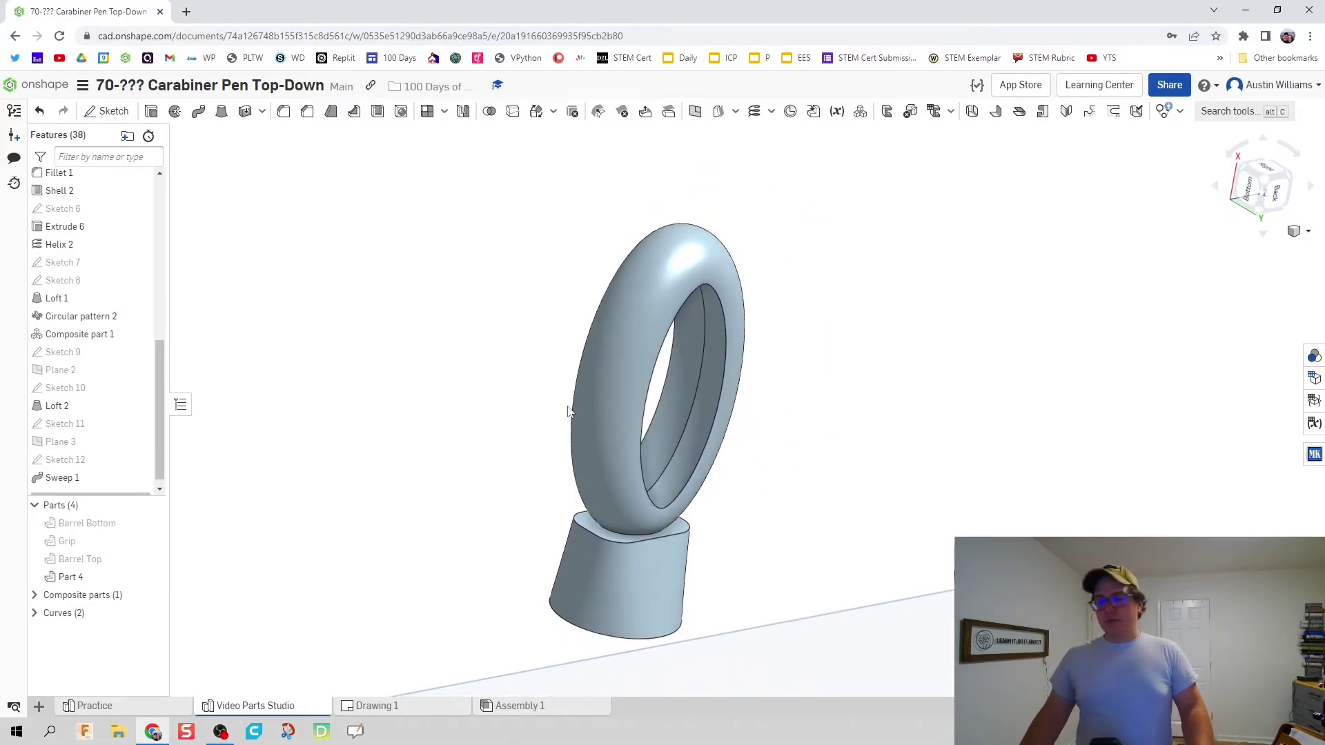
pyautogui.scroll(1, 569, 412)
pyautogui.scroll(1, 536, 430)
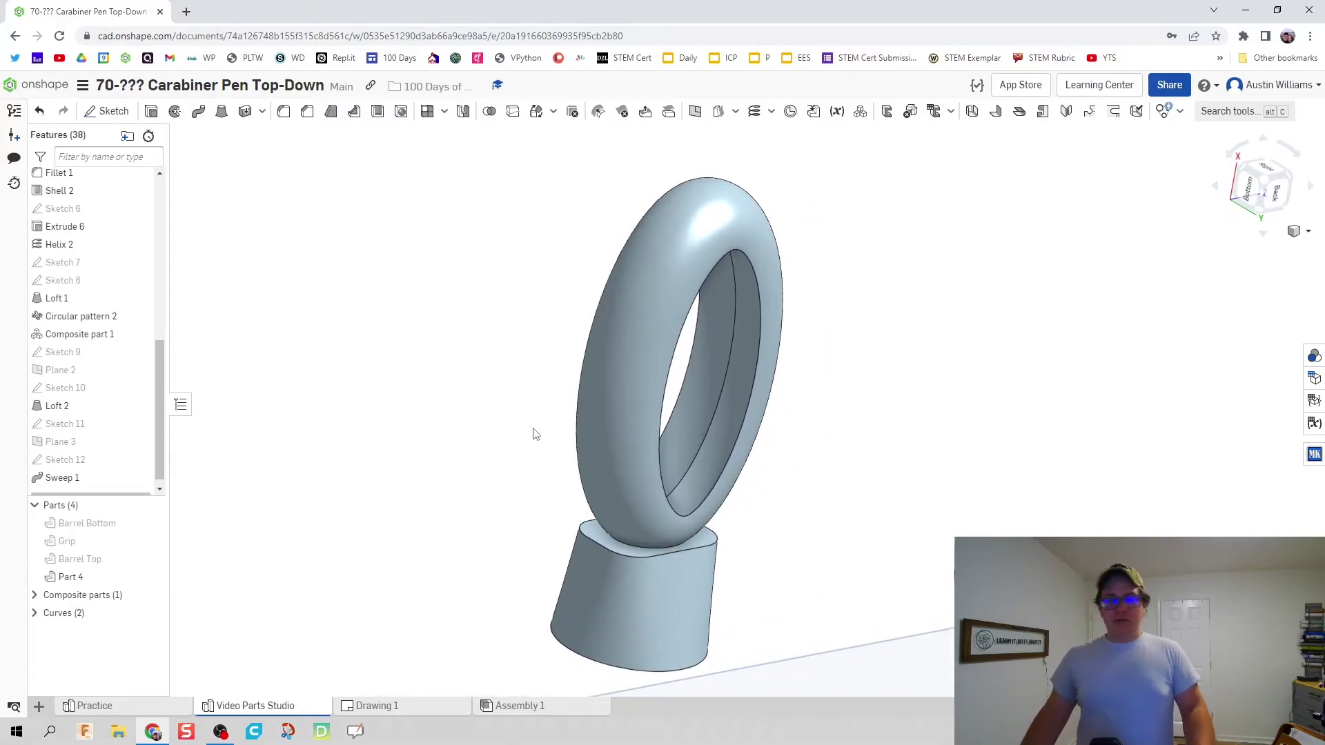
# - Extrude the base's top face Up to face, ending at the Sweep 1 ring's underside
pyautogui.click(152, 112)
pyautogui.scroll(5, 619, 558)
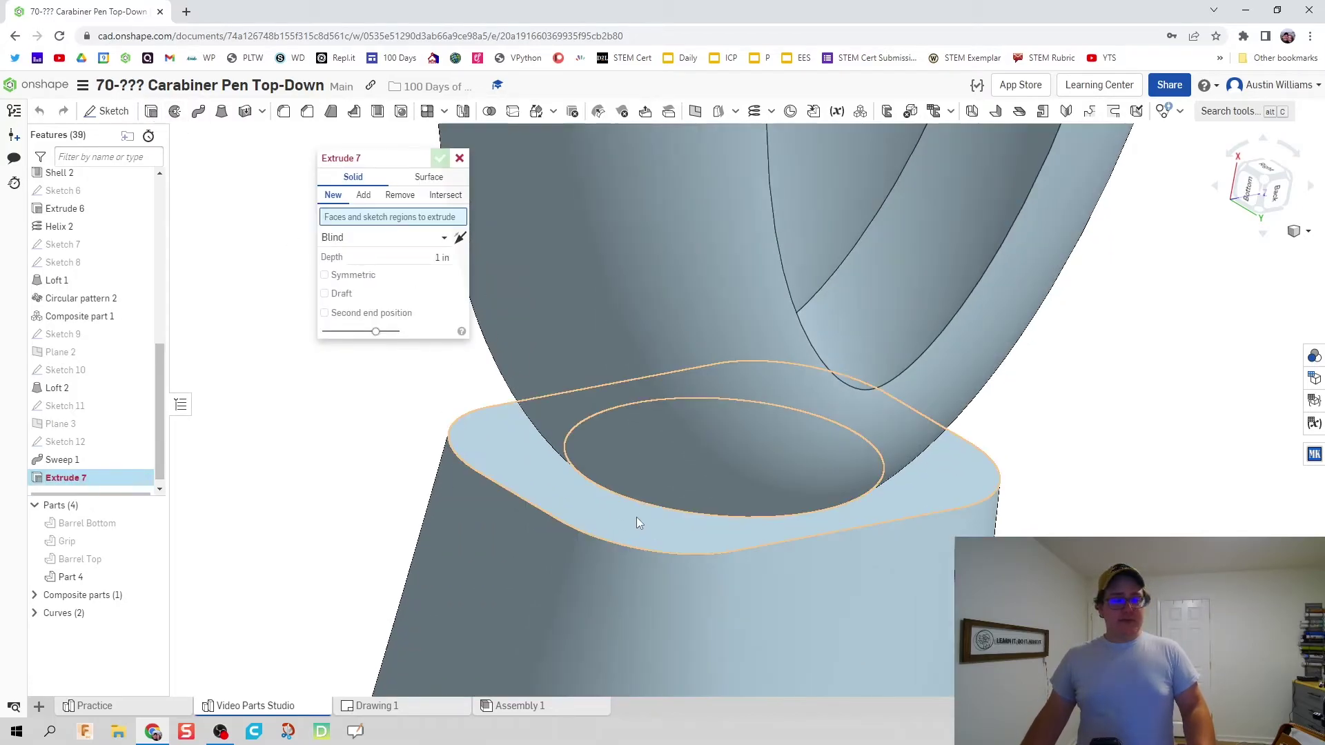
pyautogui.click(636, 517)
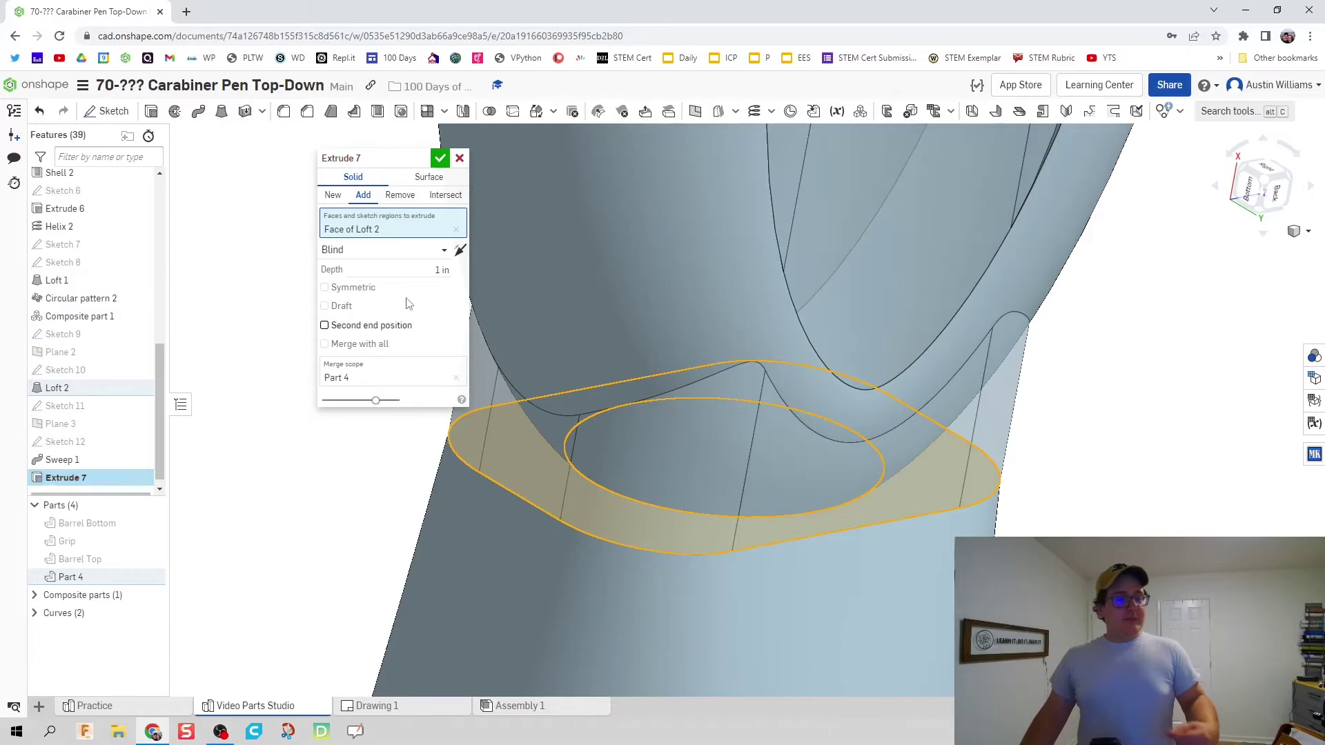
pyautogui.click(392, 251)
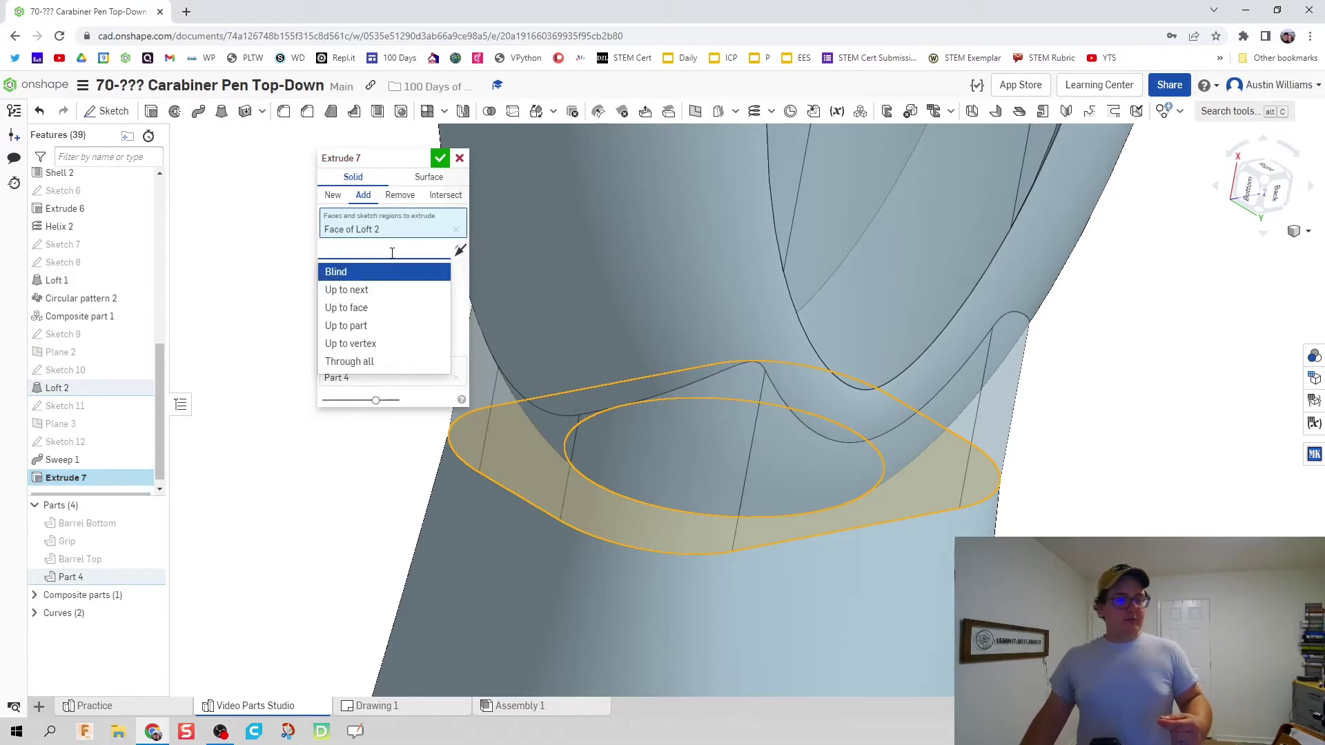
pyautogui.click(392, 309)
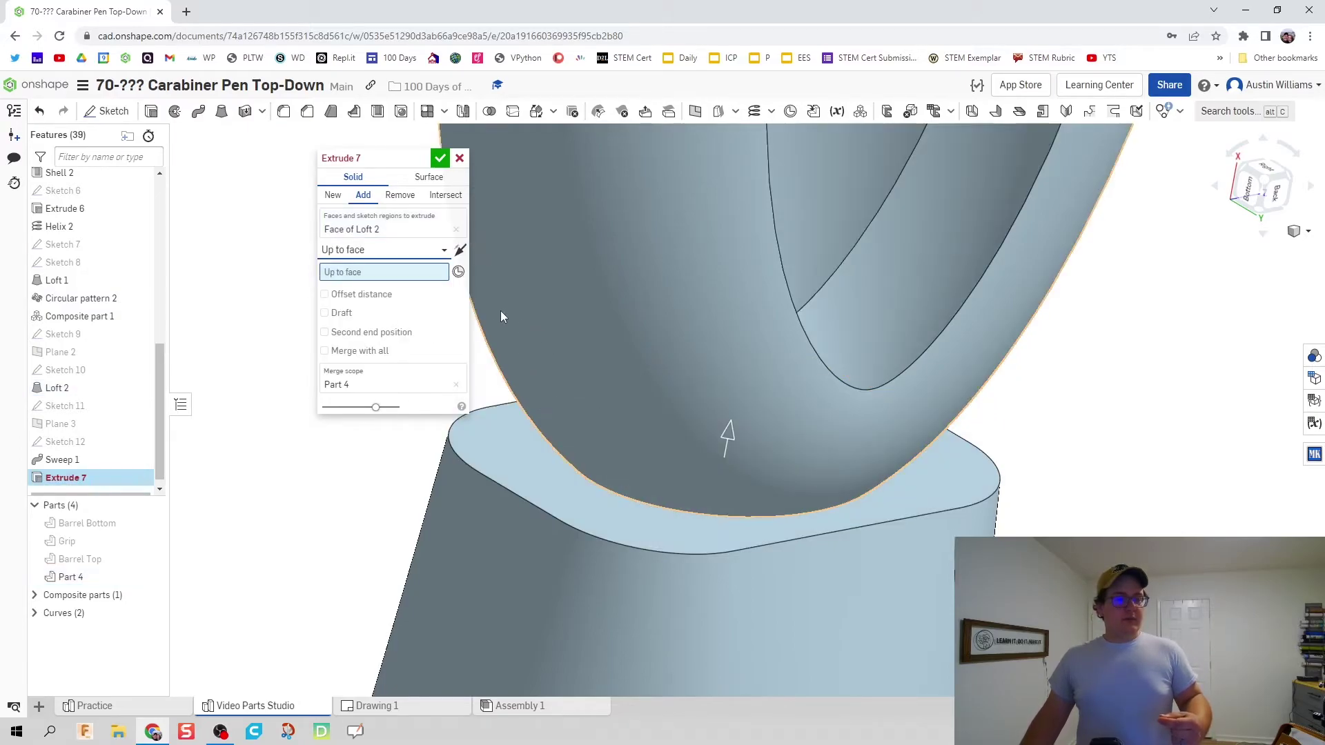
pyautogui.click(588, 319)
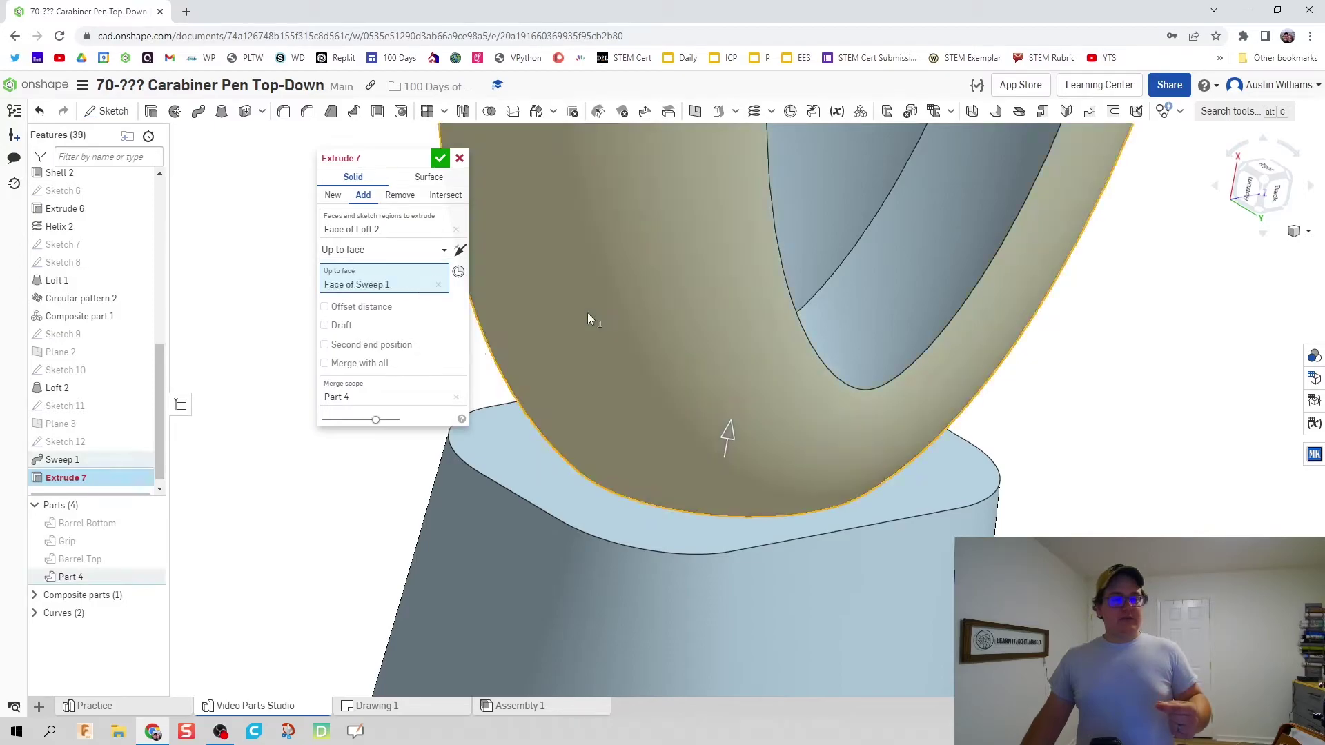
pyautogui.scroll(-5, 586, 317)
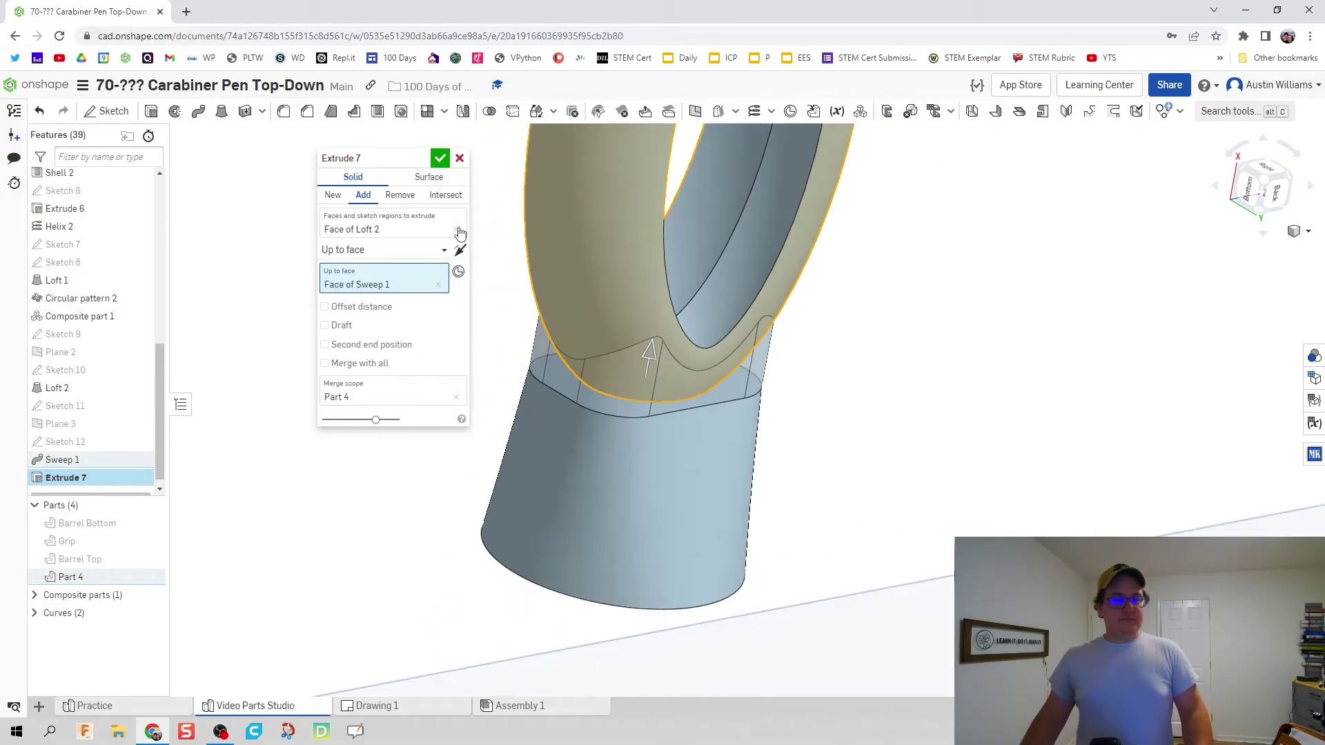
pyautogui.click(440, 158)
pyautogui.moveTo(497, 349); pyautogui.dragTo(861, 500, button='right')
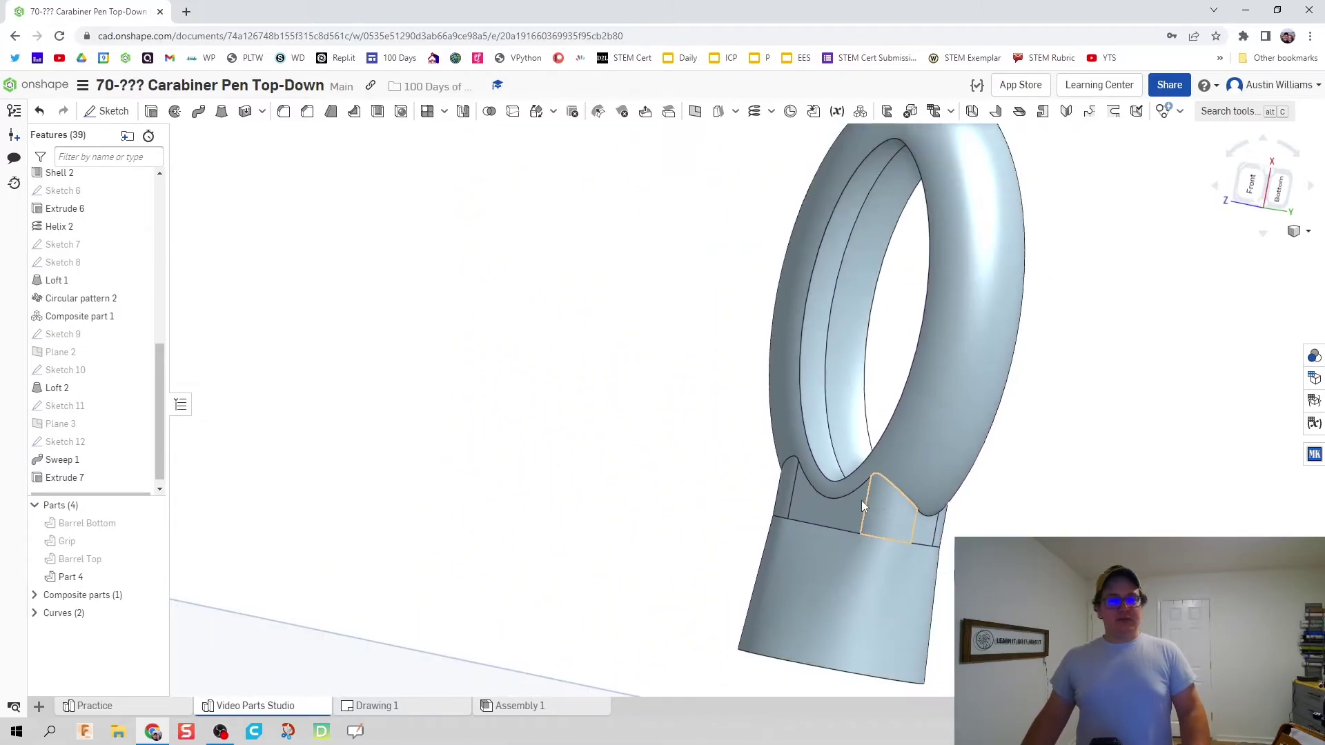
pyautogui.hotkey('shift', '2')
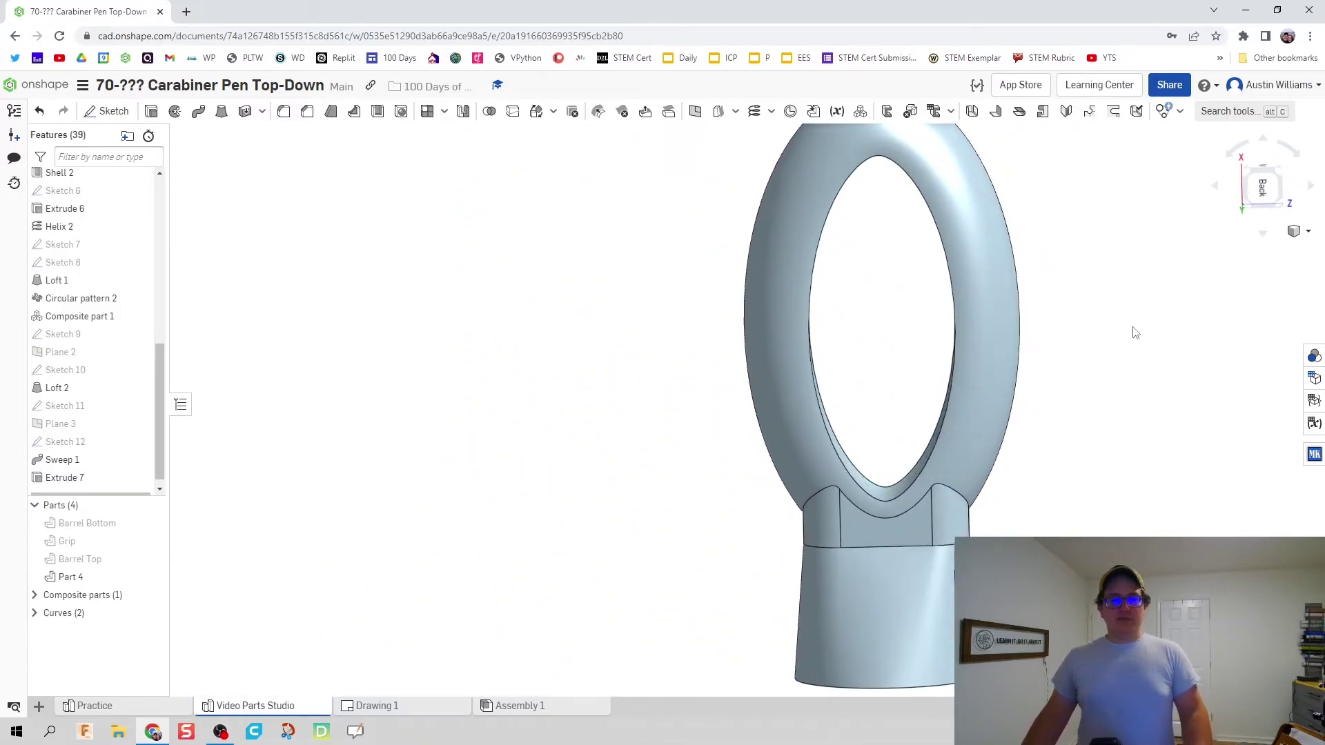
pyautogui.scroll(-1, 137, 423)
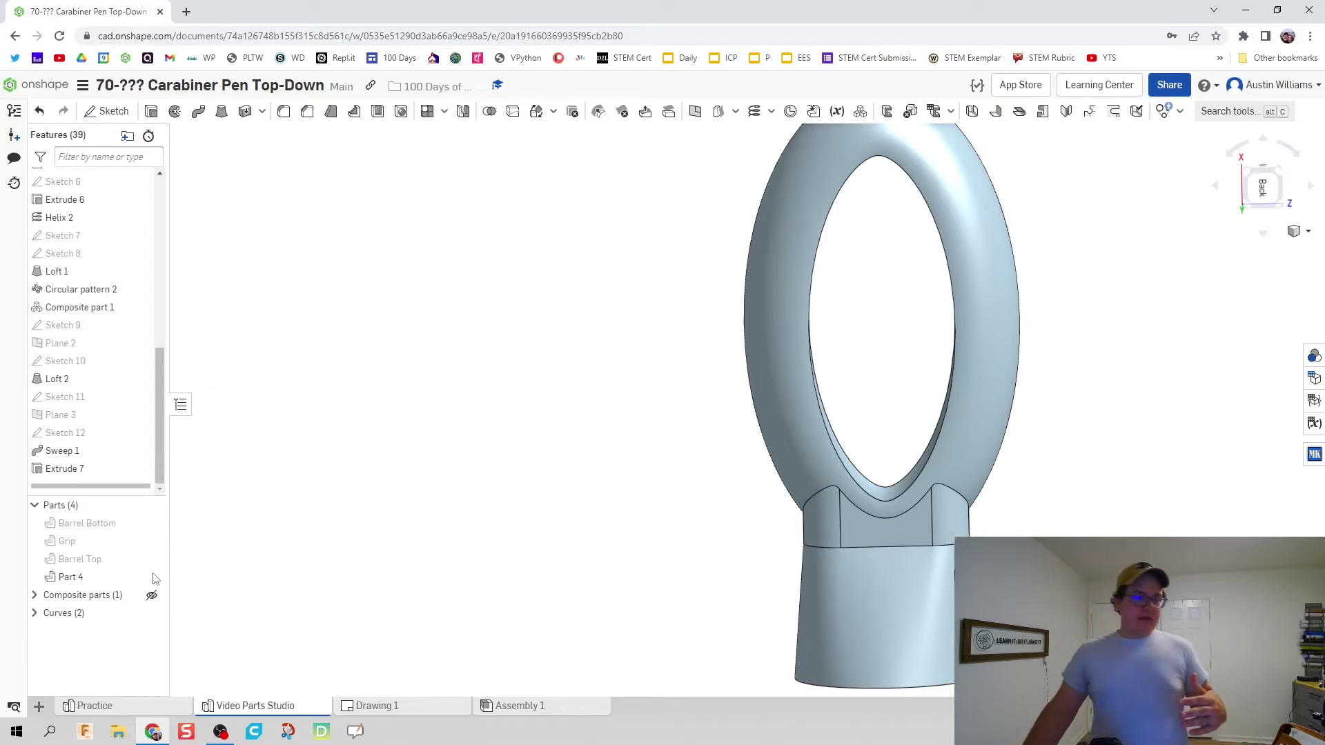
# - Hide Part 4, show Sketch 11, and start Sketch 13 on the ellipse face
pyautogui.click(151, 577)
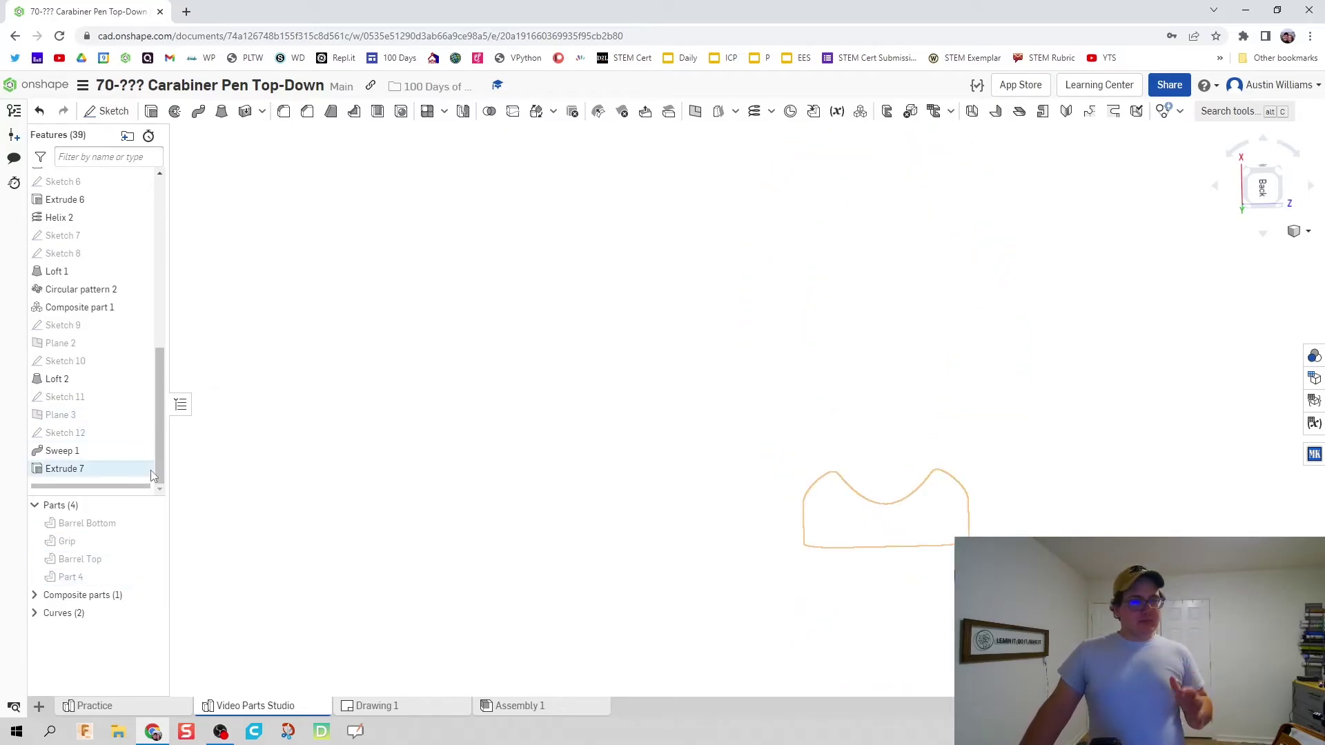
pyautogui.click(139, 397)
pyautogui.moveTo(671, 373); pyautogui.dragTo(565, 409, button='middle')
pyautogui.click(106, 111)
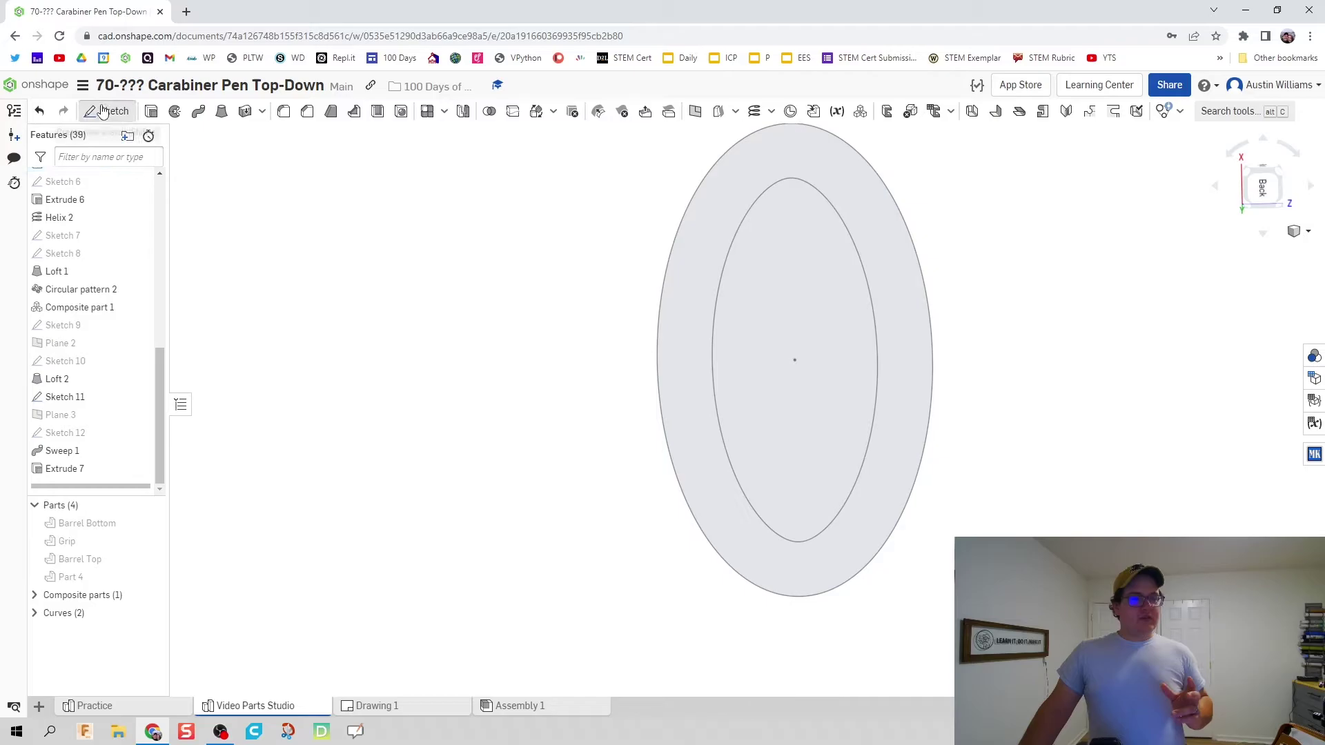
pyautogui.click(676, 307)
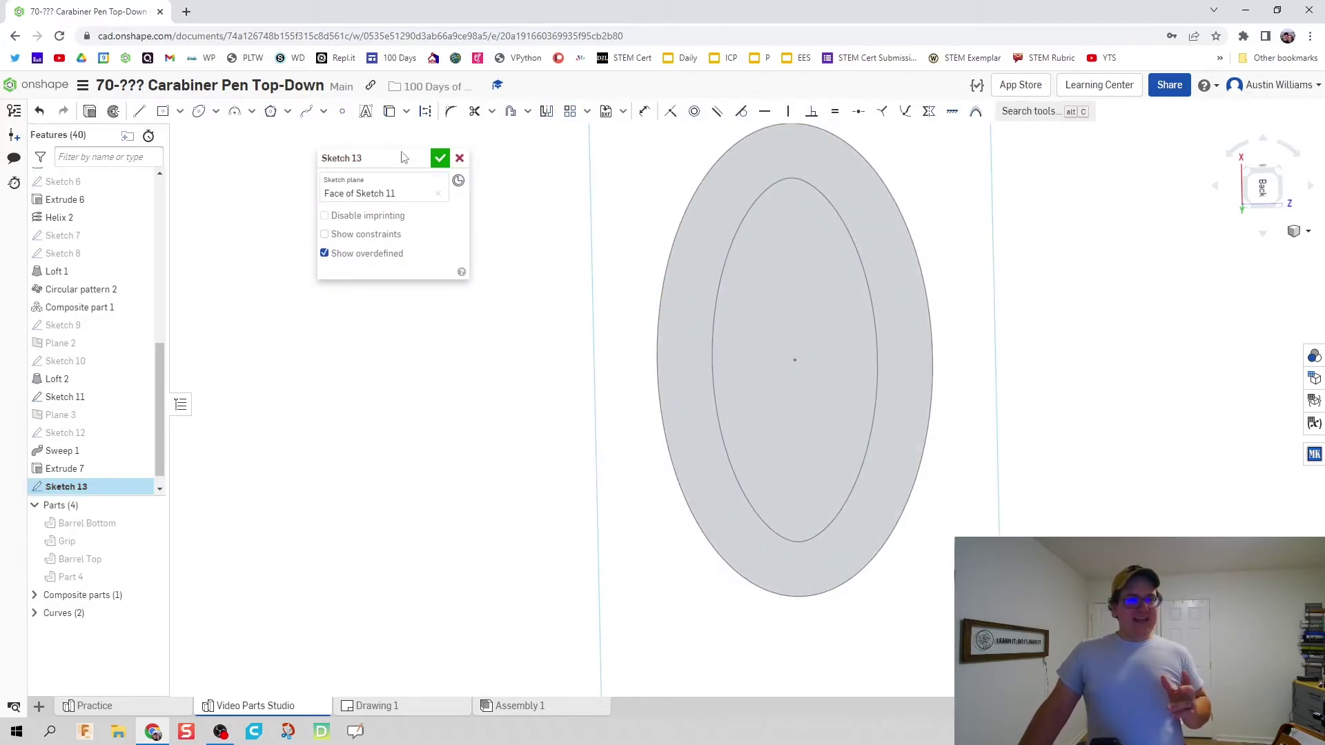
# - Project the outer and inner ellipse edges into Sketch 13
pyautogui.click(389, 111)
pyautogui.click(695, 307)
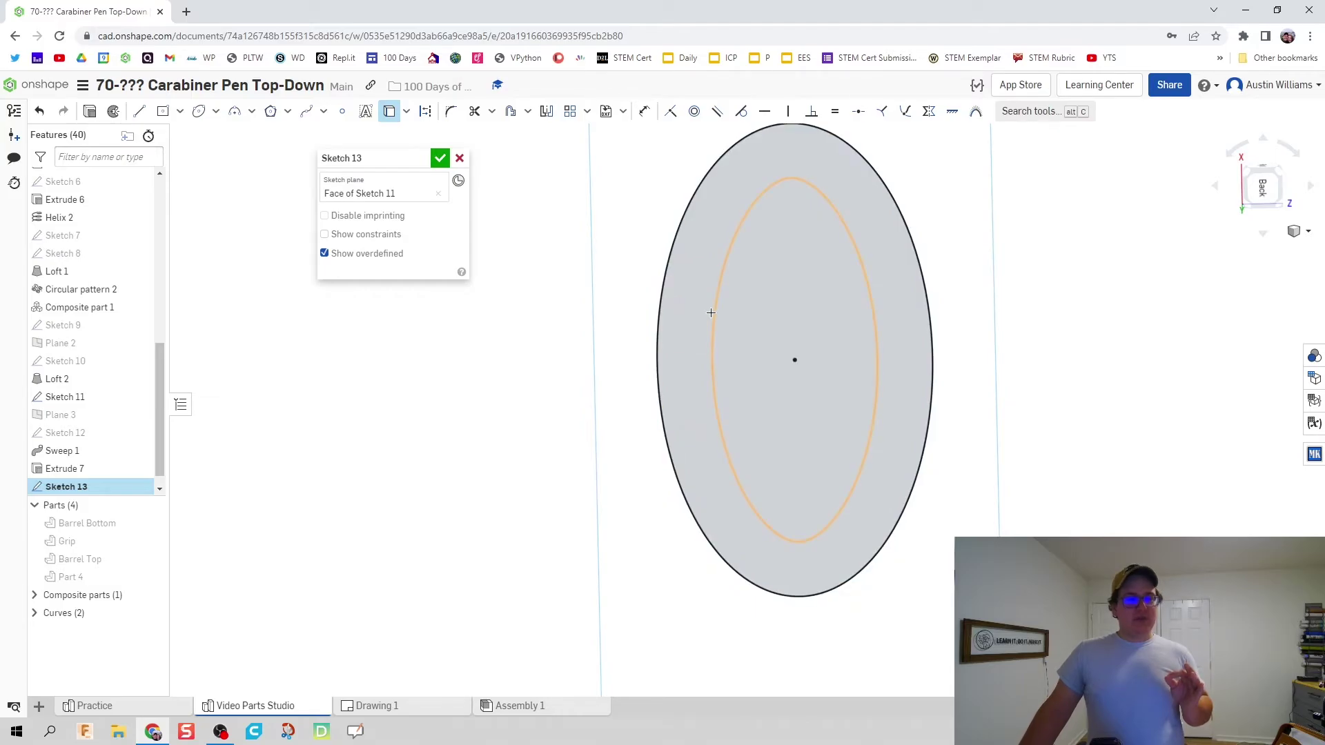
pyautogui.click(713, 316)
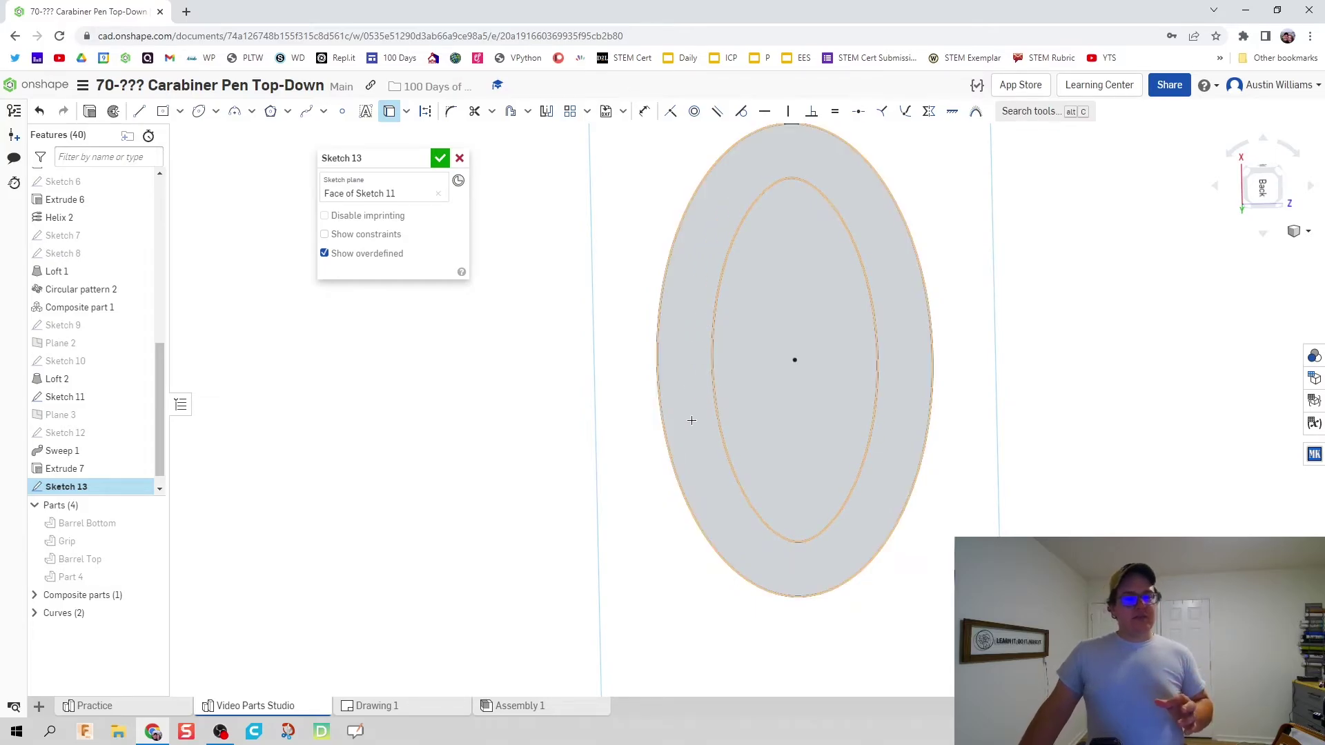
pyautogui.scroll(1, 731, 386)
pyautogui.scroll(-1, 749, 366)
pyautogui.moveTo(718, 379); pyautogui.dragTo(707, 378, button='middle')
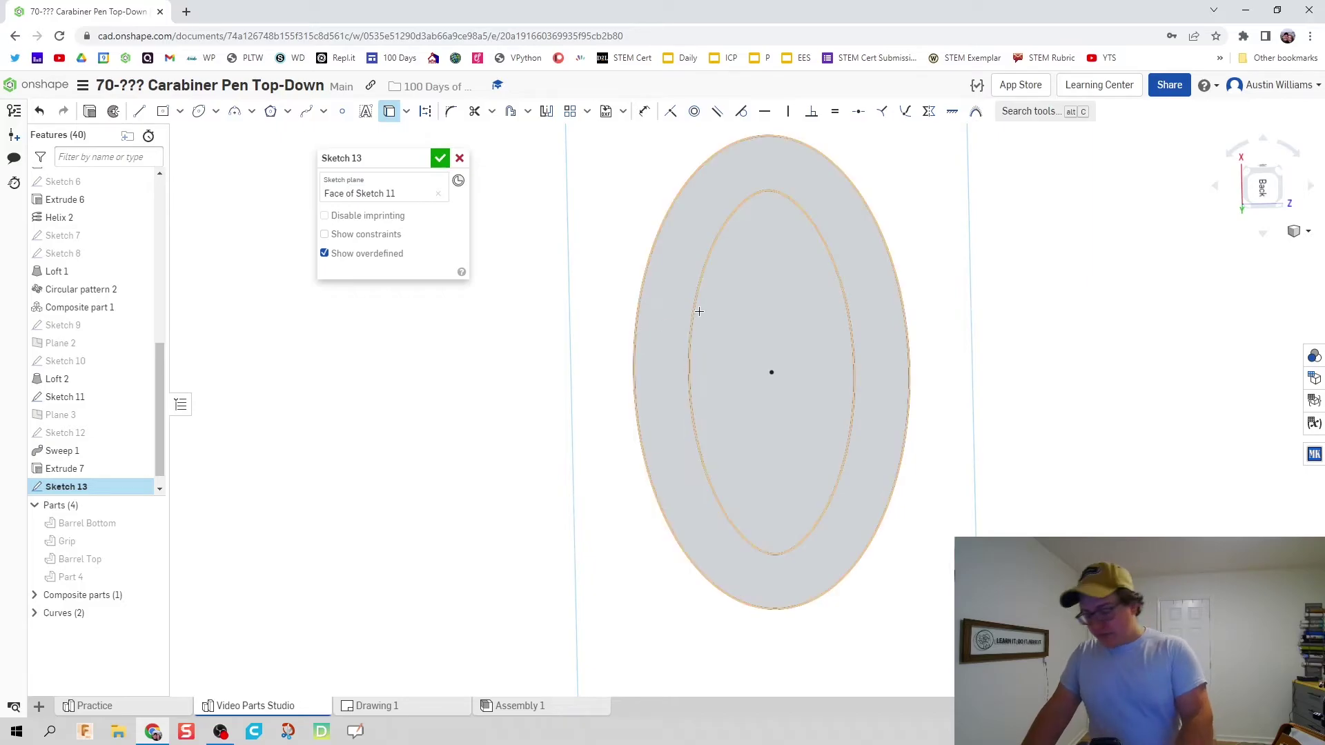
# - Draw horizontal lines from the ellipse's top and bottom points extending left
pyautogui.press('l')
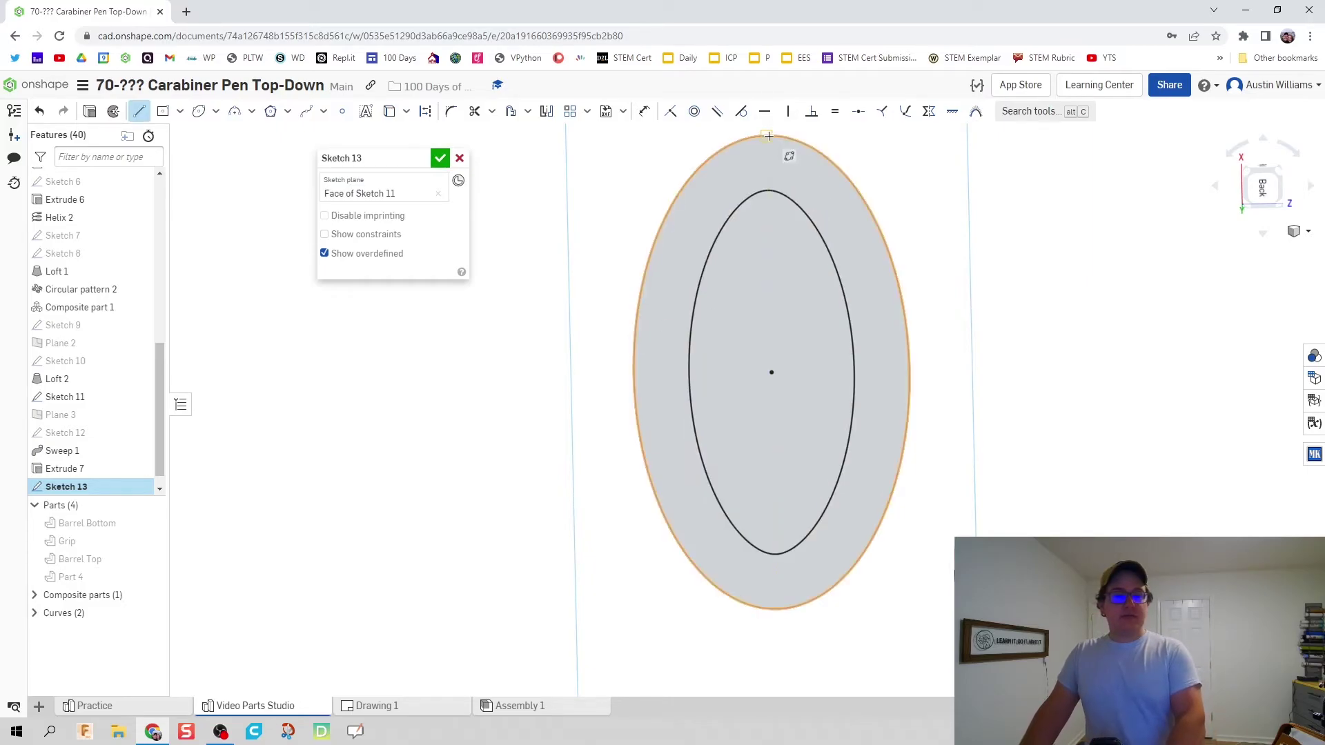
pyautogui.click(765, 136)
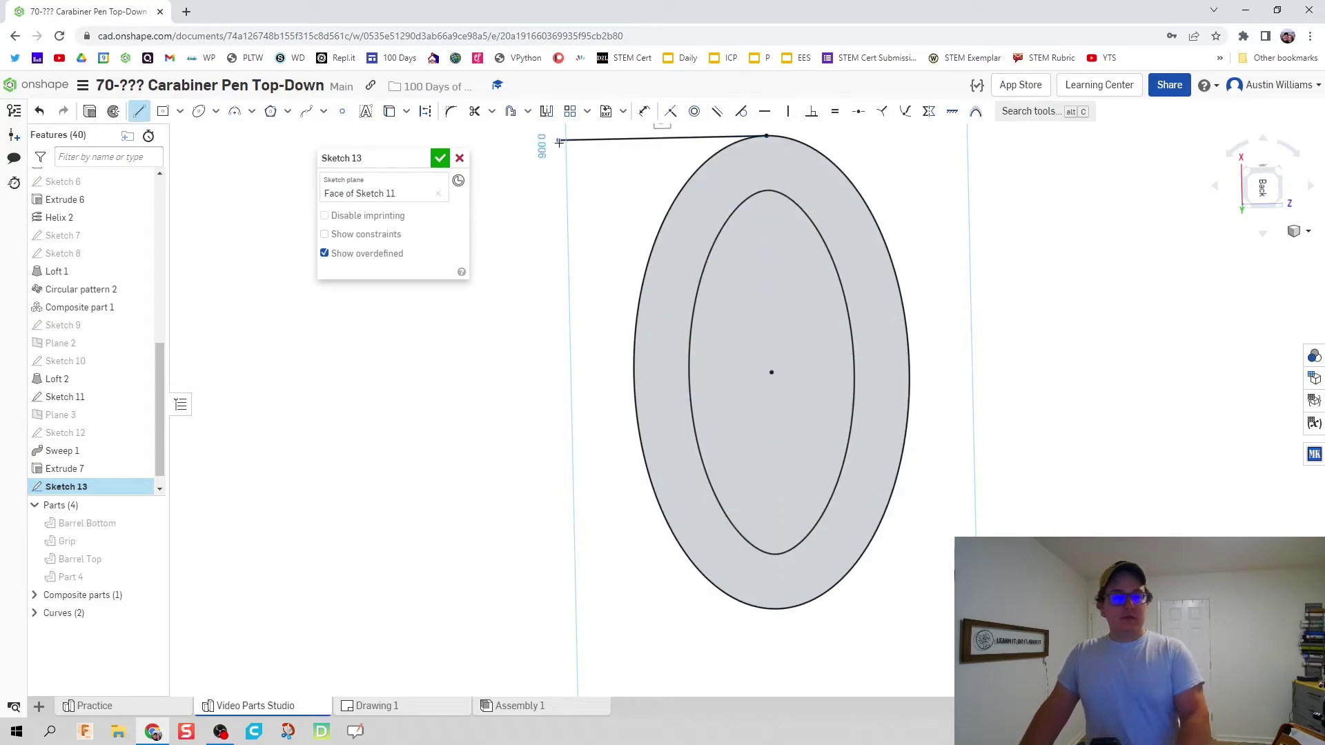
pyautogui.click(559, 141)
pyautogui.press('Escape')
pyautogui.press('l')
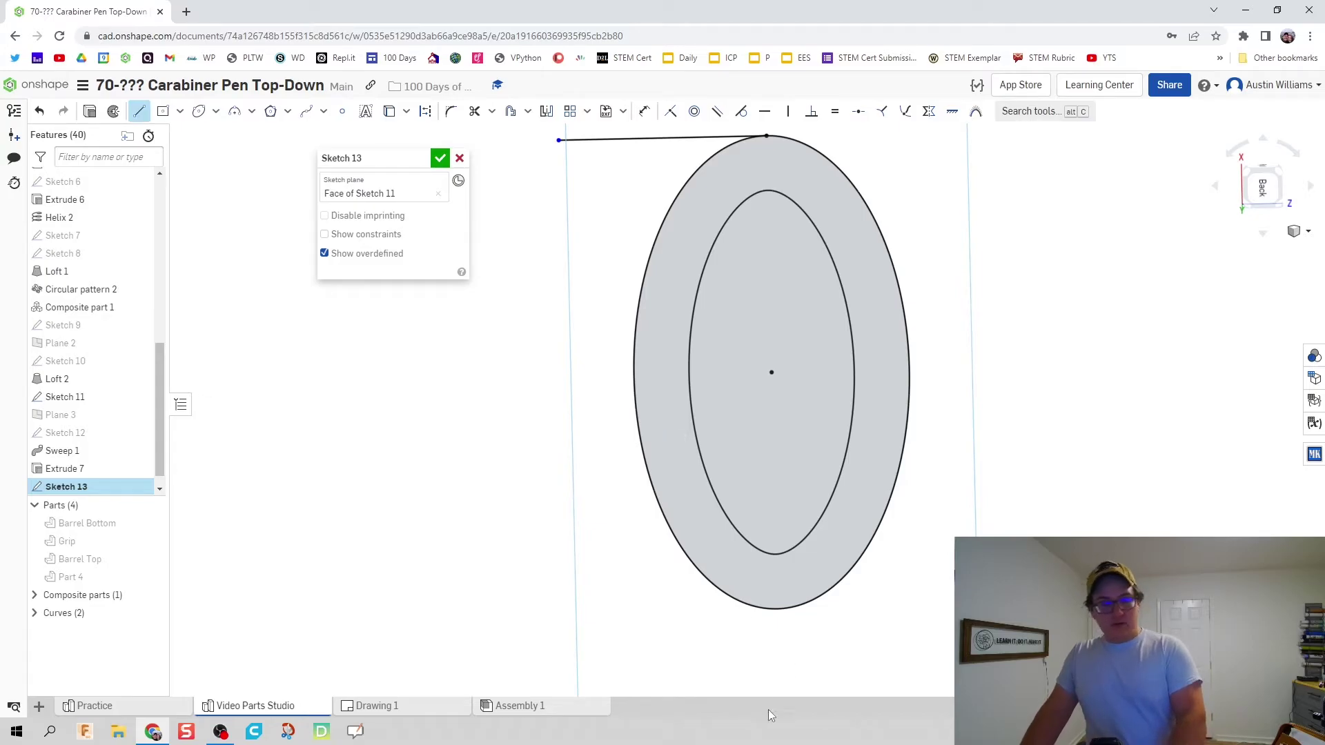
pyautogui.click(778, 607)
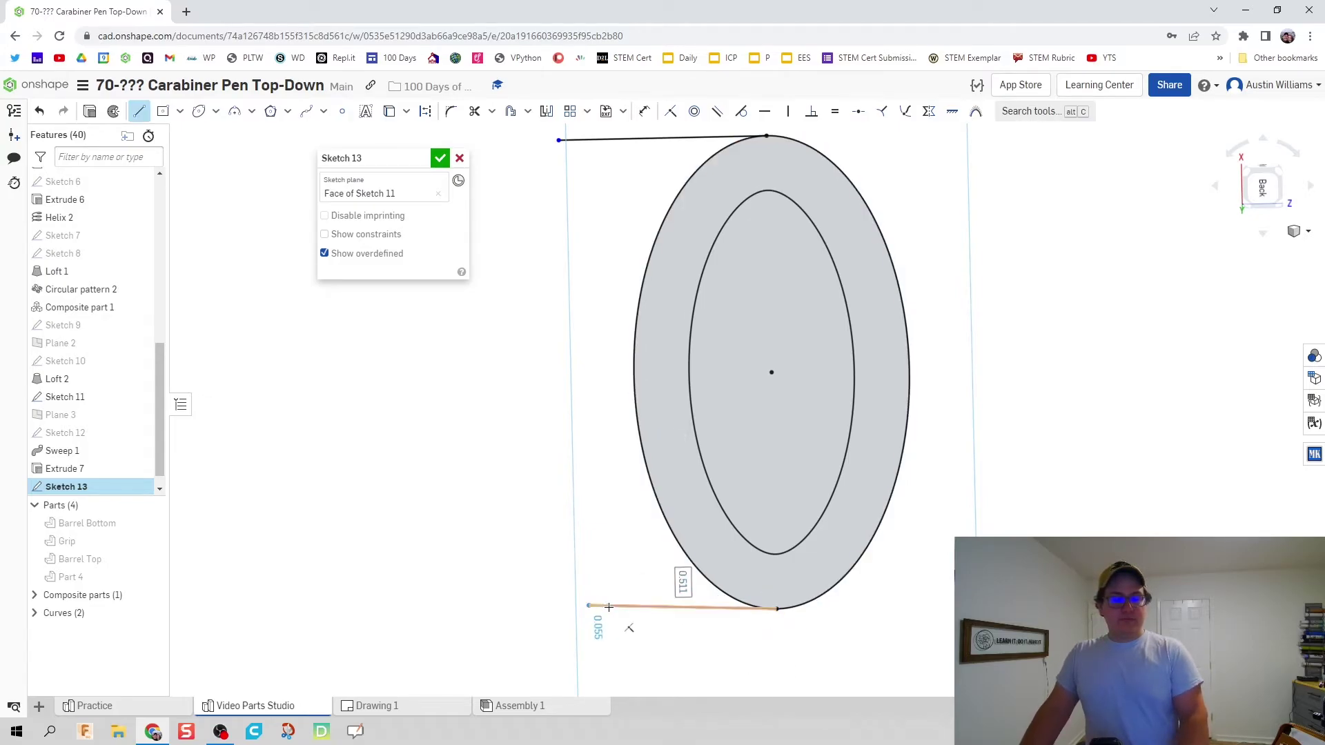
pyautogui.click(589, 606)
pyautogui.press('Escape')
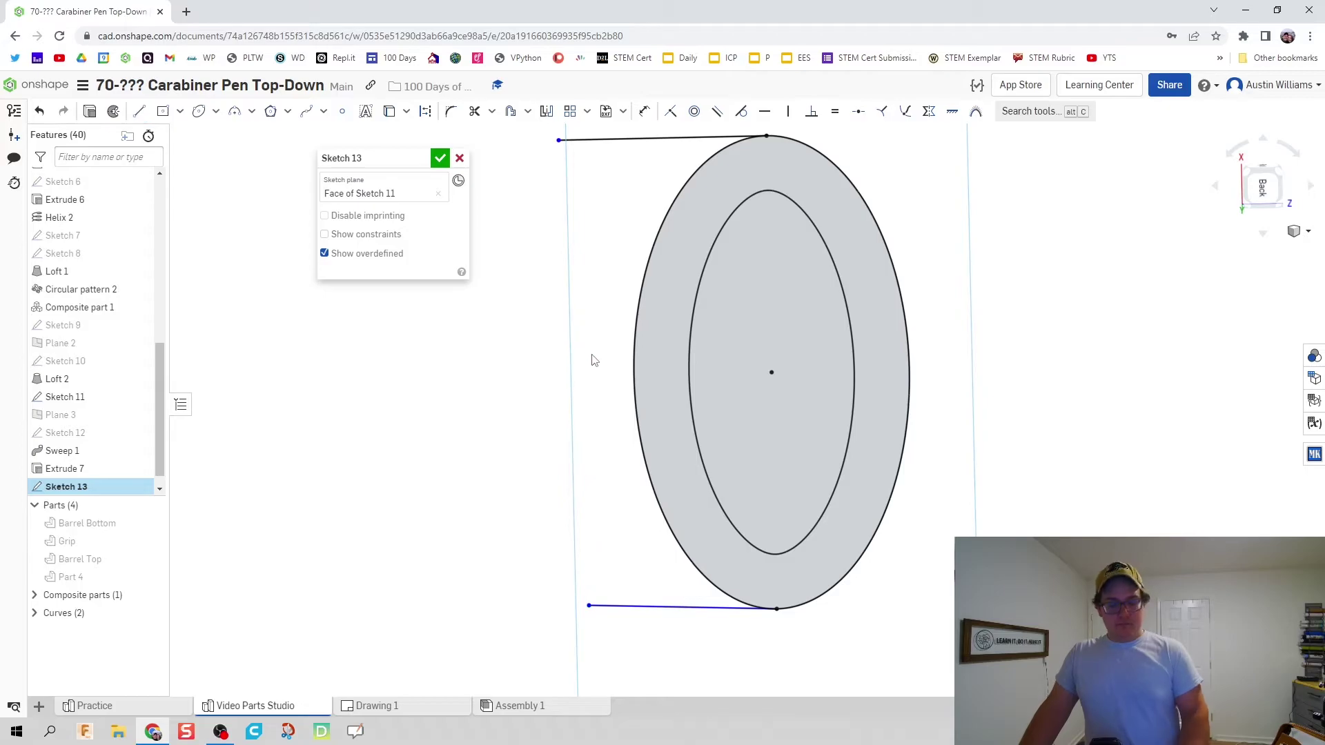
pyautogui.hotkey('ctrl', 'z')
pyautogui.press('l')
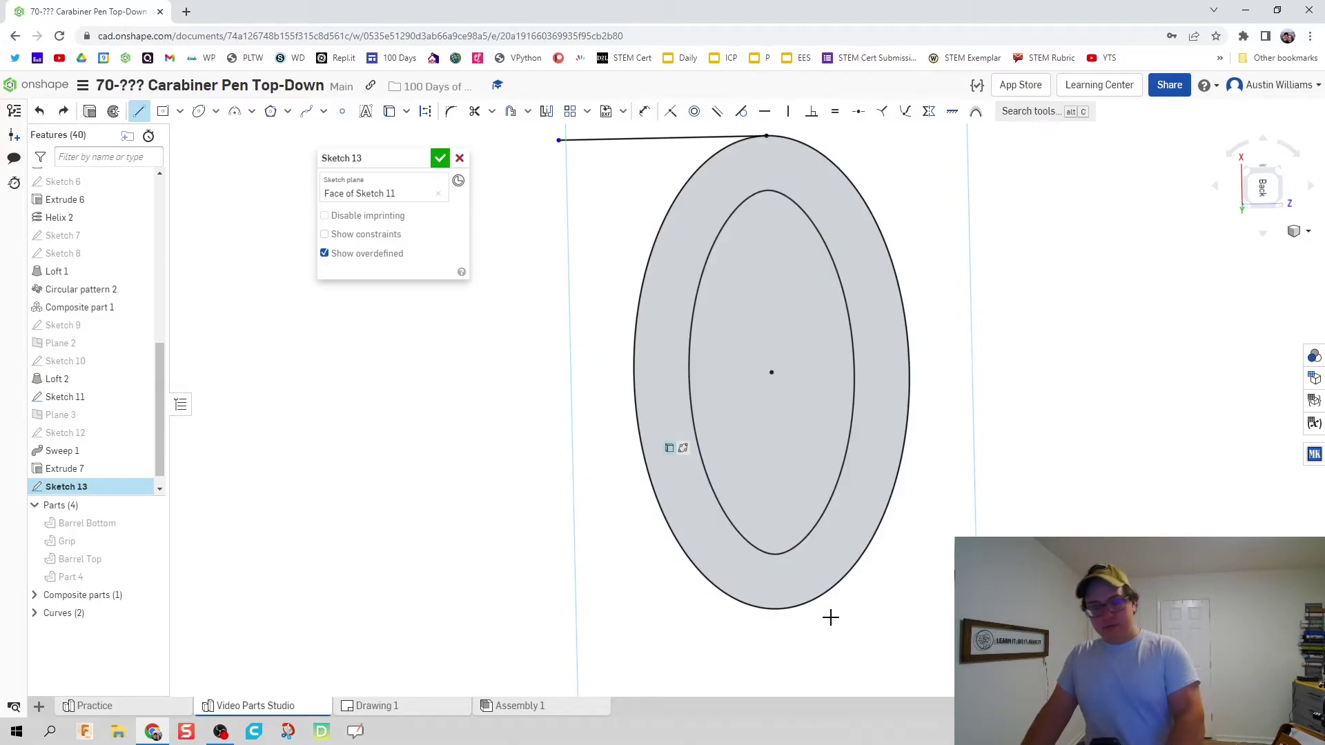
pyautogui.click(774, 610)
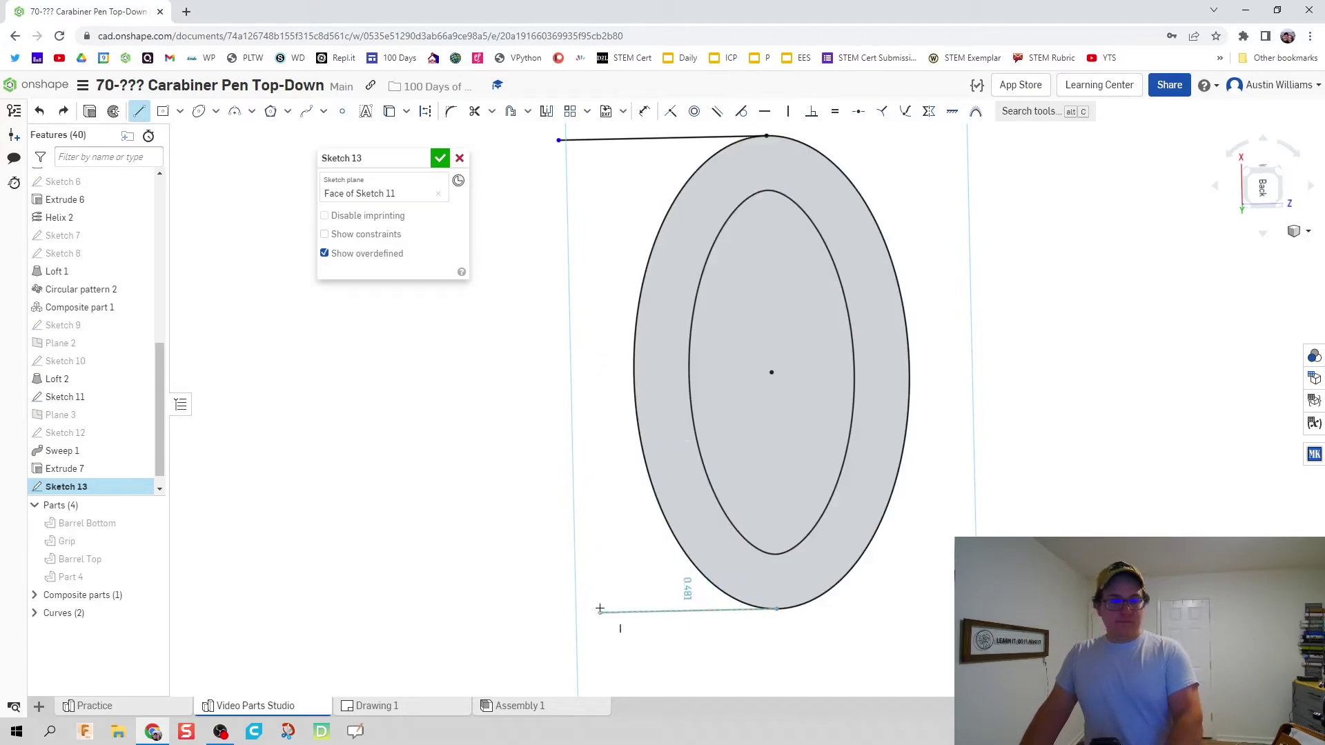
pyautogui.click(599, 610)
pyautogui.press('Escape')
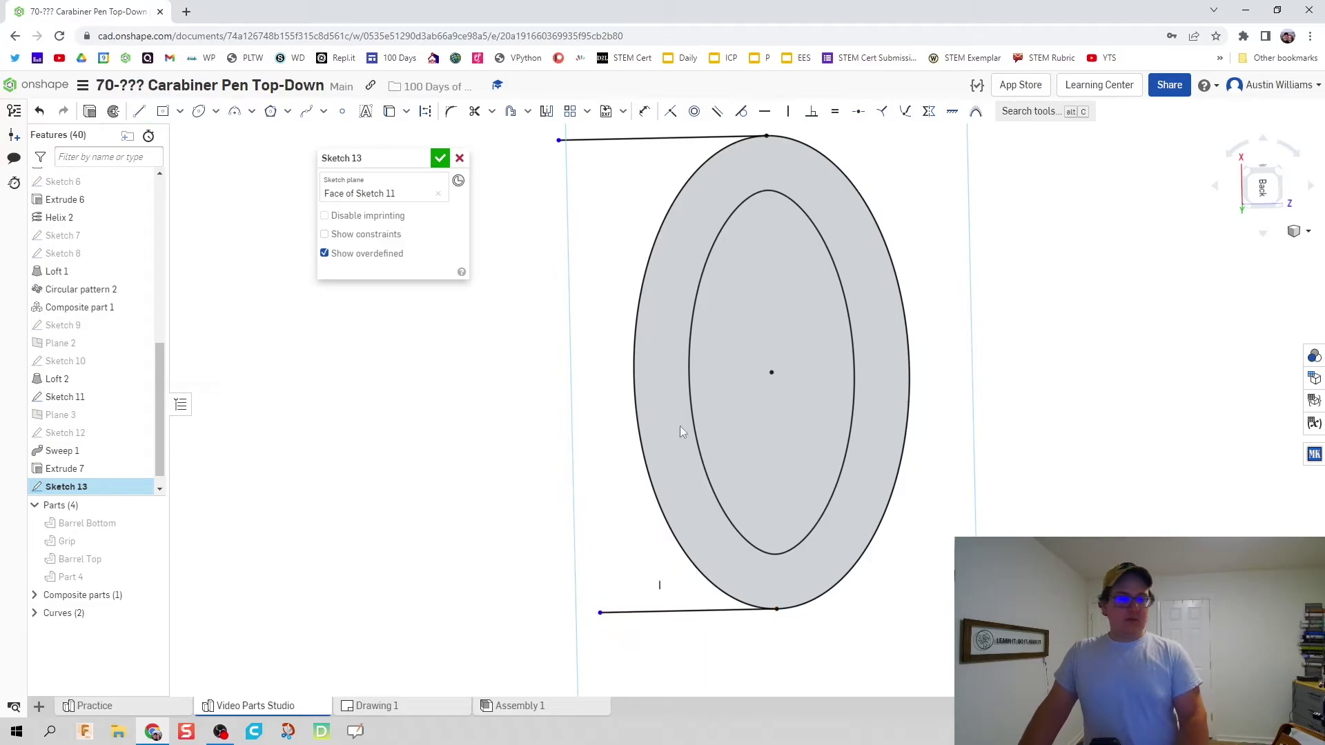
# - Convert the top and bottom lines to construction geometry
pyautogui.click(645, 612)
pyautogui.click(621, 140)
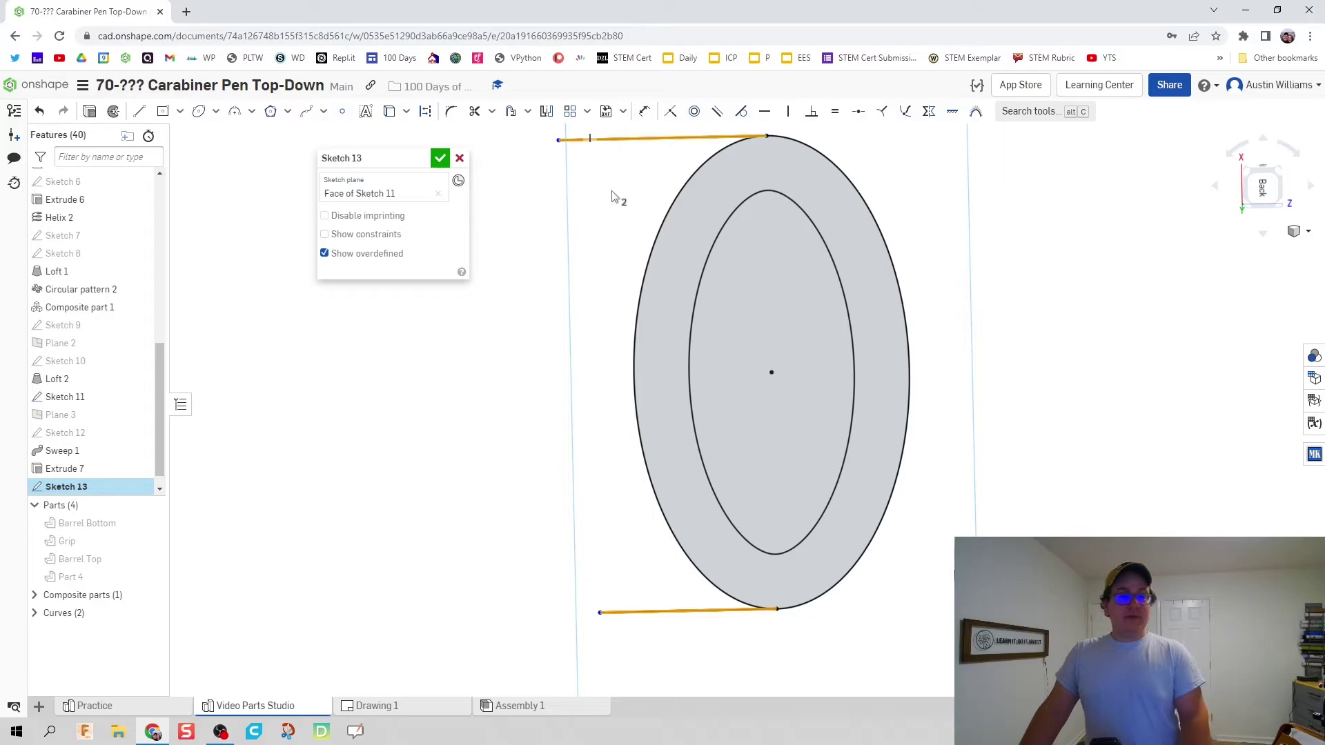
pyautogui.rightClick(614, 199)
pyautogui.click(649, 248)
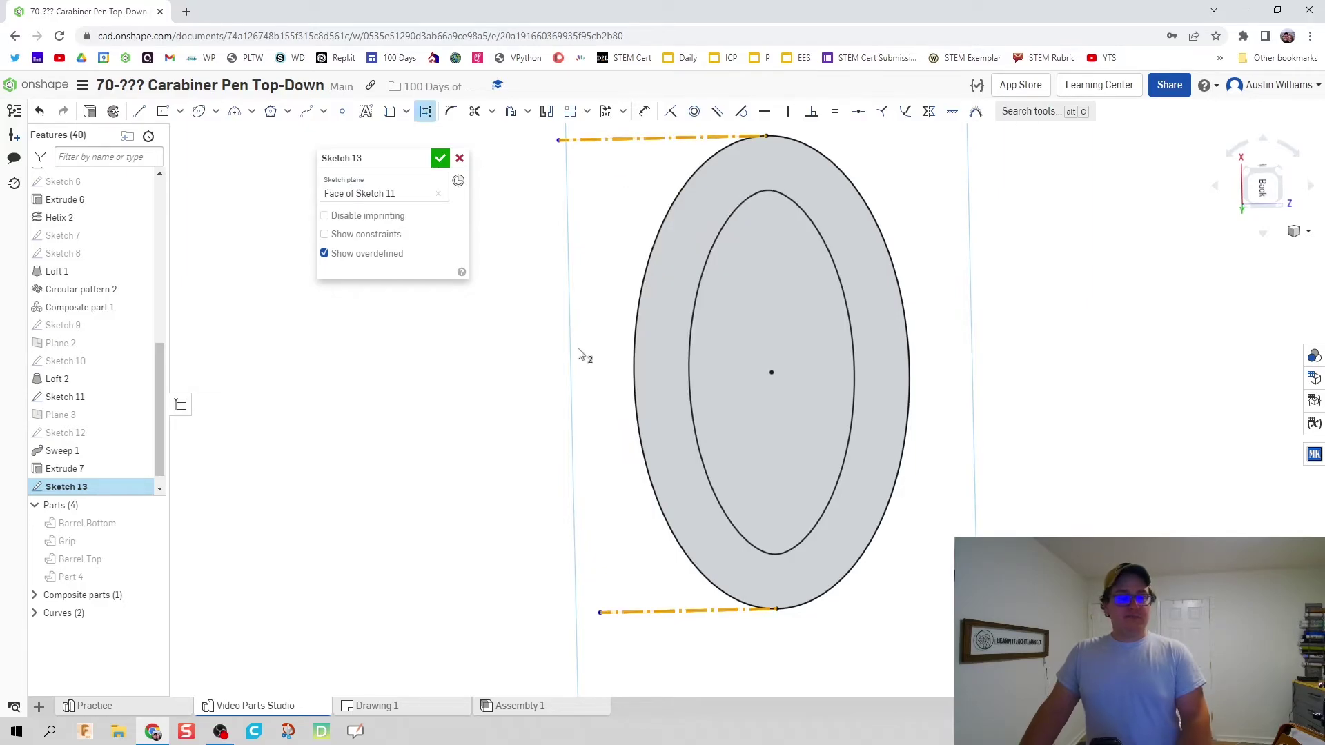
# - Draw two slanted lines between the outer and inner ellipses on the ring's left side
pyautogui.press('l')
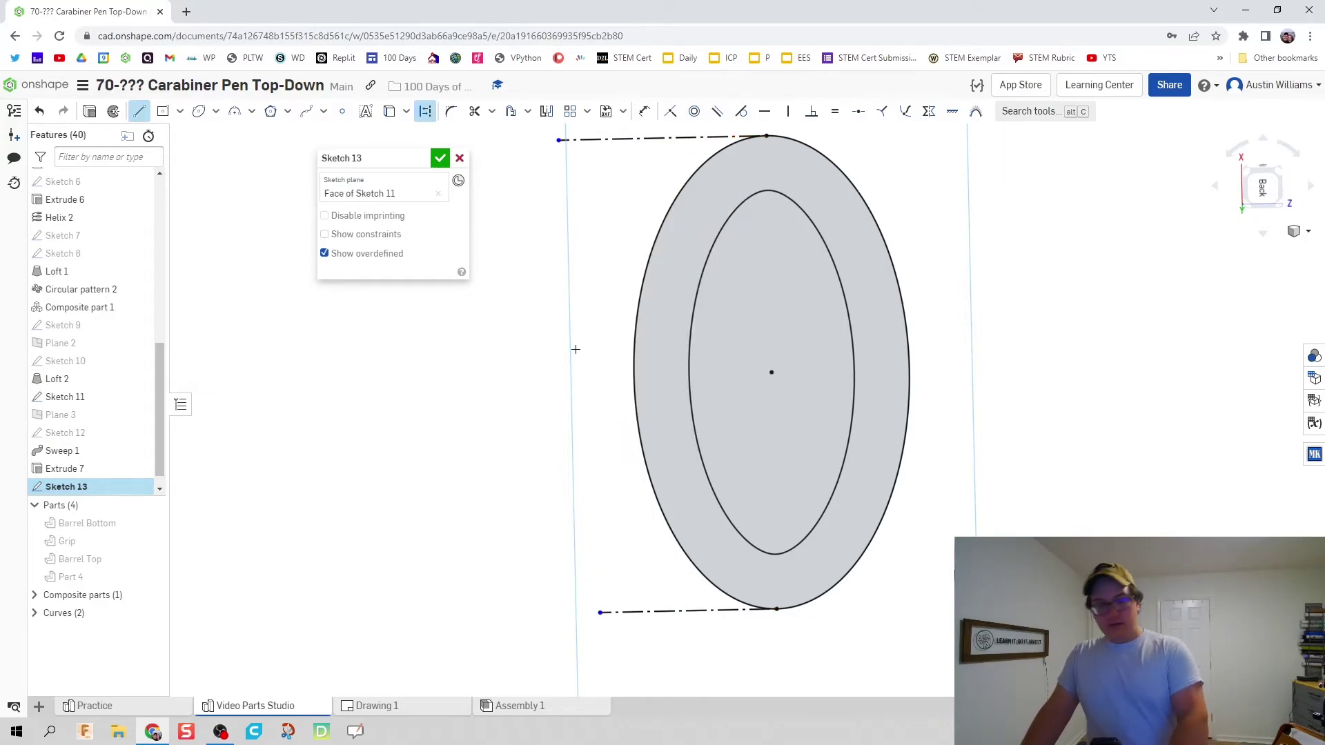
pyautogui.click(635, 344)
pyautogui.click(701, 272)
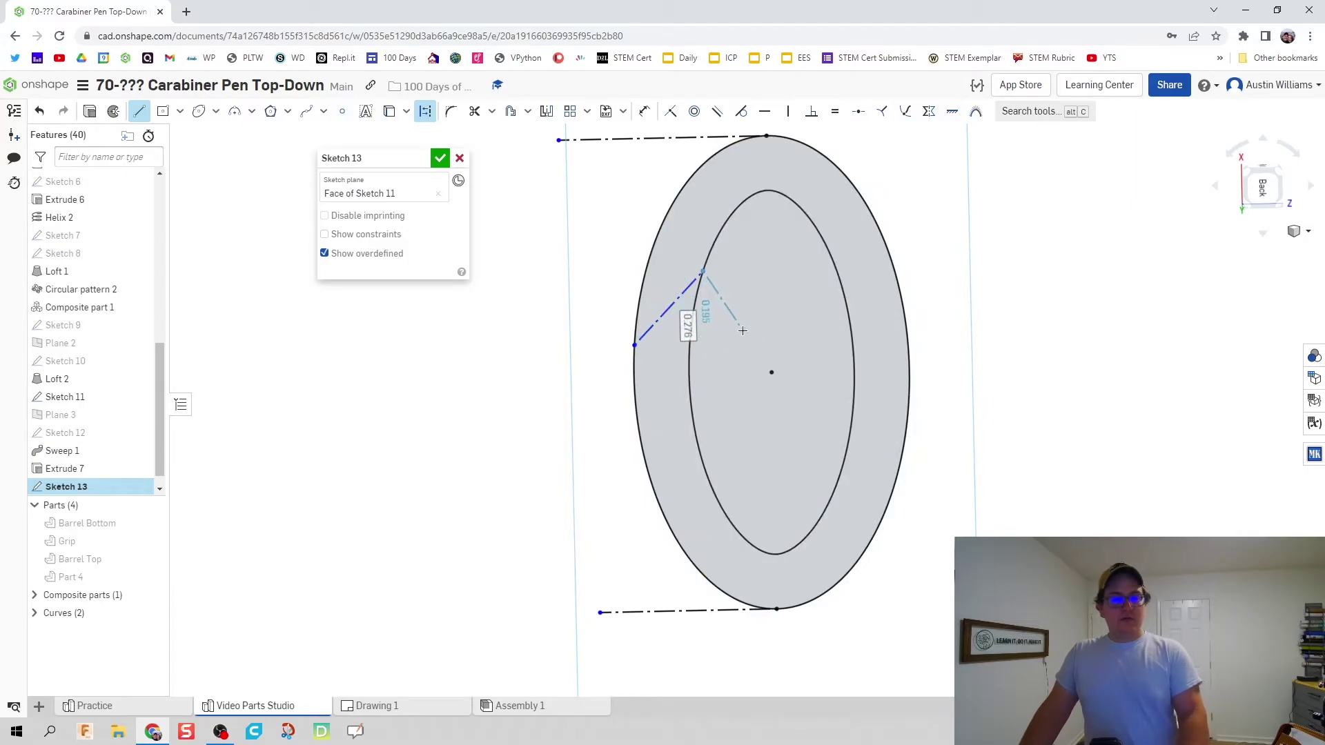
pyautogui.press('Escape')
pyautogui.rightClick(664, 313)
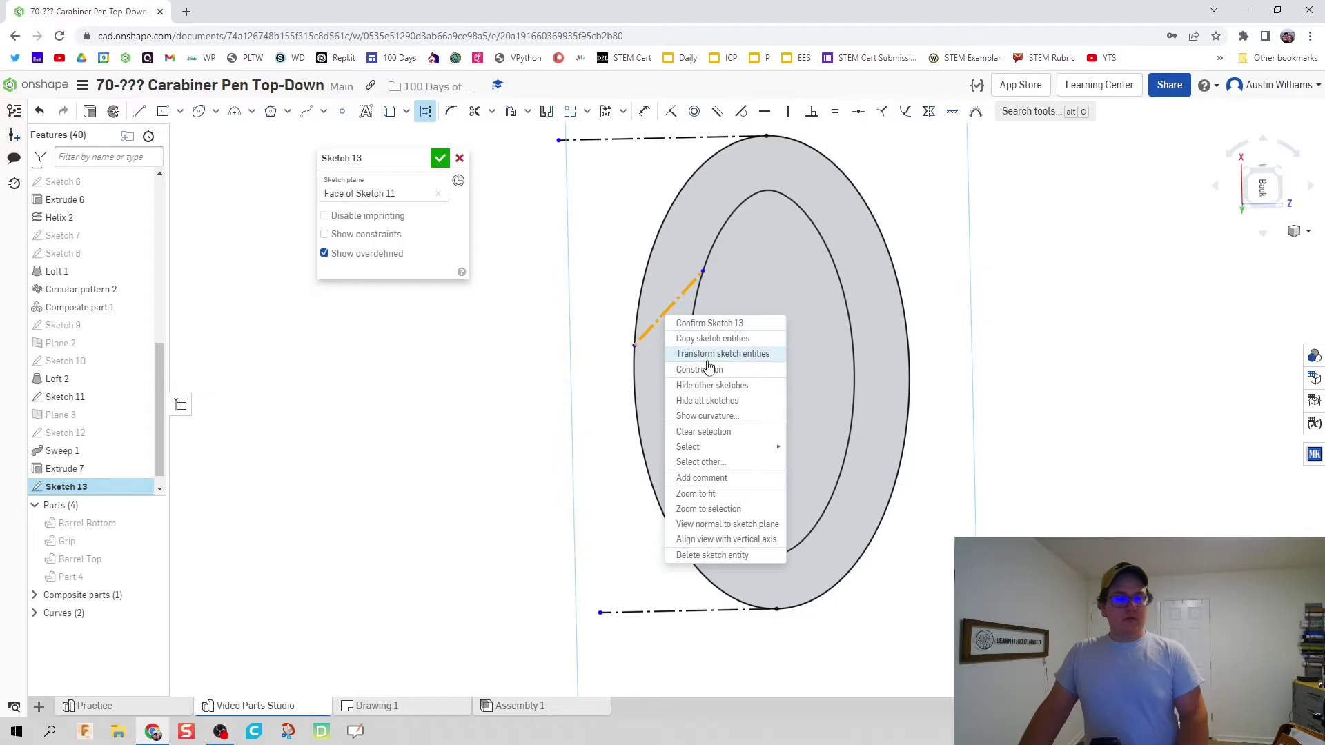
pyautogui.click(707, 371)
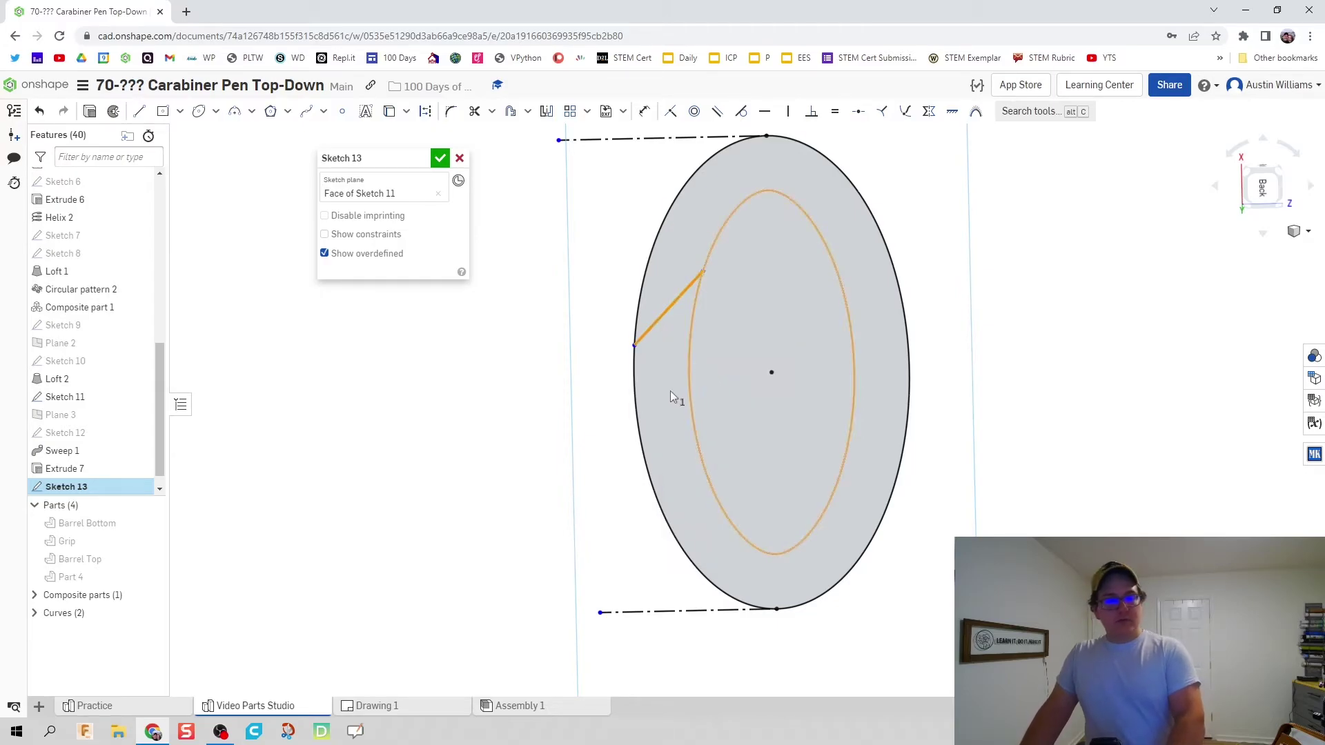
pyautogui.press('l')
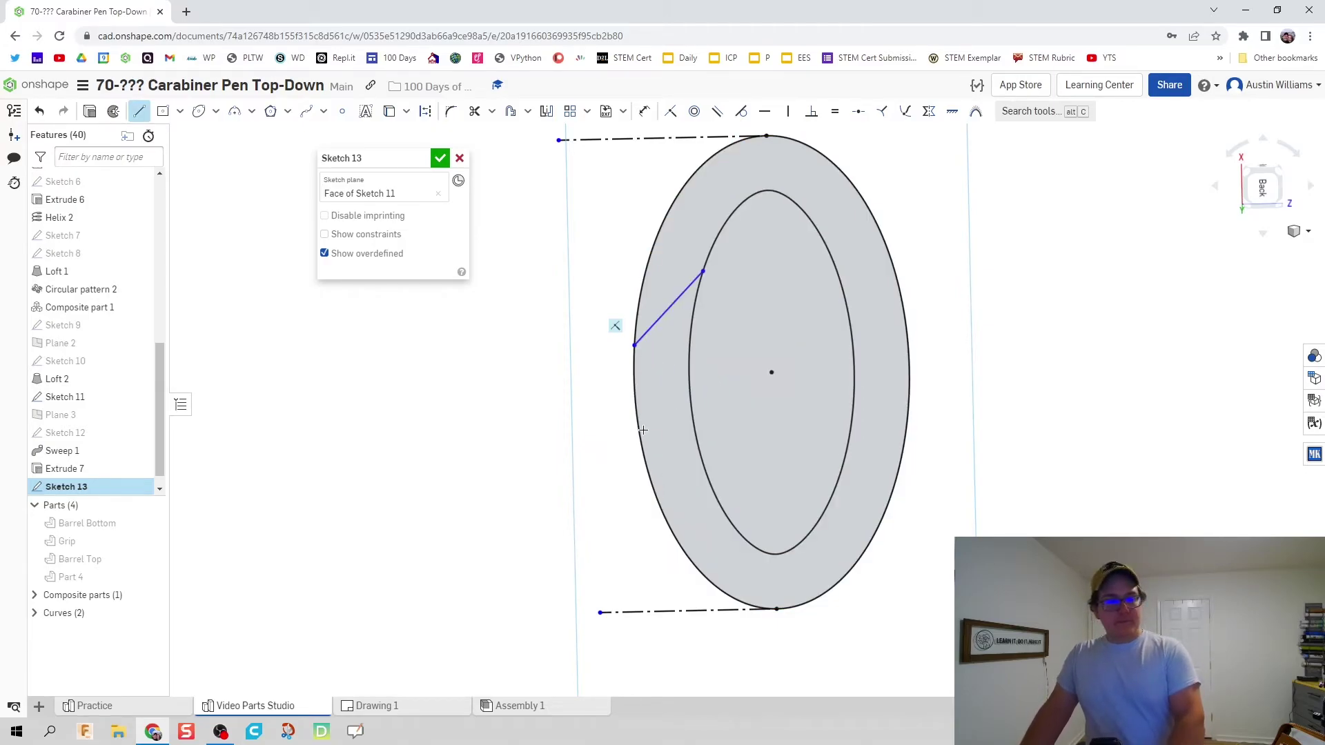
pyautogui.click(640, 434)
pyautogui.click(689, 390)
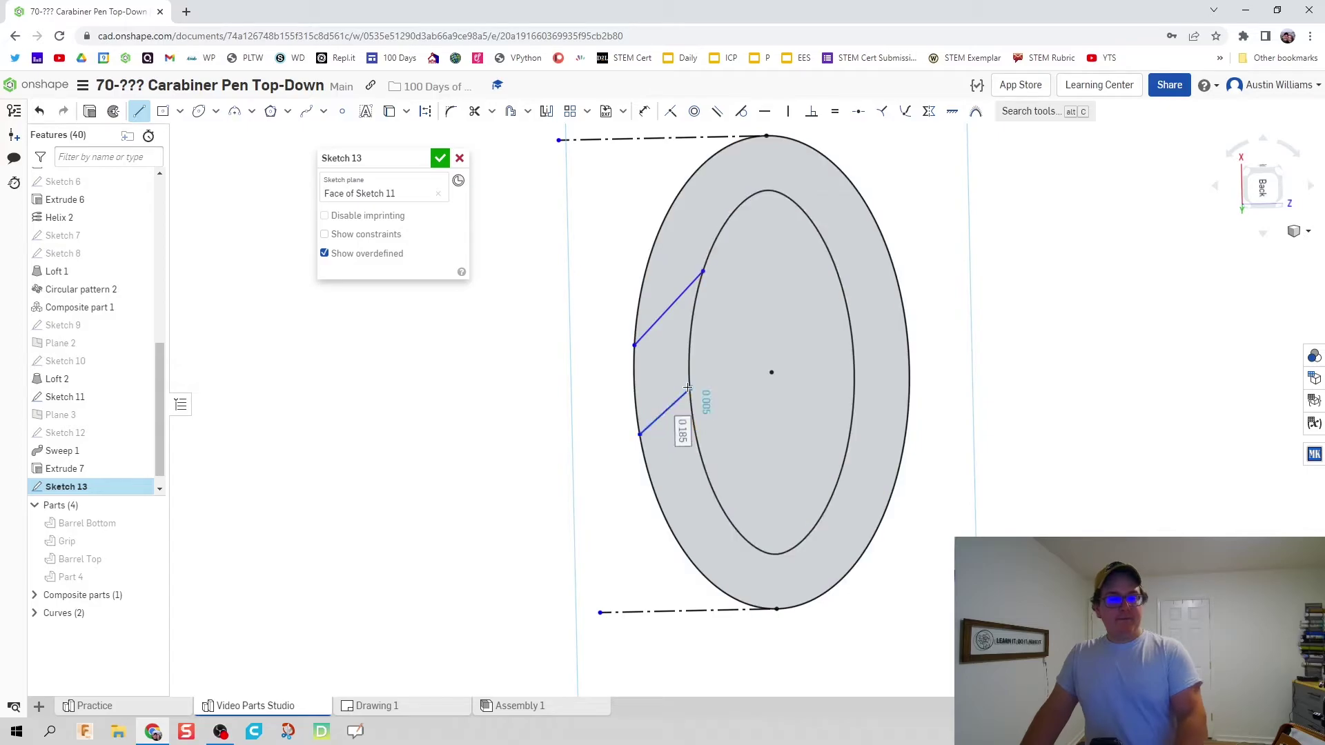
pyautogui.press('Escape')
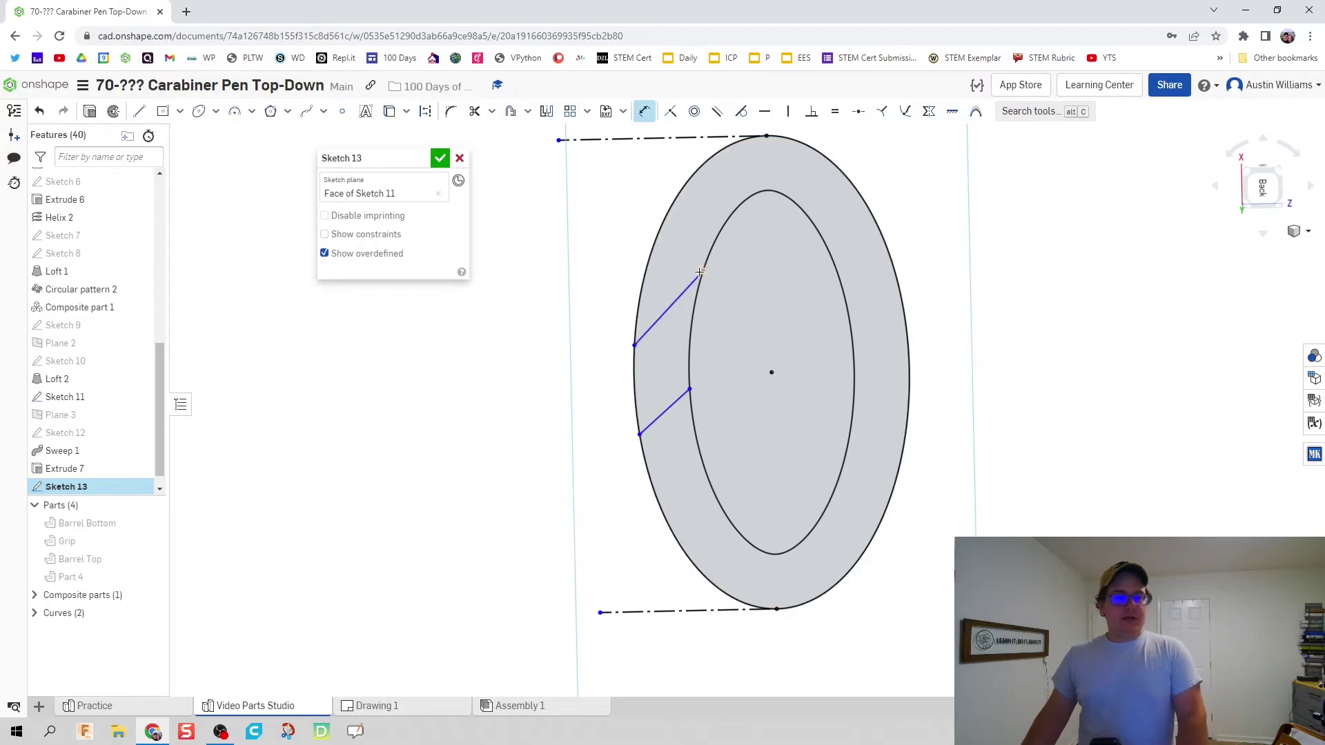
# - Dimension the upper slanted line's ends 0.425 and 0.55 from the top construction line
pyautogui.click(670, 138)
pyautogui.click(703, 271)
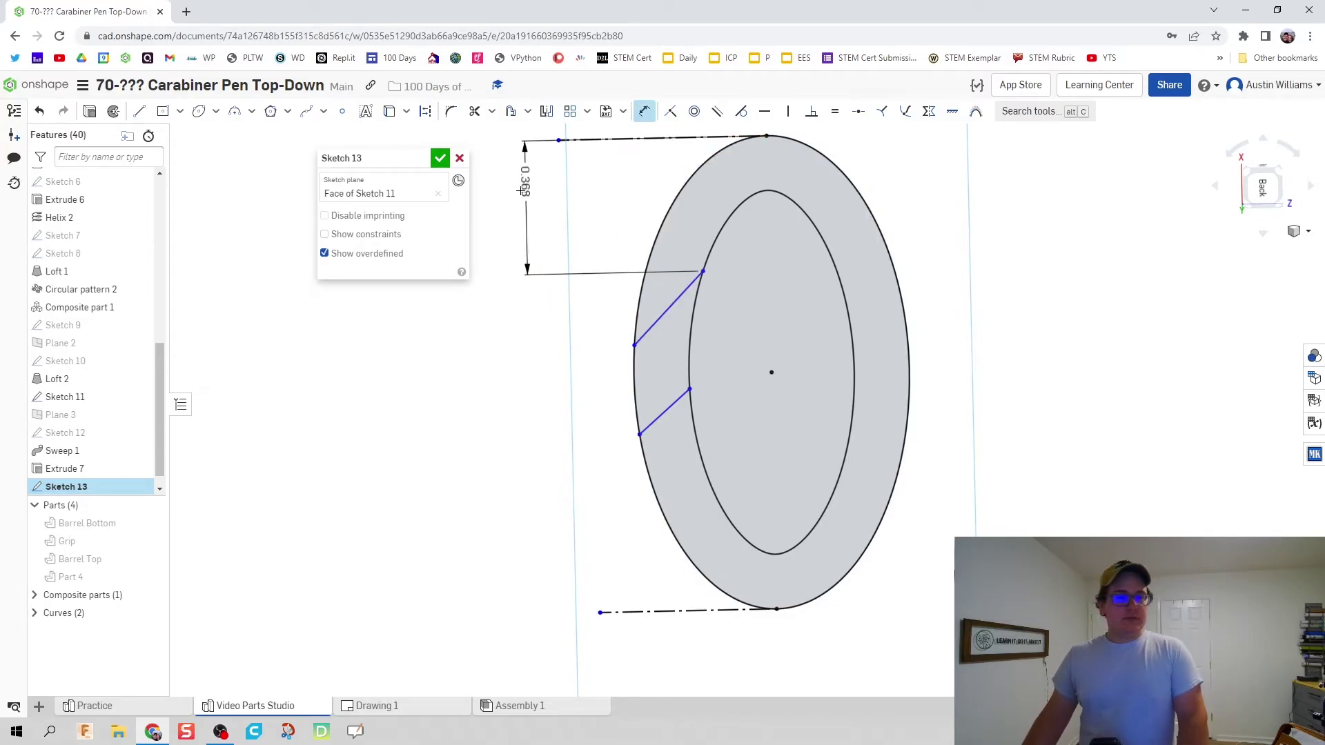
pyautogui.click(521, 192)
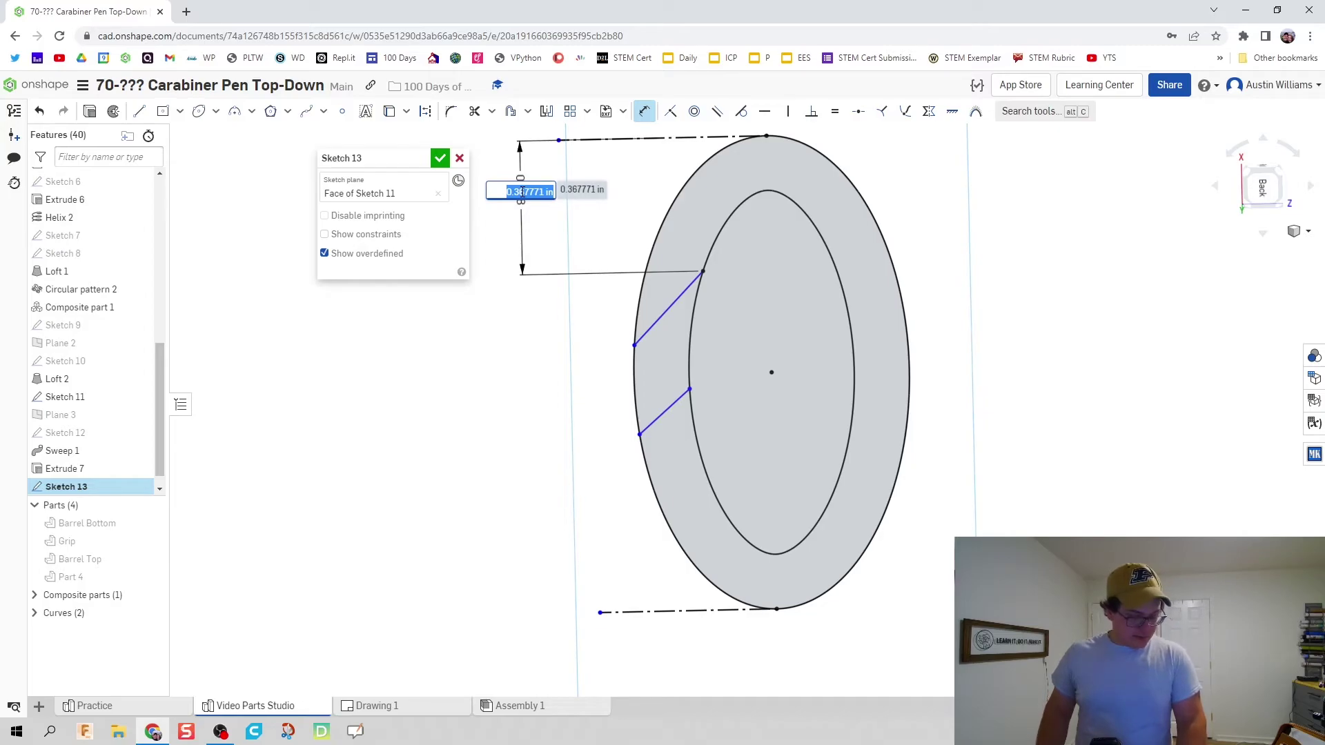
pyautogui.write('0')
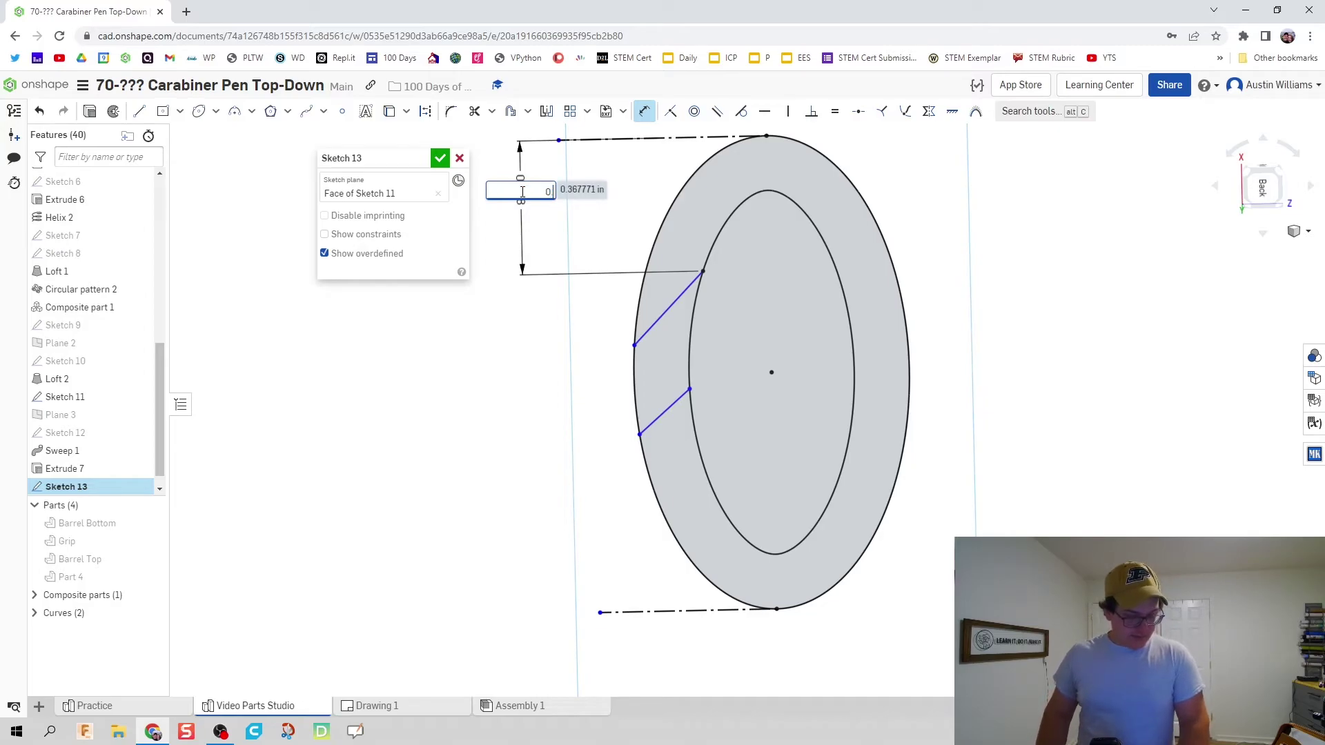
pyautogui.write('.425')
pyautogui.press('Return')
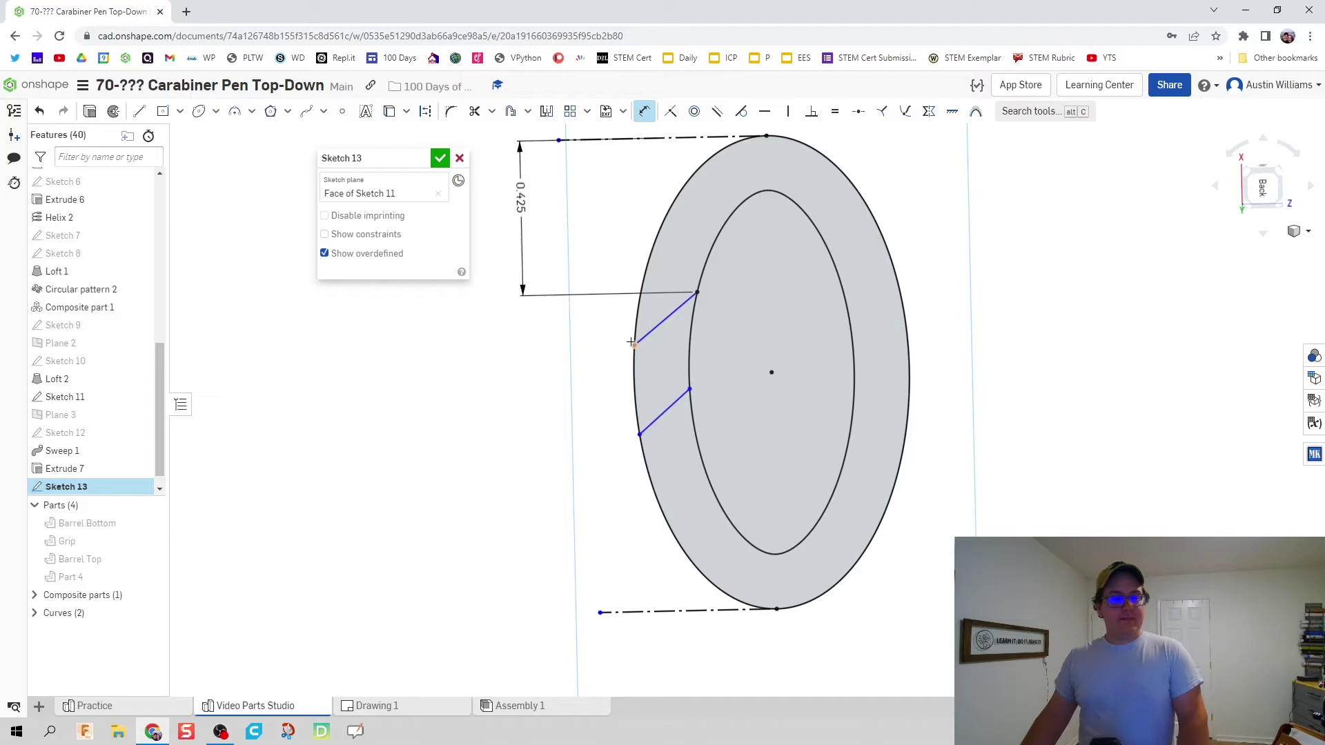
pyautogui.click(631, 342)
pyautogui.click(615, 139)
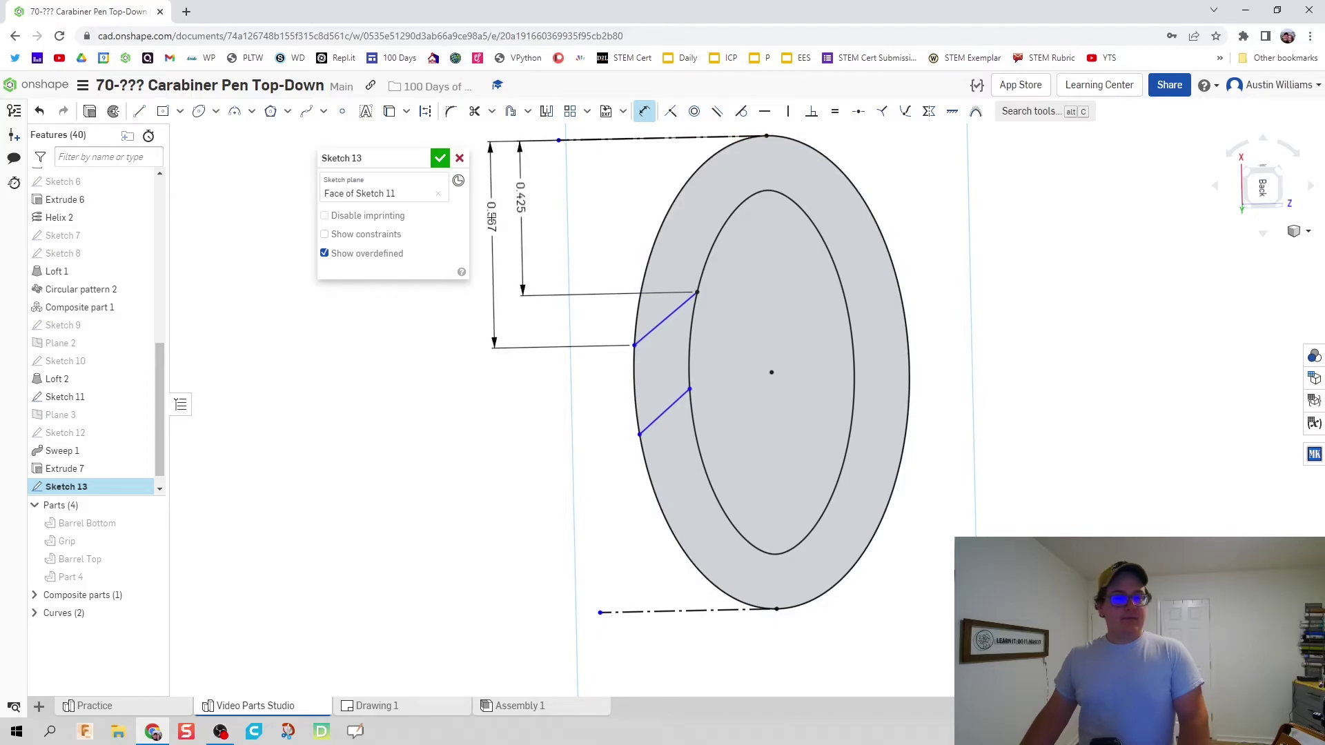
pyautogui.click(492, 218)
pyautogui.write('0')
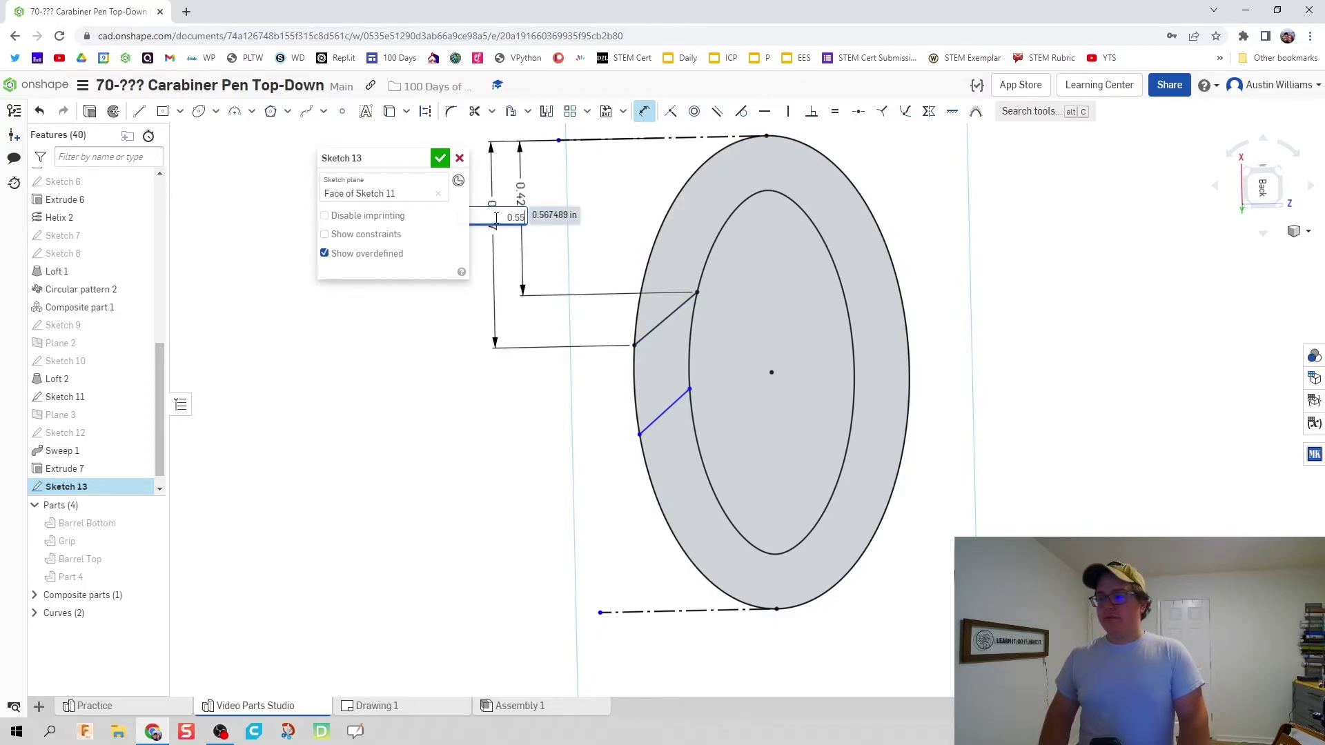
pyautogui.write('.55')
pyautogui.press('Return')
# - Dimension the lower slanted line's ends 0.425 and 0.4 above the bottom construction line
pyautogui.scroll(2, 607, 407)
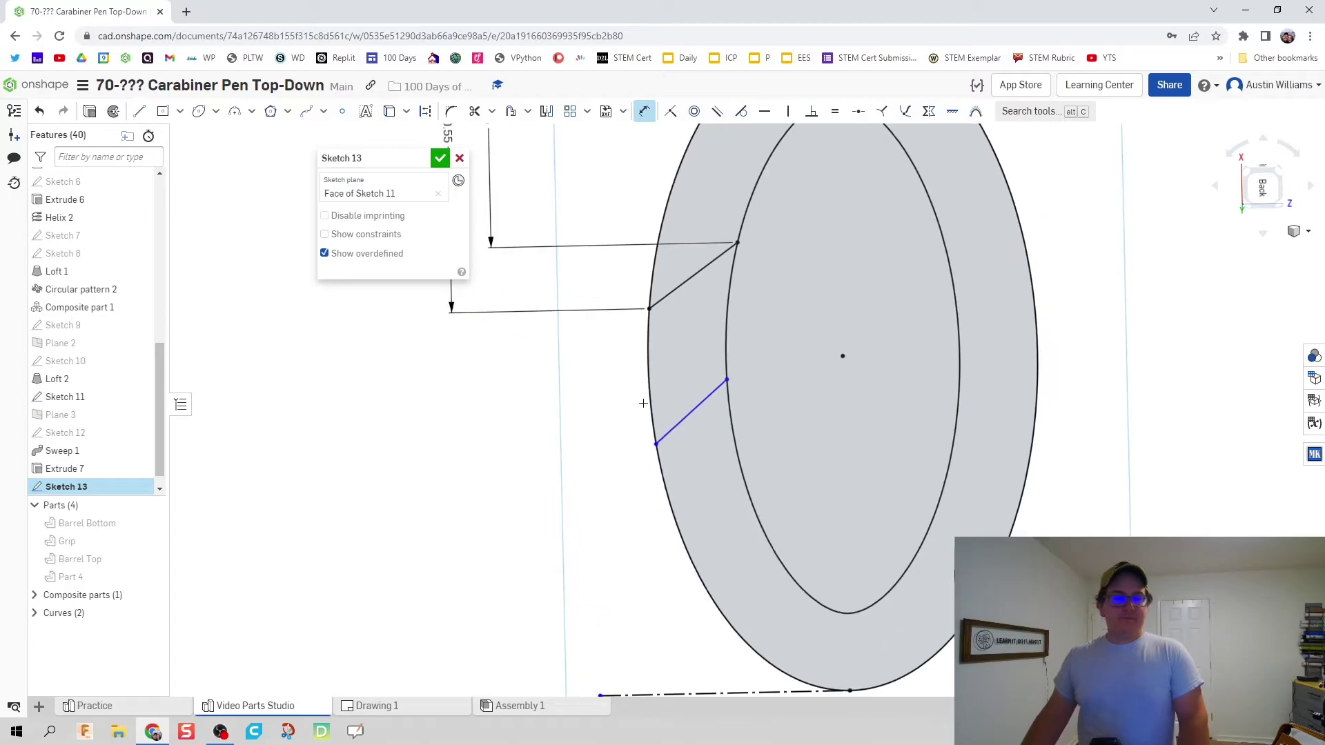
pyautogui.scroll(-2, 643, 403)
pyautogui.click(712, 387)
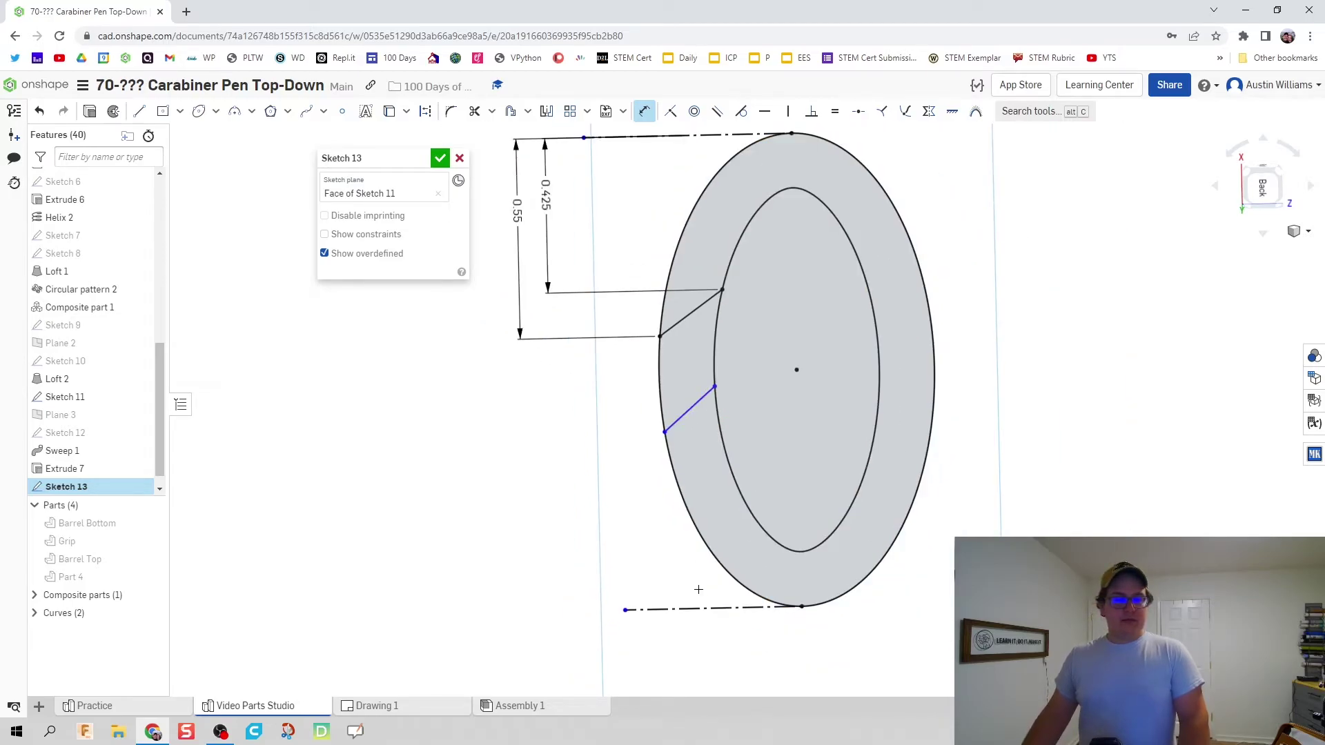
pyautogui.click(698, 608)
pyautogui.click(513, 570)
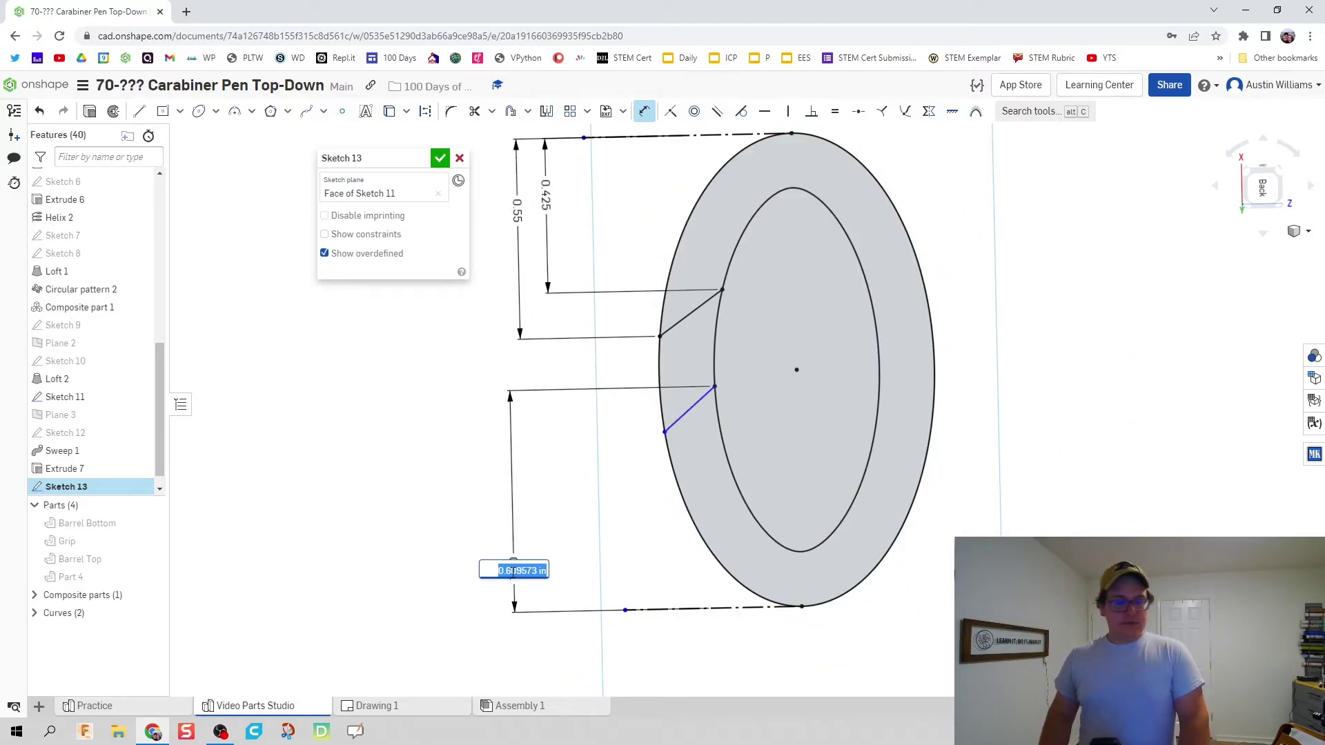
pyautogui.write('0.425')
pyautogui.press('Return')
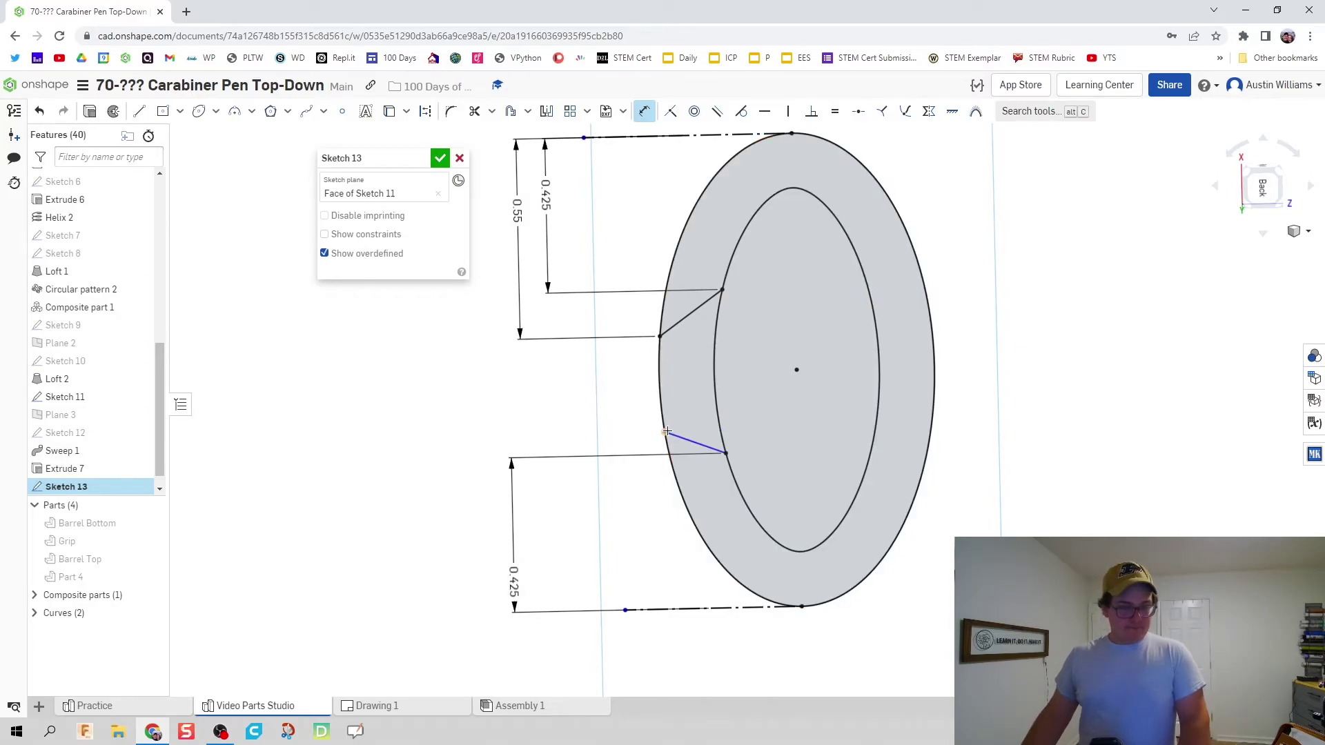
pyautogui.click(659, 612)
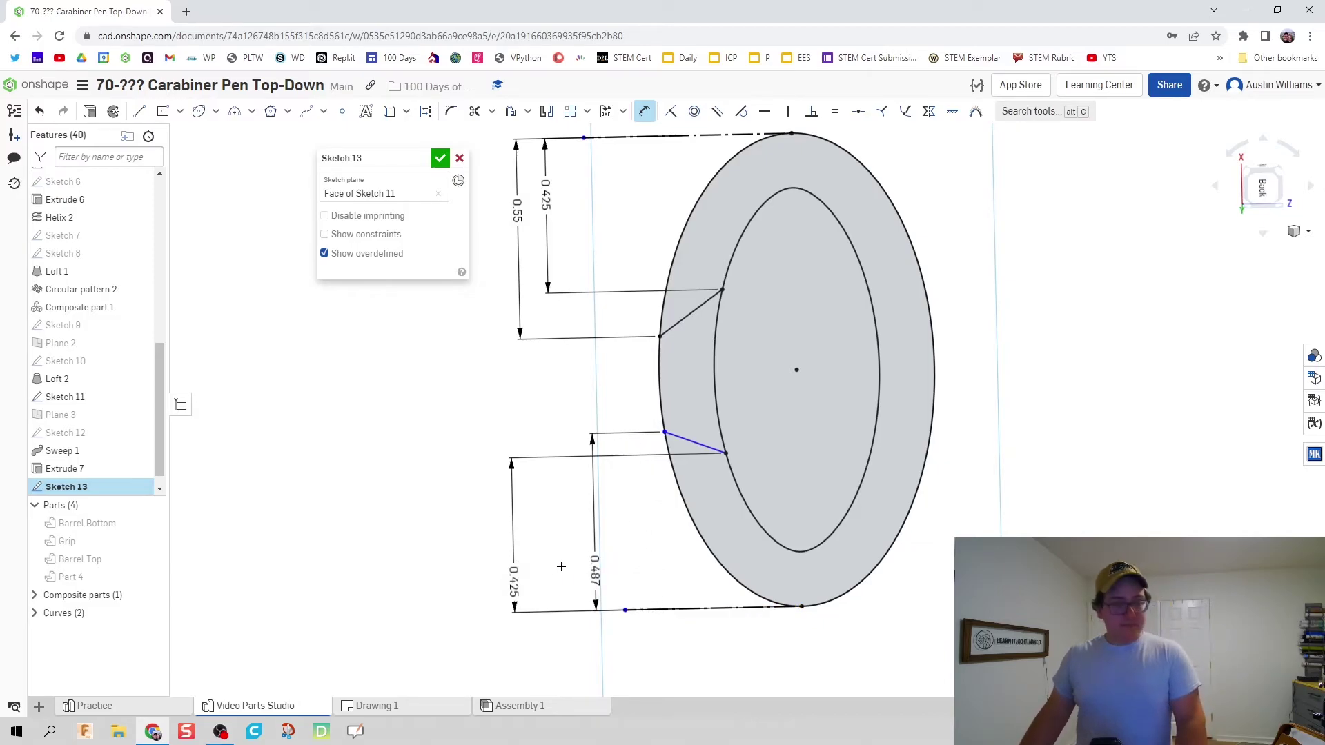
pyautogui.click(458, 548)
pyautogui.write('0')
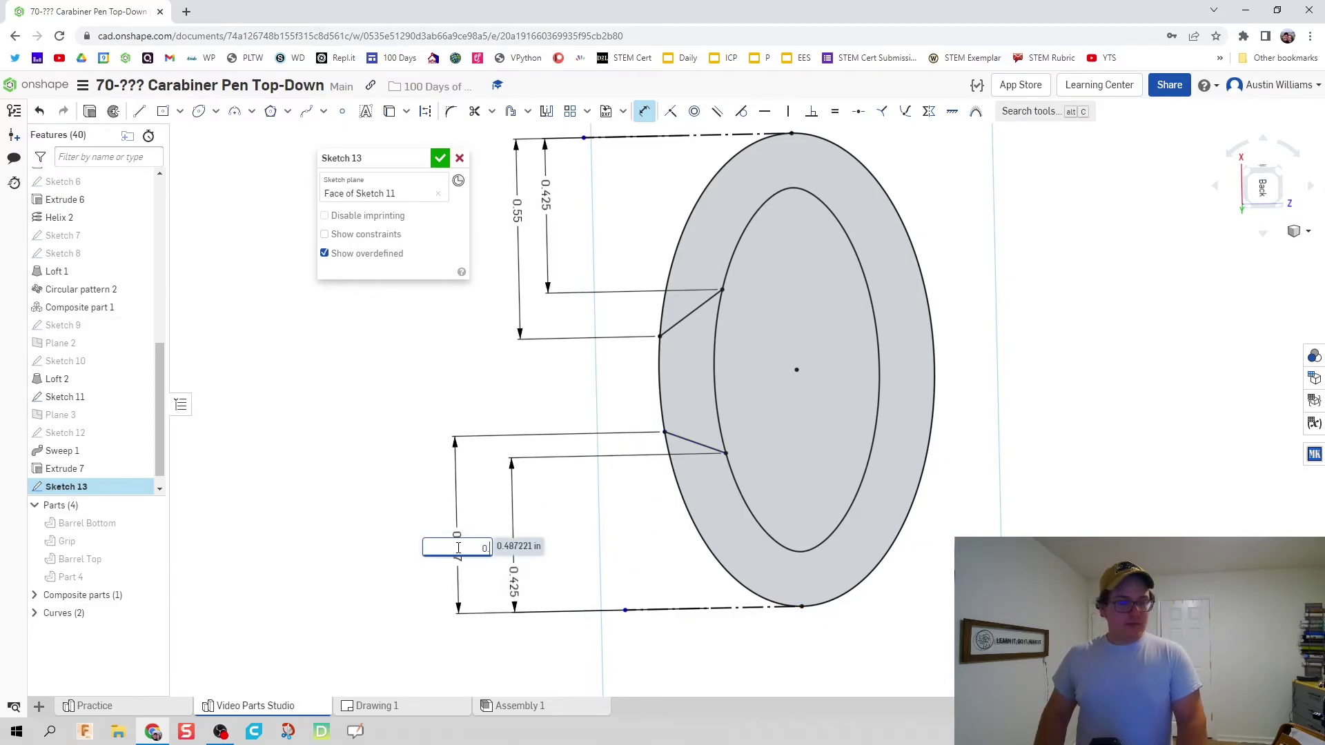
pyautogui.write('.4')
pyautogui.press('Return')
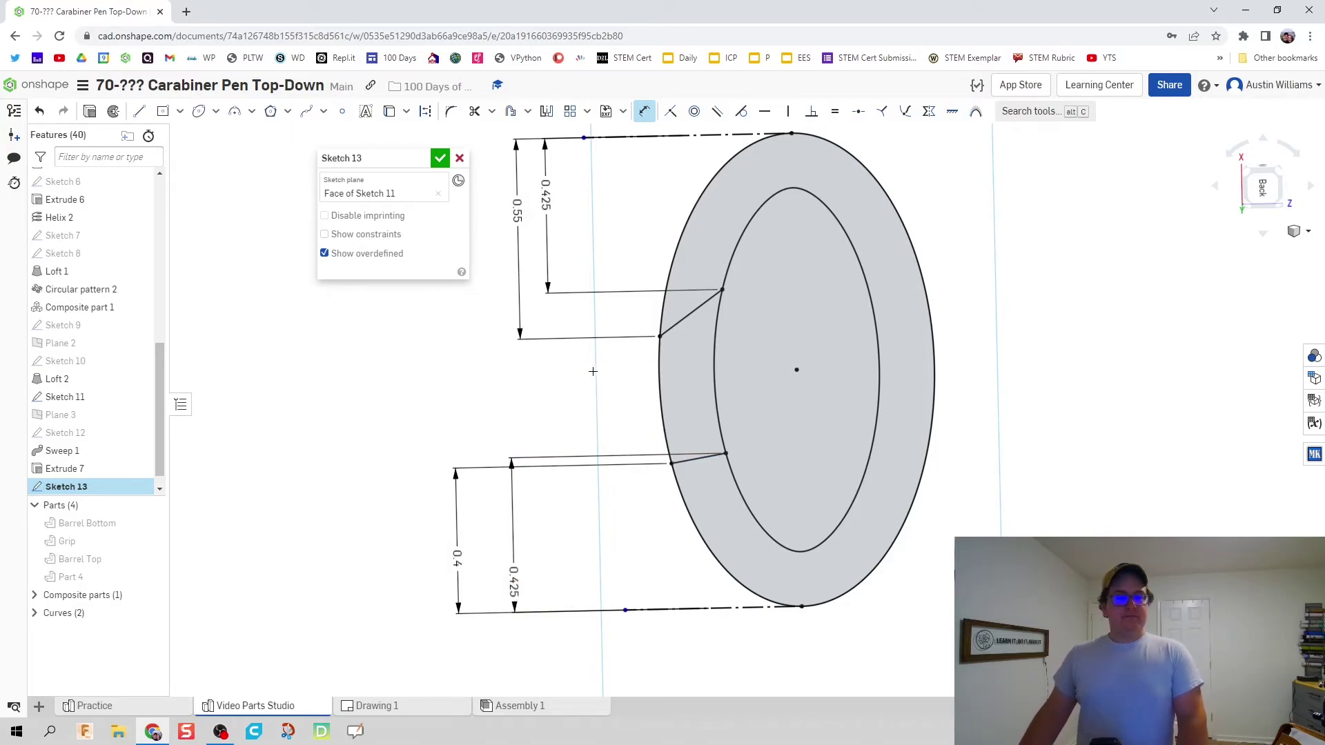
# - Trim only the inner ellipse's large arc between the slanted lines, then close Sketch 13
pyautogui.click(474, 111)
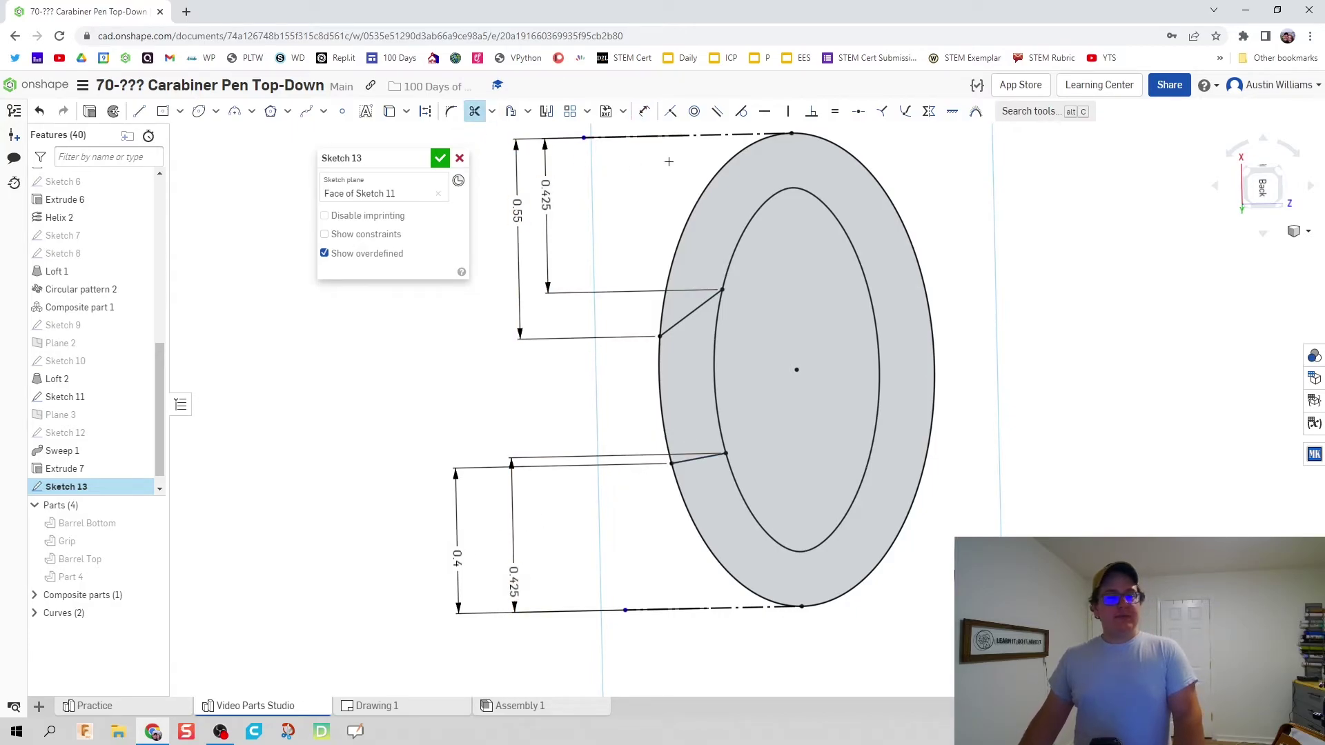
pyautogui.click(692, 206)
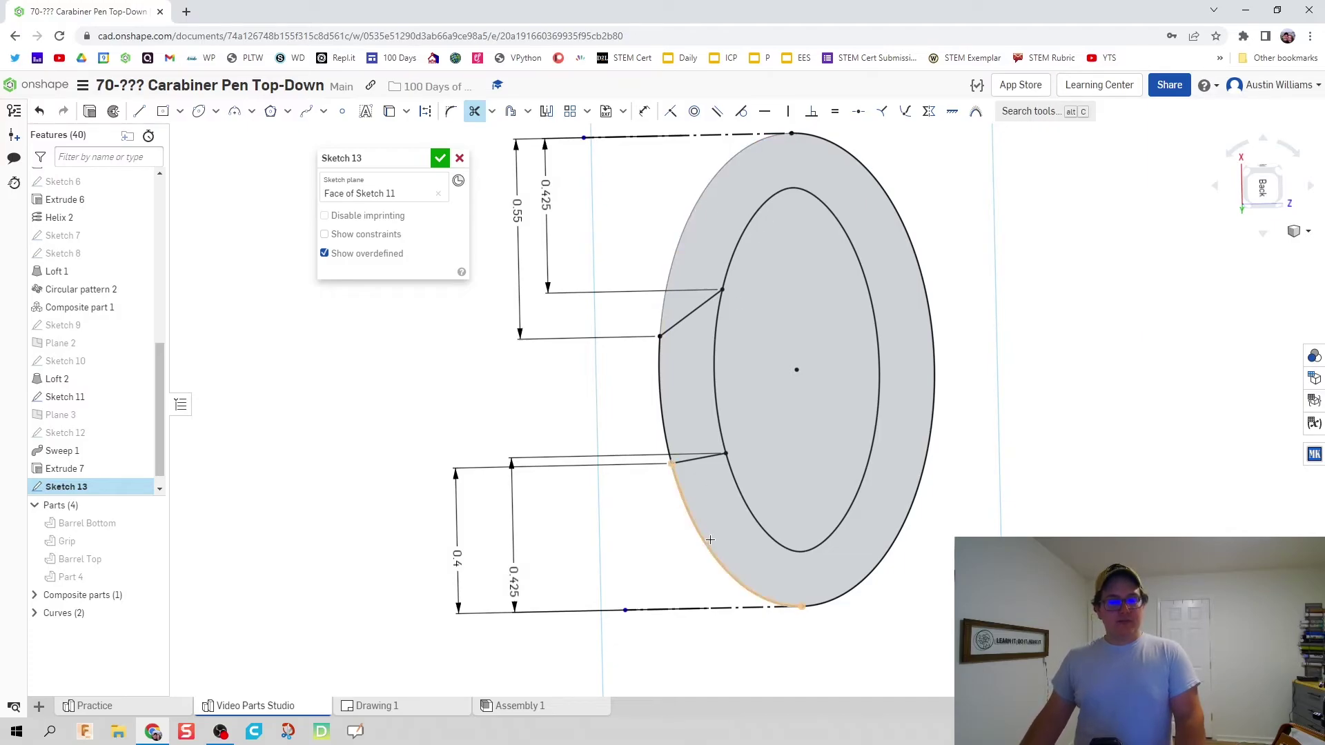
pyautogui.click(748, 503)
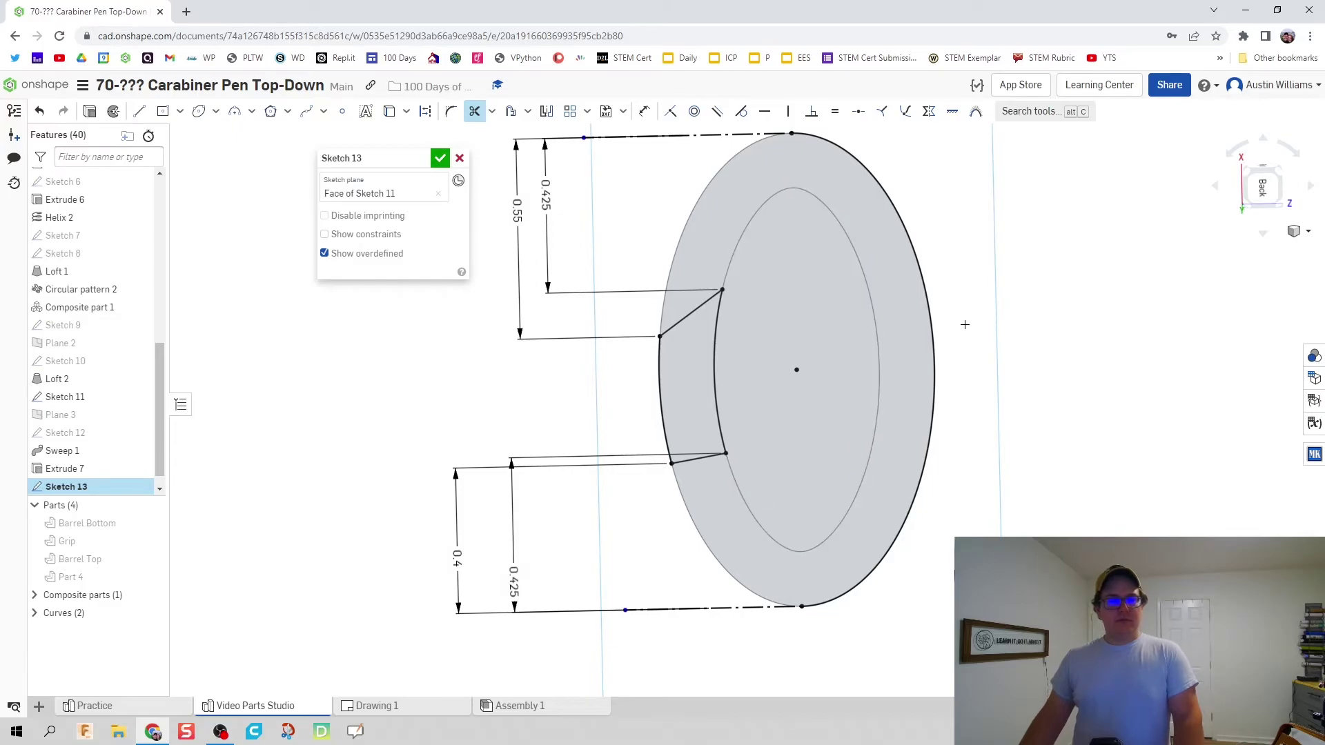
pyautogui.click(933, 334)
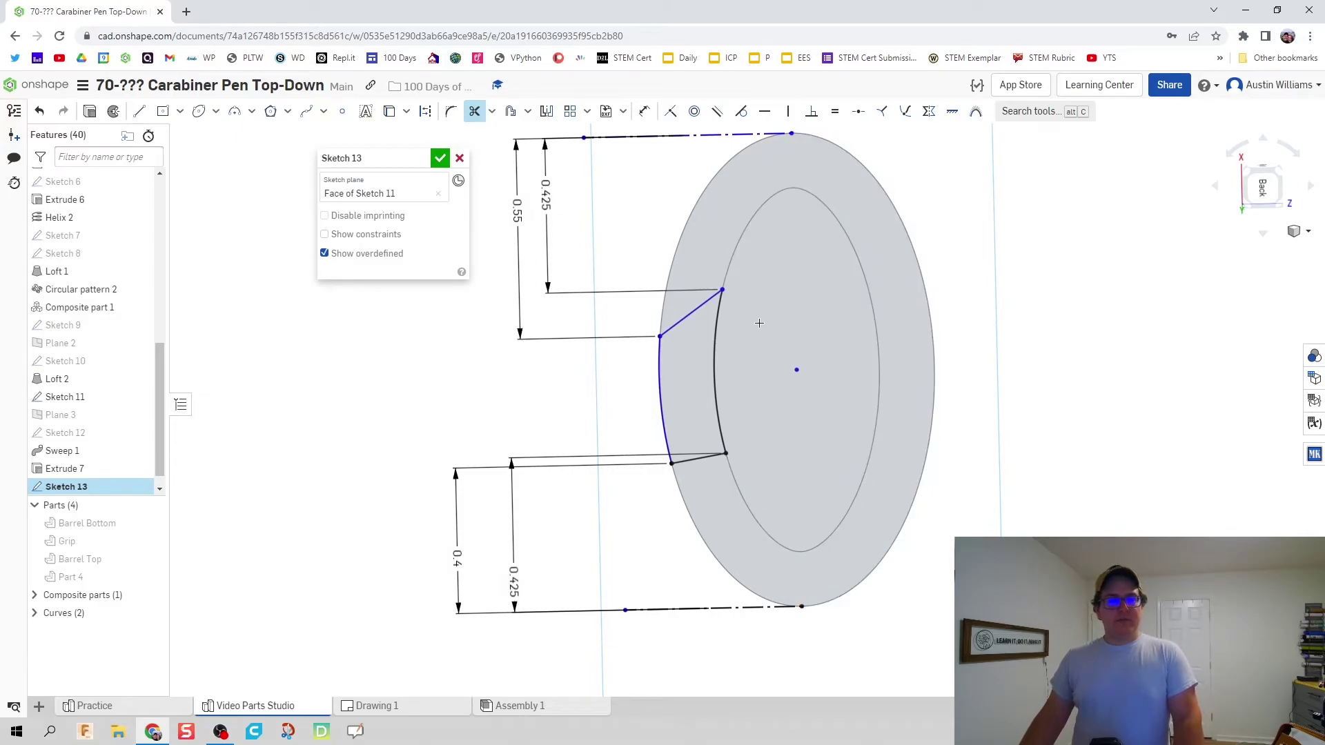
pyautogui.scroll(3, 757, 321)
pyautogui.scroll(-3, 658, 329)
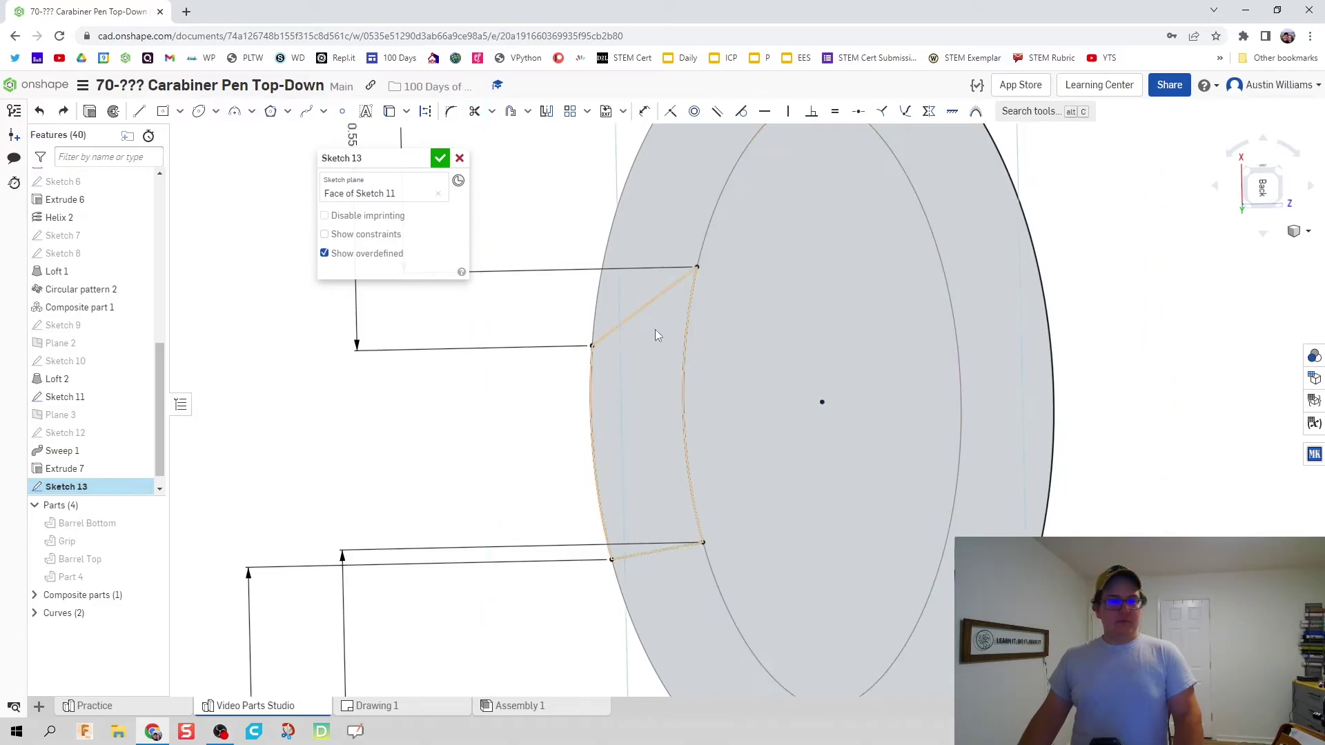
pyautogui.hotkey('ctrl', 'z')
pyautogui.hotkey('ctrl', 'z')
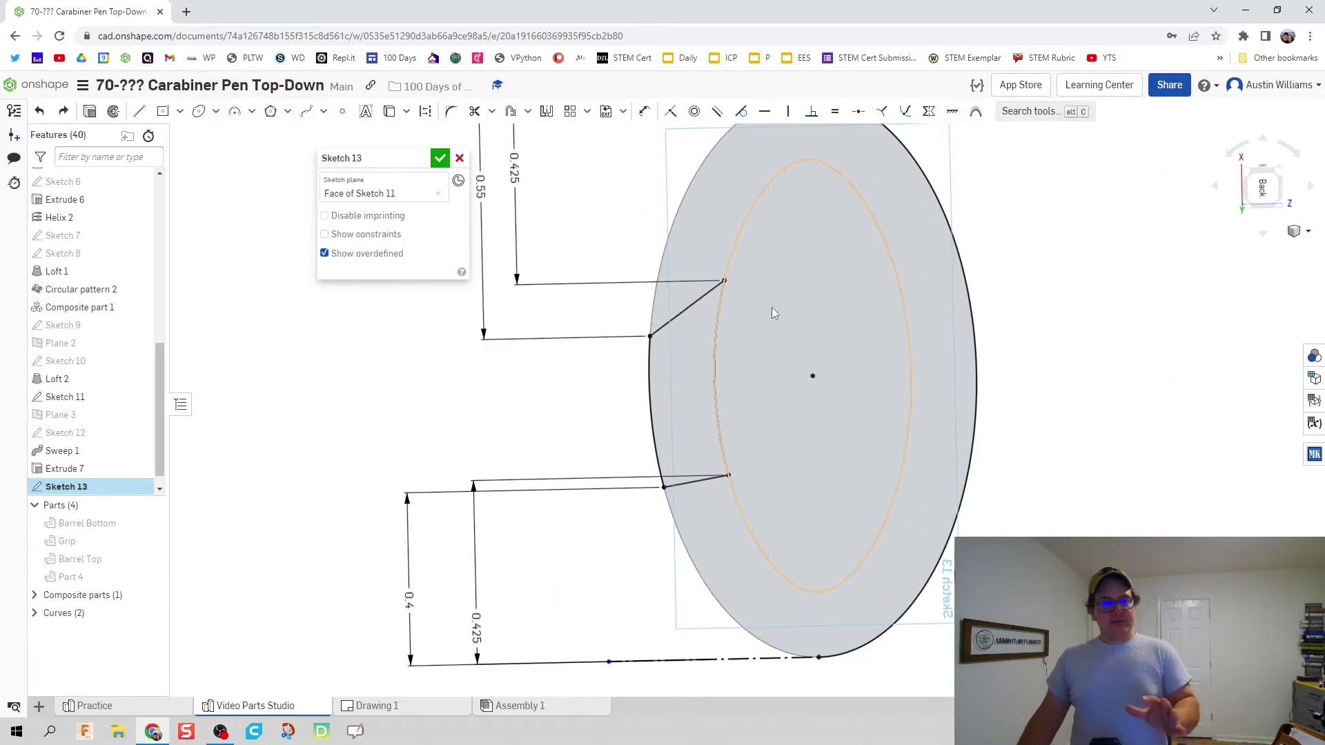
pyautogui.hotkey('ctrl', 'y')
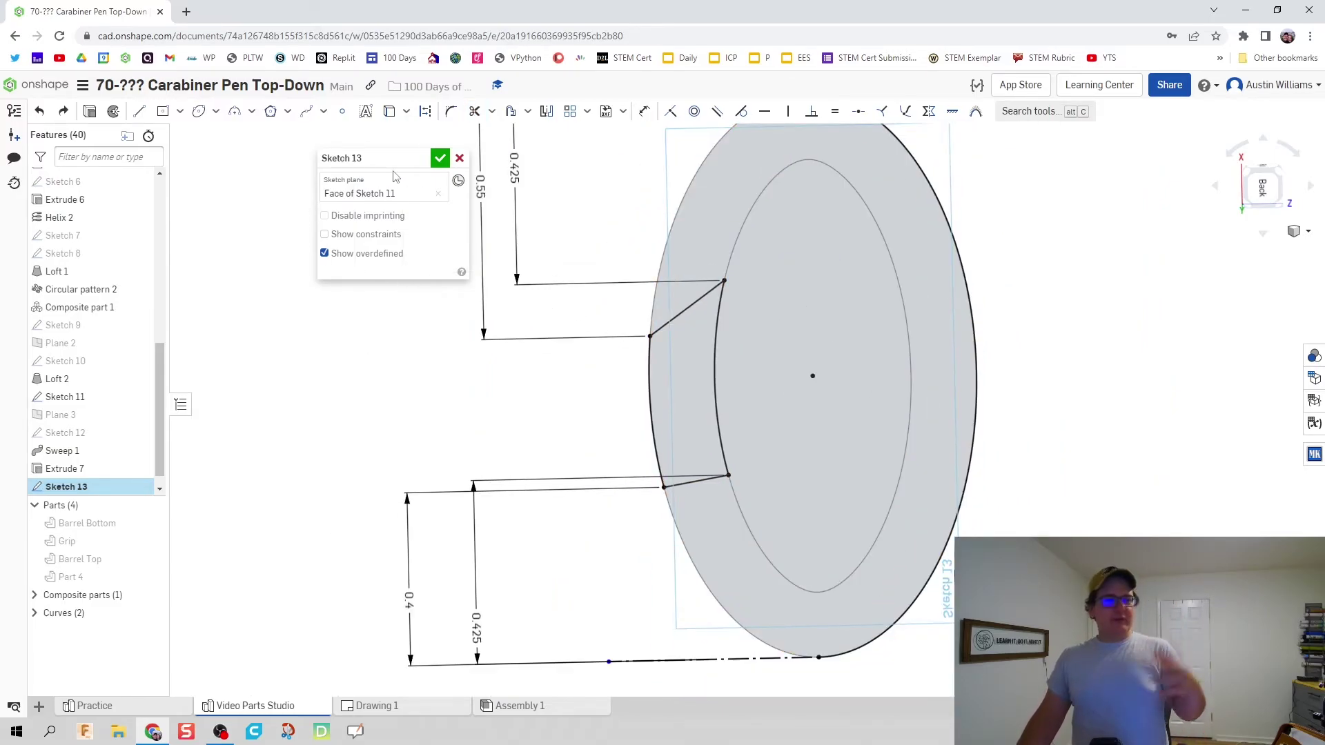
pyautogui.click(439, 159)
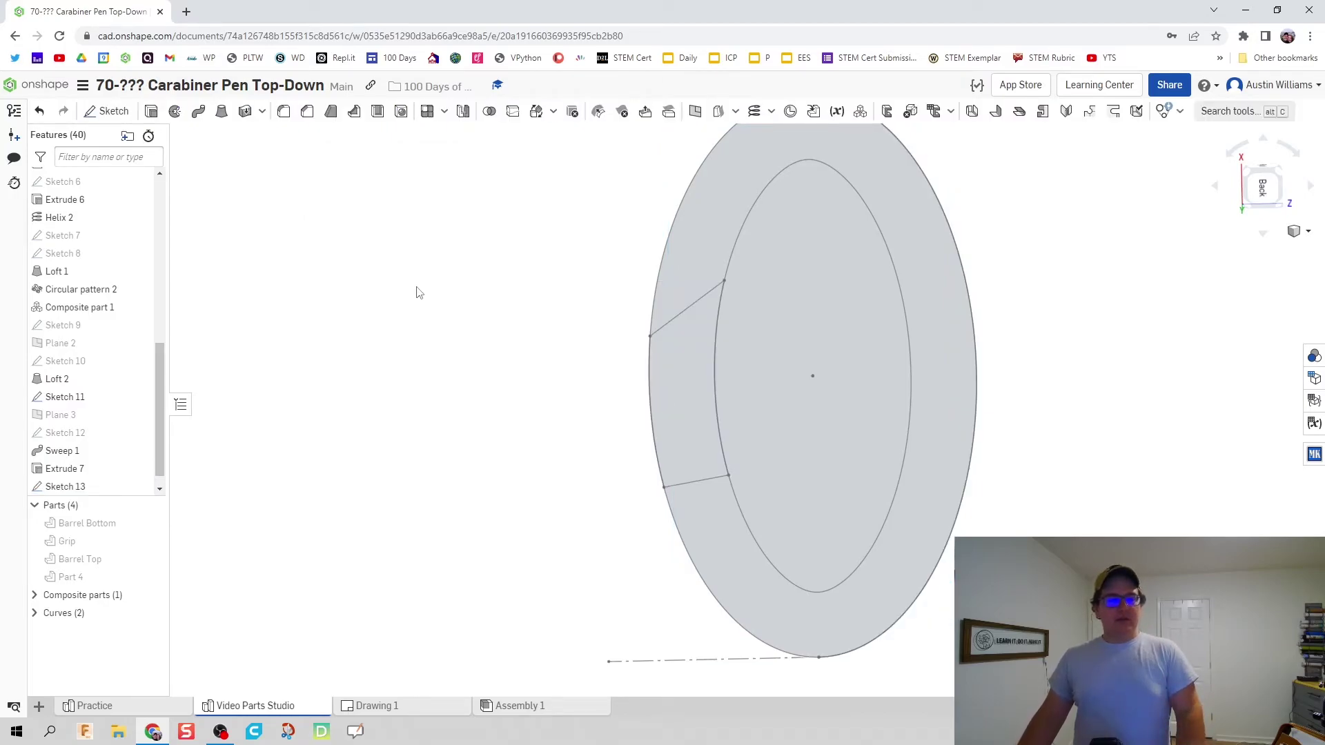
# - Show Part 4 and remove the Sketch 13 region with a symmetric 1 in extrude cut
pyautogui.scroll(-3, 428, 298)
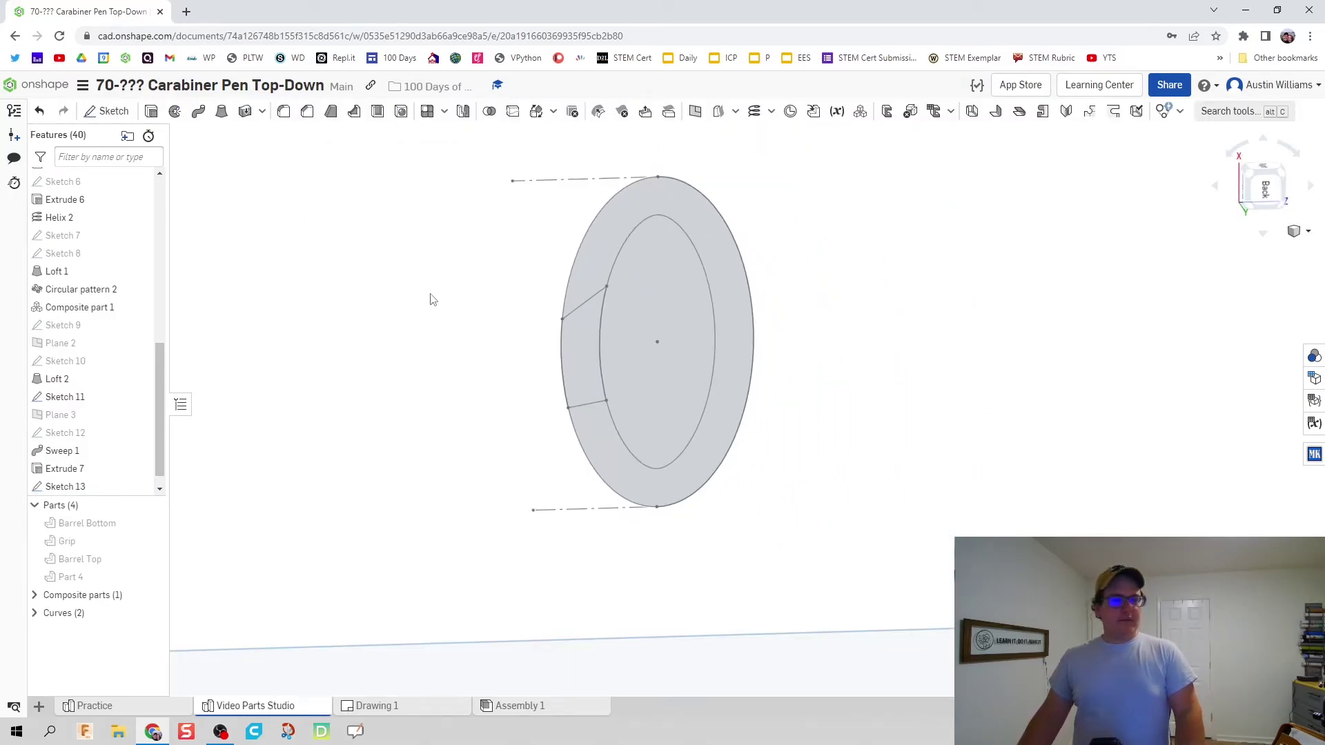
pyautogui.click(152, 577)
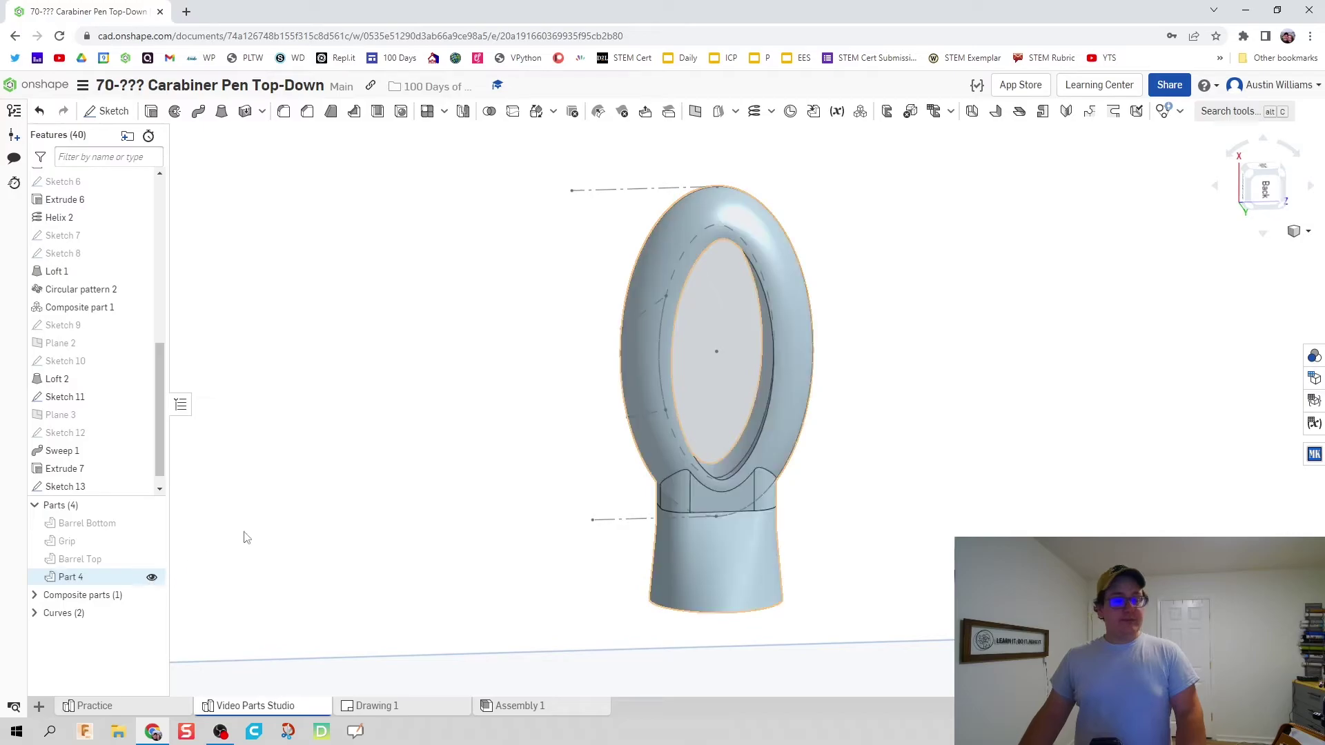
pyautogui.click(152, 112)
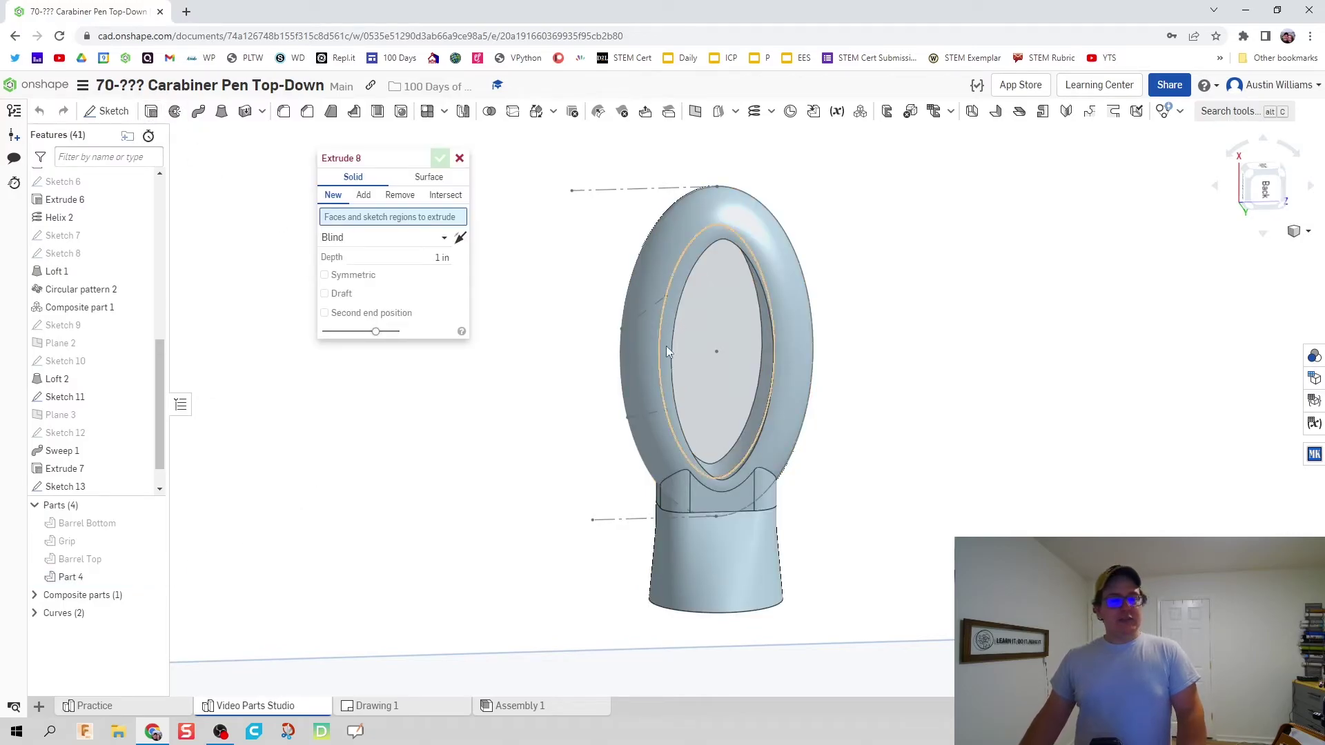
pyautogui.scroll(4, 622, 350)
pyautogui.moveTo(611, 349); pyautogui.dragTo(615, 362, button='right')
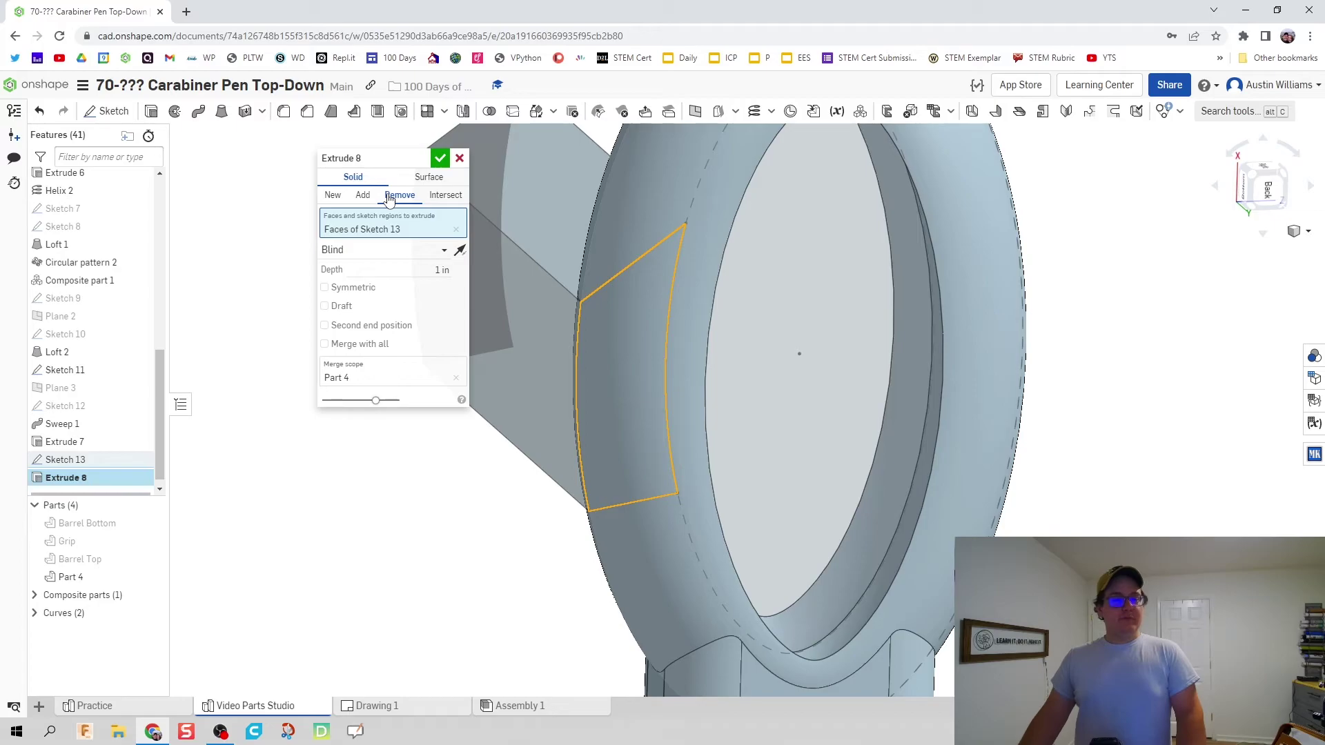
pyautogui.click(370, 294)
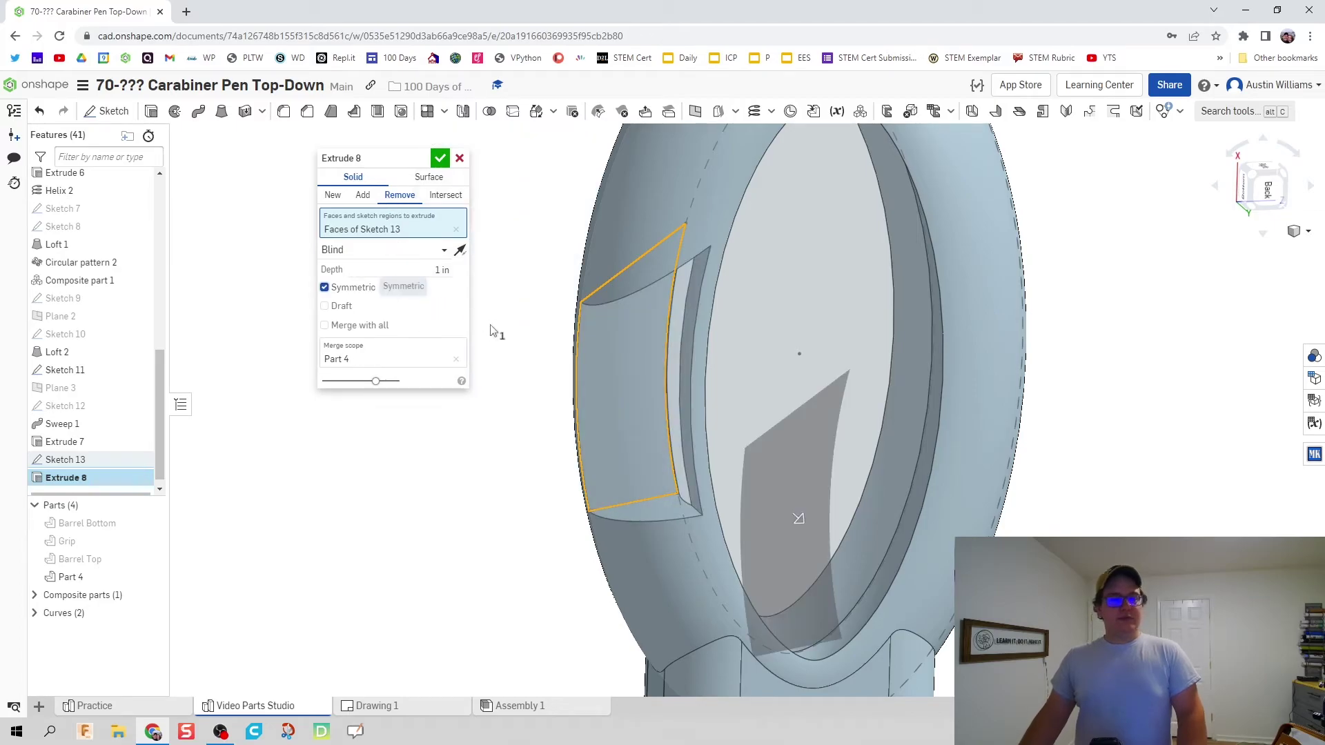
pyautogui.moveTo(539, 511); pyautogui.dragTo(550, 508, button='right')
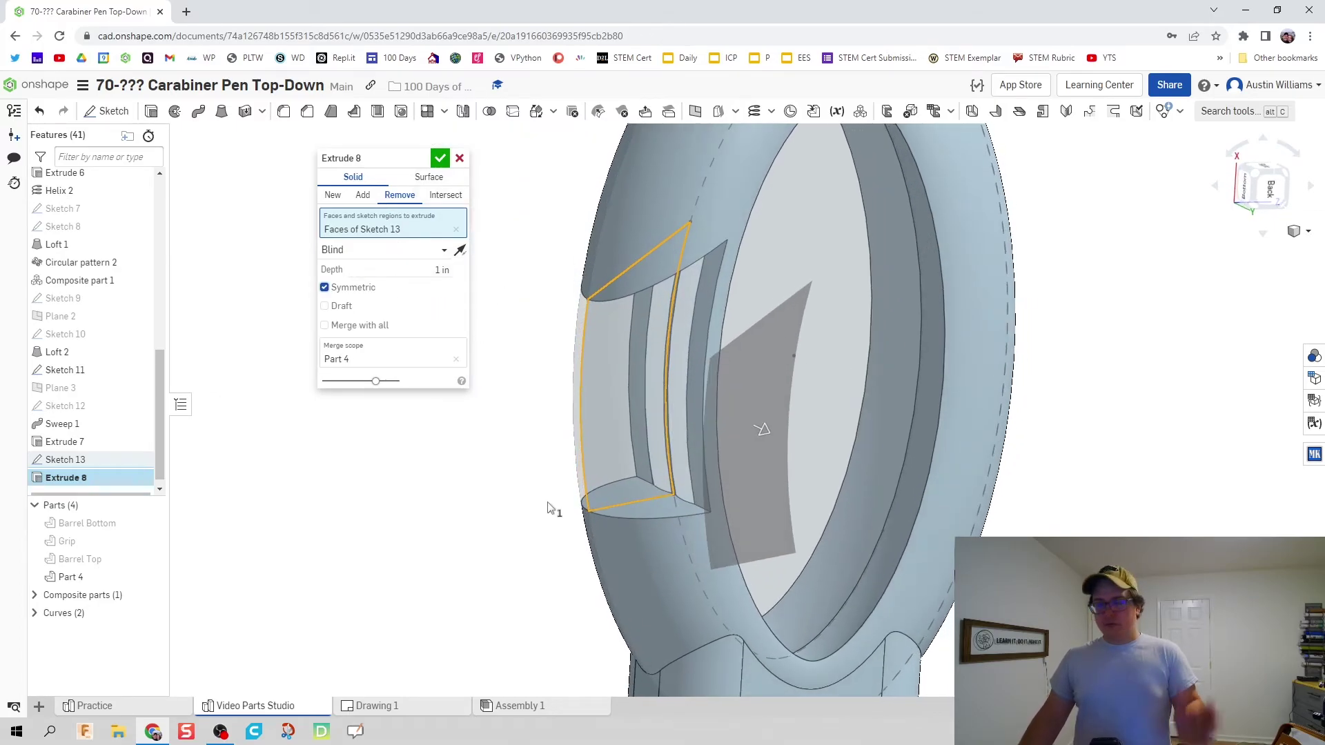
pyautogui.click(440, 158)
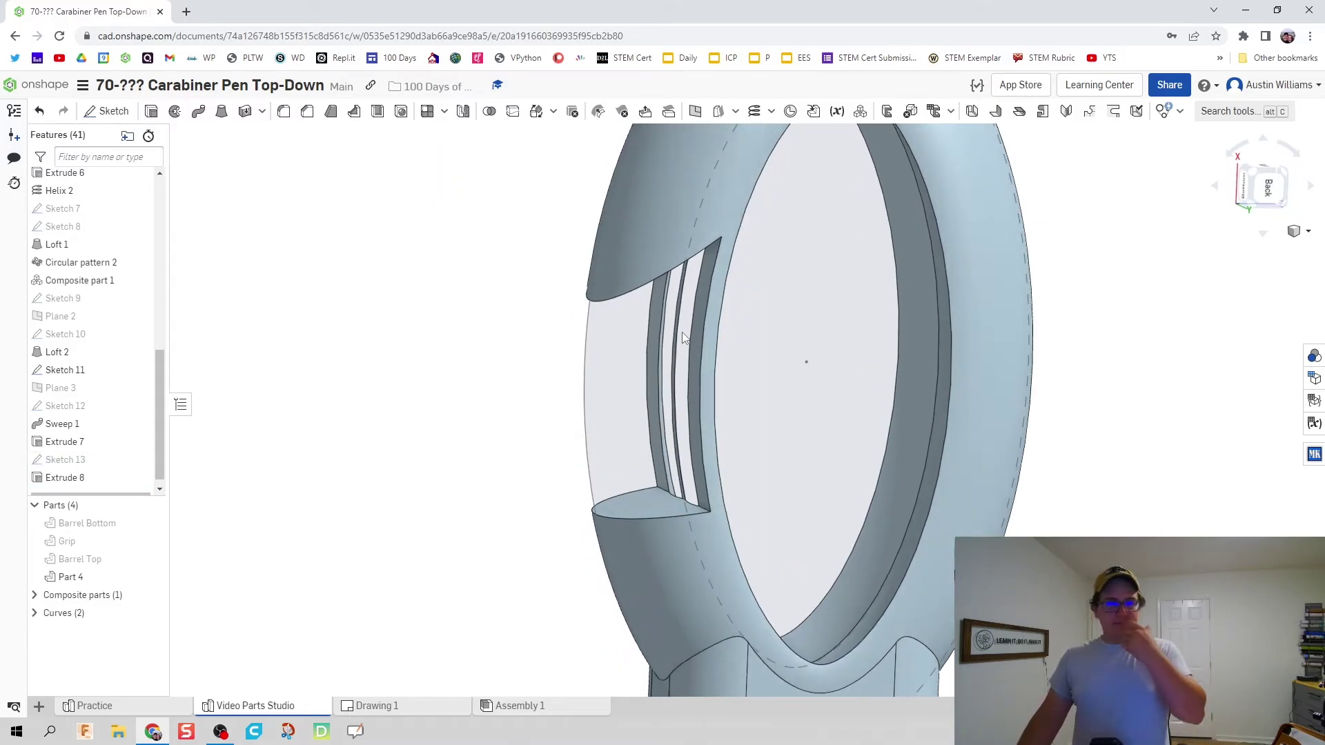
pyautogui.moveTo(683, 338)
pyautogui.mouseDown(button='right')
pyautogui.moveTo(641, 341)
pyautogui.moveTo(686, 345)
pyautogui.mouseUp(button='right')
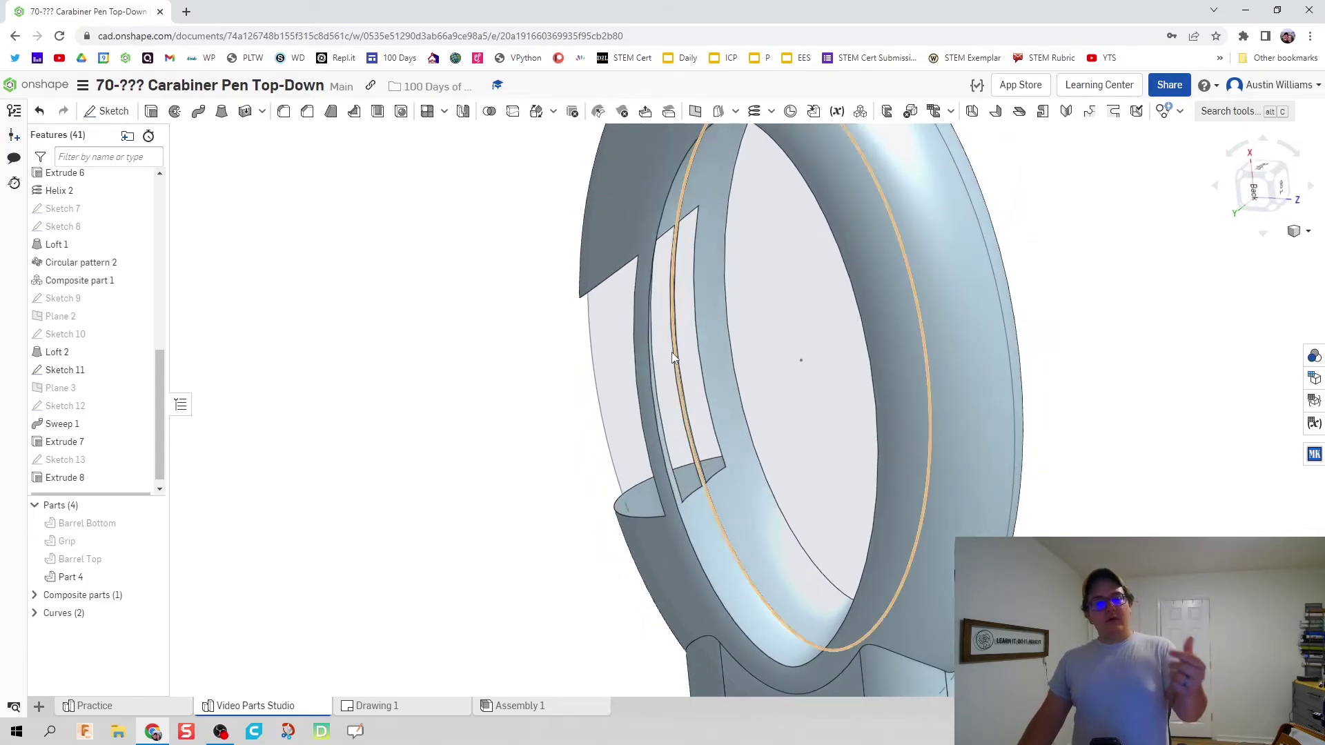
# - Reopen Sketch 13 face-on and extend the upper cutout line past the inner ellipse
pyautogui.doubleClick(110, 458)
pyautogui.rightClick(502, 440)
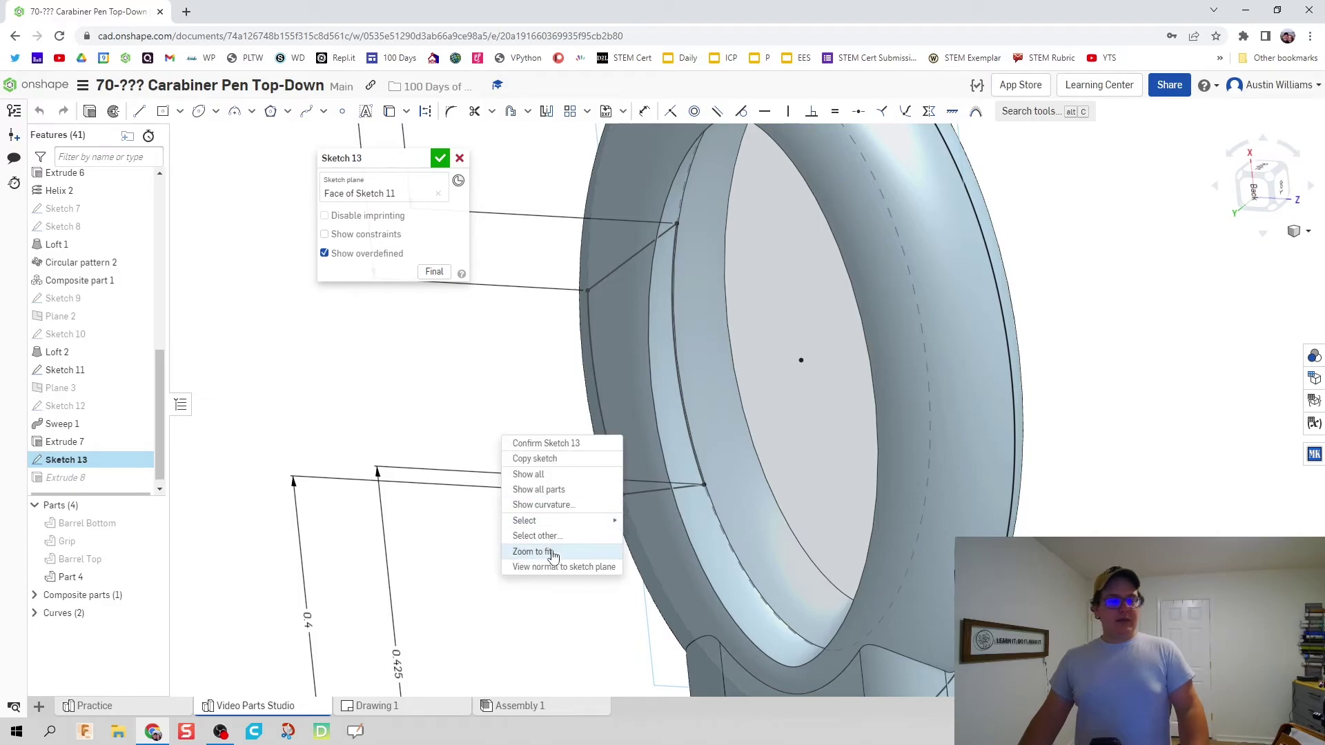
pyautogui.click(608, 569)
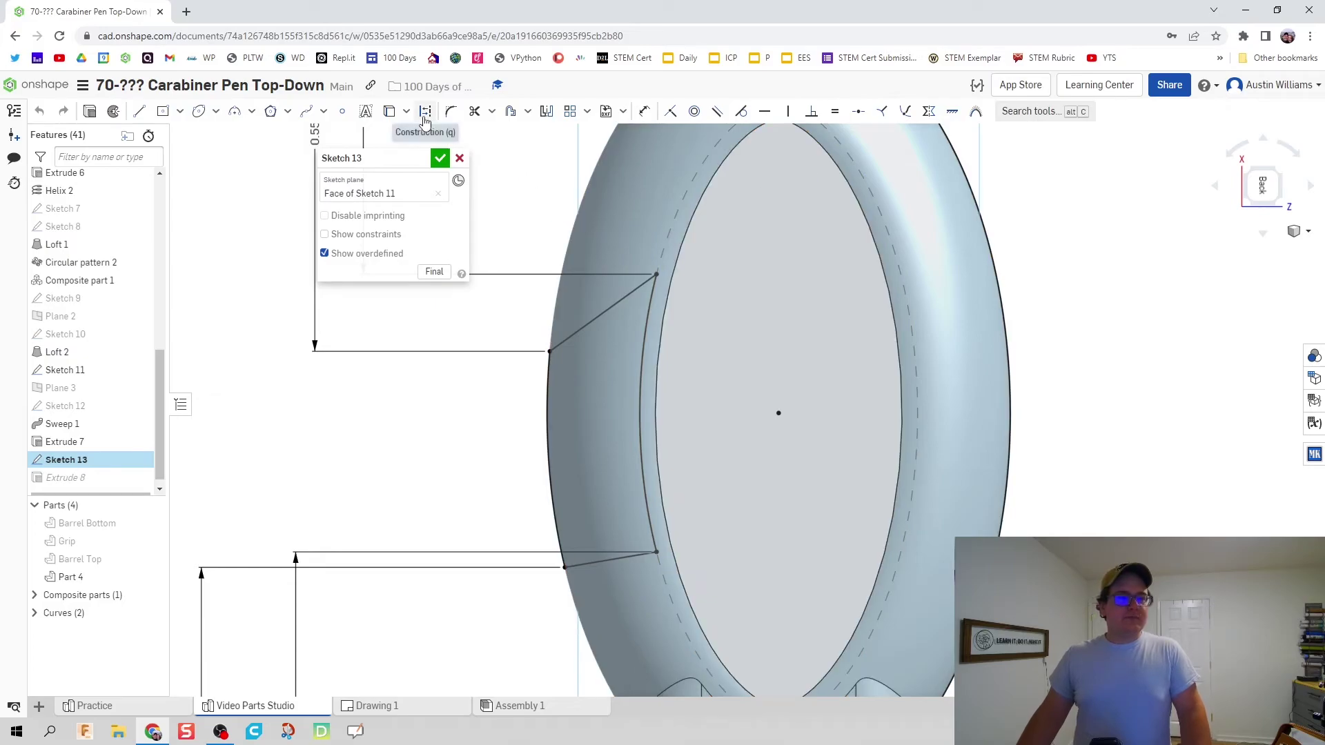
pyautogui.click(527, 113)
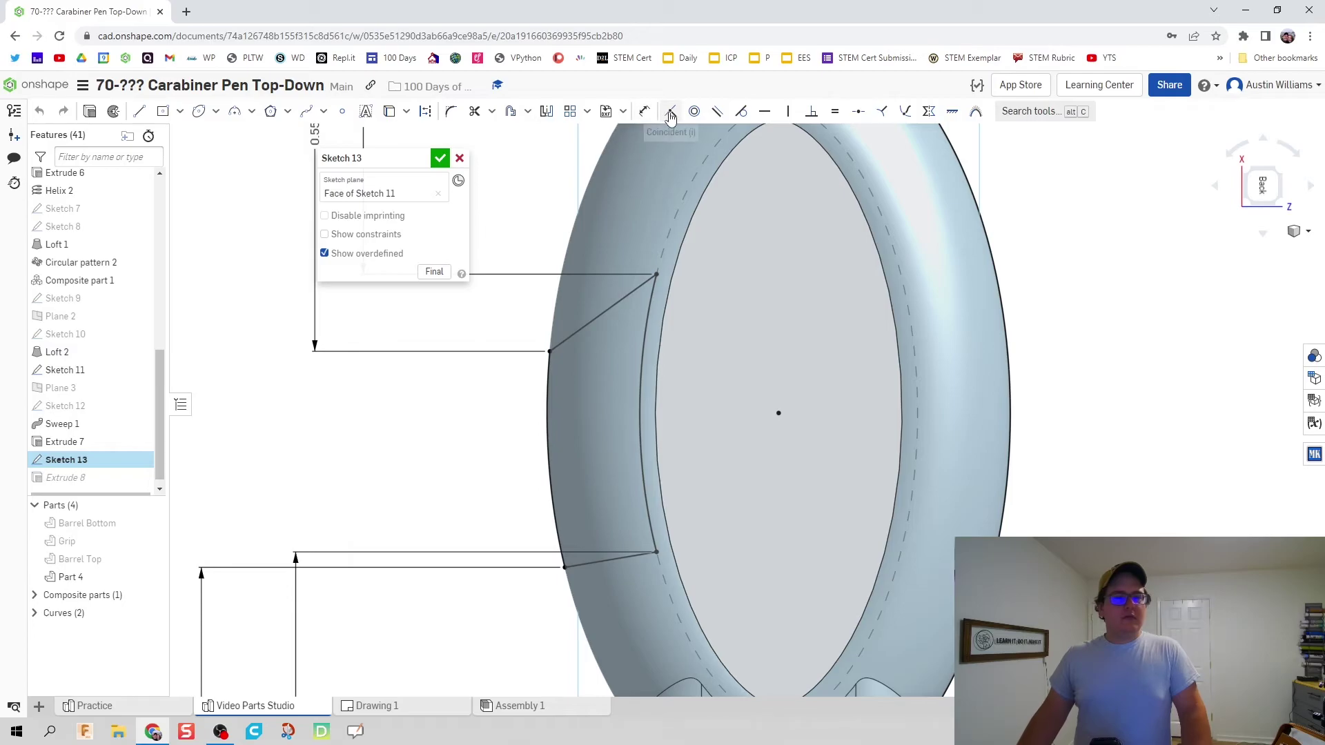
pyautogui.click(491, 112)
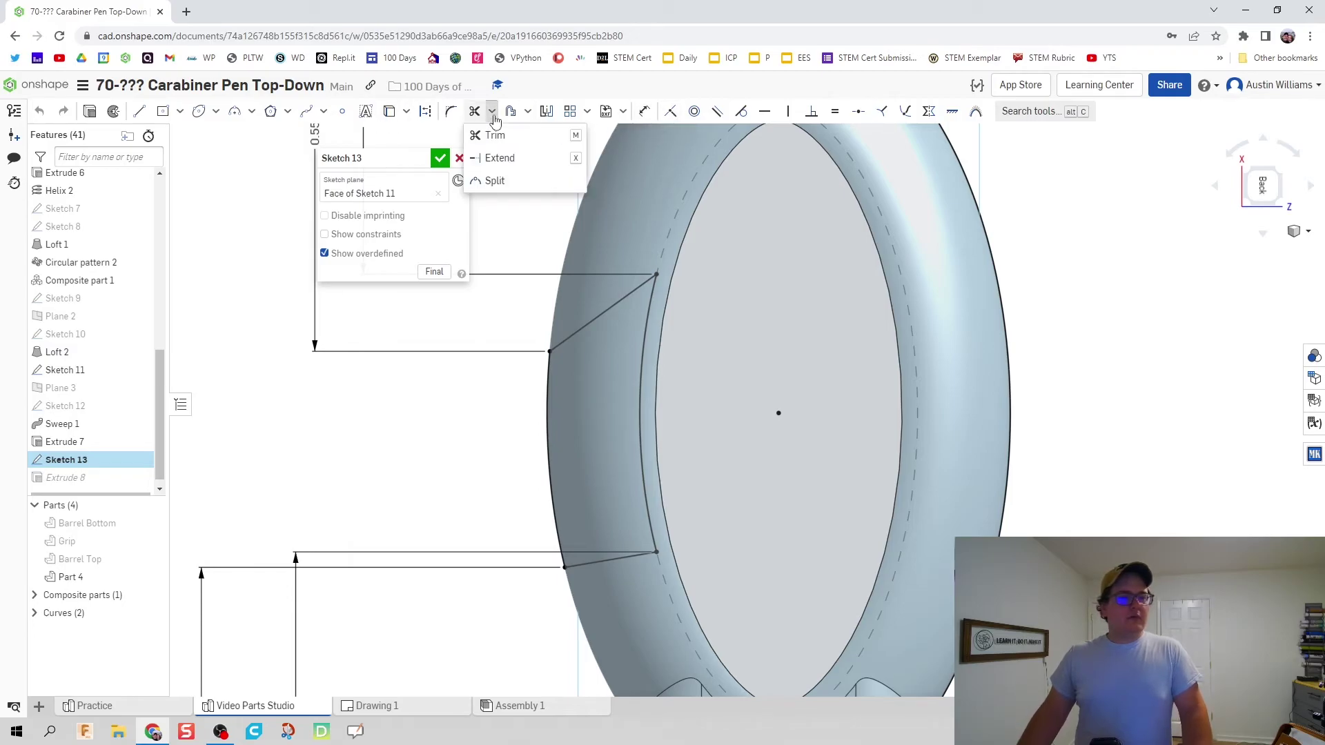
pyautogui.click(498, 159)
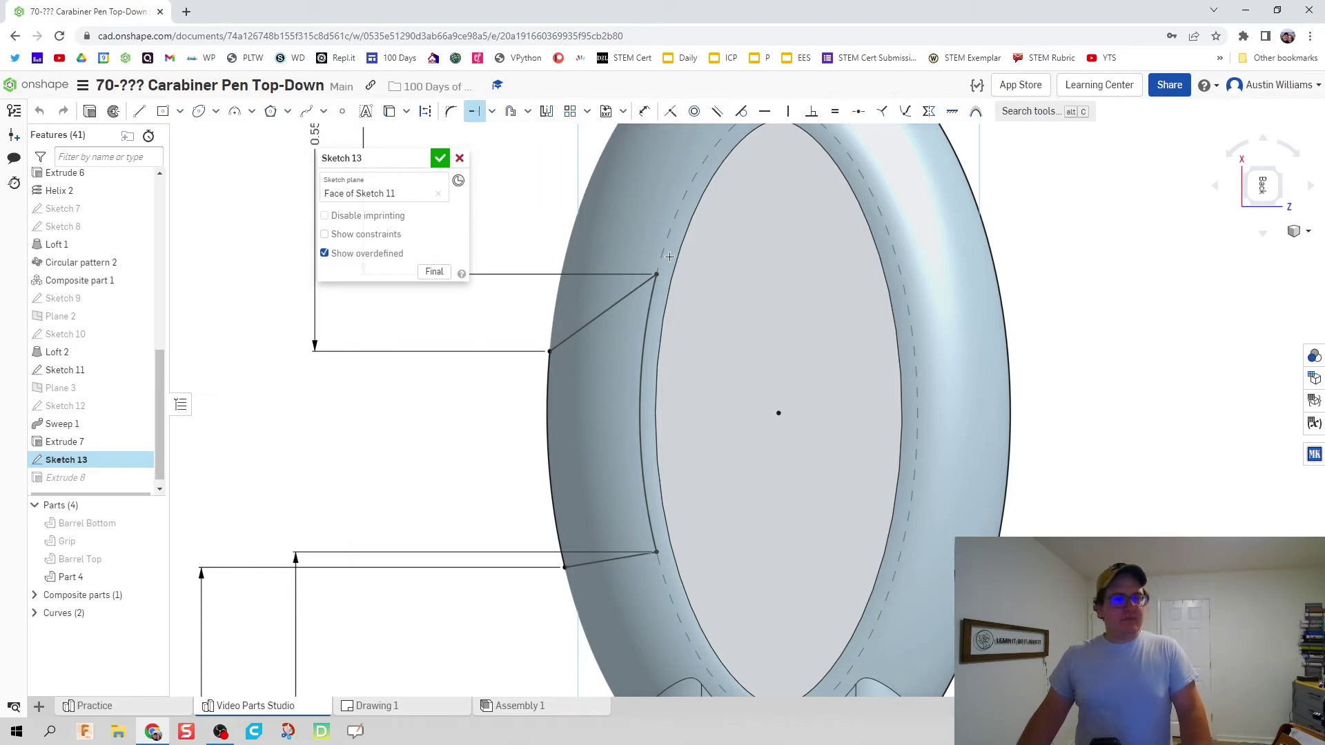
pyautogui.moveTo(655, 274); pyautogui.dragTo(687, 249)
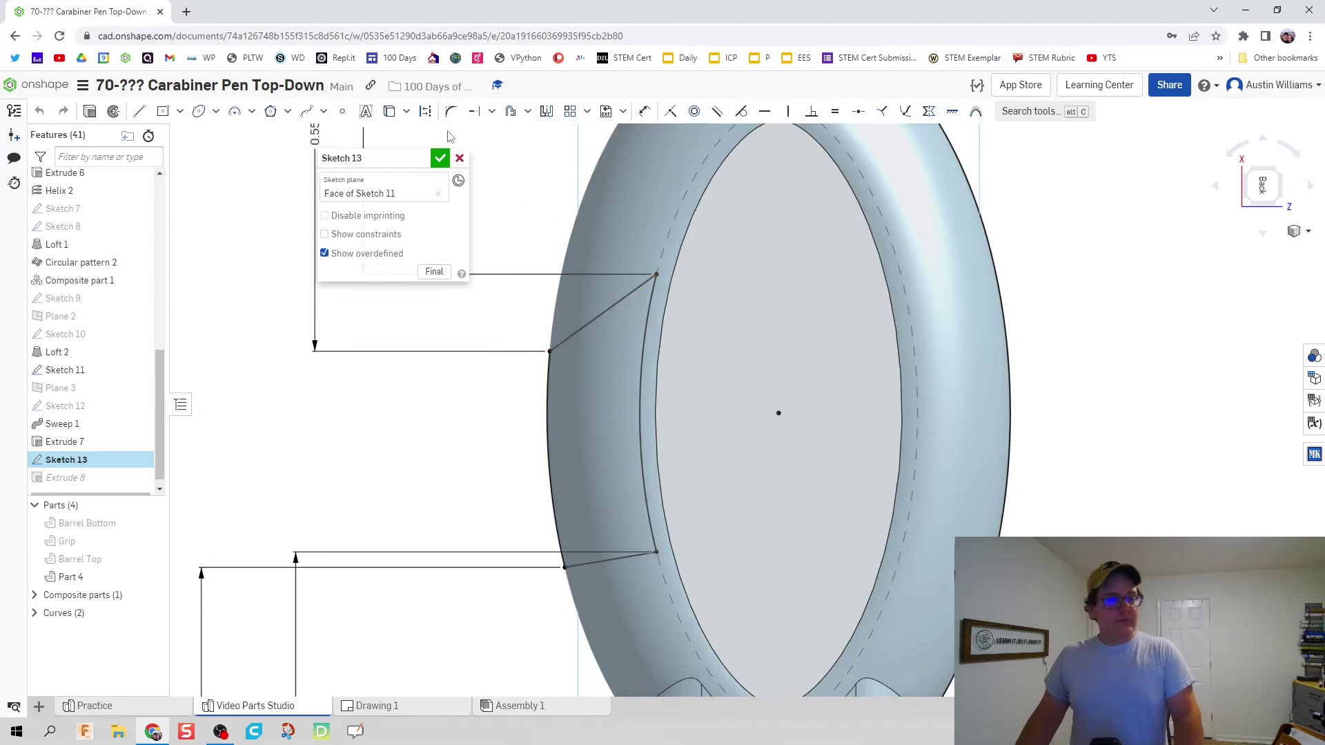
pyautogui.click(470, 113)
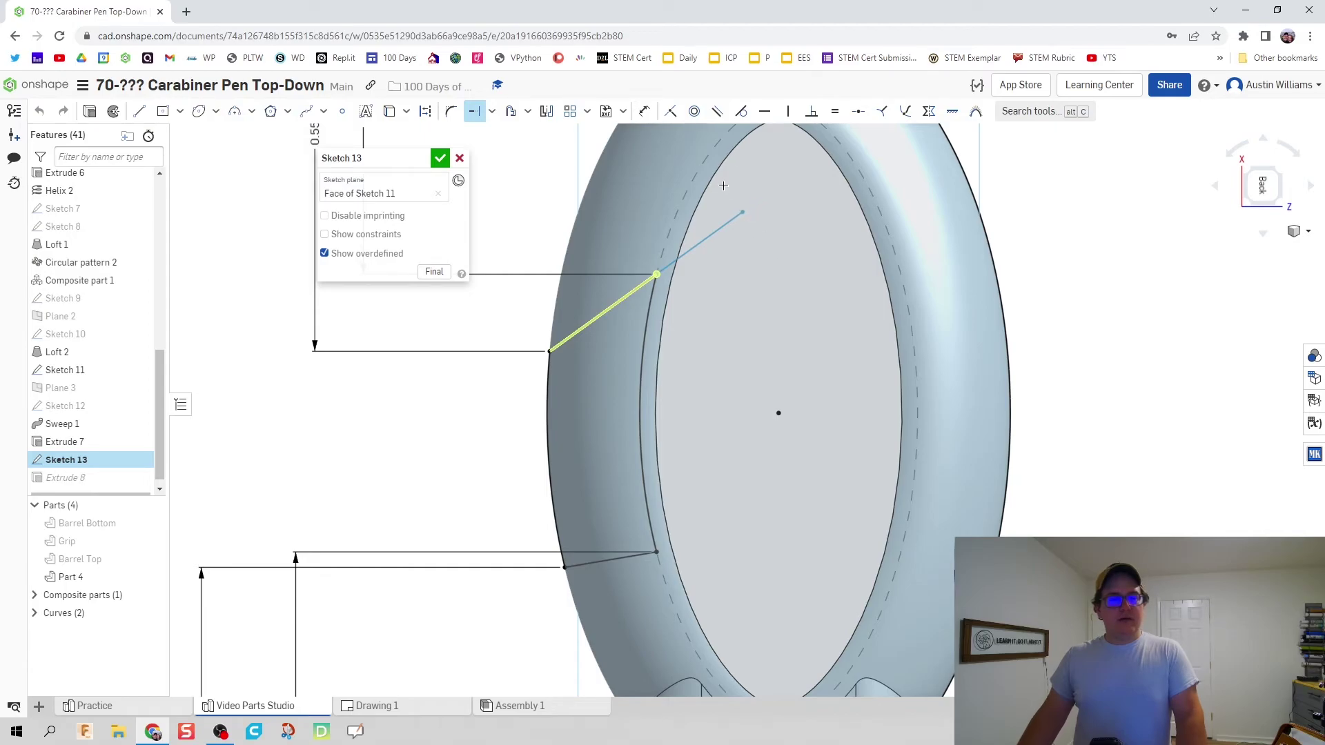
pyautogui.click(701, 245)
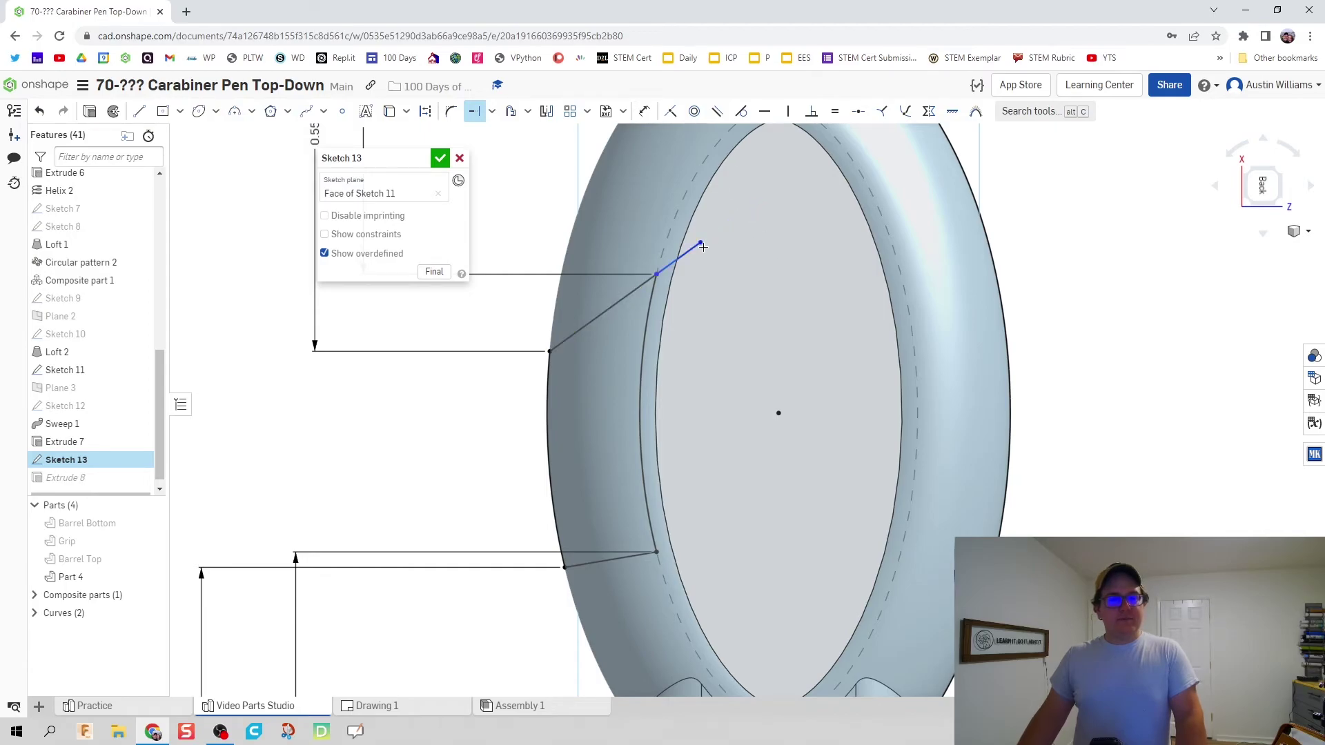
pyautogui.press('Escape')
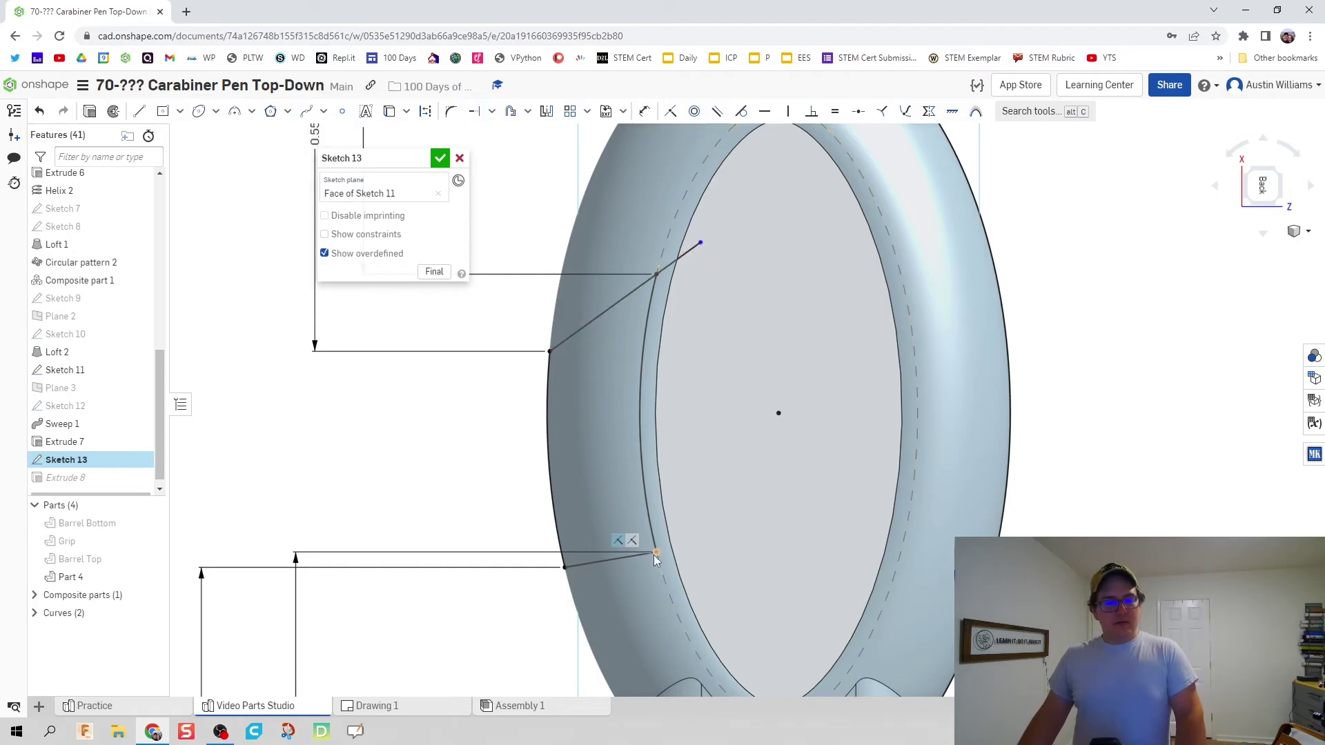
# - Extend the lower cutout line past the inner ellipse and join both ends with a vertical line
pyautogui.press('u')
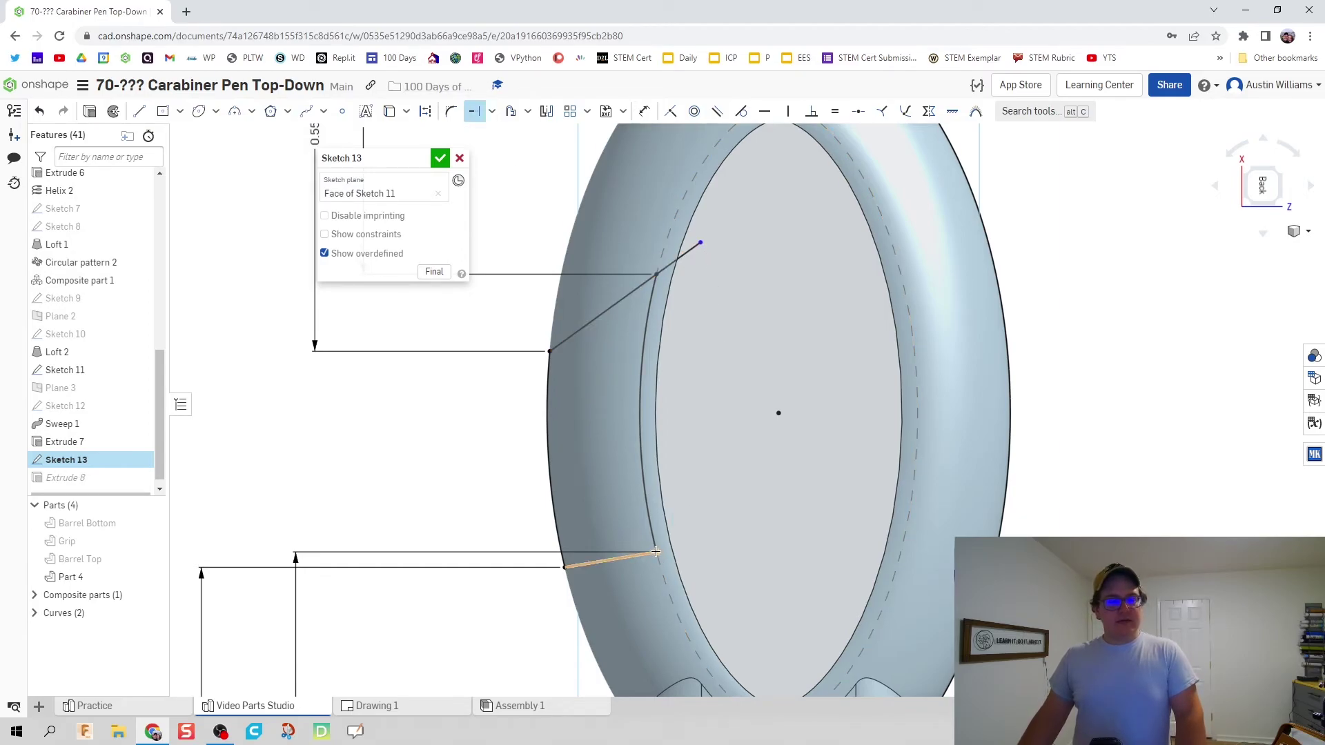
pyautogui.click(655, 552)
pyautogui.click(708, 542)
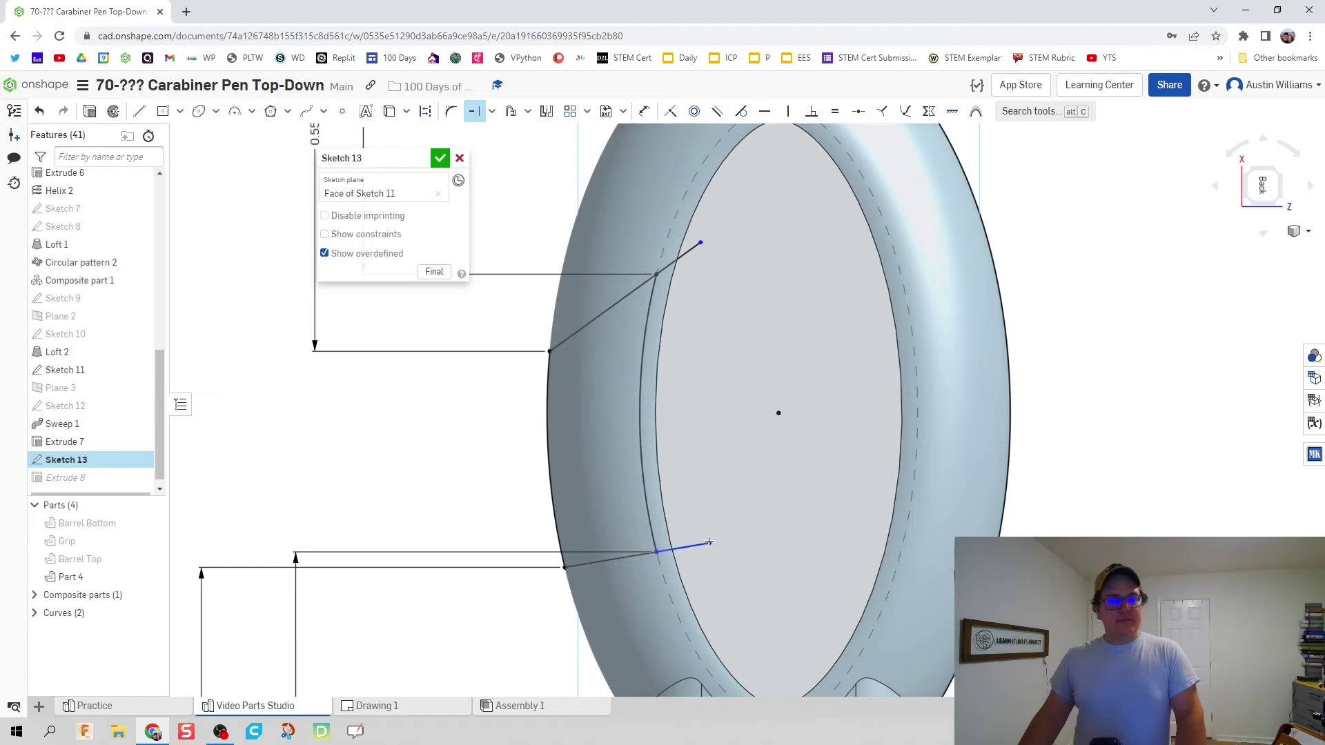
pyautogui.press('l')
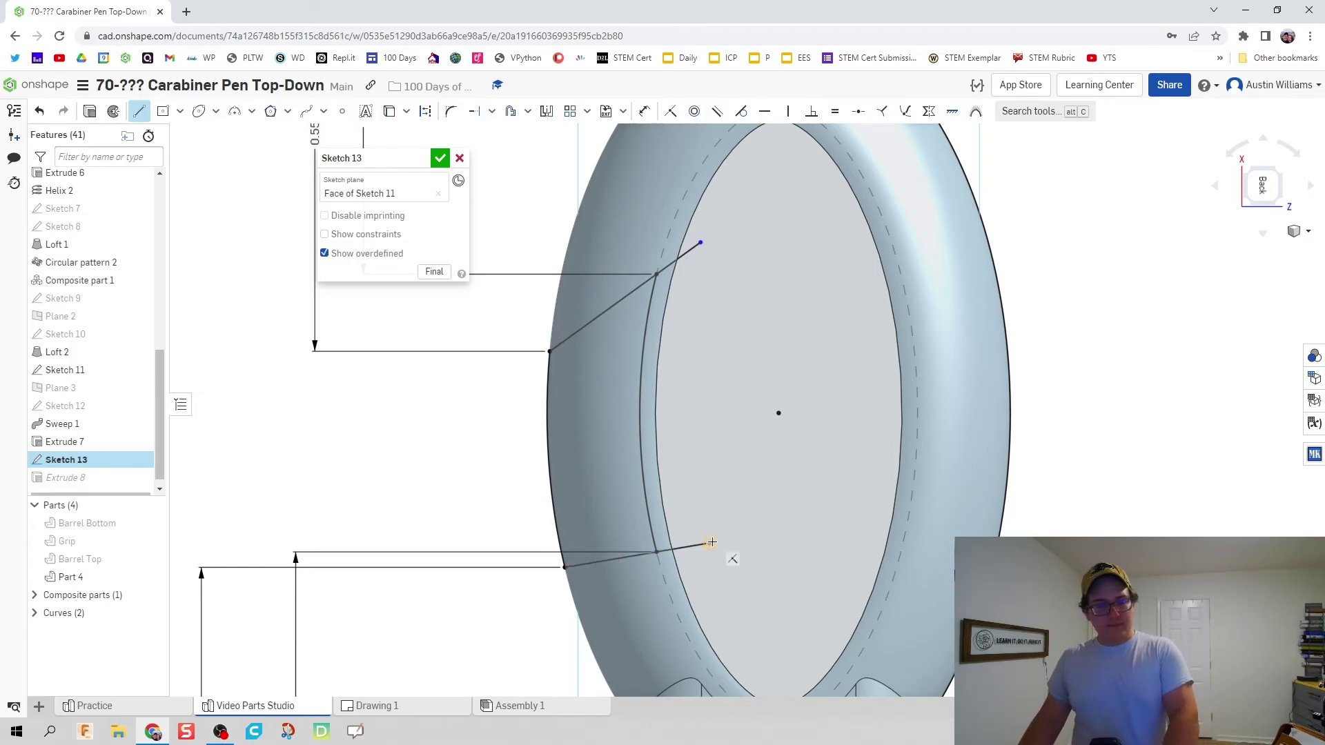
pyautogui.click(709, 543)
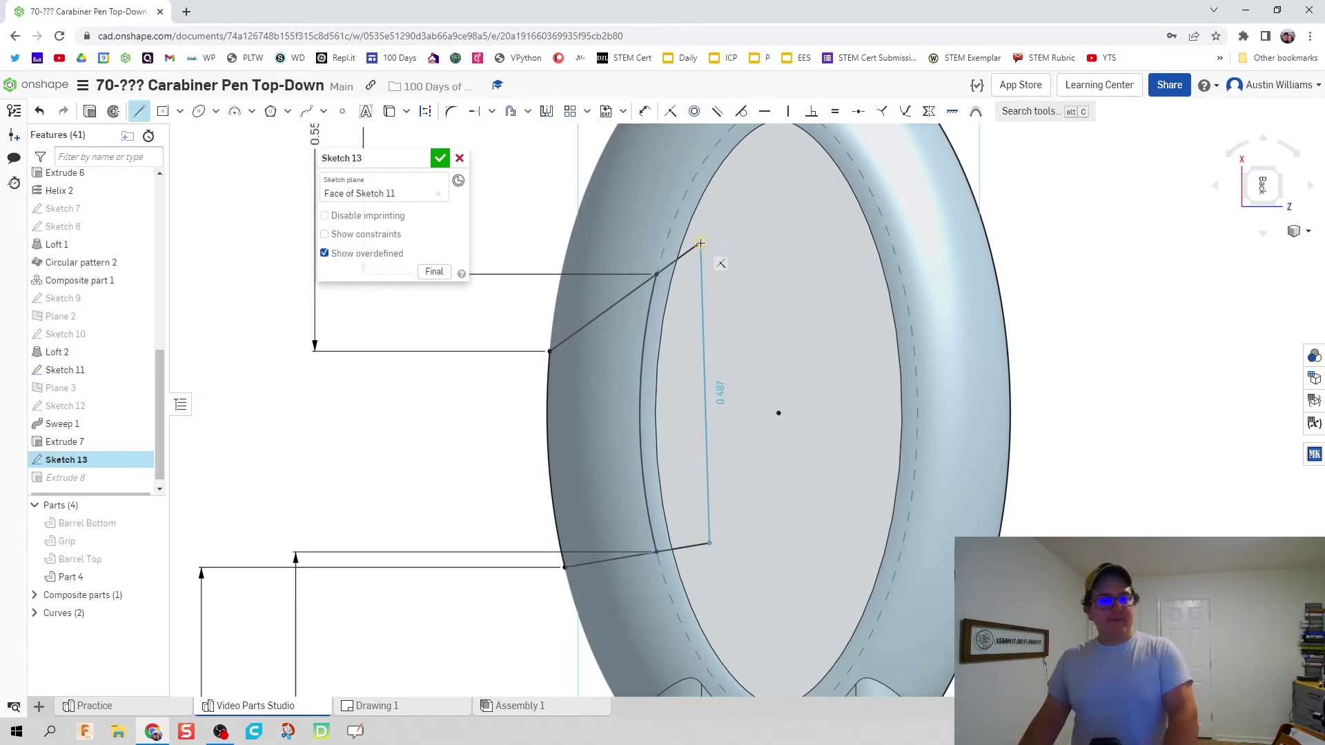
pyautogui.click(700, 242)
pyautogui.press('Escape')
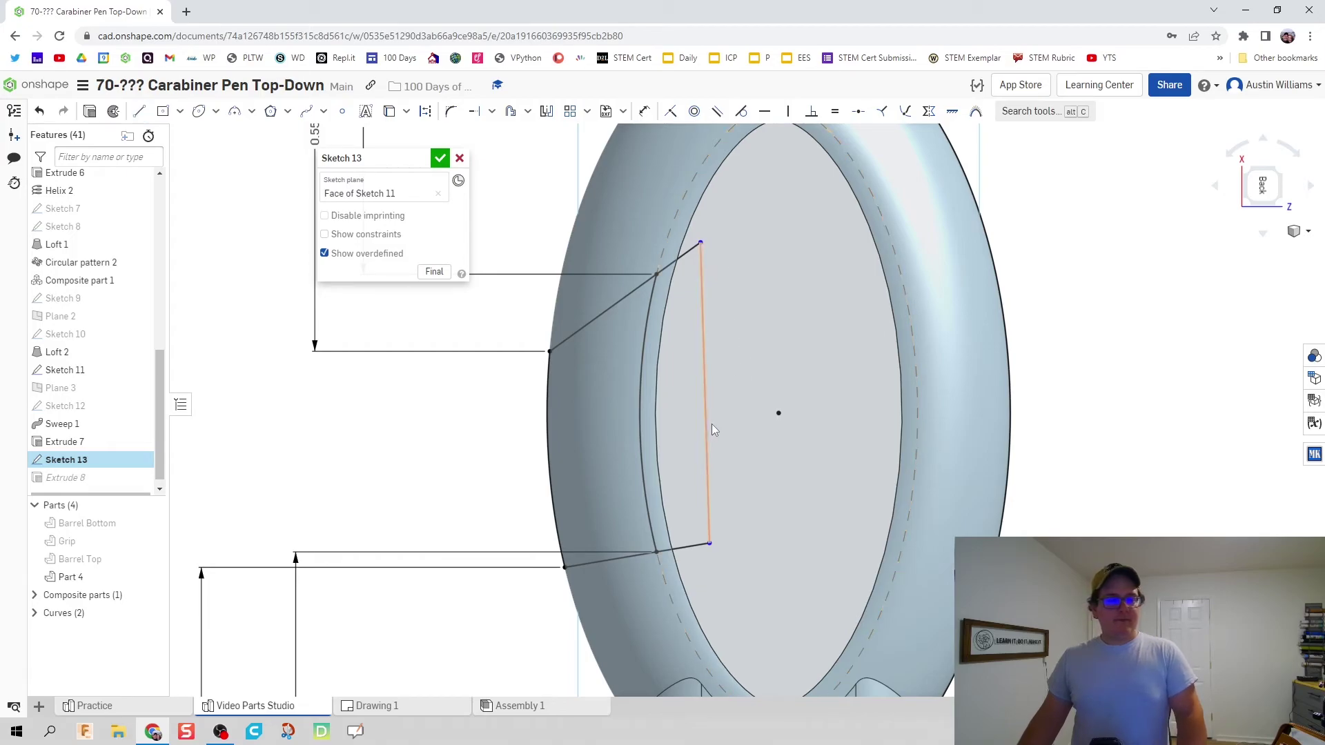
# - Make the ring's arc edge construction geometry and finish the sketch to rebuild Extrude 8
pyautogui.click(643, 362)
pyautogui.rightClick(642, 362)
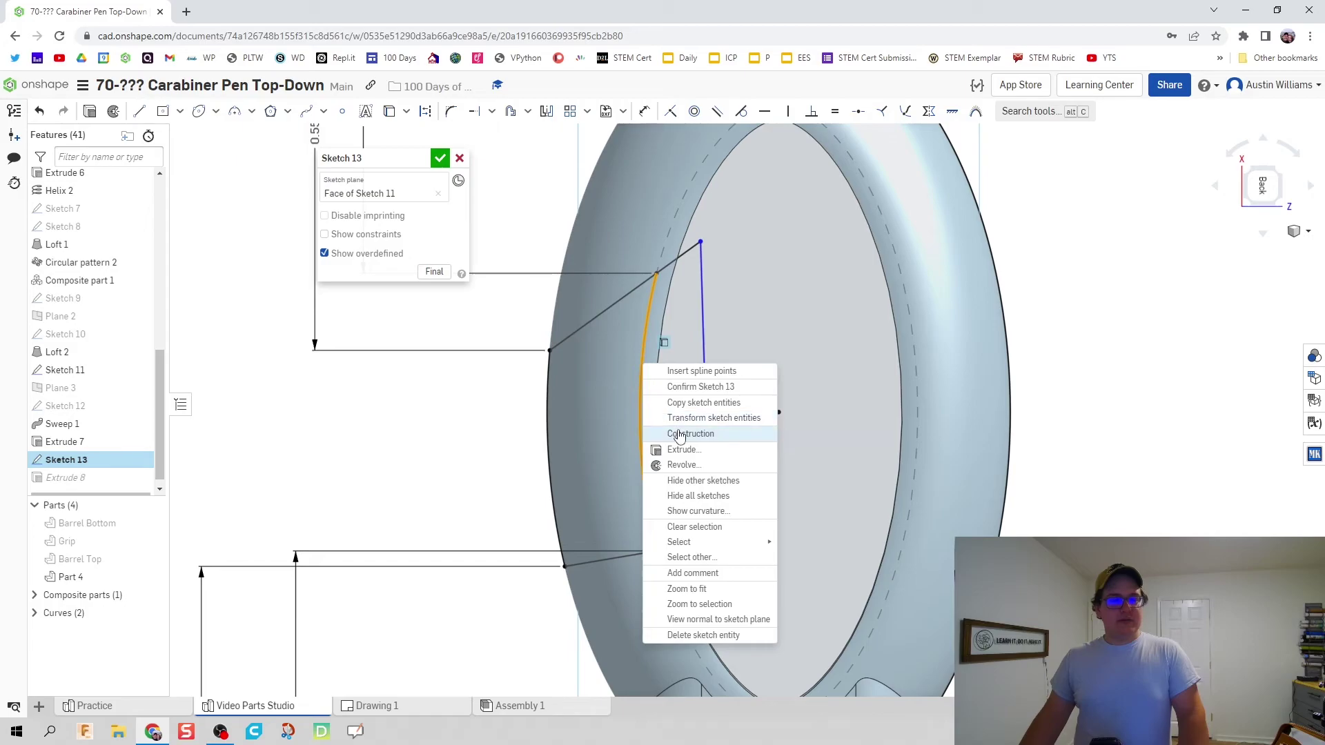
pyautogui.click(680, 434)
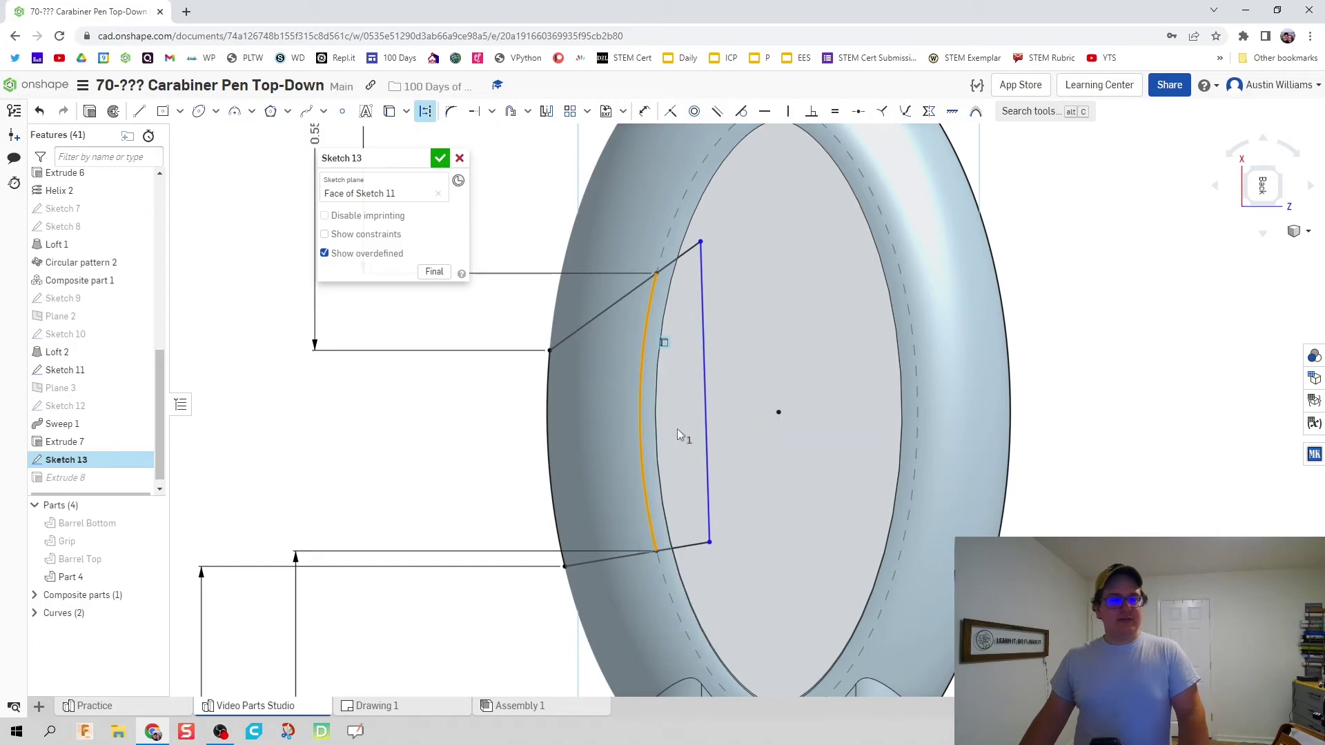
pyautogui.click(438, 159)
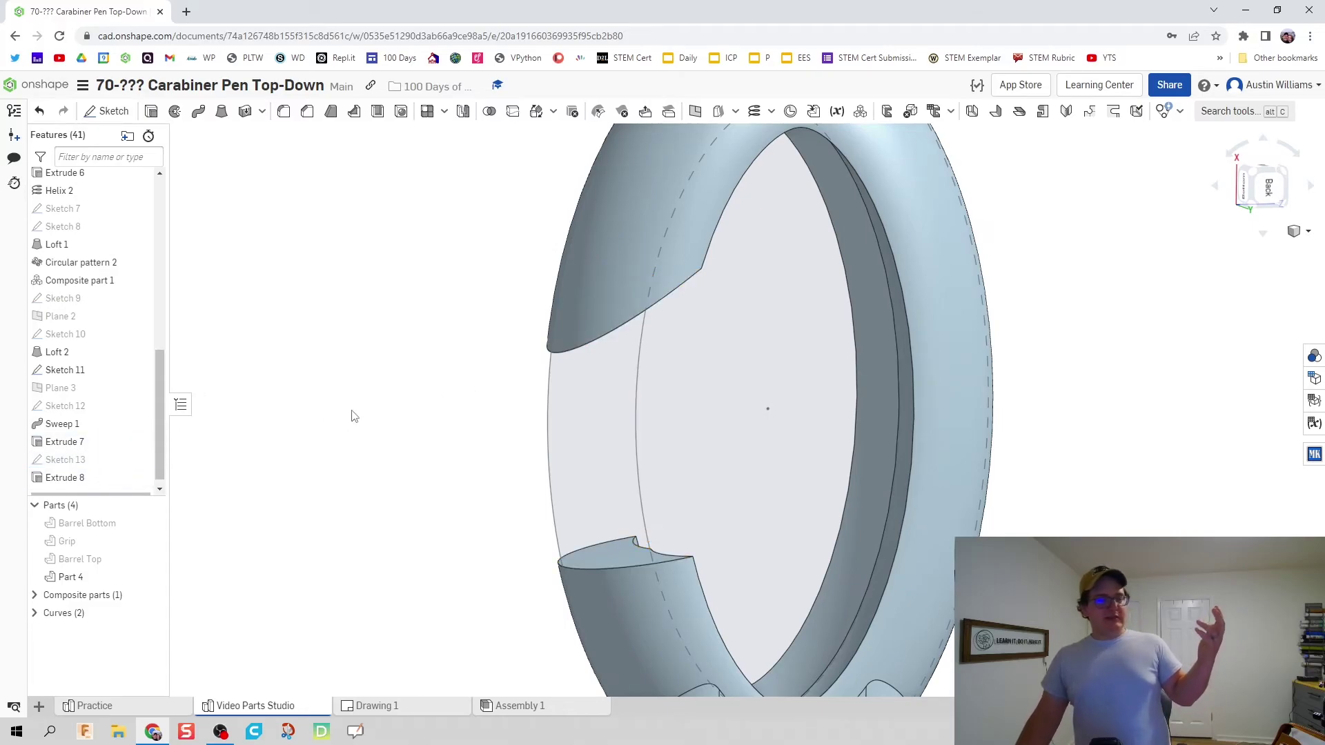
# - Rename Part 4 to 'Clip'
pyautogui.scroll(-3, 407, 399)
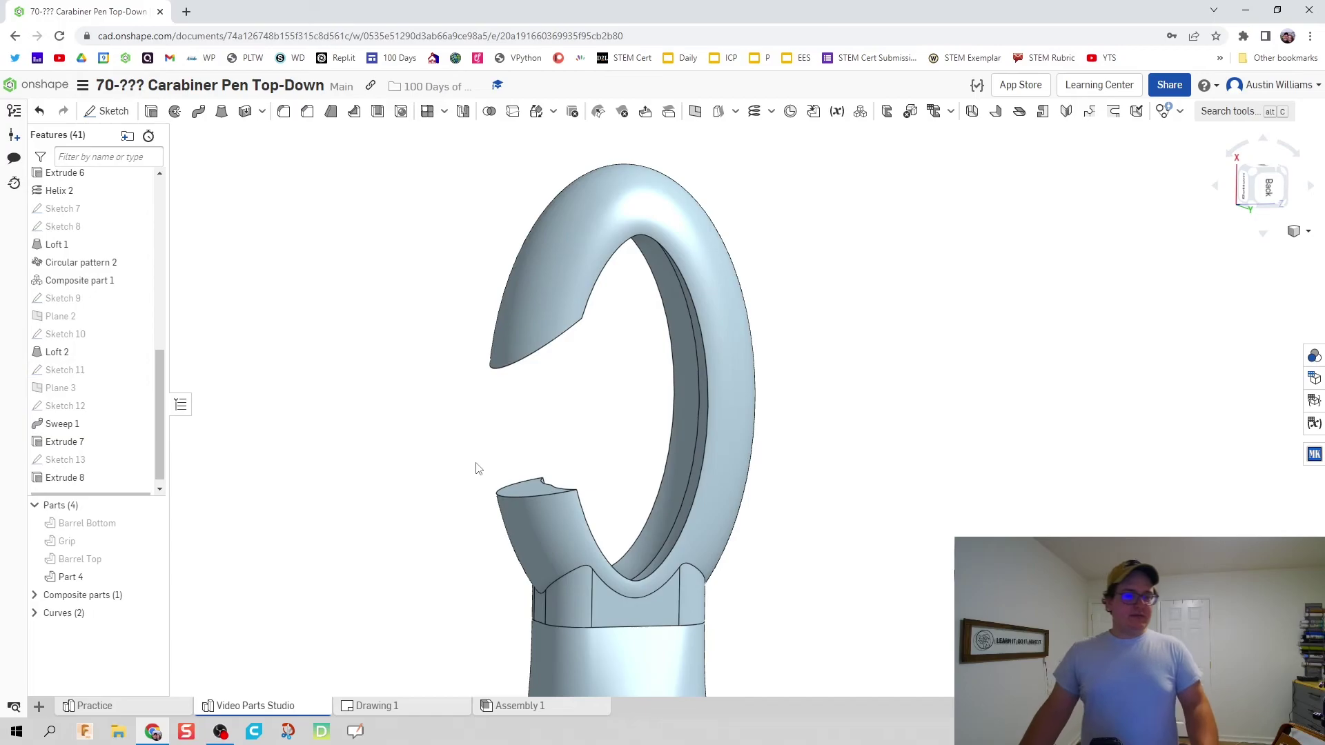
pyautogui.moveTo(474, 467); pyautogui.dragTo(588, 320, button='right')
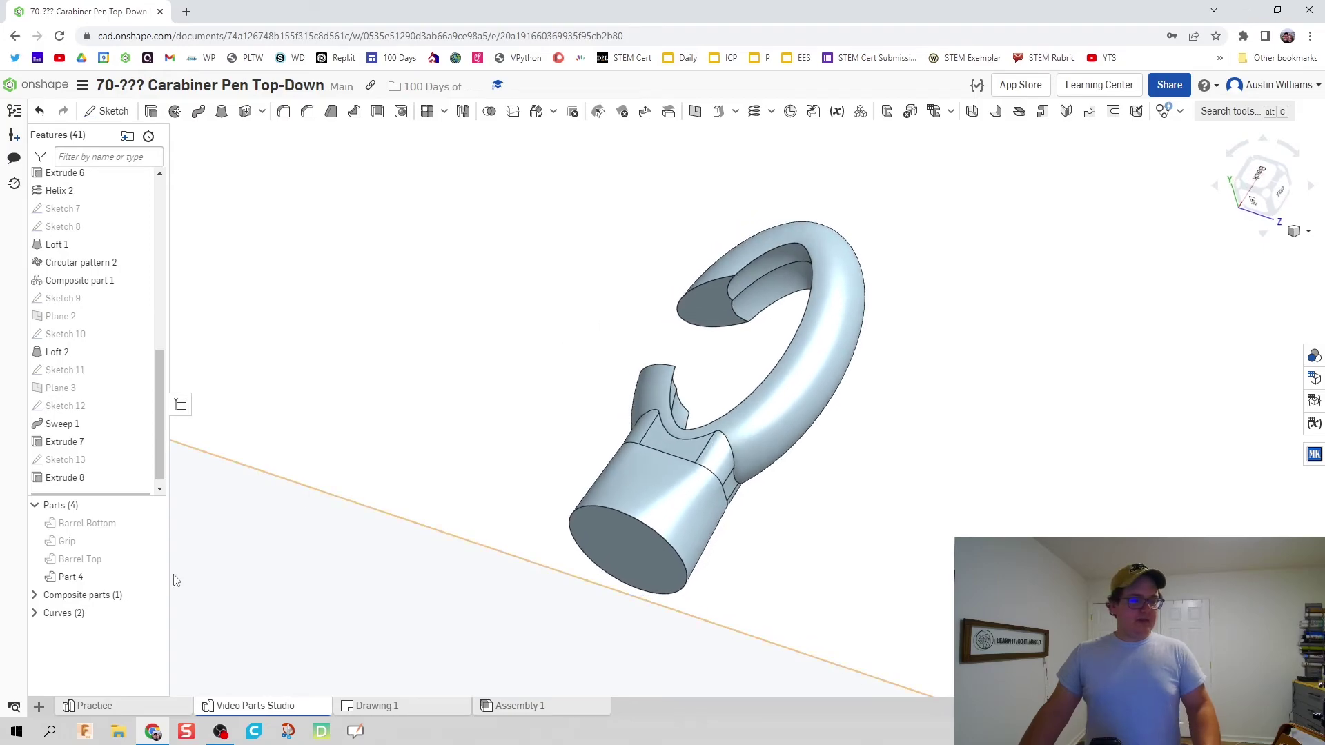
pyautogui.rightClick(76, 580)
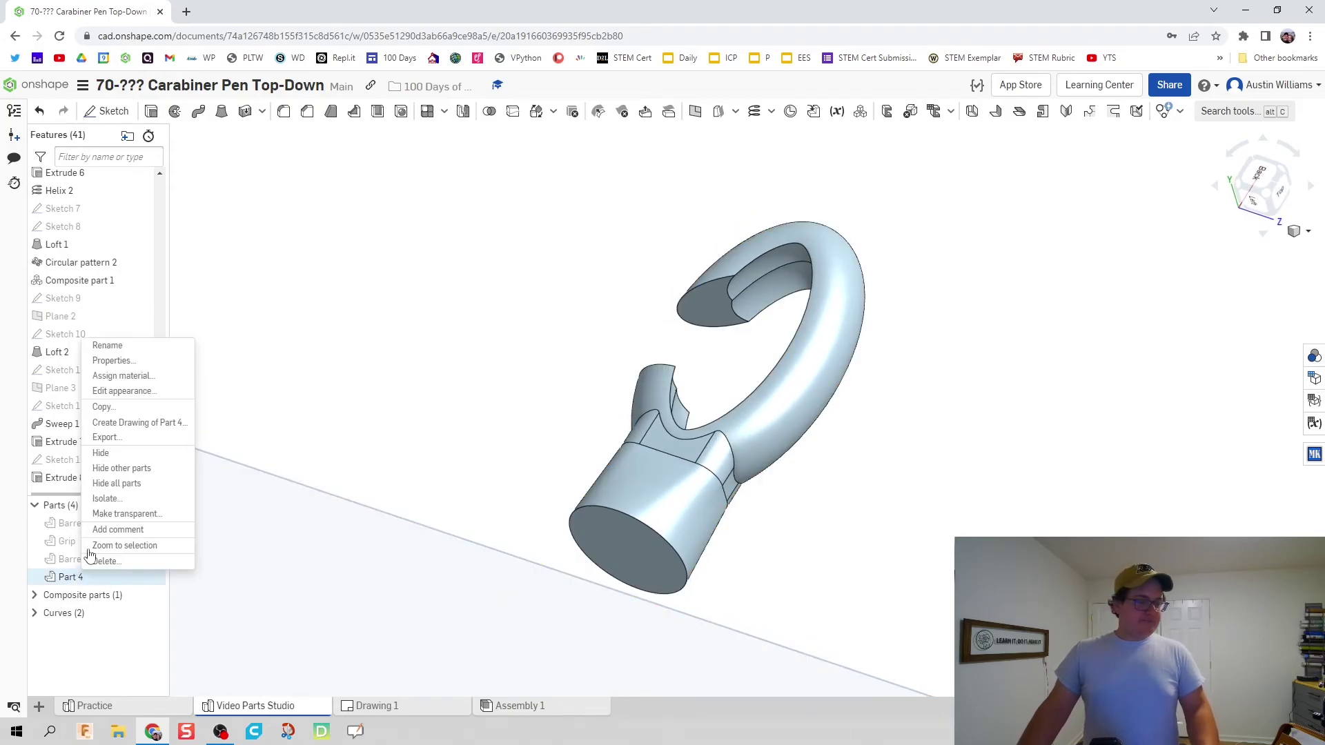
pyautogui.click(110, 345)
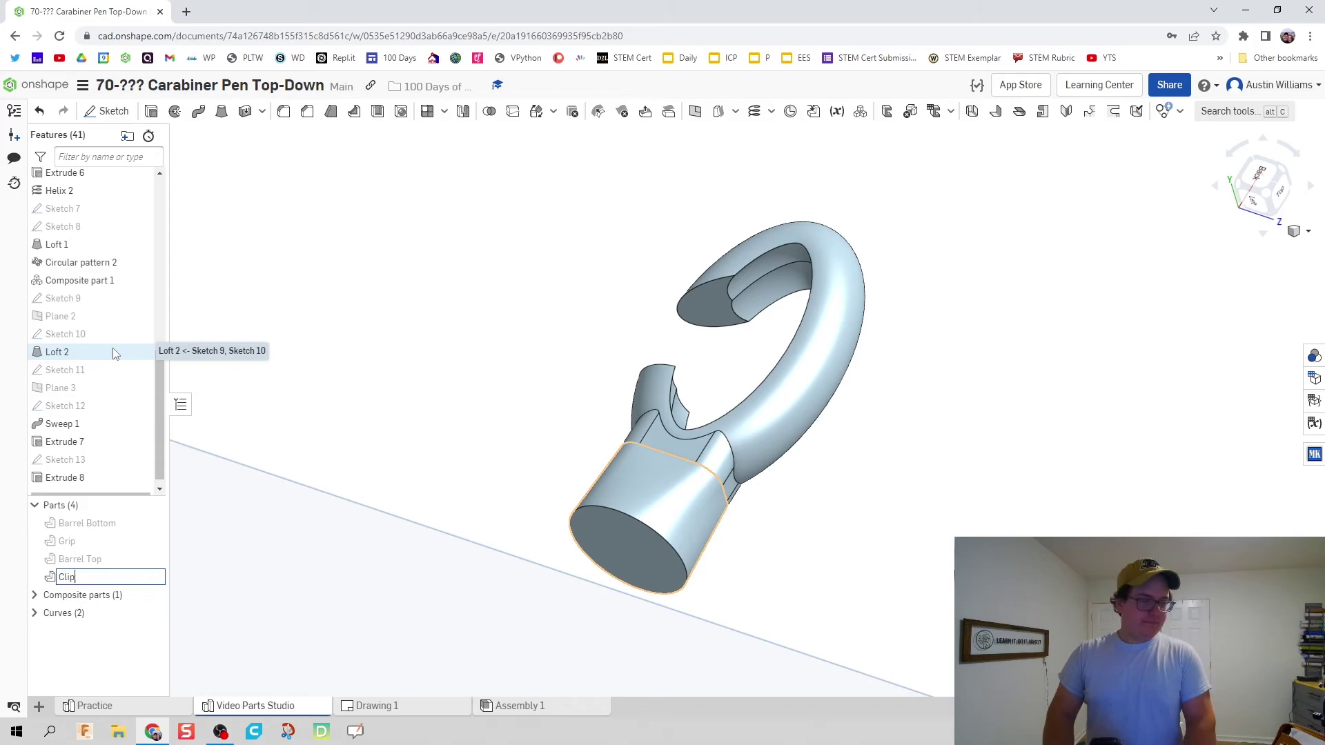
pyautogui.press('Return')
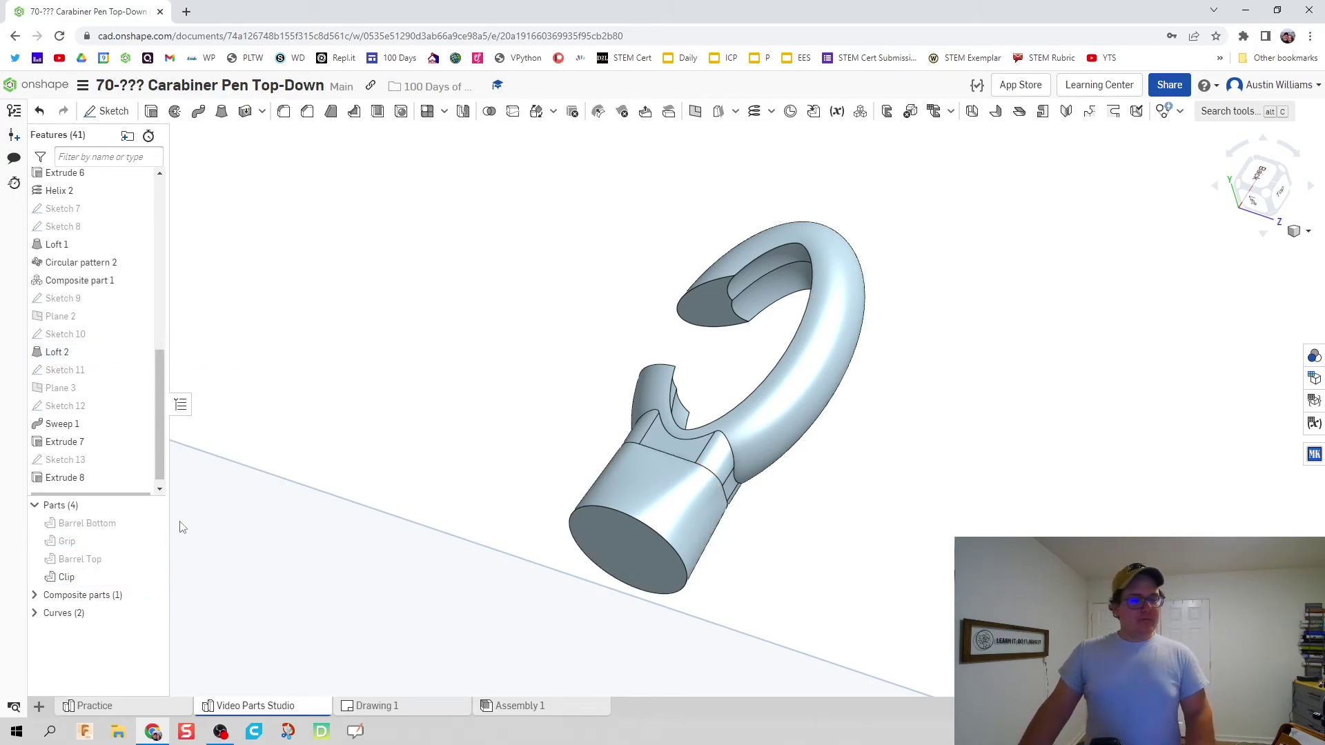
# - Show the Barrel Top part alongside the Clip
pyautogui.click(151, 560)
pyautogui.moveTo(488, 518); pyautogui.dragTo(552, 510, button='right')
pyautogui.scroll(1, 552, 511)
pyautogui.scroll(5, 551, 408)
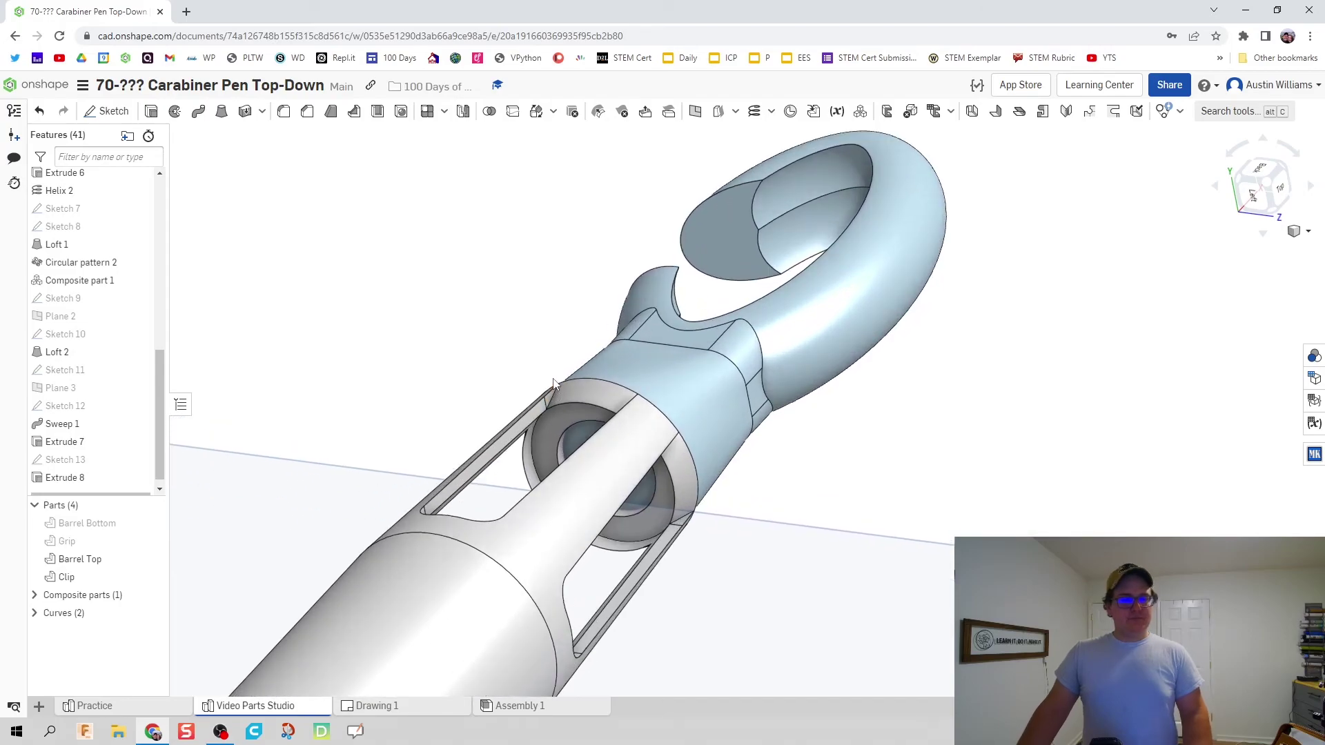
pyautogui.scroll(2, 550, 372)
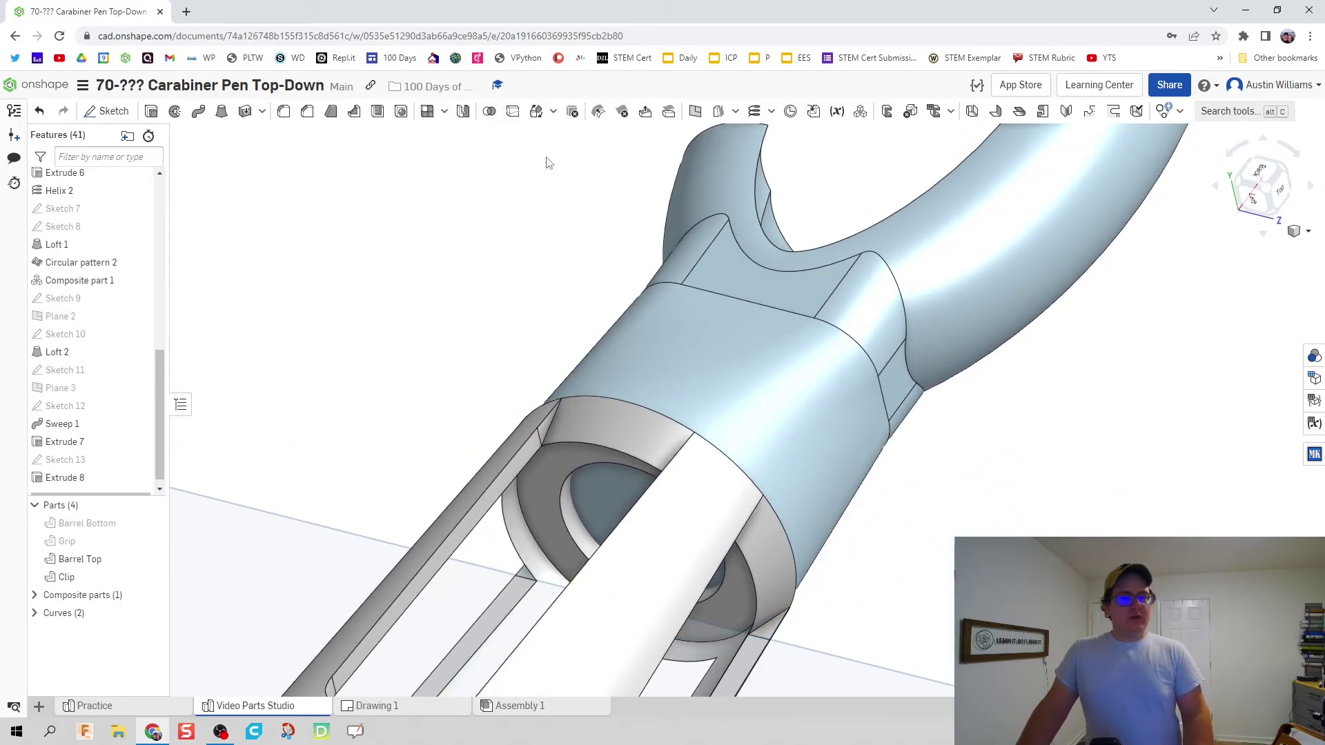
# - Boolean-subtract Barrel Top from the Clip with tools kept, then hide Barrel Top
pyautogui.click(489, 112)
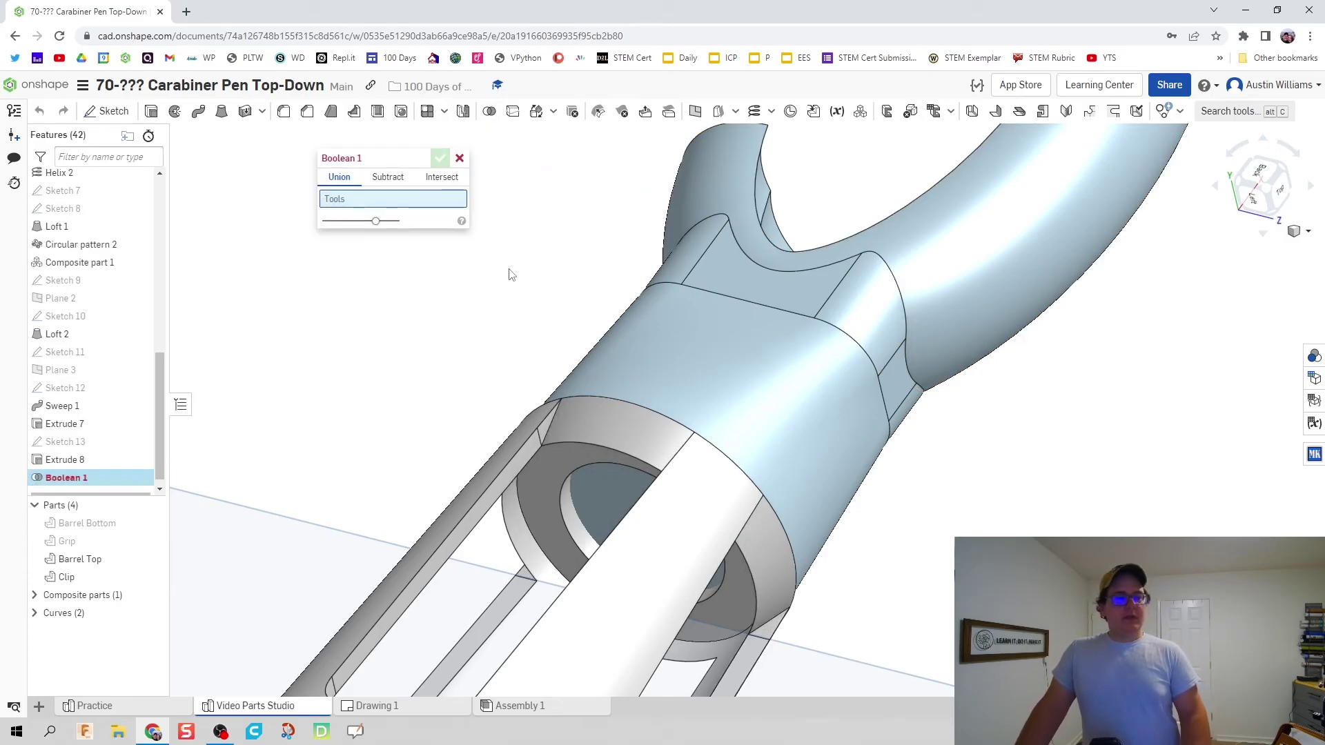
pyautogui.click(389, 179)
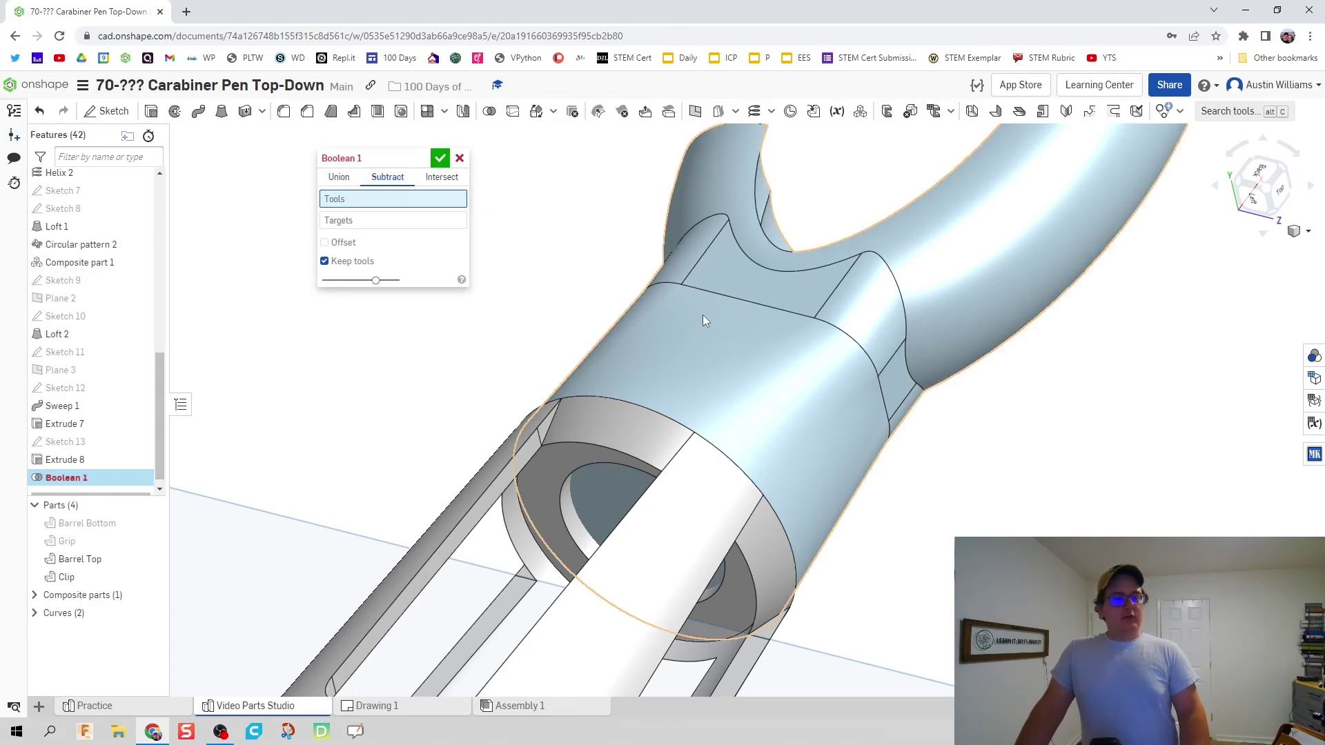
pyautogui.click(486, 486)
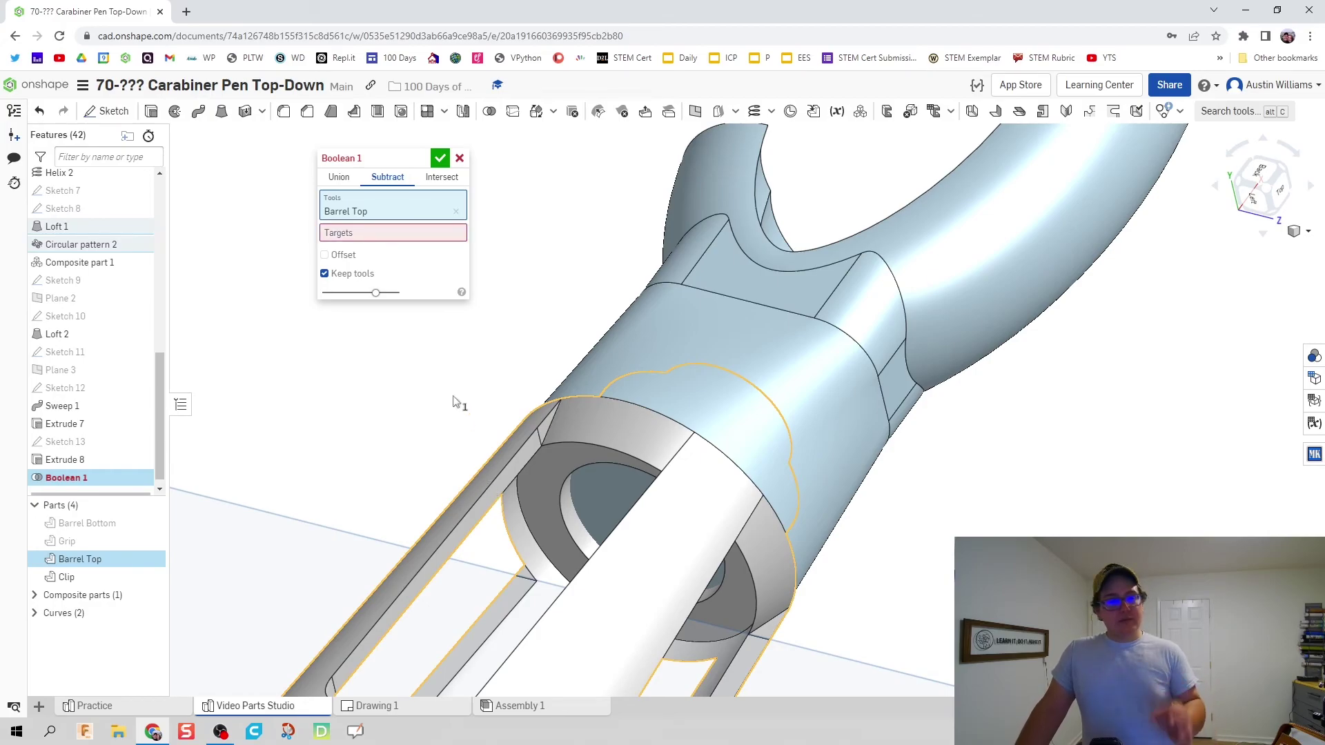
pyautogui.click(413, 235)
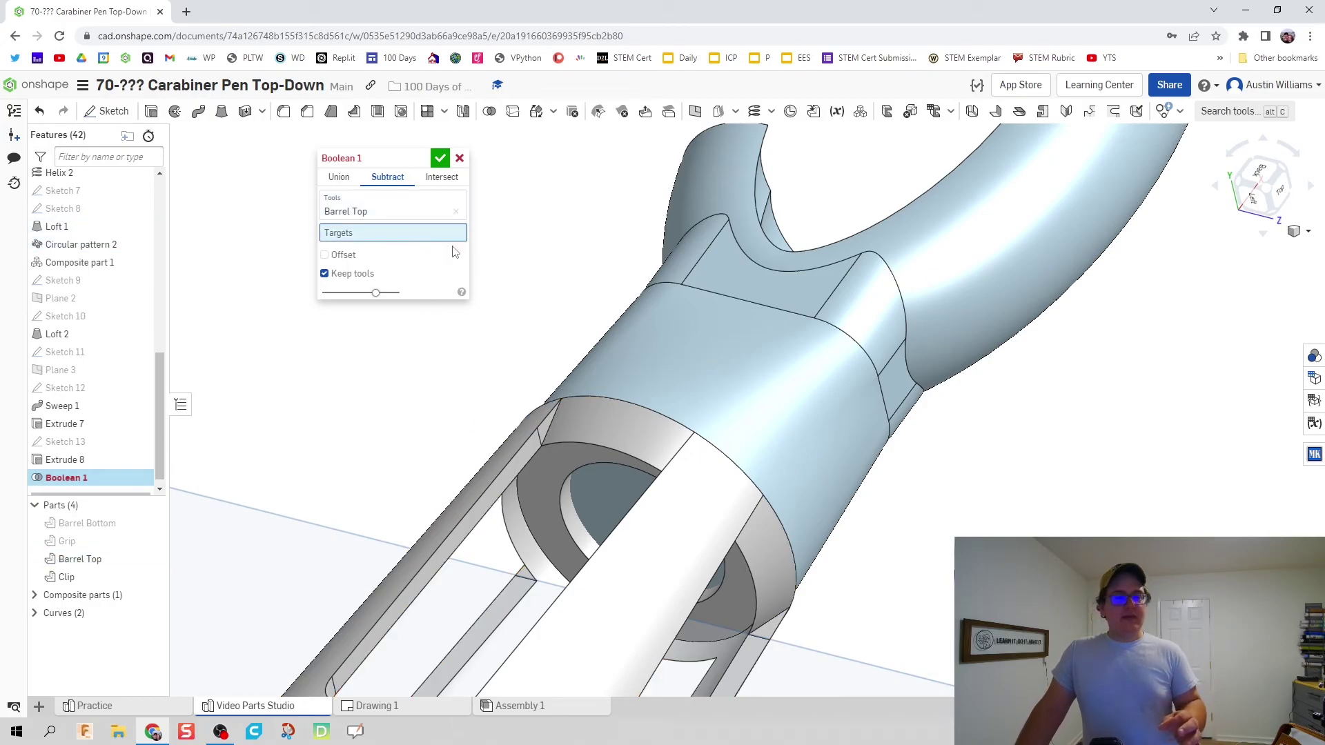
pyautogui.click(747, 304)
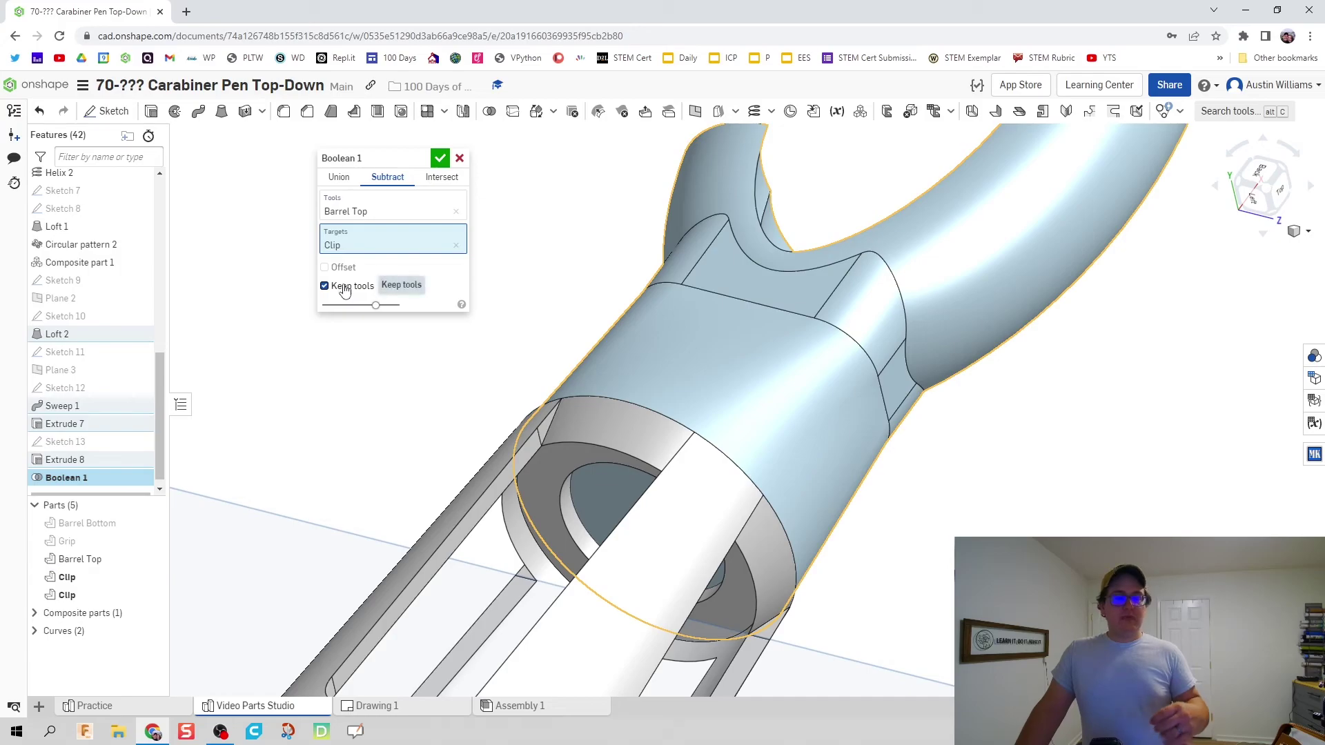
pyautogui.click(441, 159)
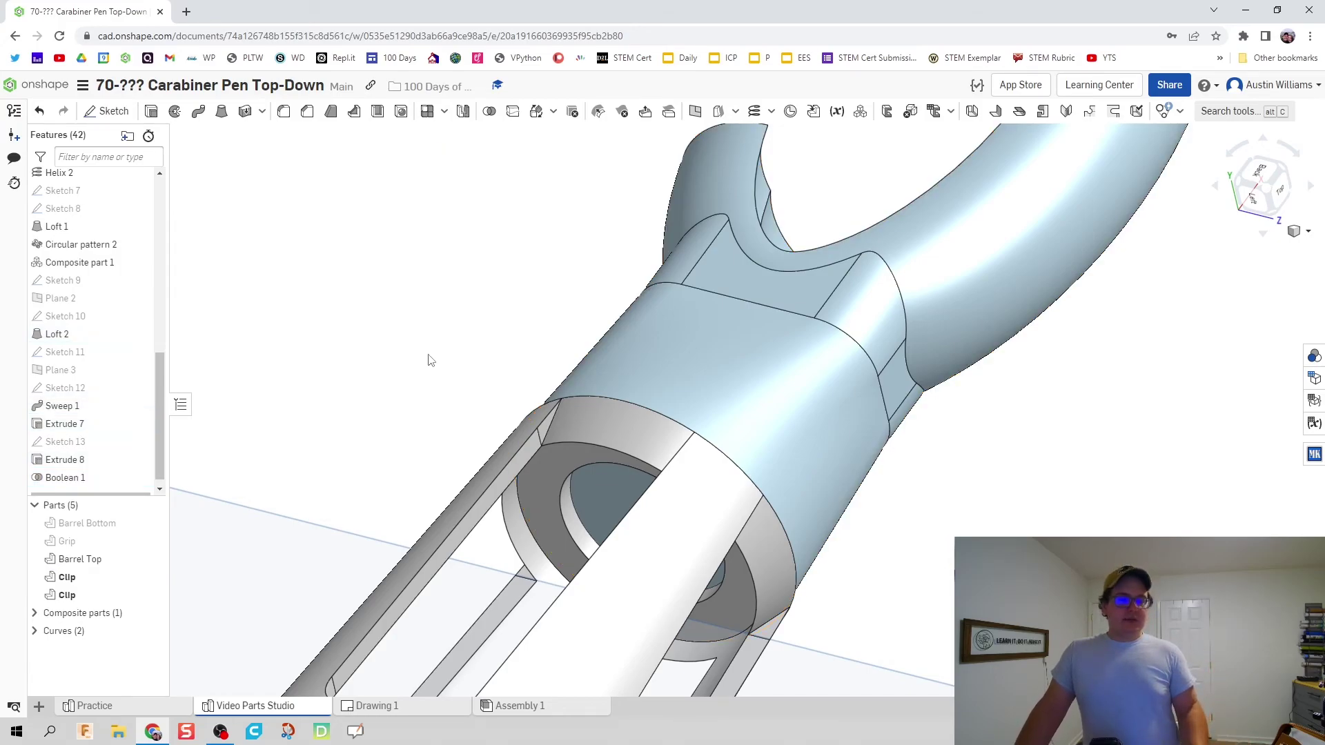
pyautogui.click(151, 559)
pyautogui.moveTo(458, 464); pyautogui.dragTo(471, 421, button='right')
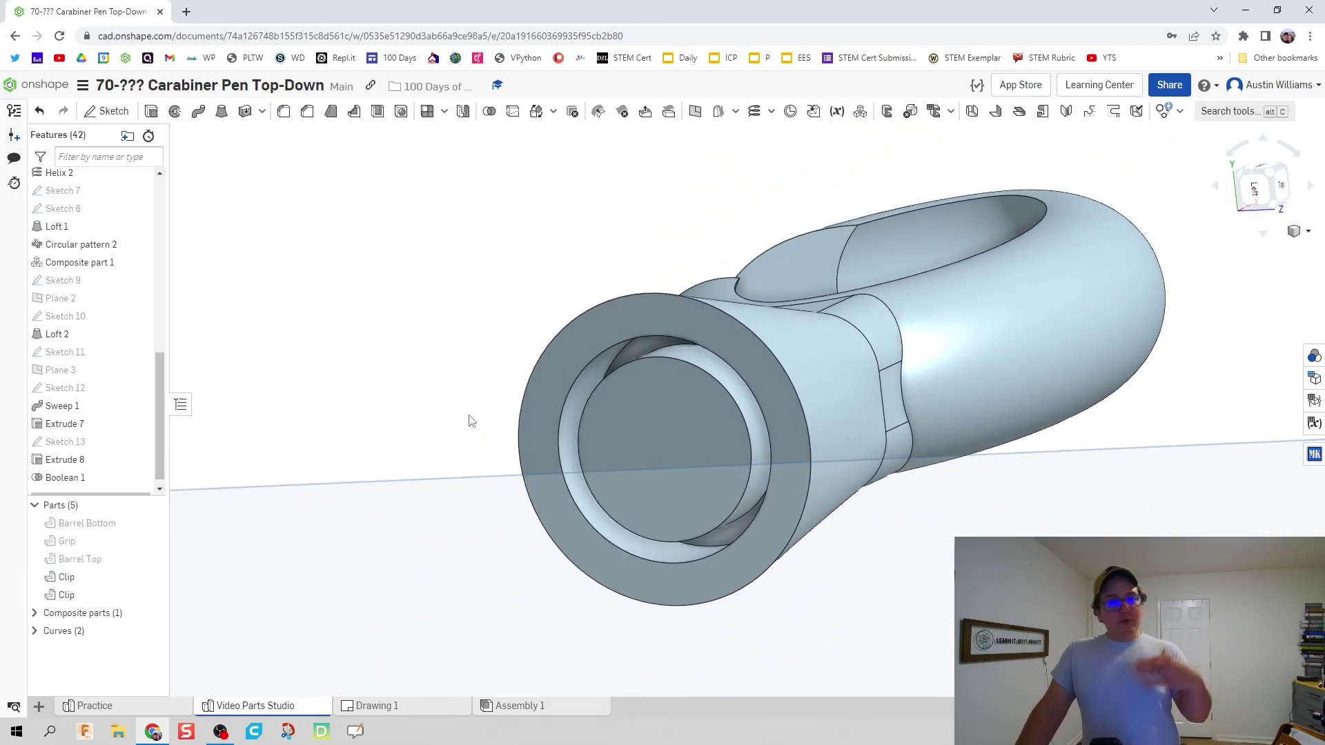
# - Delete the second, inner Clip part
pyautogui.rightClick(125, 597)
pyautogui.click(152, 580)
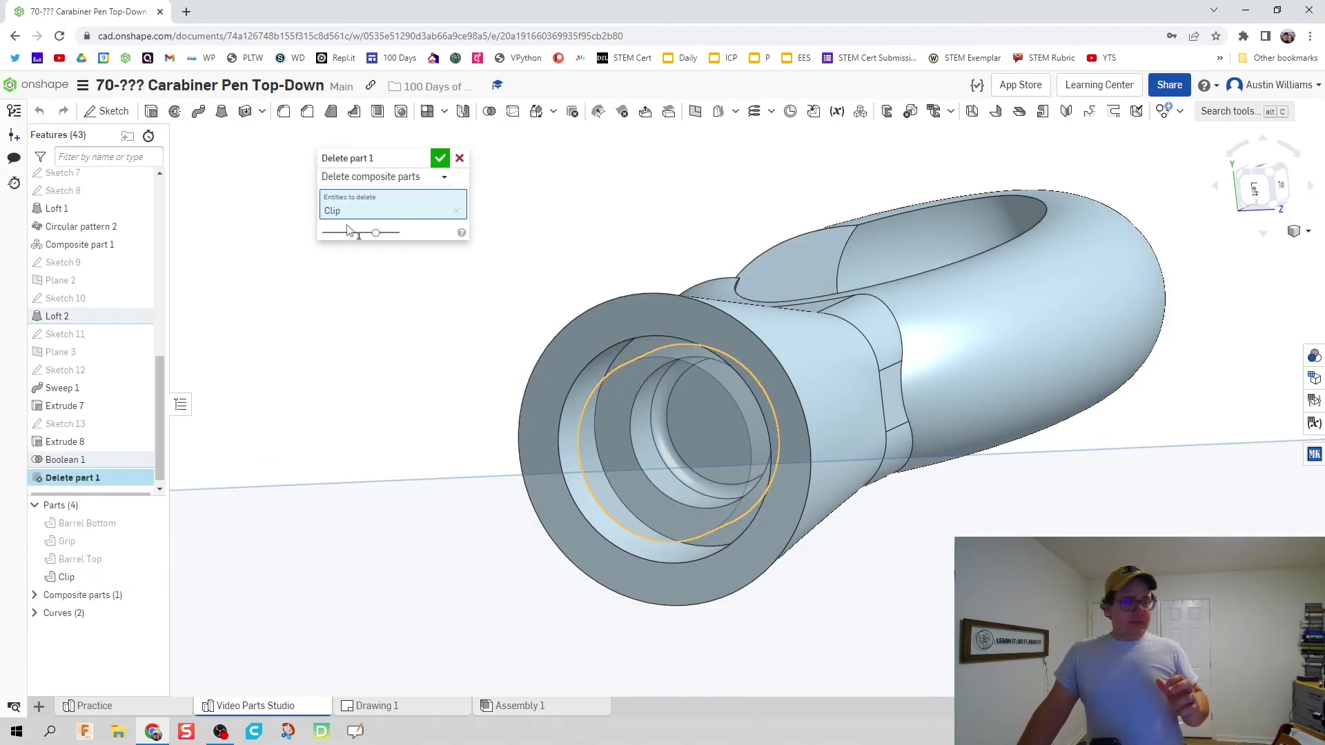
pyautogui.click(440, 158)
pyautogui.moveTo(521, 246); pyautogui.dragTo(218, 419, button='right')
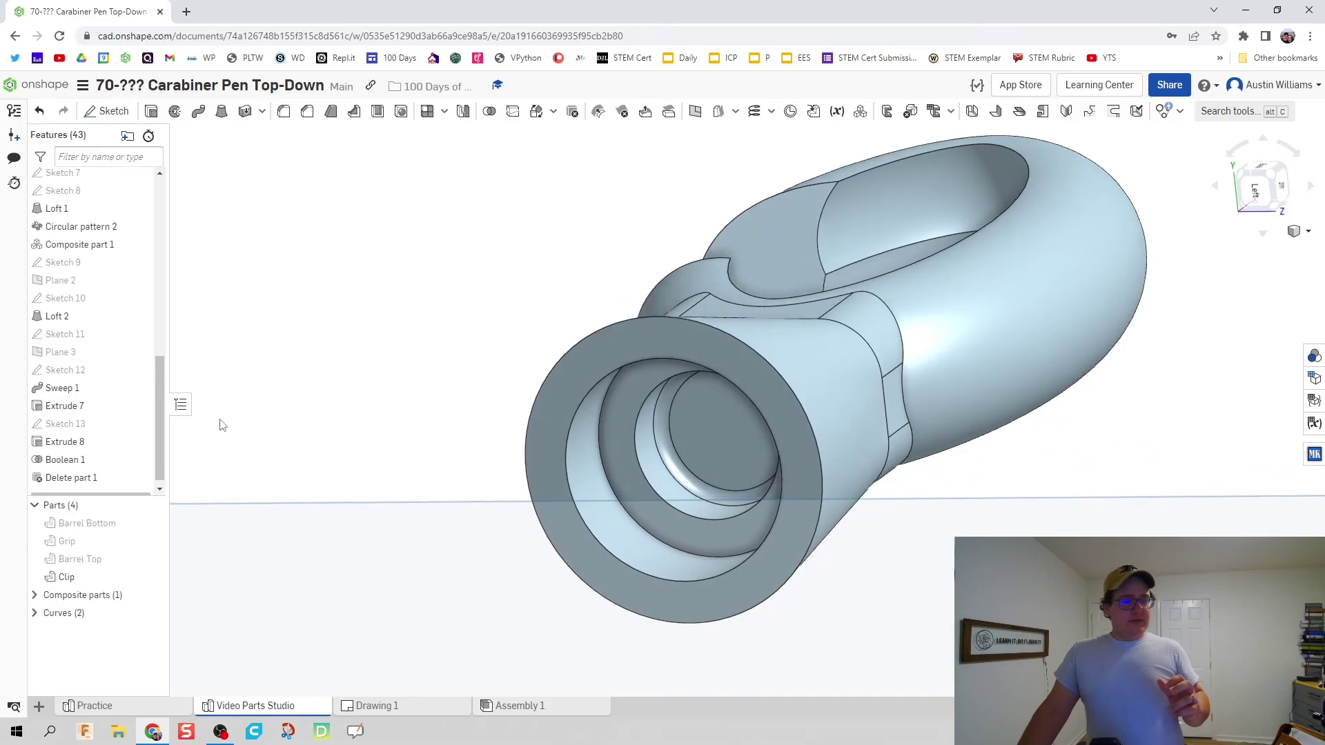
# - Toggle Barrel Top's visibility to compare the fit, leaving it shown inside the Clip
pyautogui.click(152, 560)
pyautogui.click(153, 560)
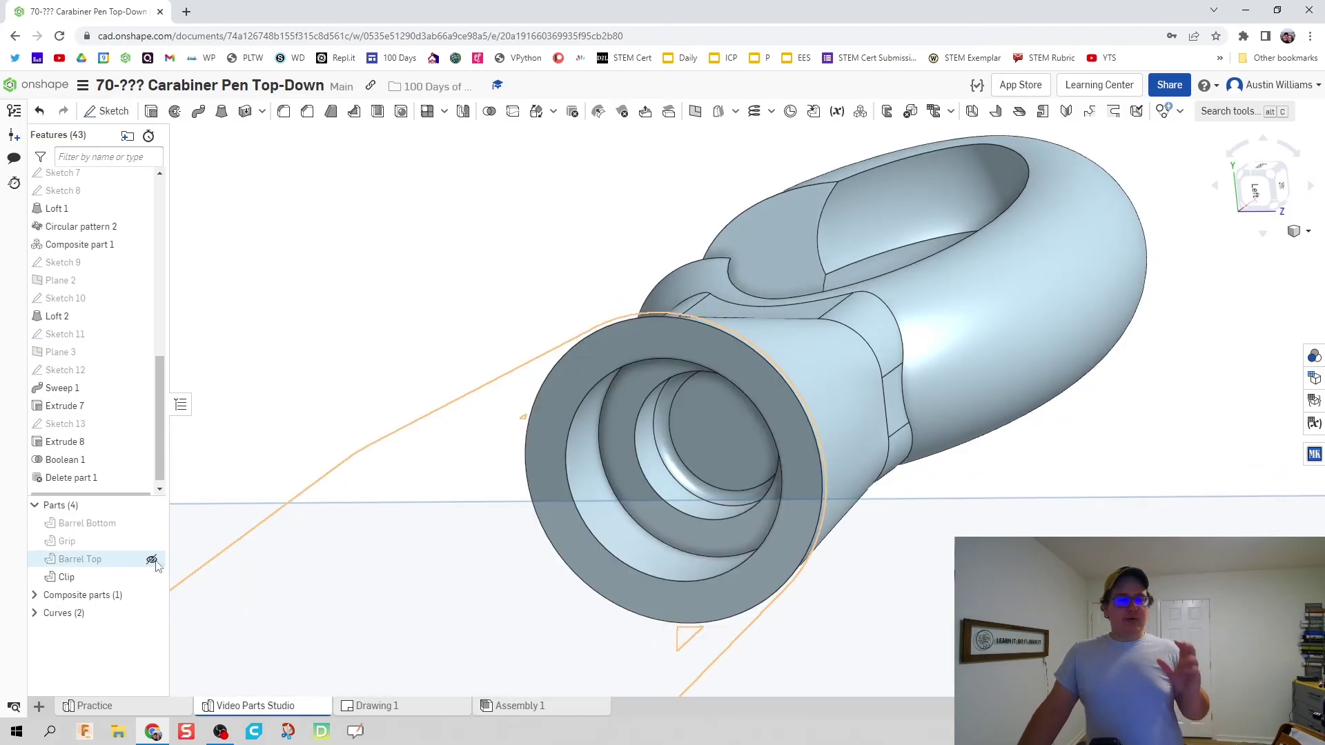
pyautogui.click(152, 561)
pyautogui.click(153, 560)
pyautogui.click(152, 560)
pyautogui.click(153, 560)
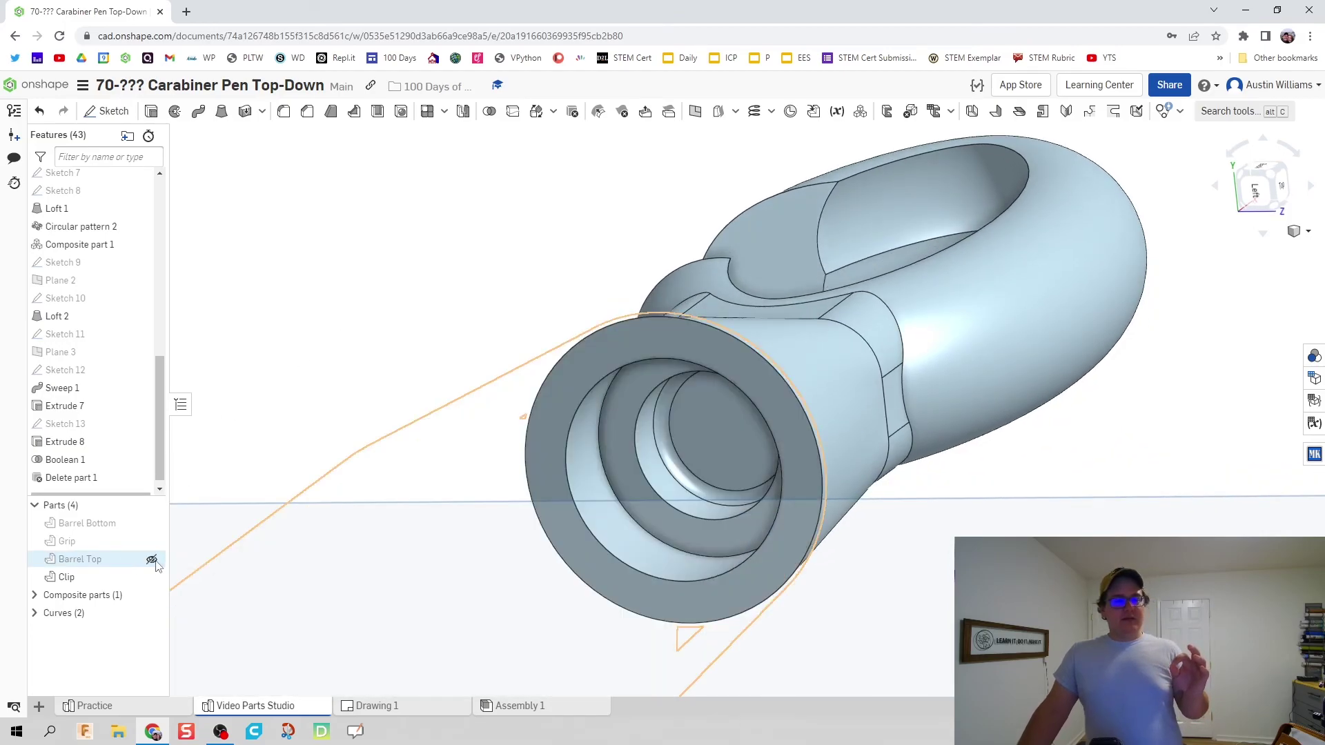
pyautogui.click(153, 560)
pyautogui.click(152, 560)
pyautogui.click(152, 560)
pyautogui.click(152, 561)
pyautogui.click(152, 560)
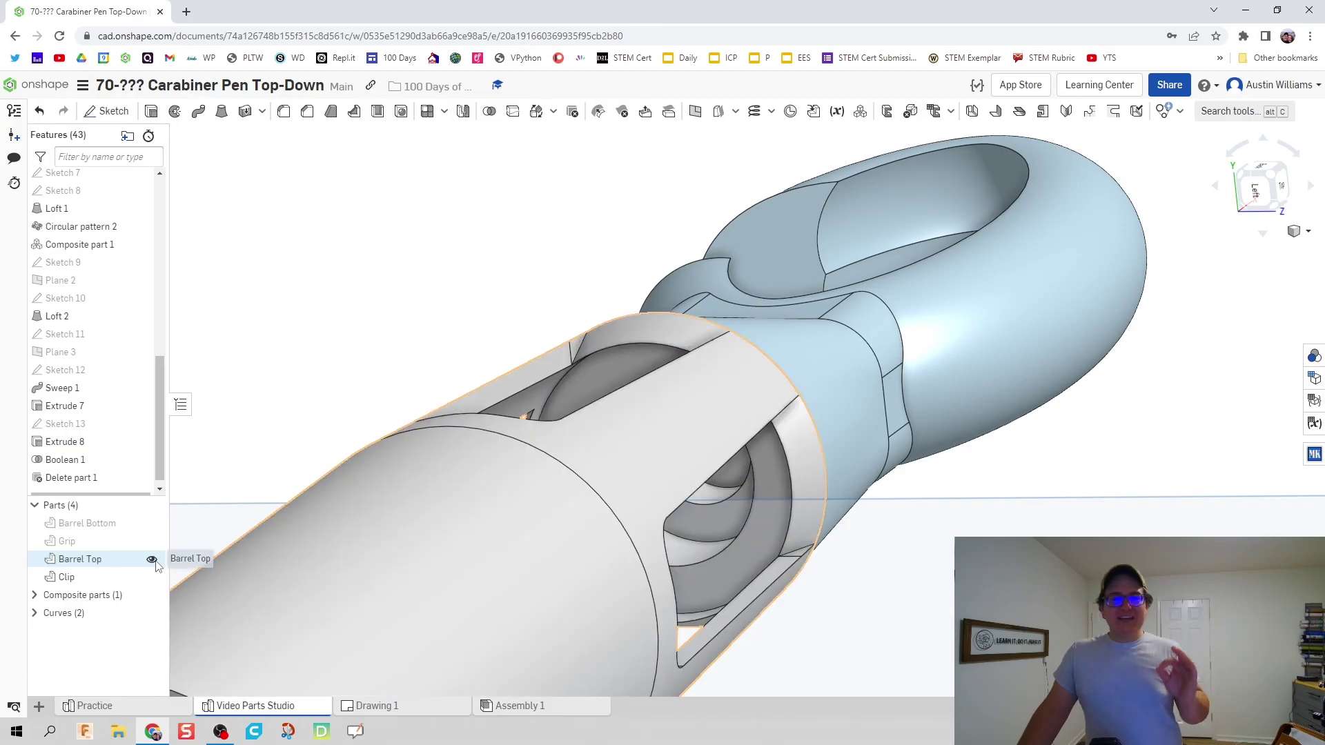
pyautogui.click(153, 561)
pyautogui.click(153, 560)
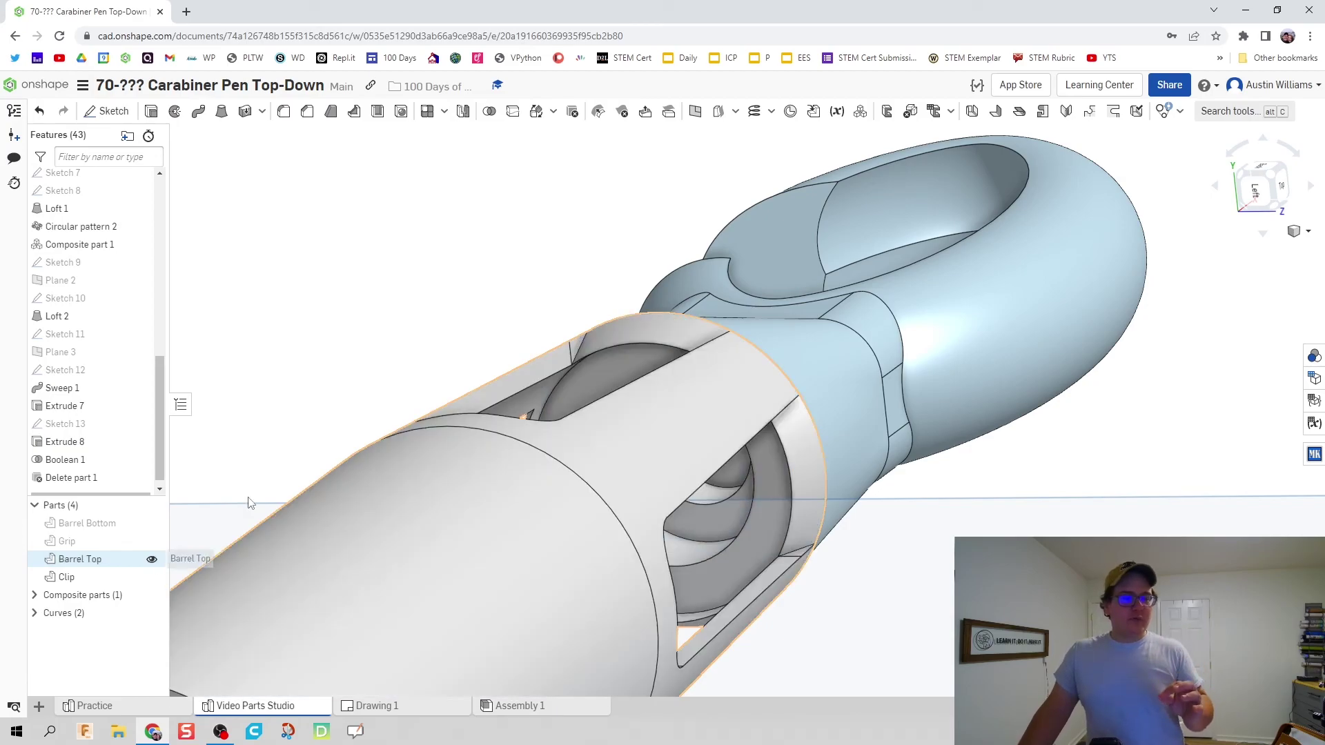
pyautogui.scroll(3, 364, 376)
pyautogui.moveTo(363, 375); pyautogui.dragTo(452, 456, button='right')
pyautogui.scroll(-3, 377, 373)
pyautogui.moveTo(451, 456); pyautogui.dragTo(547, 503, button='middle')
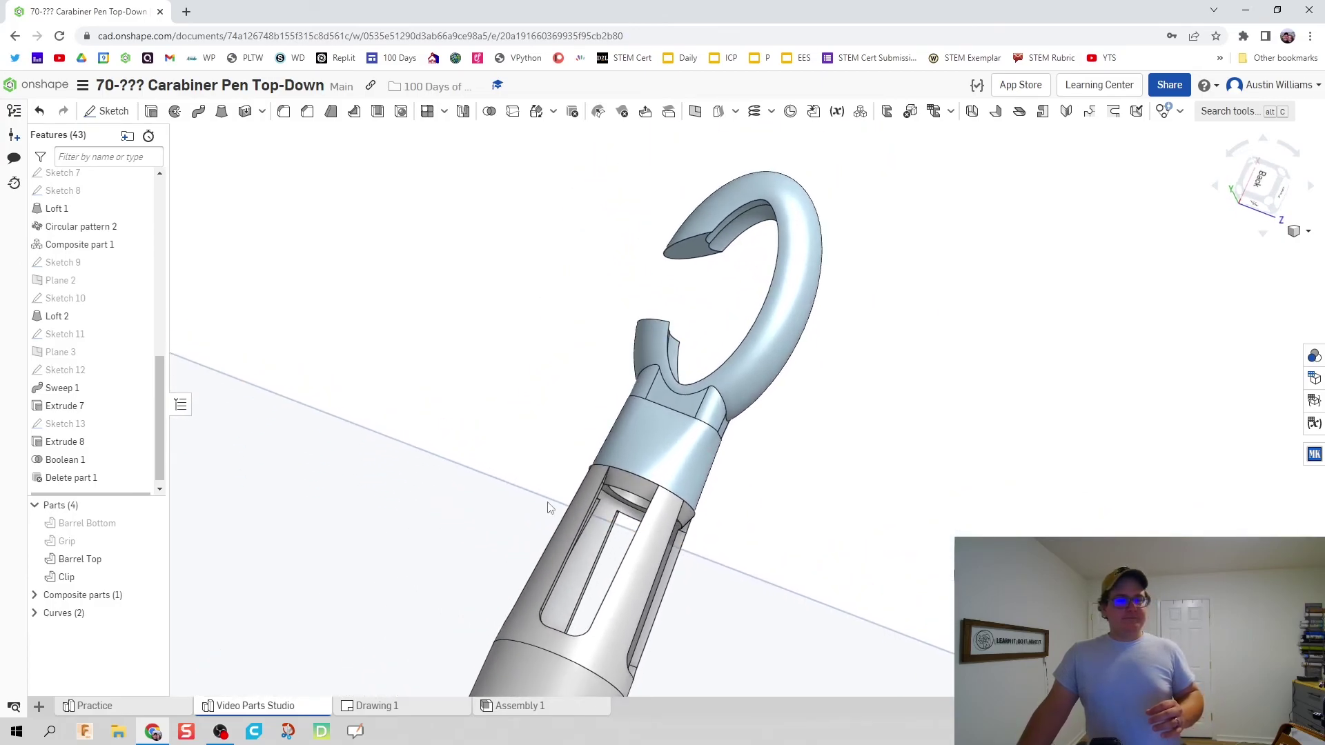
pyautogui.scroll(-2, 541, 503)
pyautogui.scroll(2, 526, 496)
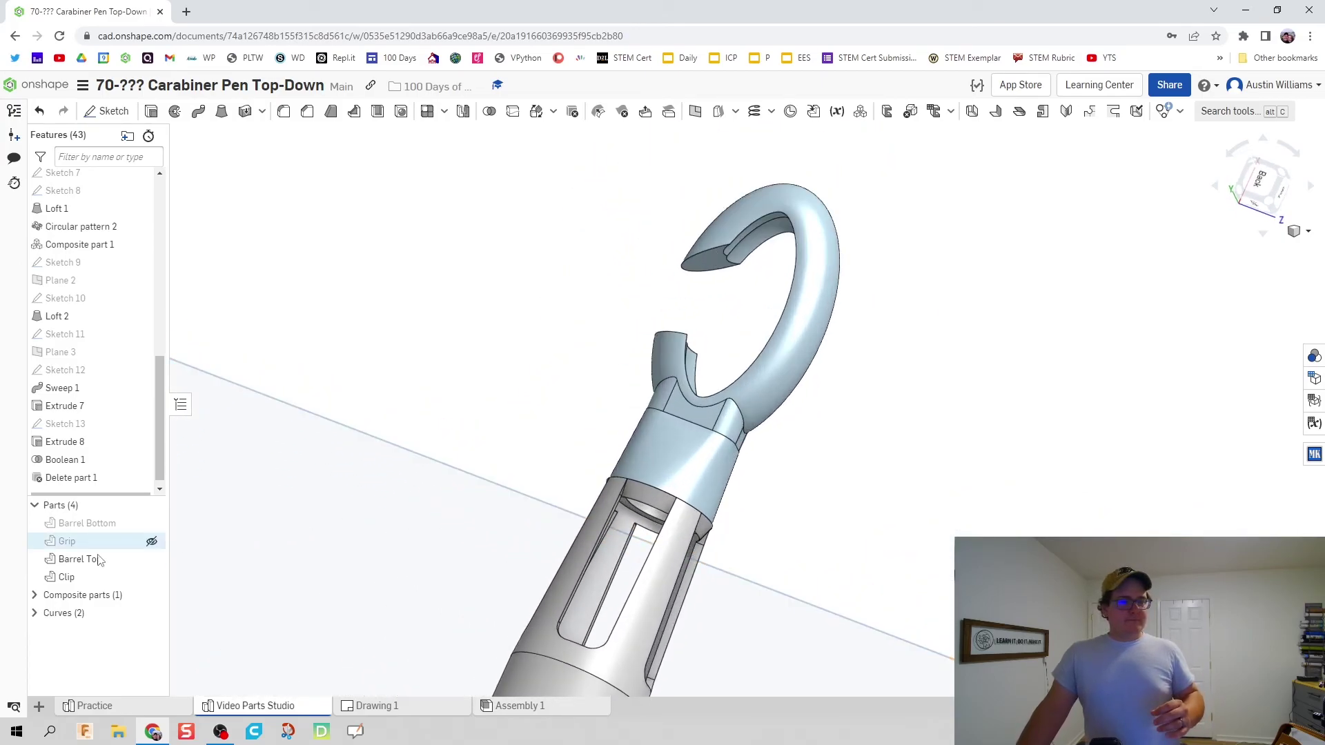
# - Give the Clip a light grey (EAEAEA) appearance
pyautogui.rightClick(103, 577)
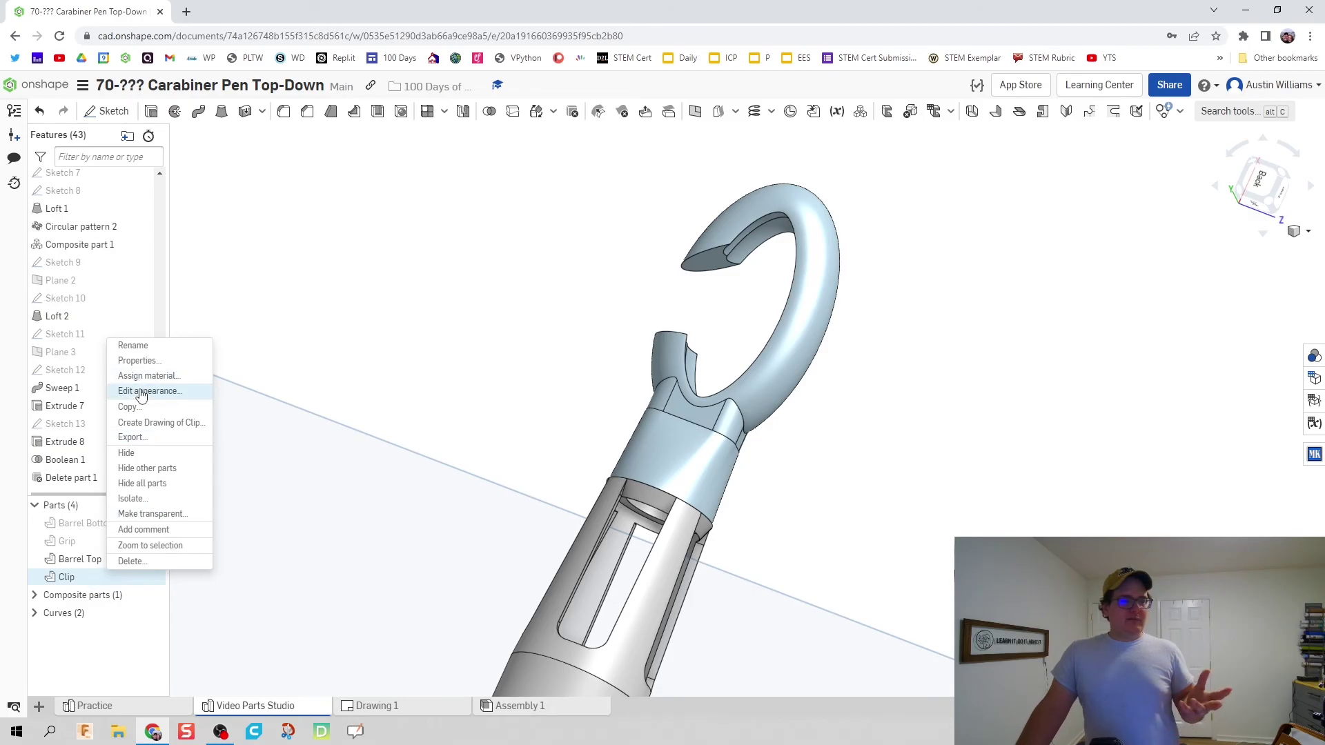
pyautogui.click(142, 392)
pyautogui.click(257, 467)
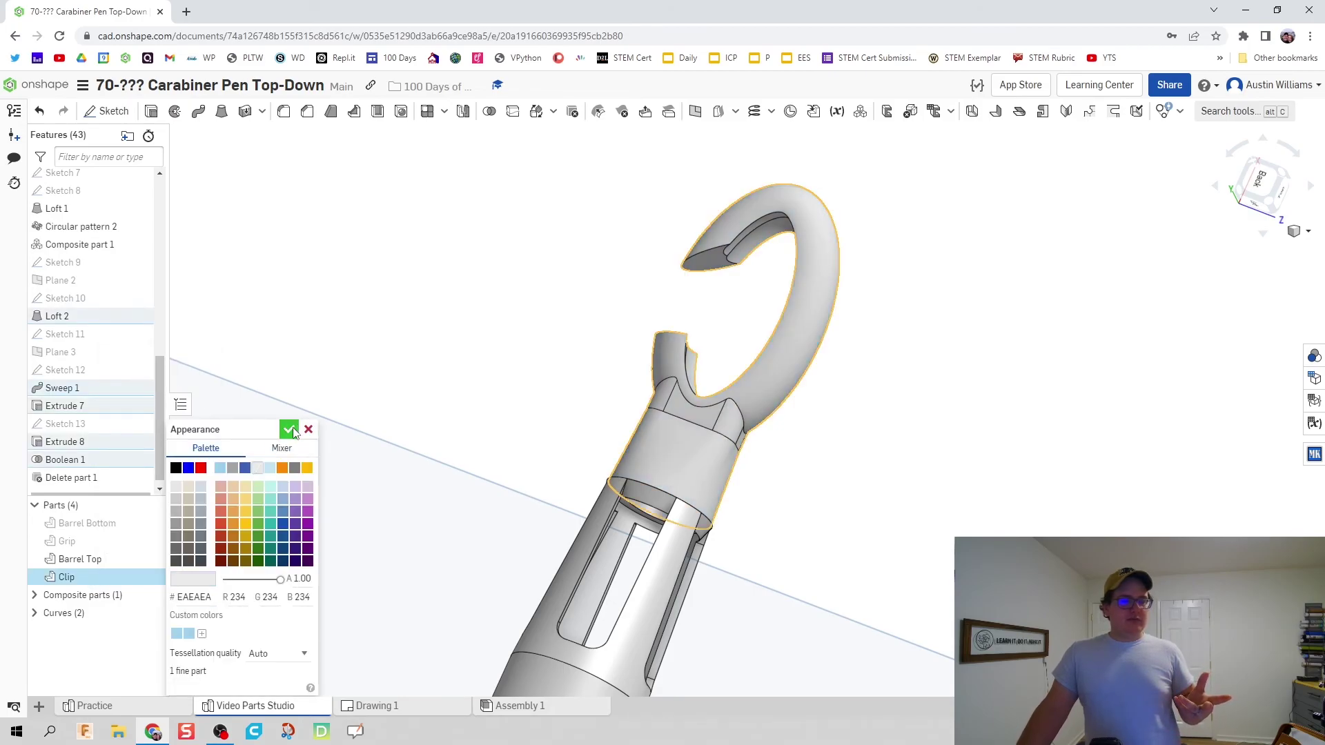
pyautogui.click(288, 430)
# - Show the Grip and Barrel Bottom parts to display the whole pen
pyautogui.scroll(-5, 464, 434)
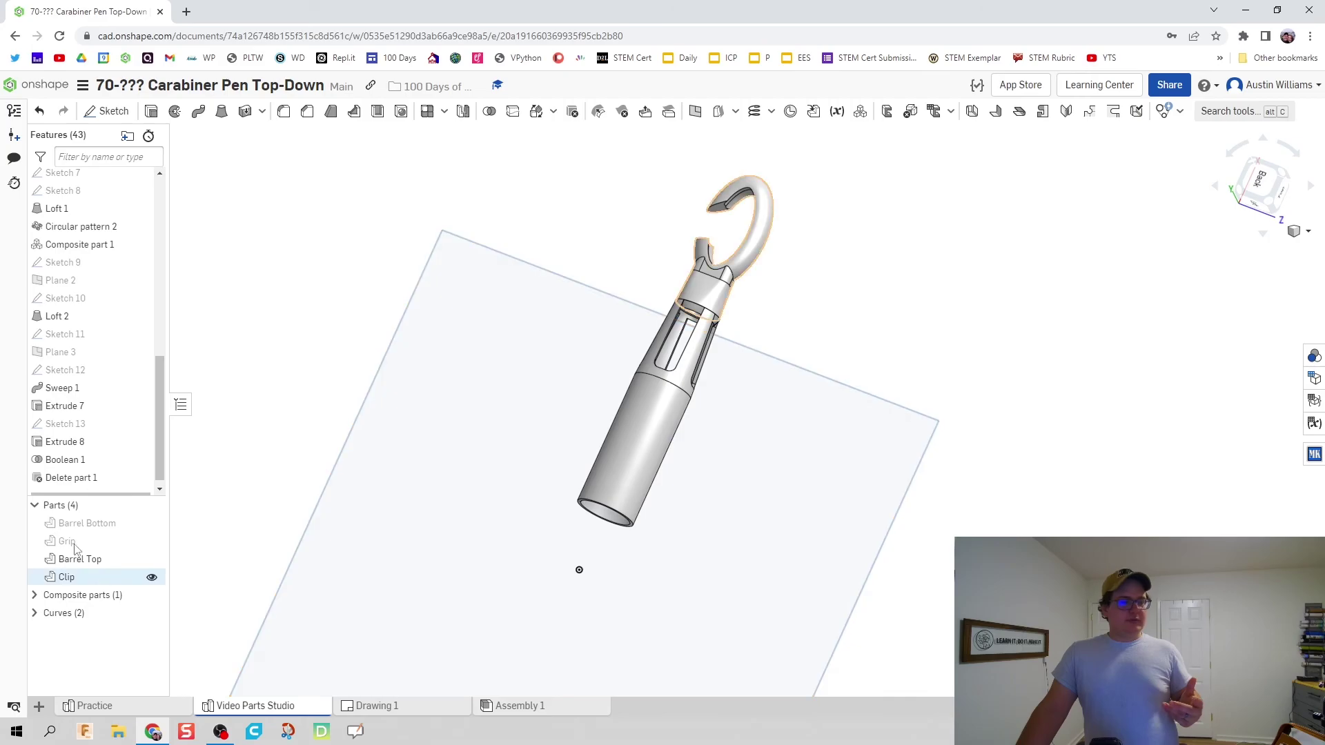
pyautogui.click(151, 540)
pyautogui.click(152, 523)
pyautogui.moveTo(384, 526); pyautogui.dragTo(423, 509, button='right')
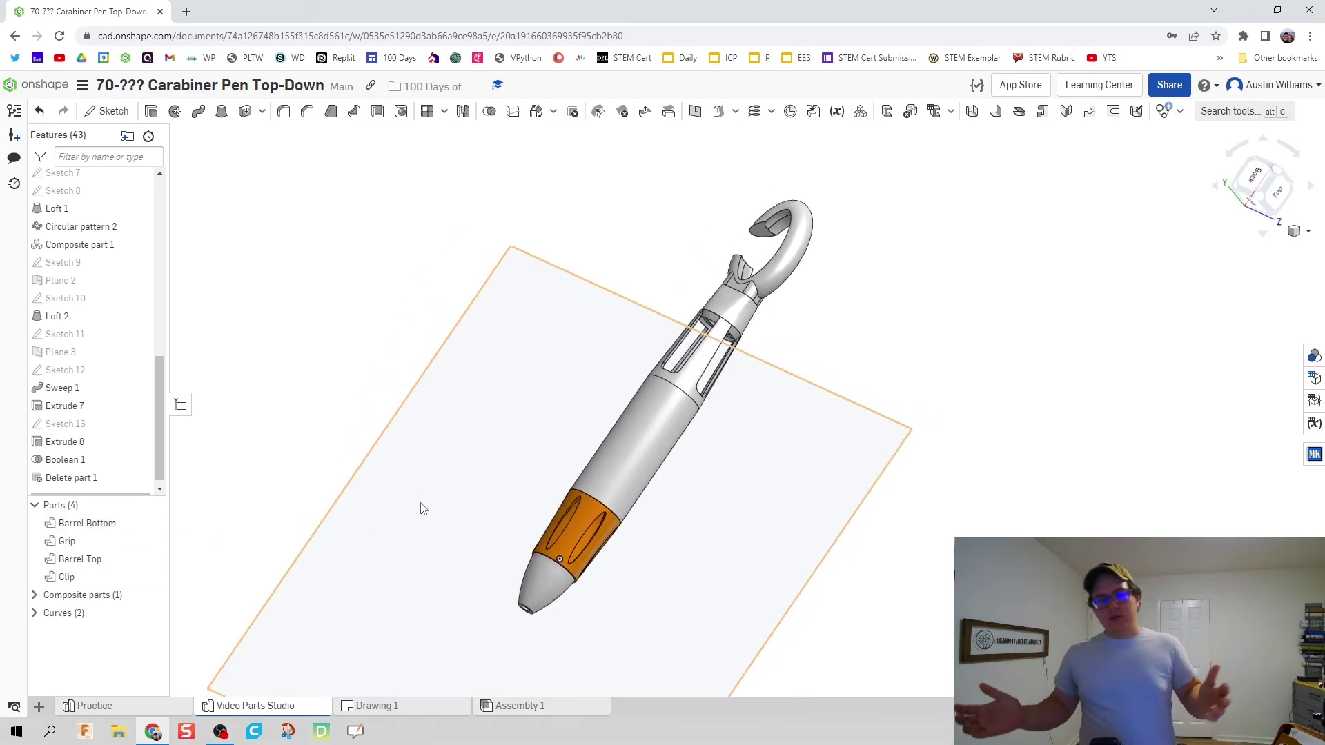